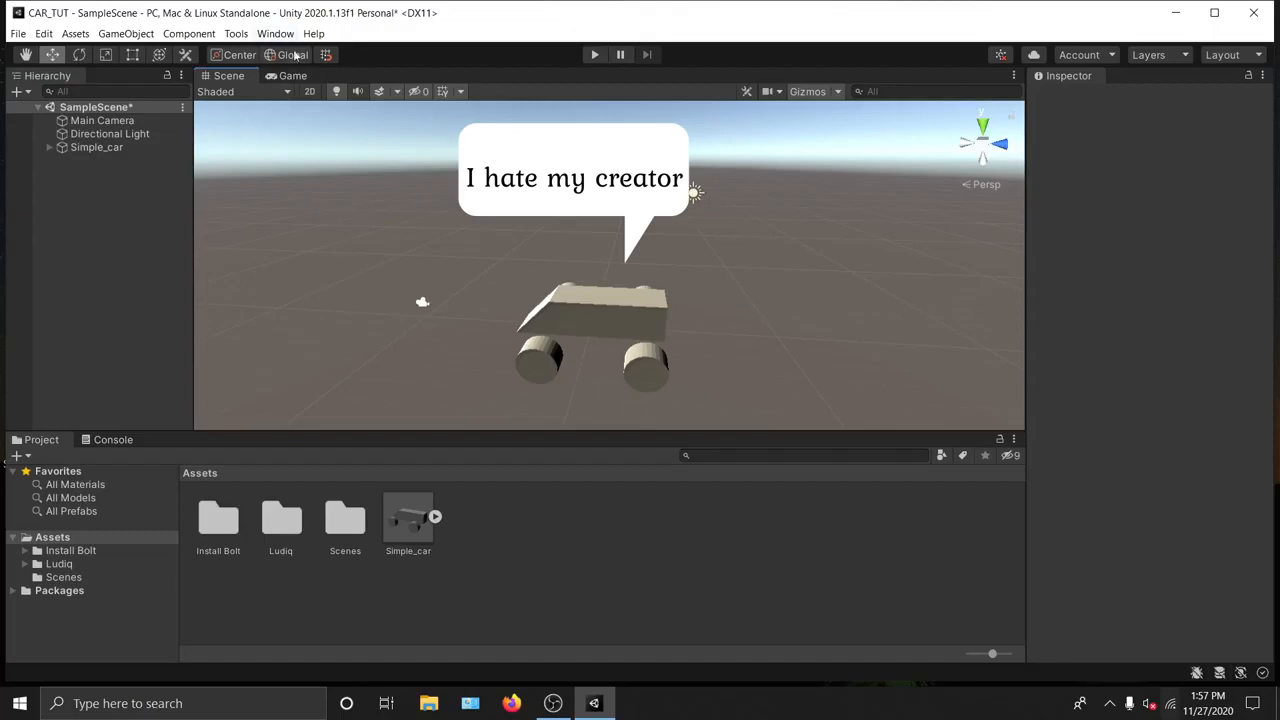
pyautogui.keyDown('alt'); pyautogui.moveTo(559, 306); pyautogui.dragTo(691, 291); pyautogui.keyUp('alt')
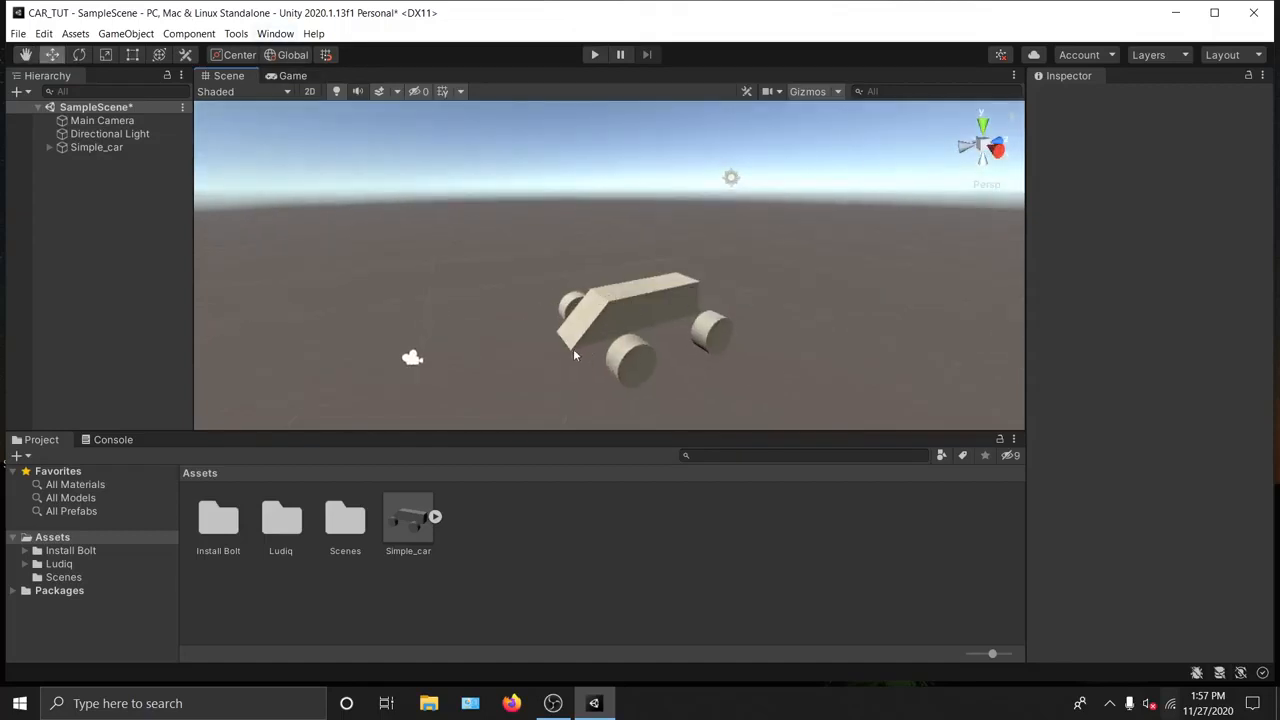
pyautogui.keyDown('alt'); pyautogui.moveTo(552, 306); pyautogui.dragTo(896, 130); pyautogui.keyUp('alt')
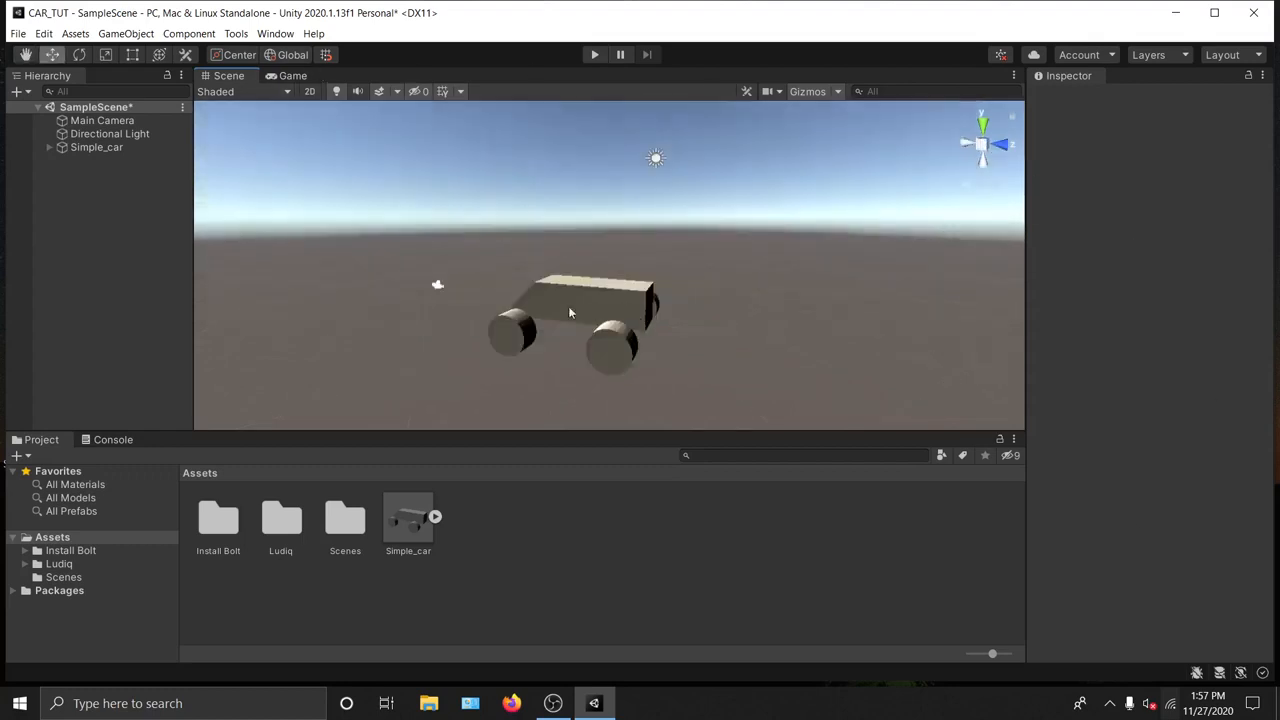
pyautogui.keyDown('alt'); pyautogui.moveTo(568, 313); pyautogui.dragTo(487, 333); pyautogui.keyUp('alt')
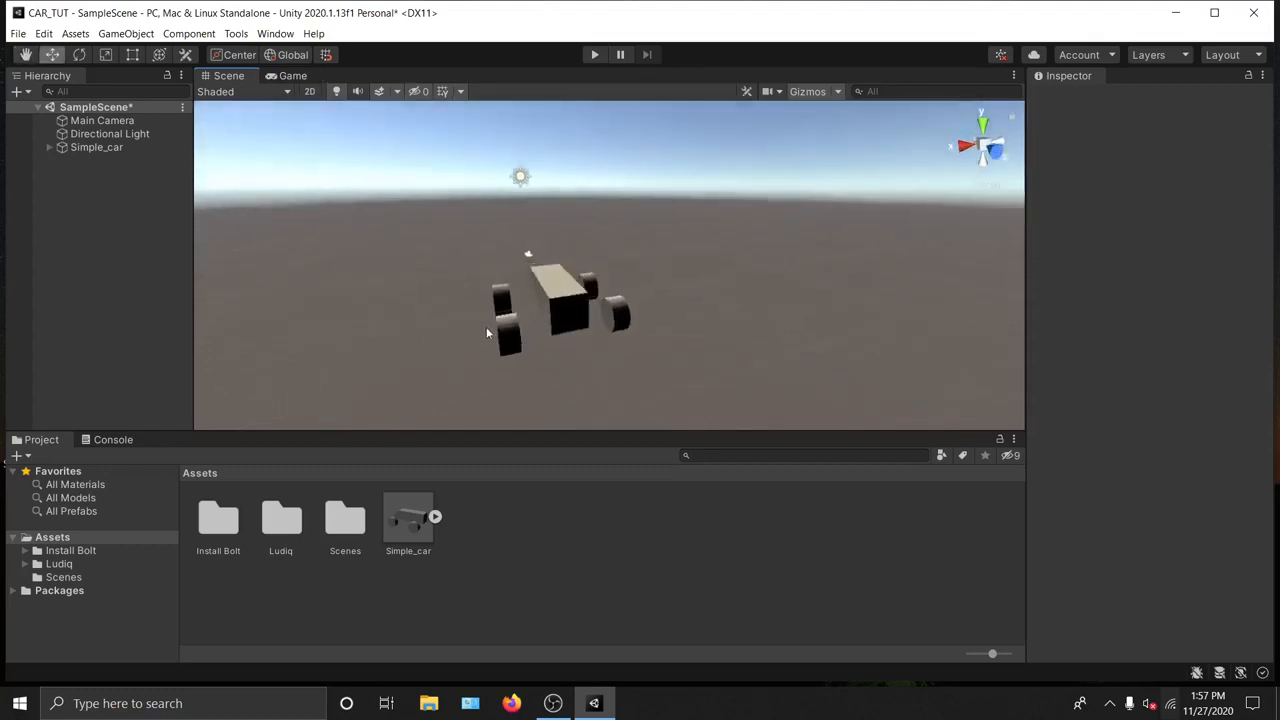
pyautogui.keyDown('alt'); pyautogui.moveTo(432, 289); pyautogui.dragTo(566, 293); pyautogui.keyUp('alt')
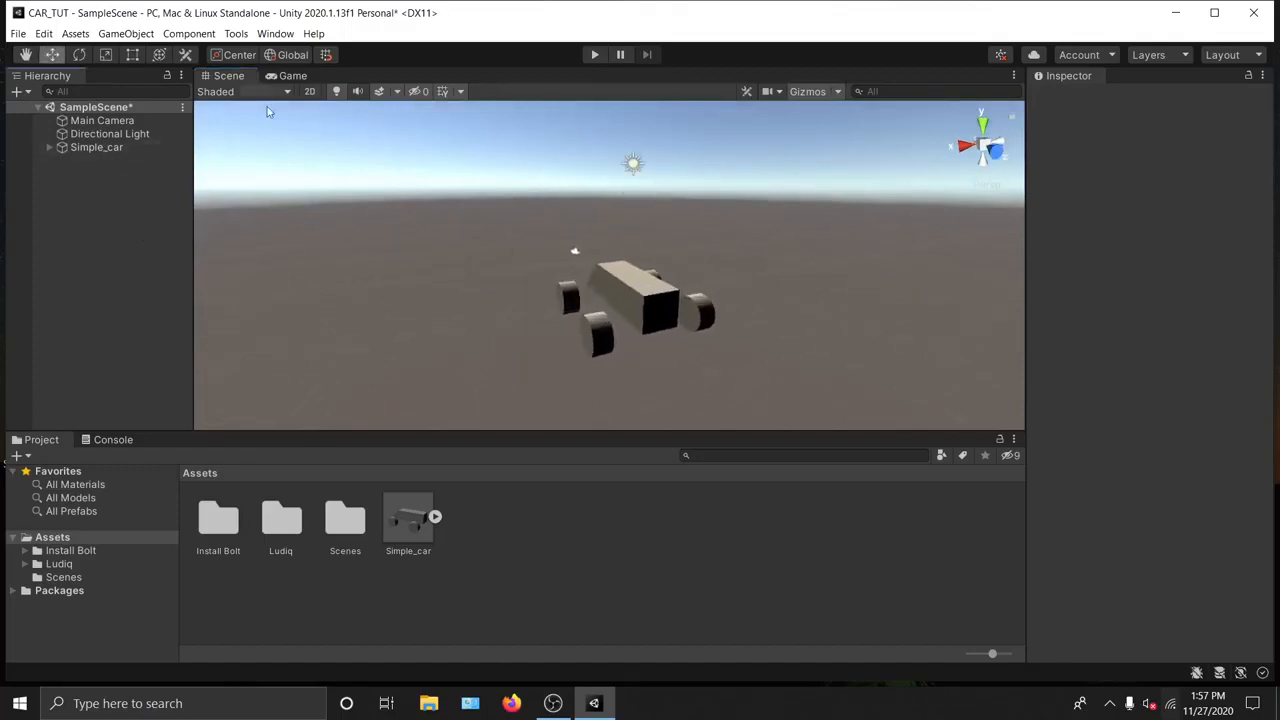
# Step: Add a 3D plane to the scene and reset its position to the origin
pyautogui.rightClick(85, 234)
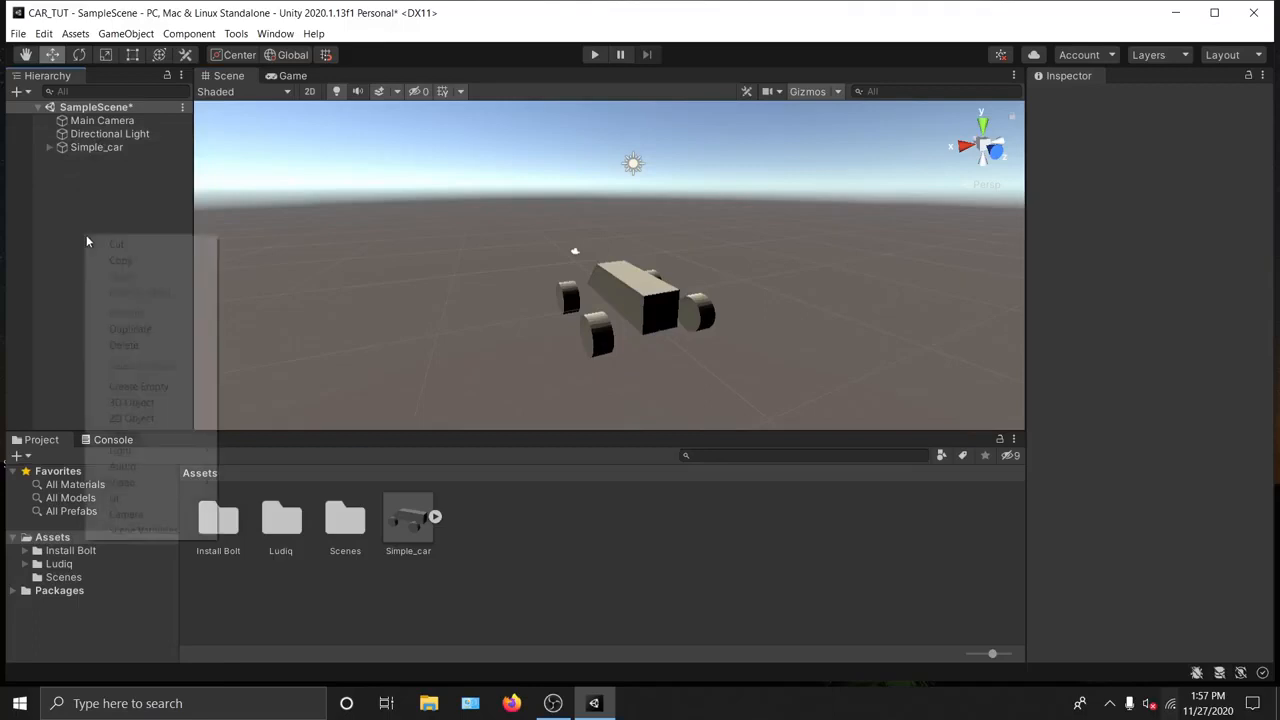
pyautogui.moveTo(150, 402)
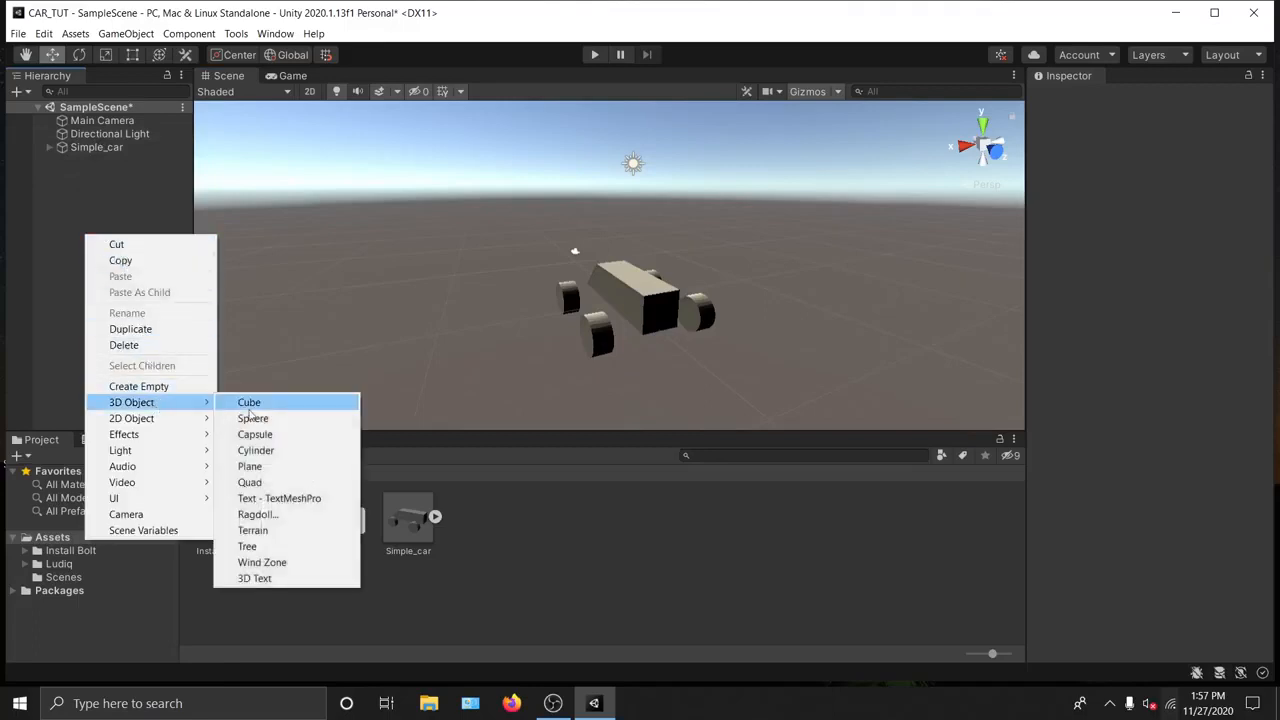
pyautogui.click(270, 468)
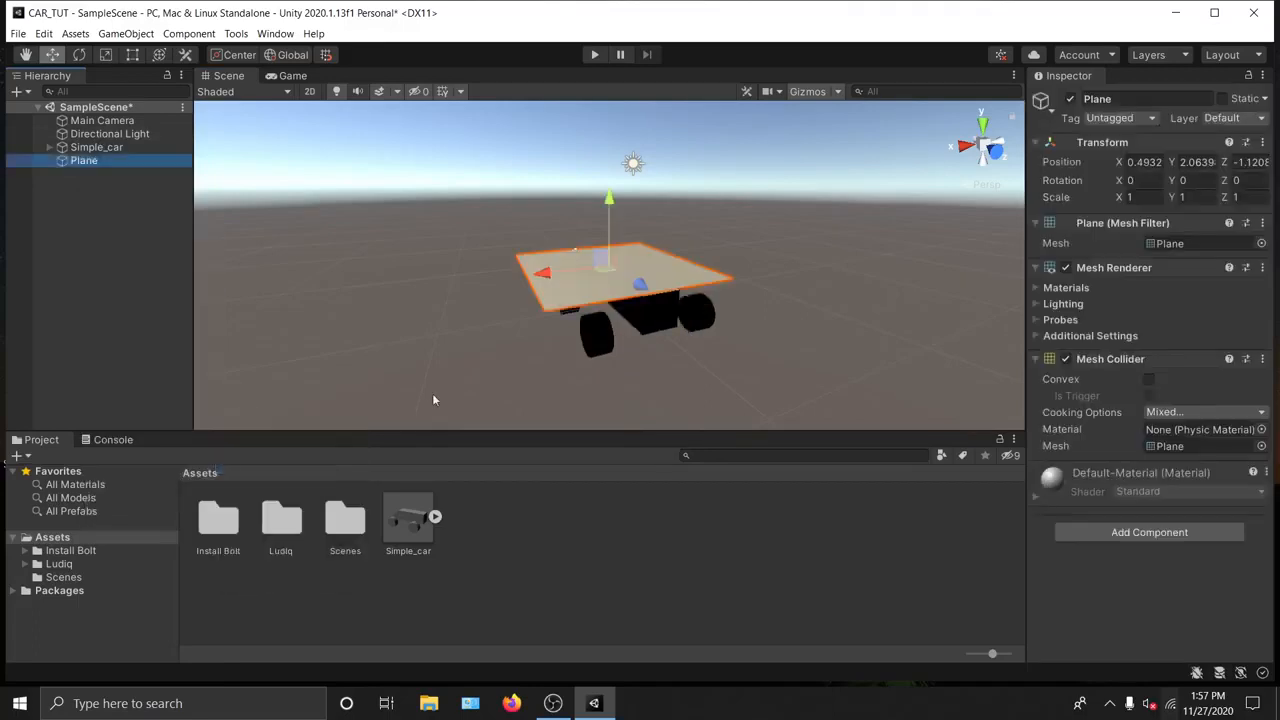
pyautogui.rightClick(1113, 147)
pyautogui.click(1135, 149)
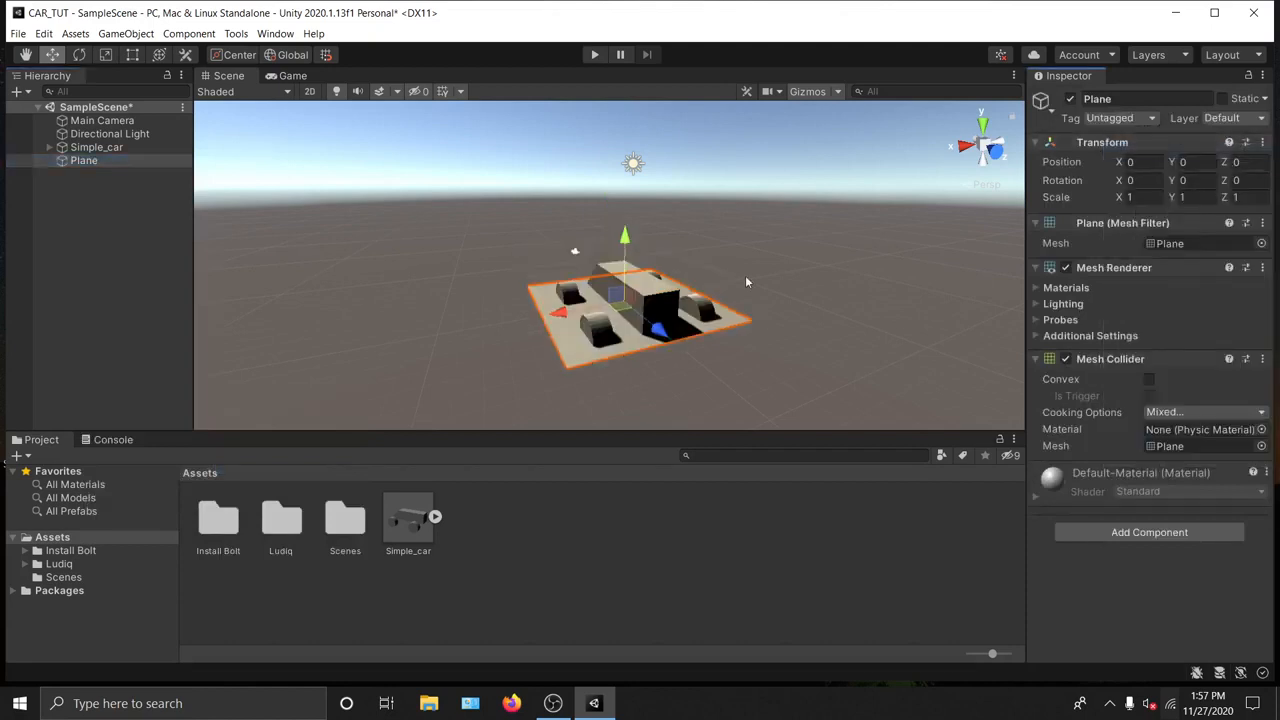
# Step: Raise Simple_car along the Y axis so that its wheels sit above the plane
pyautogui.press('alt')
pyautogui.keyDown('alt'); pyautogui.moveTo(578, 271); pyautogui.dragTo(656, 272); pyautogui.keyUp('alt')
pyautogui.click(96, 147)
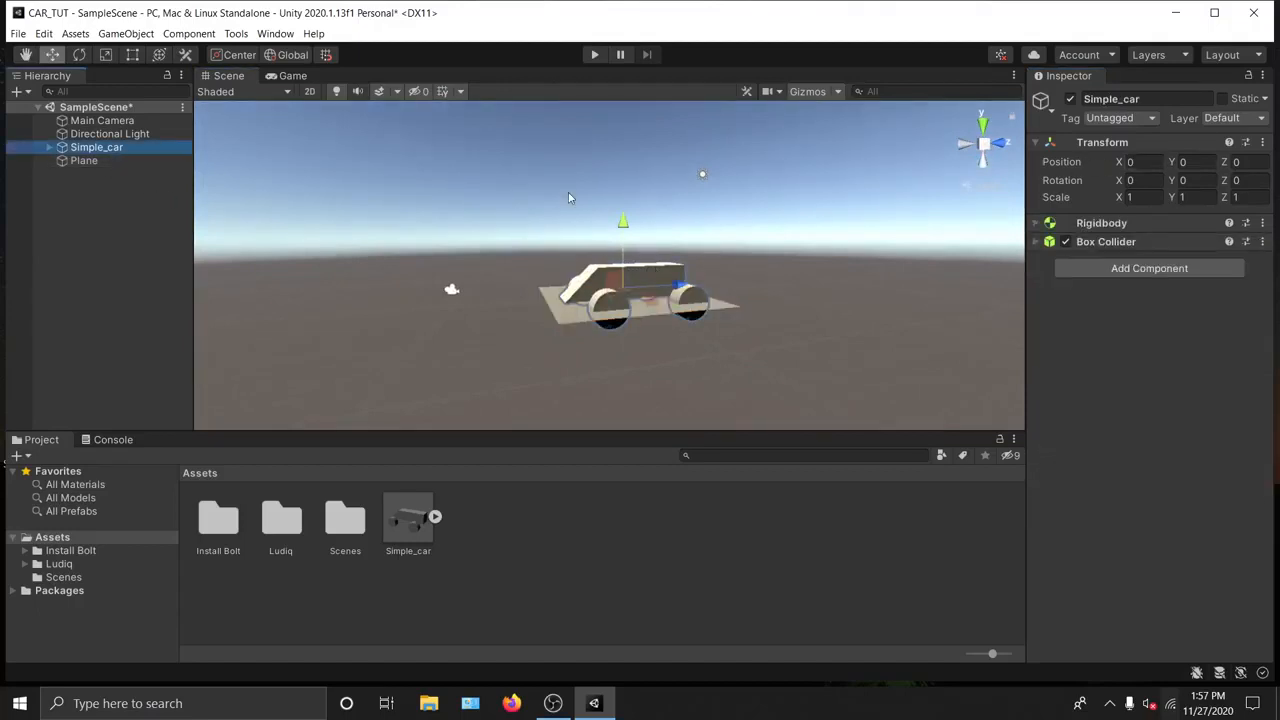
pyautogui.click(623, 226)
pyautogui.moveTo(623, 226); pyautogui.dragTo(623, 193)
# Step: Scale the plane to 50 on both X and Z
pyautogui.keyDown('alt'); pyautogui.moveTo(866, 298); pyautogui.dragTo(662, 327); pyautogui.keyUp('alt')
pyautogui.click(662, 327)
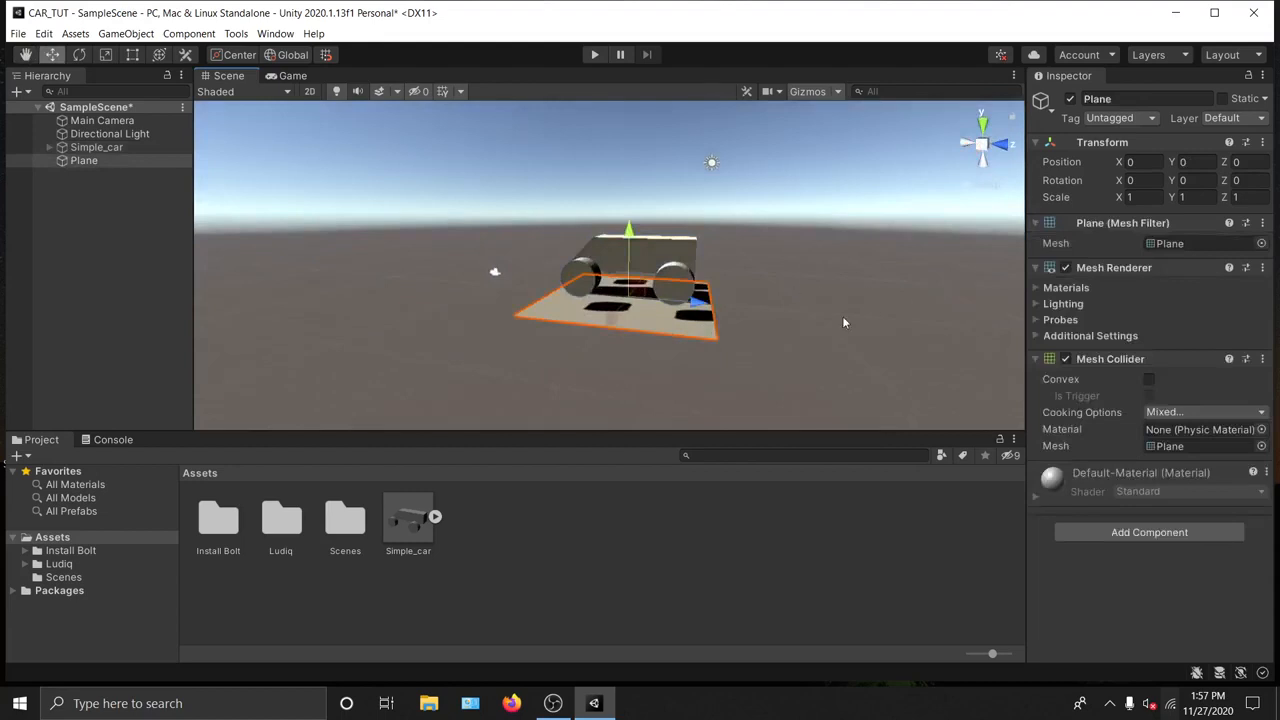
pyautogui.click(1135, 197)
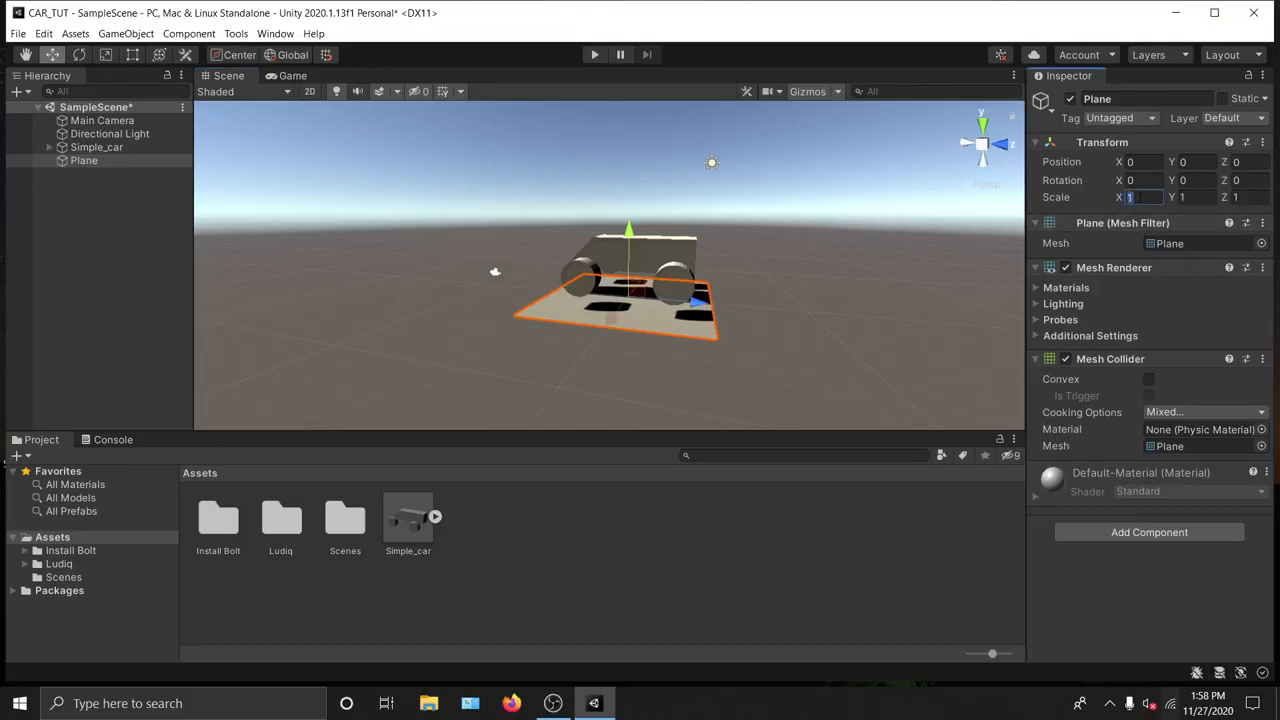
pyautogui.write('50')
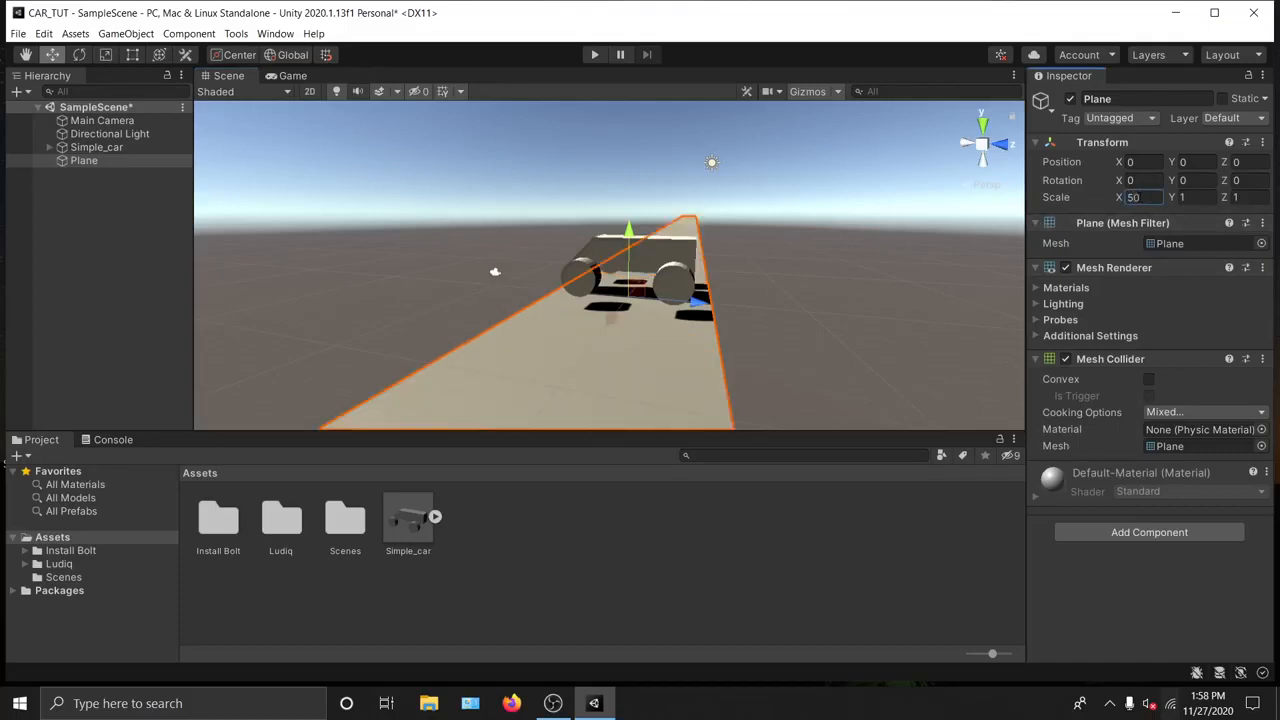
pyautogui.press('Return')
pyautogui.click(1245, 197)
pyautogui.write('50')
pyautogui.press('Return')
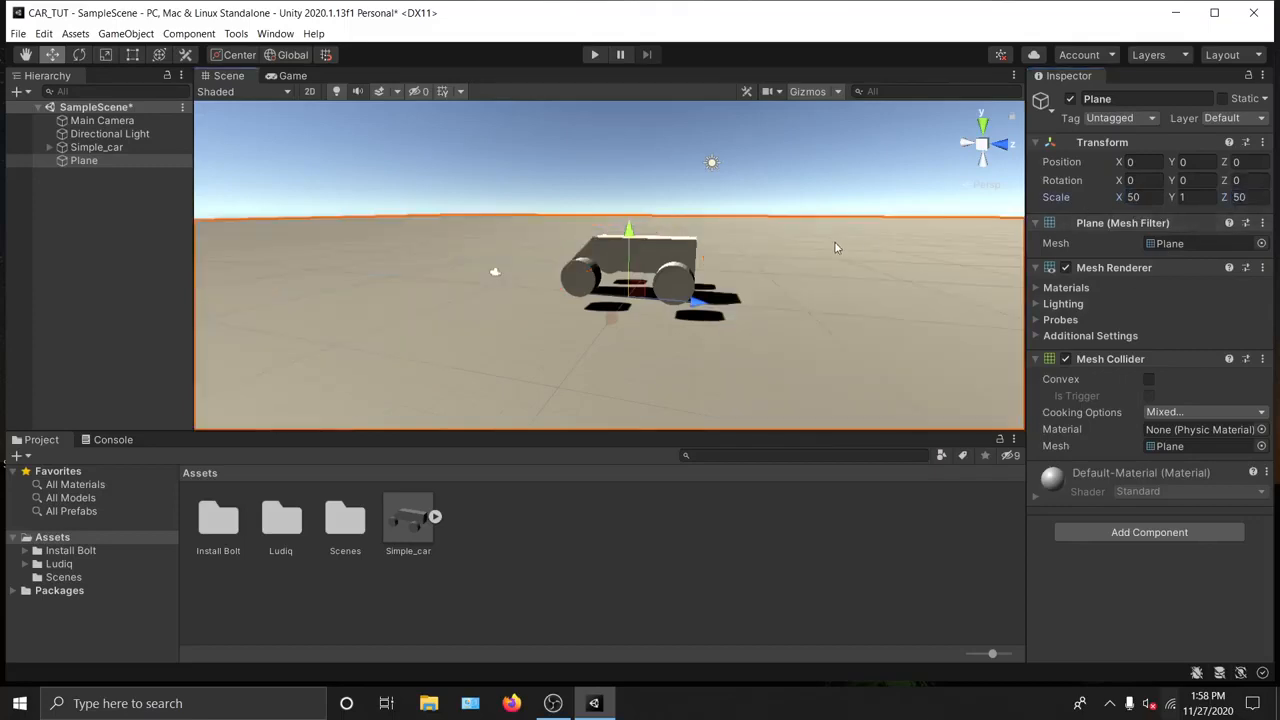
# Step: Rotate the Directional Light about its X axis to about 122.3
pyautogui.keyDown('alt'); pyautogui.moveTo(560, 260); pyautogui.dragTo(700, 250); pyautogui.keyUp('alt')
pyautogui.keyDown('alt'); pyautogui.moveTo(615, 329); pyautogui.dragTo(588, 178); pyautogui.keyUp('alt')
pyautogui.click(588, 178)
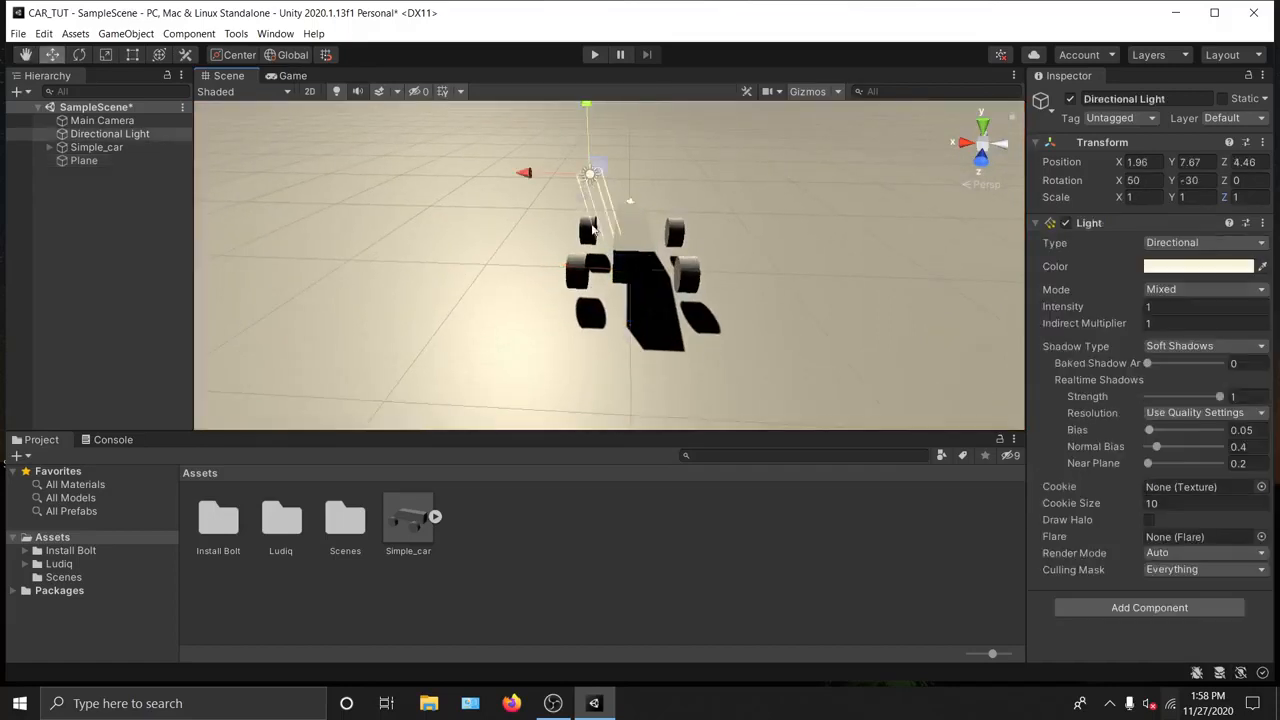
pyautogui.keyDown('alt'); pyautogui.moveTo(491, 243); pyautogui.dragTo(1120, 200); pyautogui.keyUp('alt')
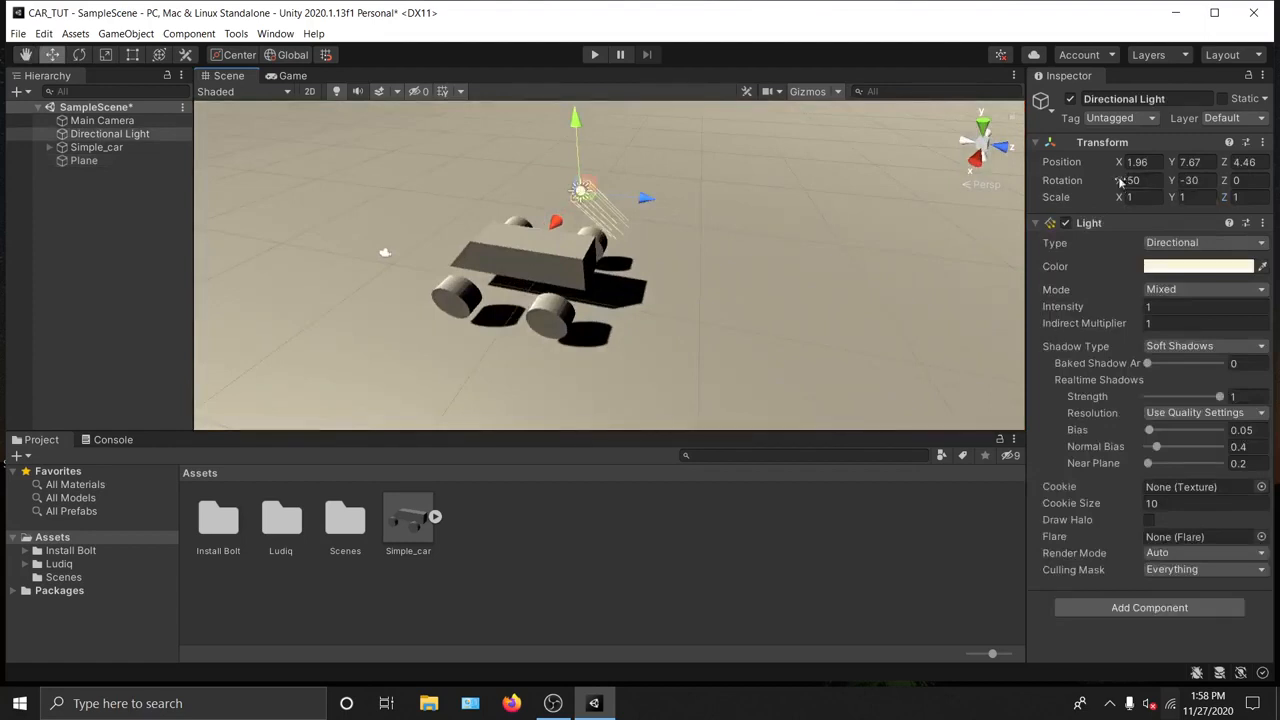
pyautogui.moveTo(1124, 185); pyautogui.dragTo(162, 206)
pyautogui.keyDown('alt'); pyautogui.moveTo(762, 297); pyautogui.dragTo(385, 236); pyautogui.keyUp('alt')
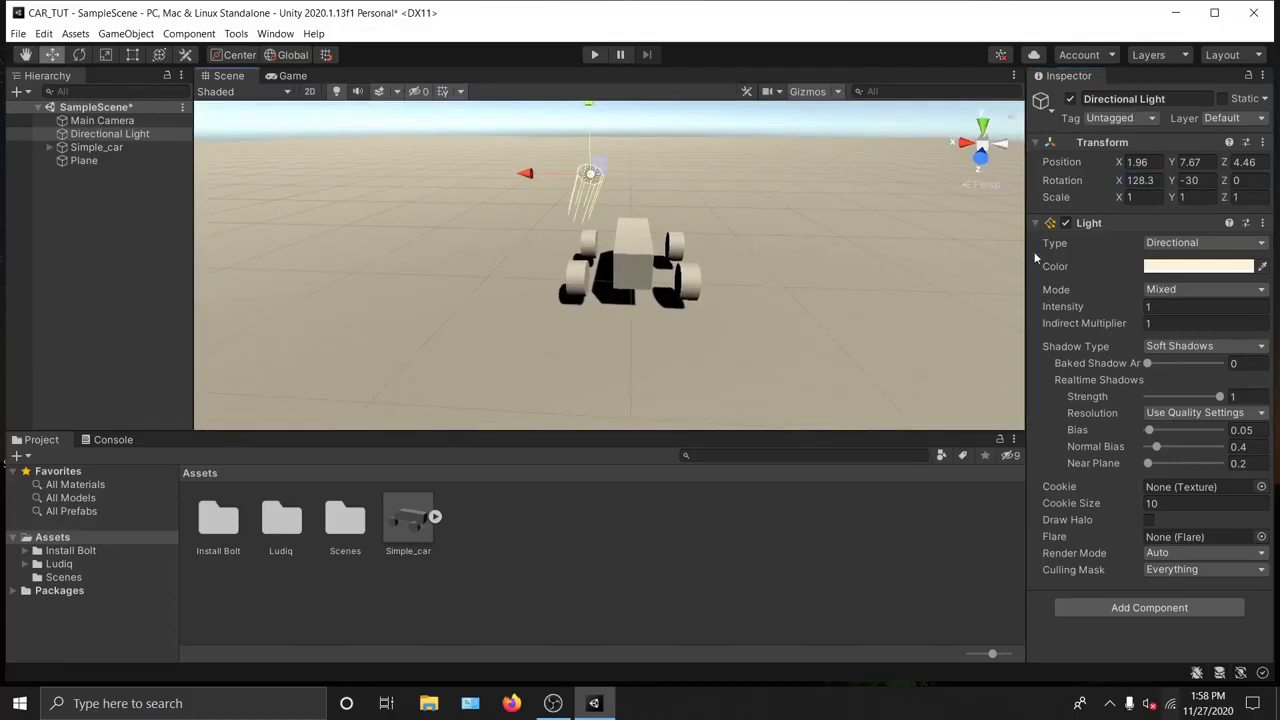
pyautogui.moveTo(1119, 182)
pyautogui.mouseDown()
pyautogui.moveTo(1085, 187)
pyautogui.moveTo(1094, 192)
pyautogui.mouseUp()
pyautogui.keyDown('alt'); pyautogui.moveTo(572, 263); pyautogui.dragTo(630, 262); pyautogui.keyUp('alt')
# Step: Change the Directional Light's color to pure white (FFFFFF)
pyautogui.click(1190, 266)
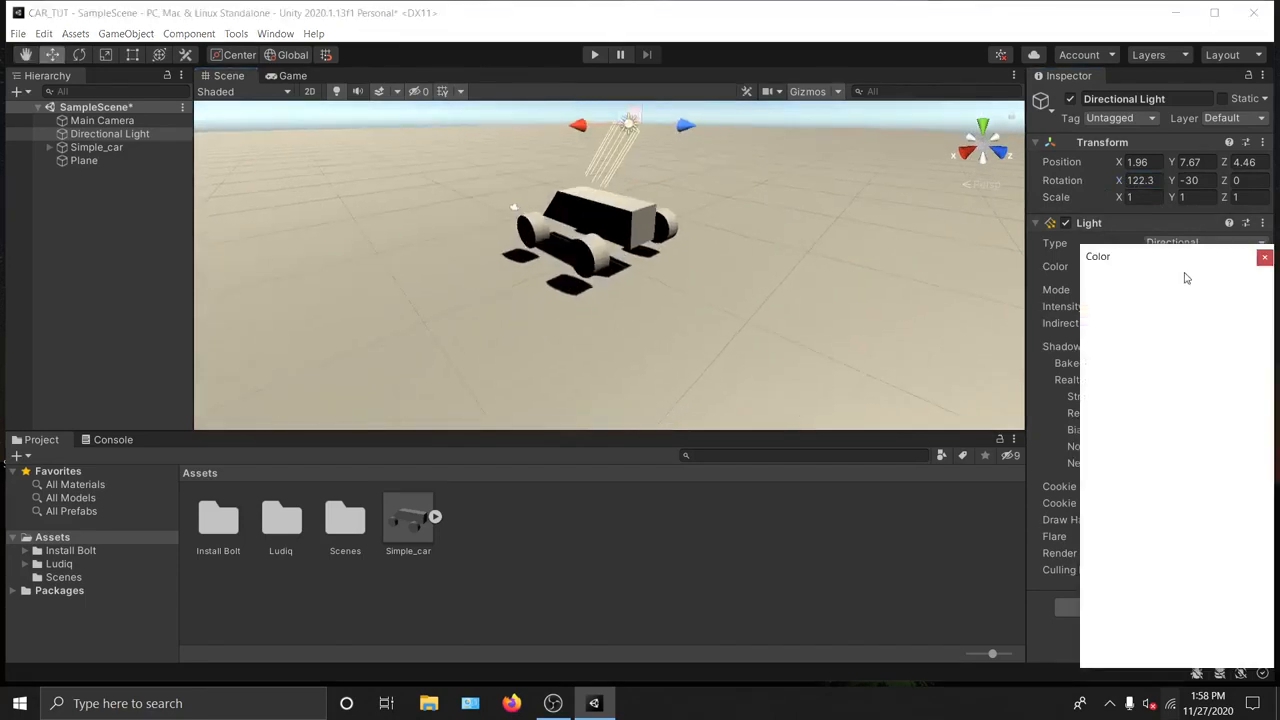
pyautogui.click(1266, 257)
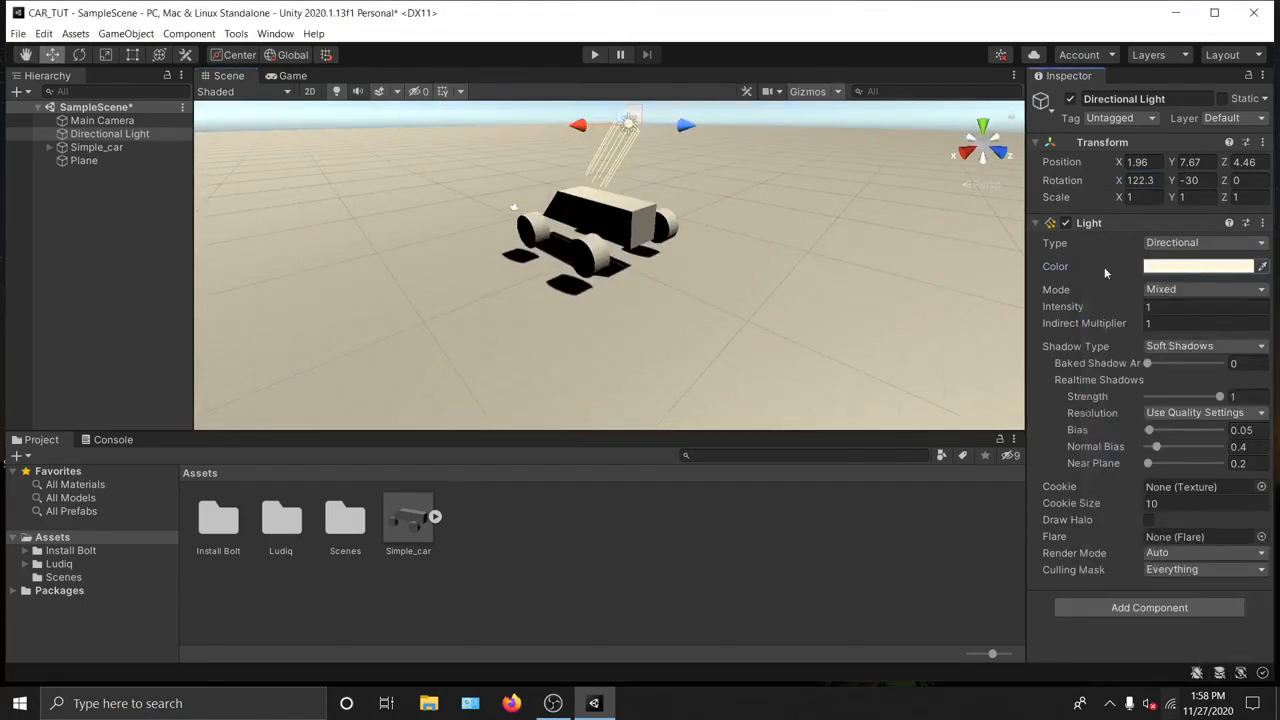
pyautogui.click(1163, 268)
pyautogui.moveTo(1171, 347); pyautogui.dragTo(1121, 350)
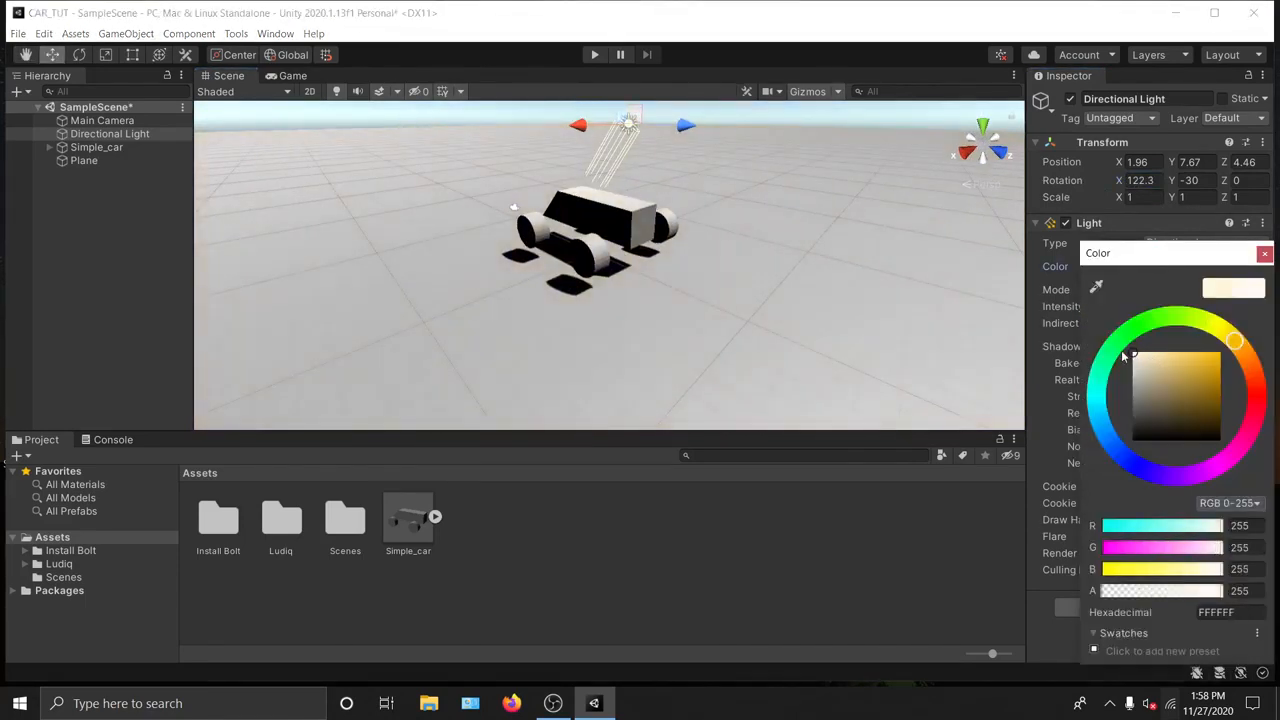
pyautogui.keyDown('alt'); pyautogui.moveTo(843, 265); pyautogui.dragTo(798, 275); pyautogui.keyUp('alt')
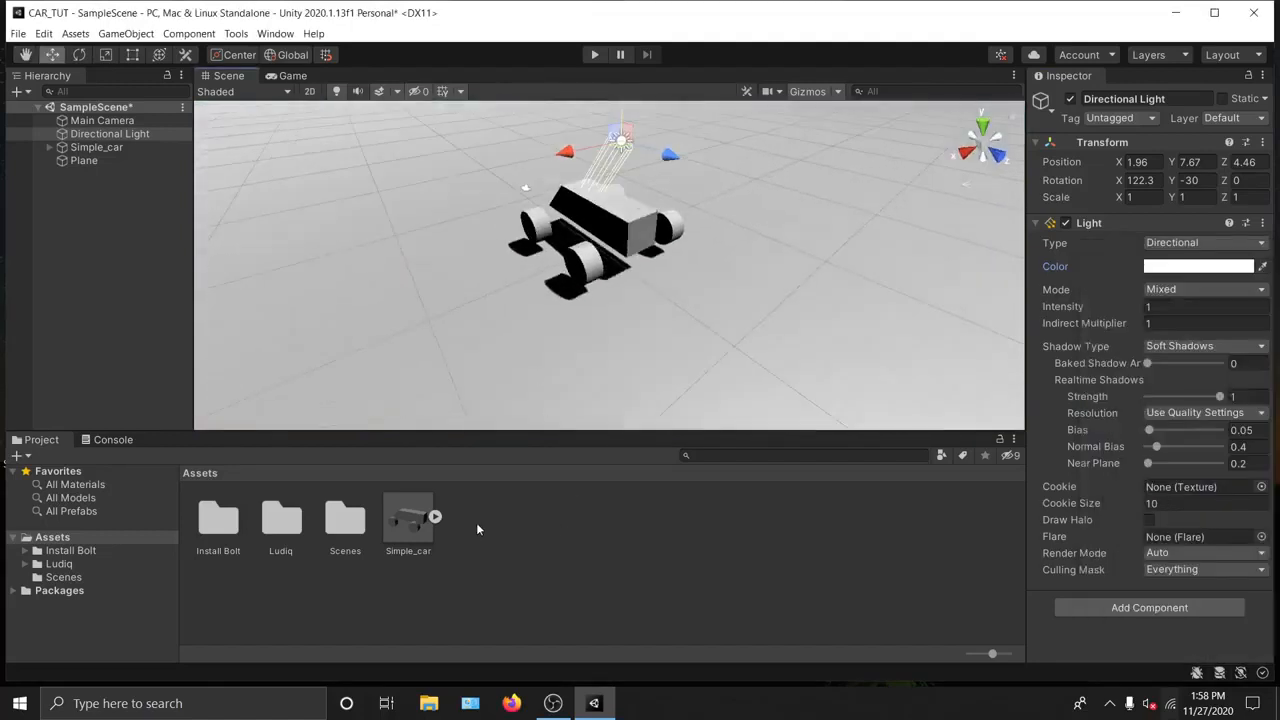
# Step: Create a folder named Materials in the project's Assets
pyautogui.rightClick(509, 537)
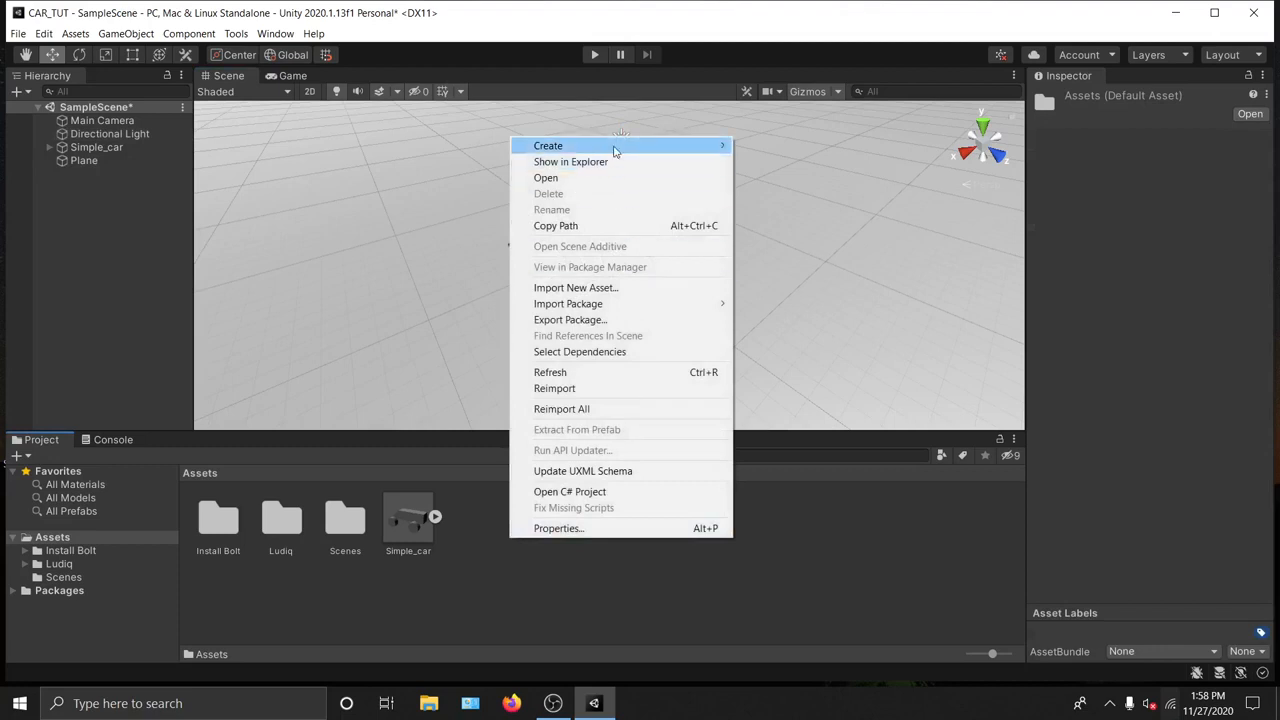
pyautogui.moveTo(618, 150)
pyautogui.click(767, 147)
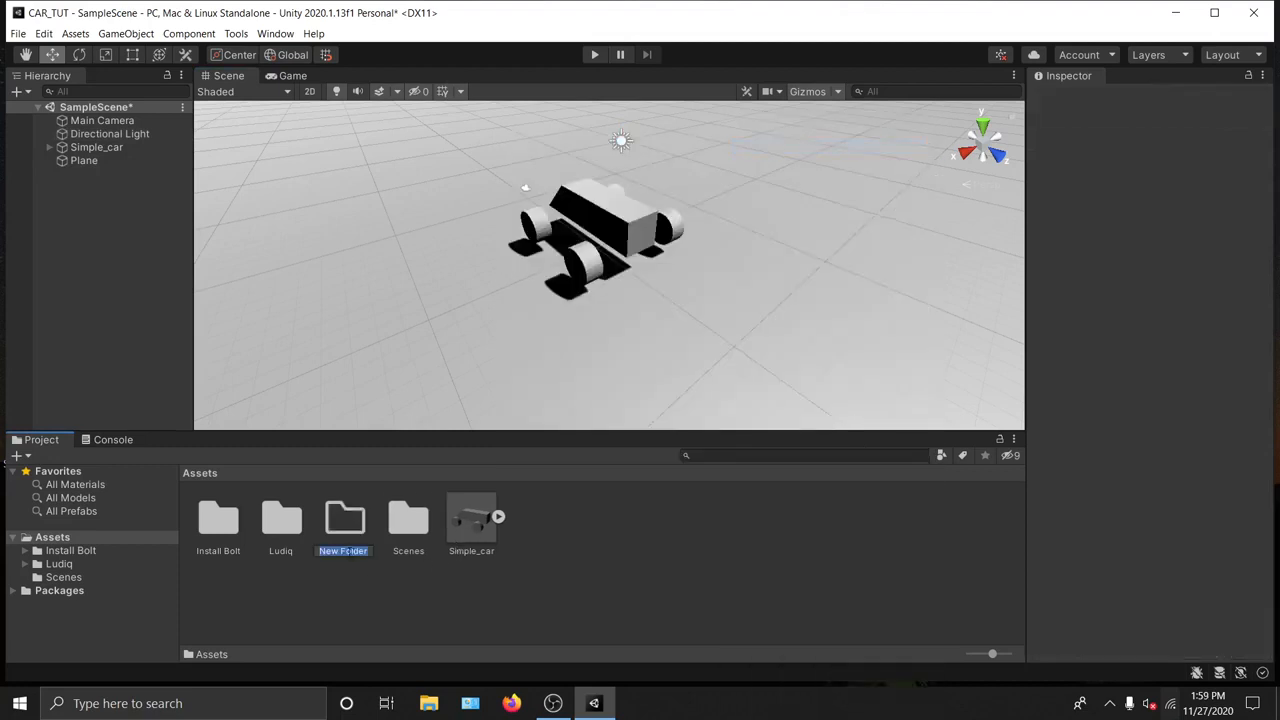
pyautogui.write('Materials')
pyautogui.press('Return')
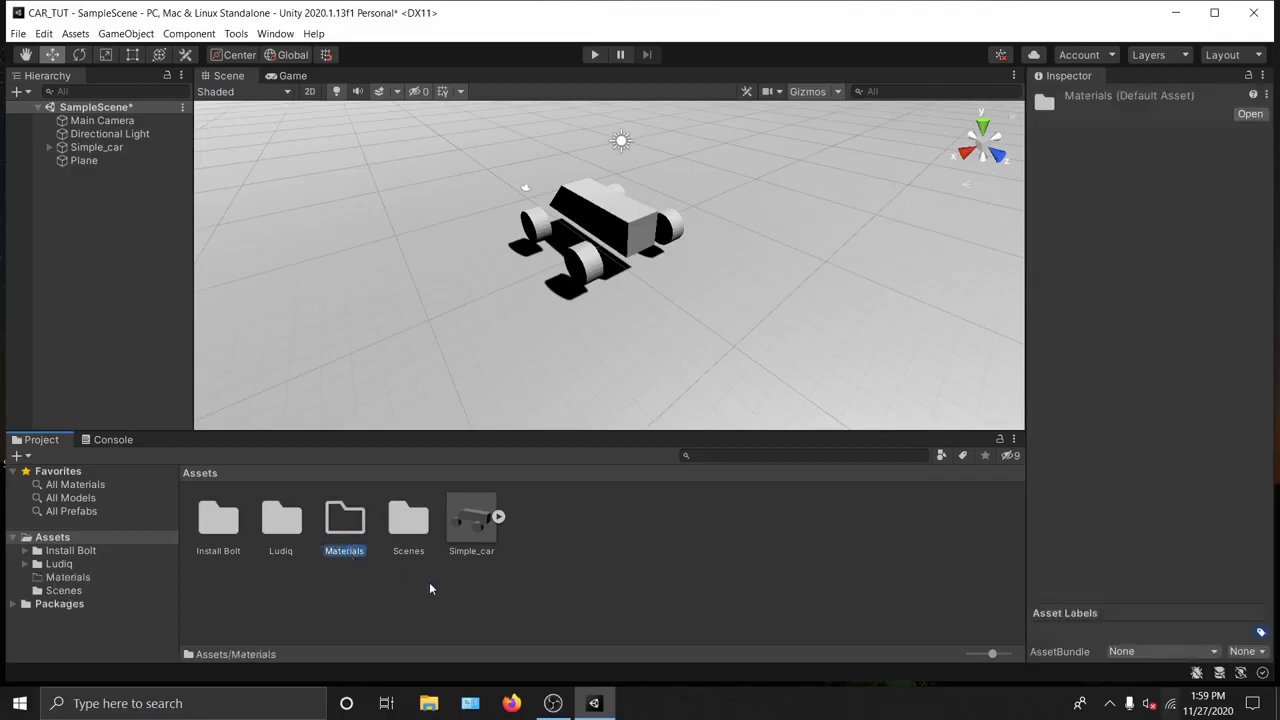
# Step: Create a material named Body inside the Materials folder
pyautogui.doubleClick(343, 527)
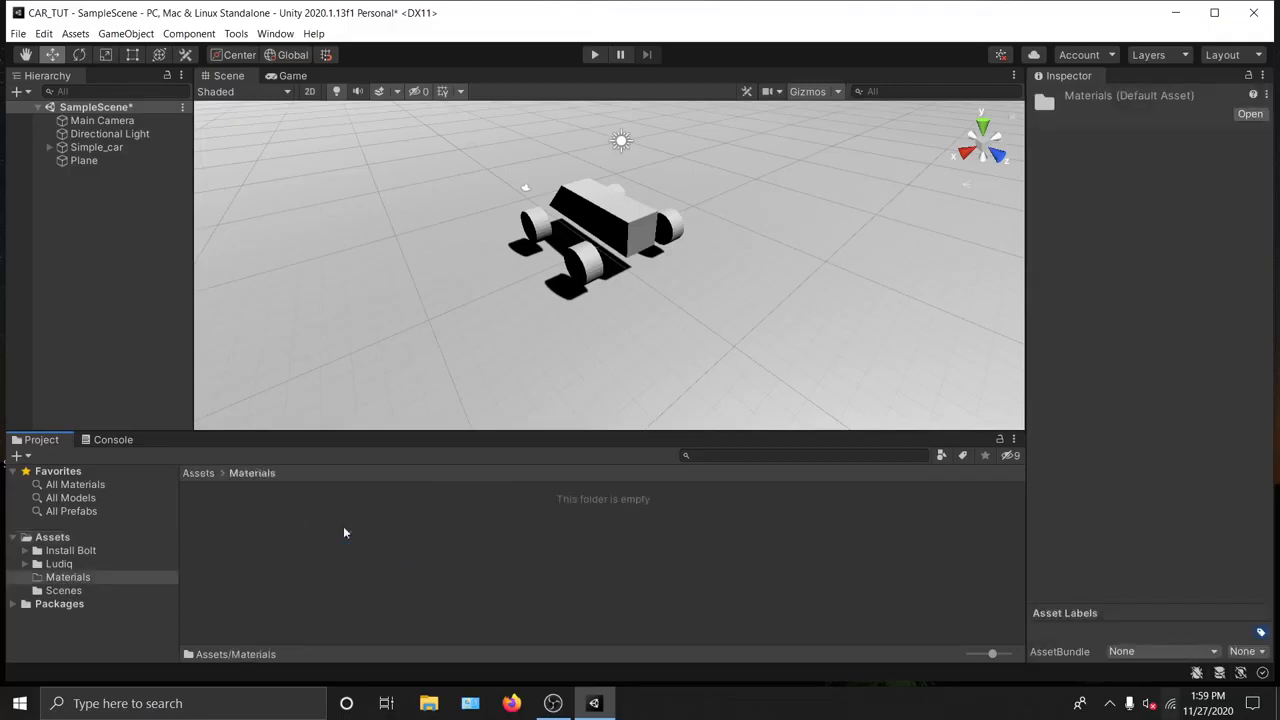
pyautogui.rightClick(313, 527)
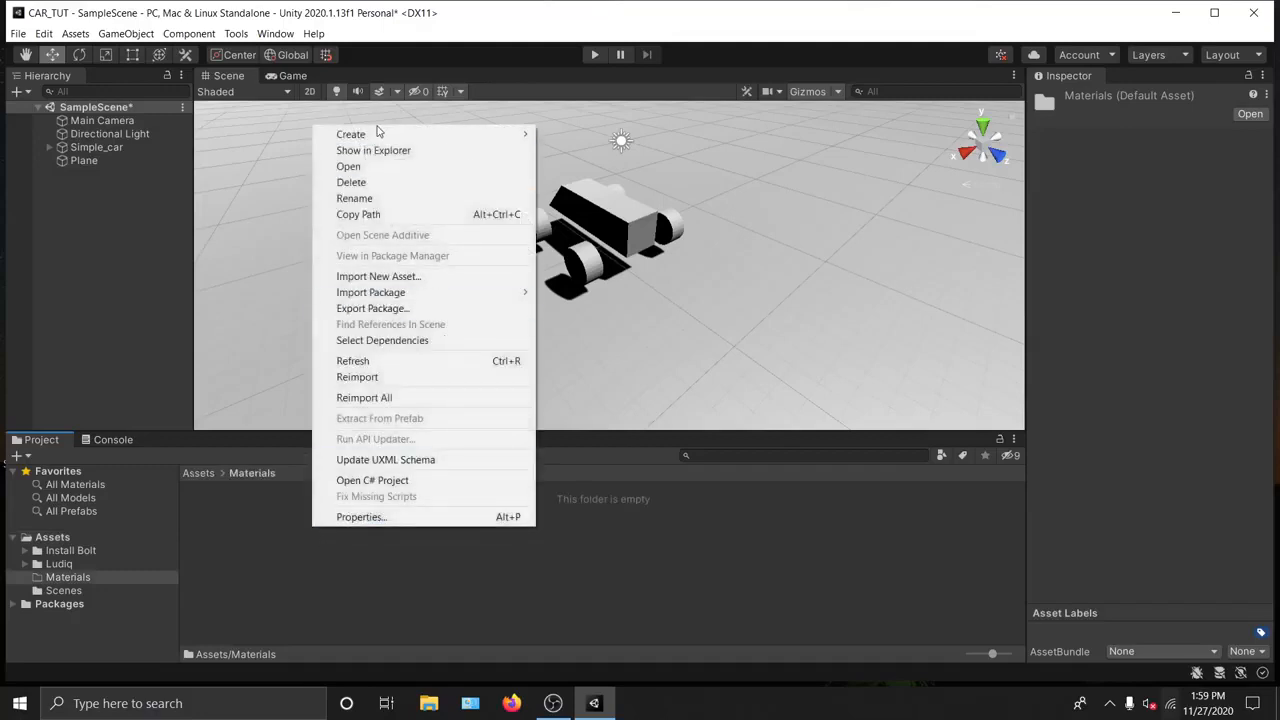
pyautogui.moveTo(393, 135)
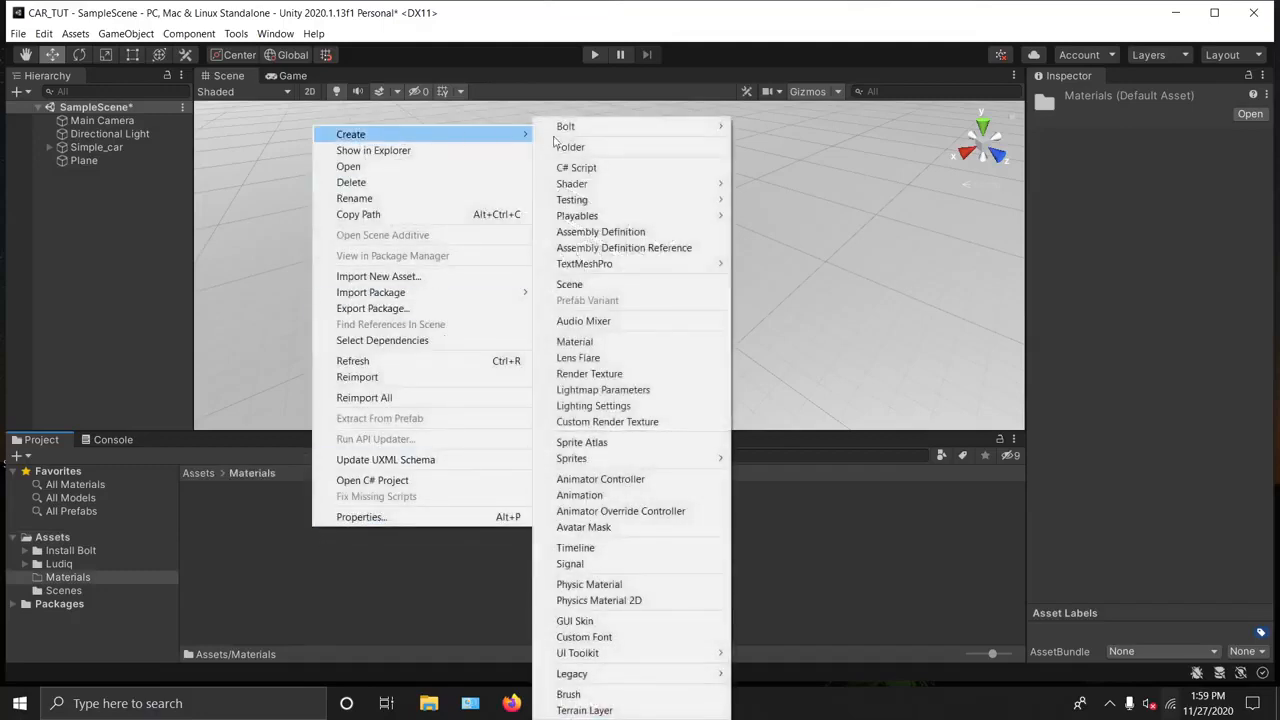
pyautogui.click(614, 349)
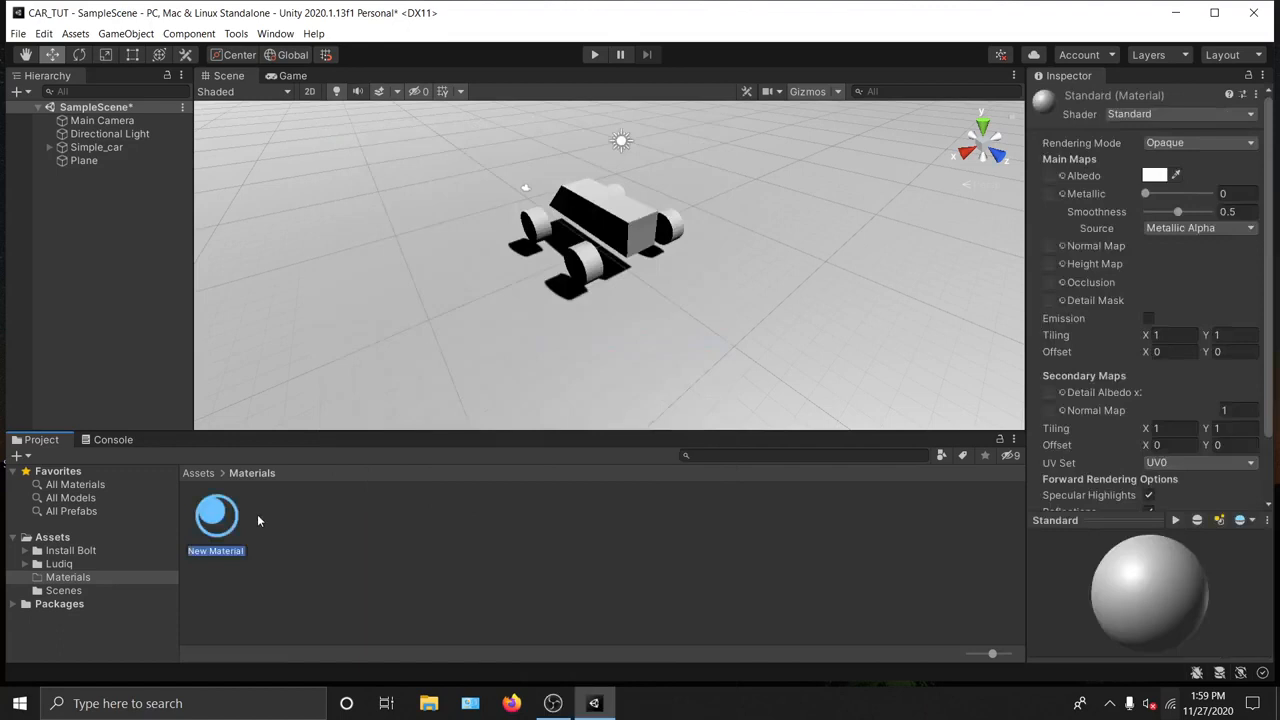
pyautogui.write('Body')
pyautogui.press('Return')
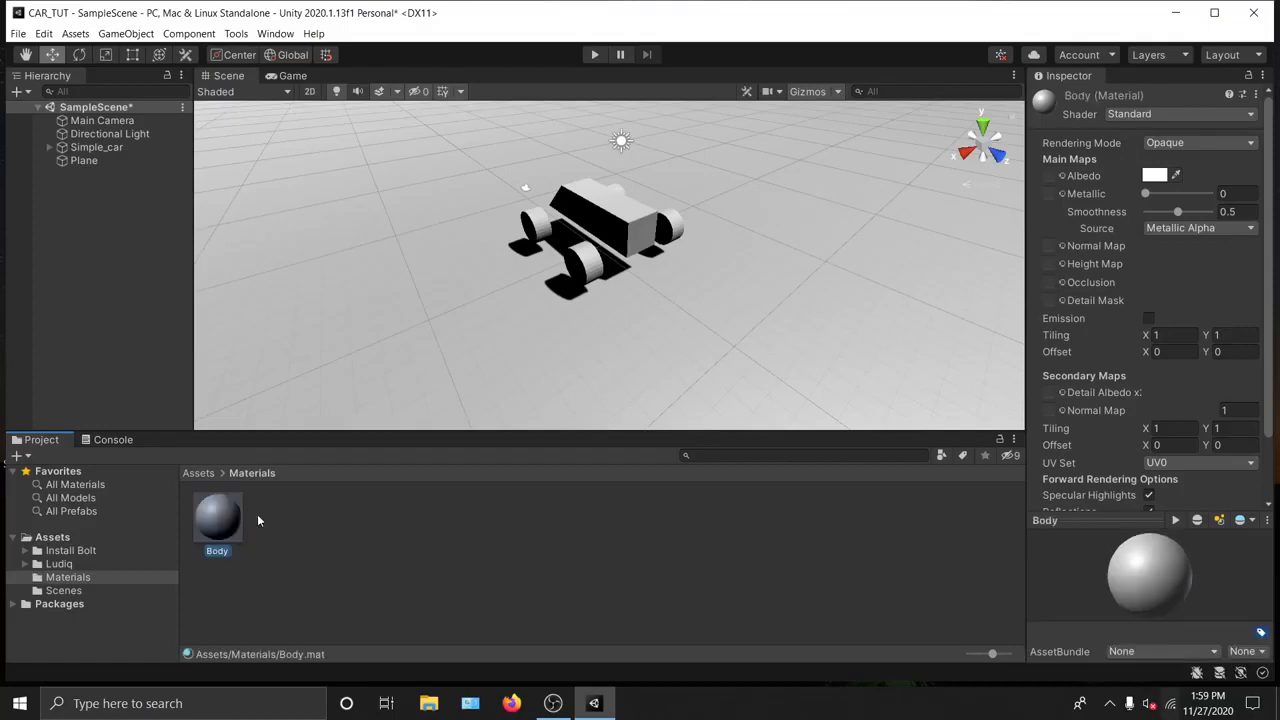
# Step: Create a second material named Wheels in the Materials folder
pyautogui.click(323, 557)
pyautogui.rightClick(323, 564)
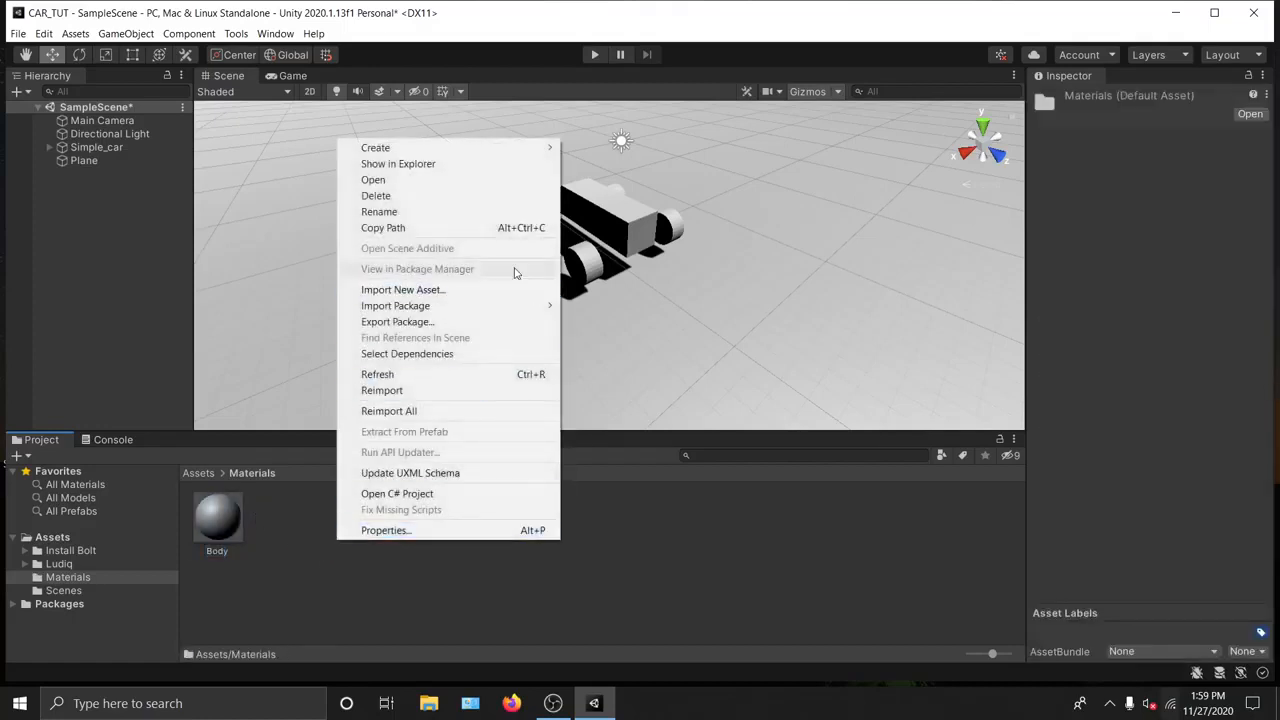
pyautogui.moveTo(483, 148)
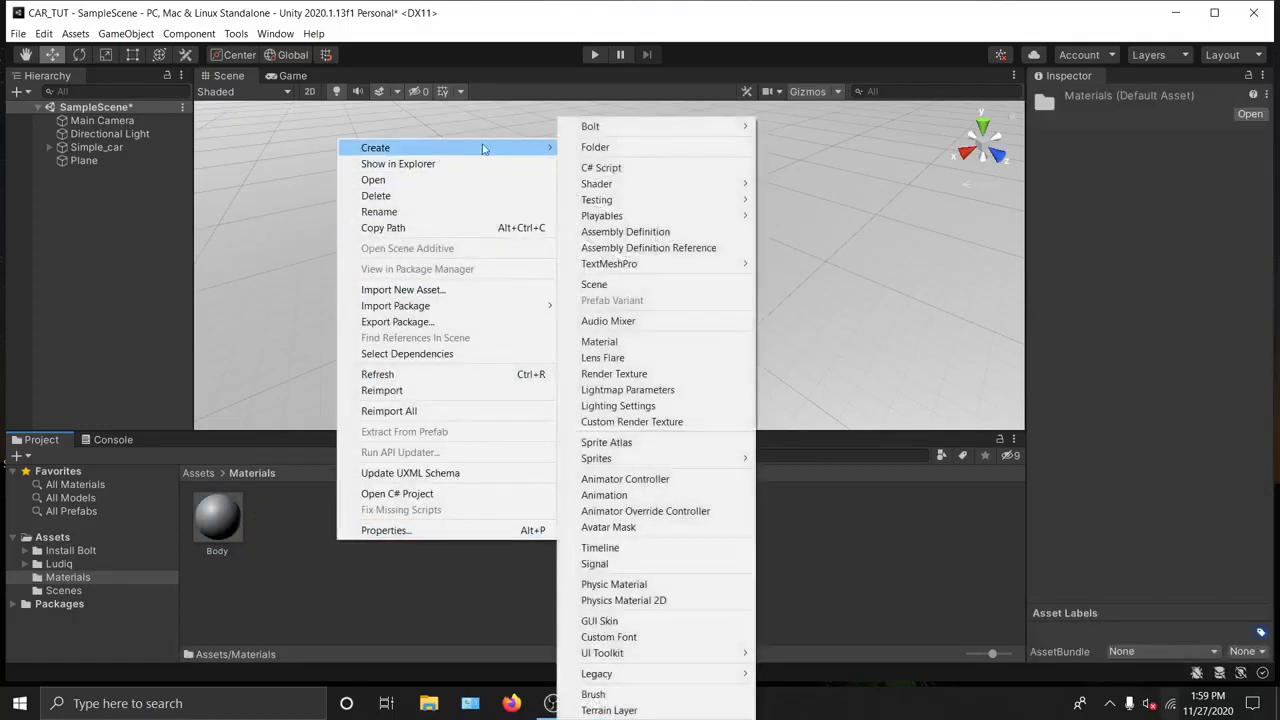
pyautogui.click(599, 341)
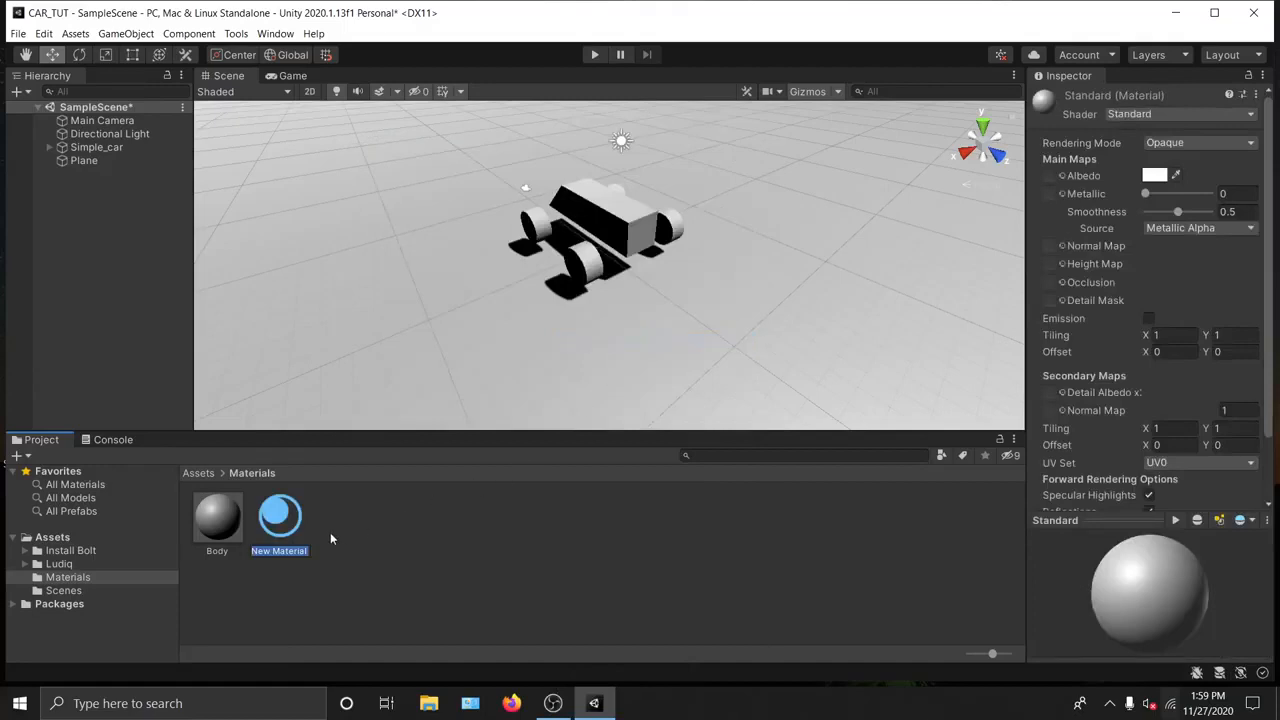
pyautogui.write('Wheels')
pyautogui.press('Return')
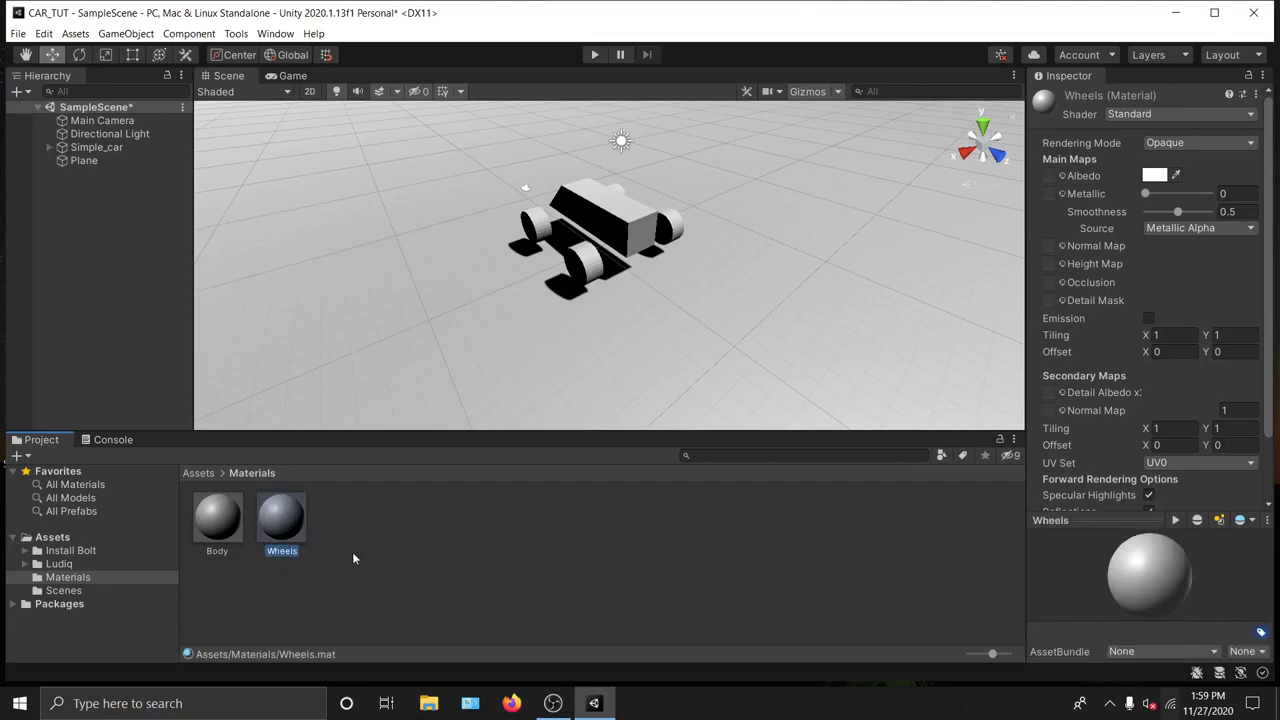
# Step: Create a third material named Ground in the Materials folder
pyautogui.click(372, 551)
pyautogui.rightClick(375, 551)
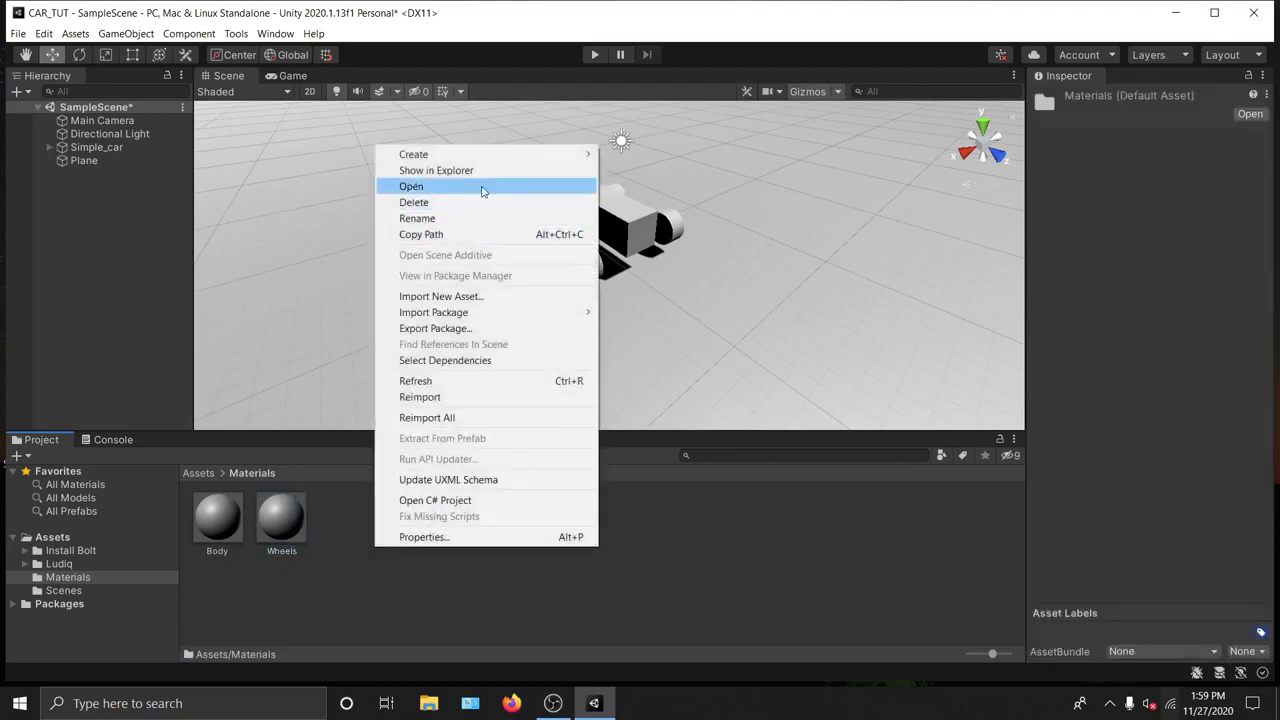
pyautogui.moveTo(500, 158)
pyautogui.click(640, 338)
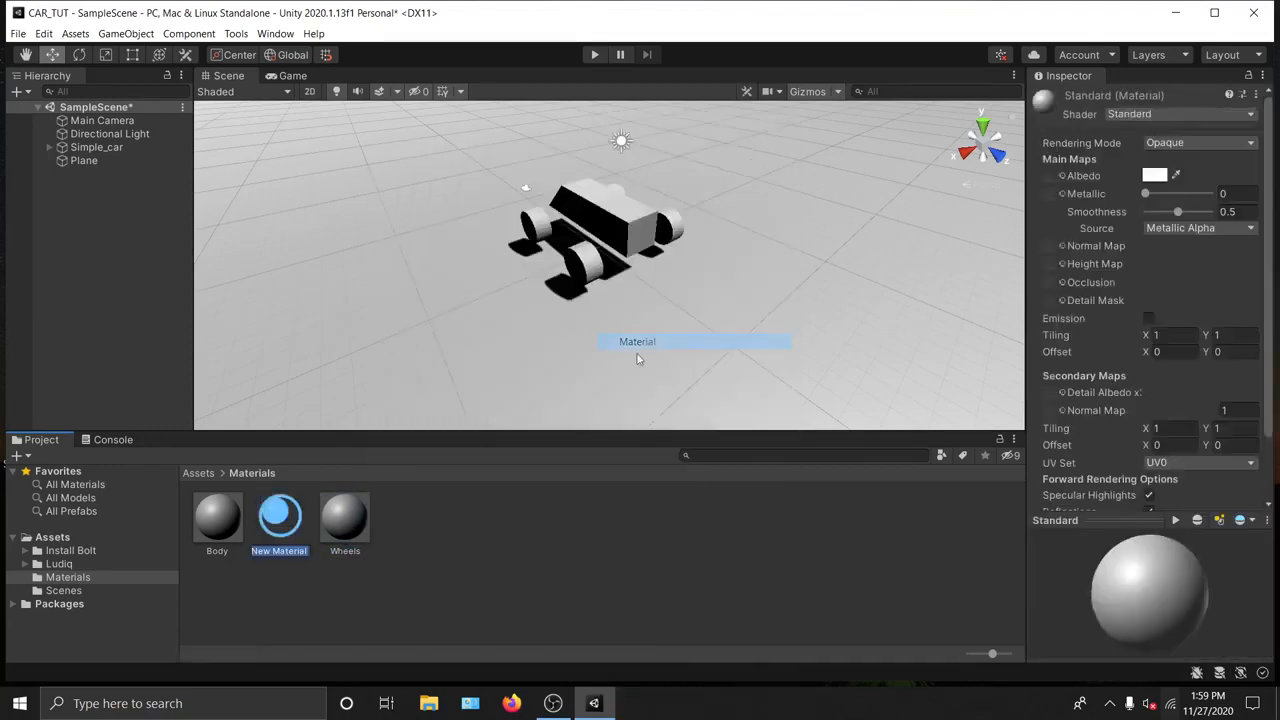
pyautogui.write('Gounfd')
pyautogui.press('BackSpace')
pyautogui.press('BackSpace')
pyautogui.press('BackSpace')
pyautogui.press('BackSpace')
pyautogui.press('BackSpace')
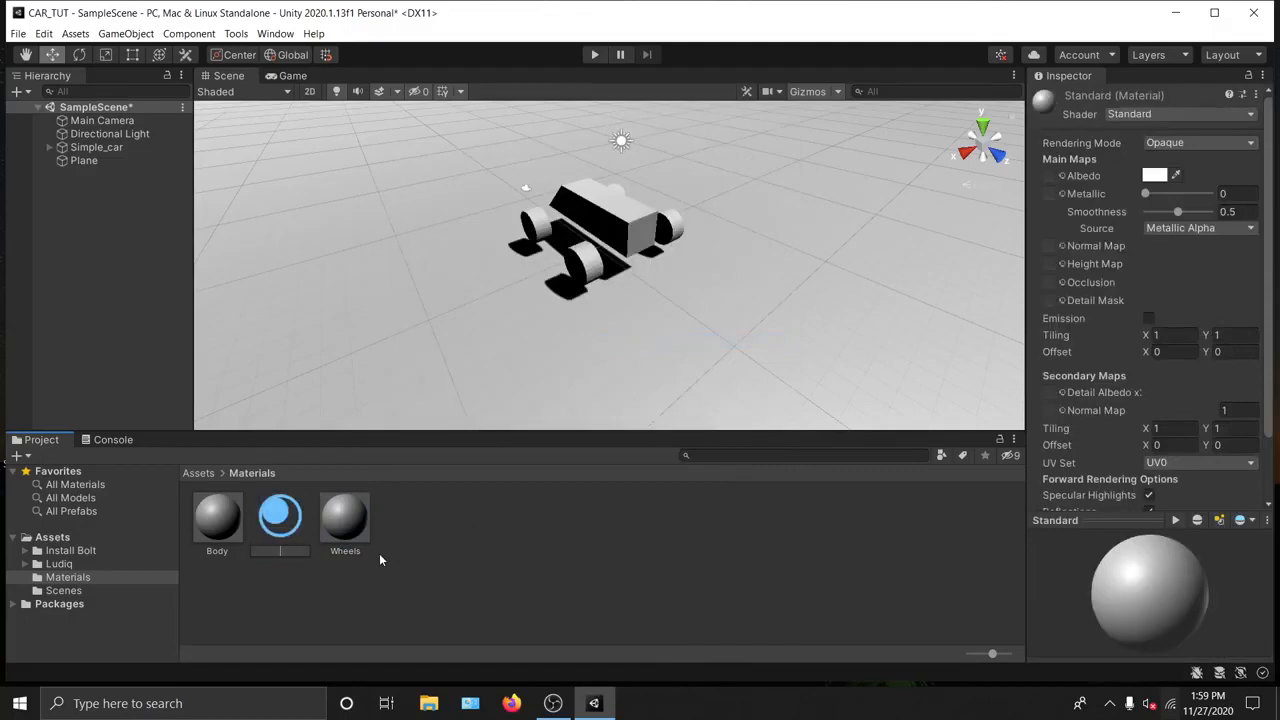
pyautogui.write('round')
pyautogui.press('Return')
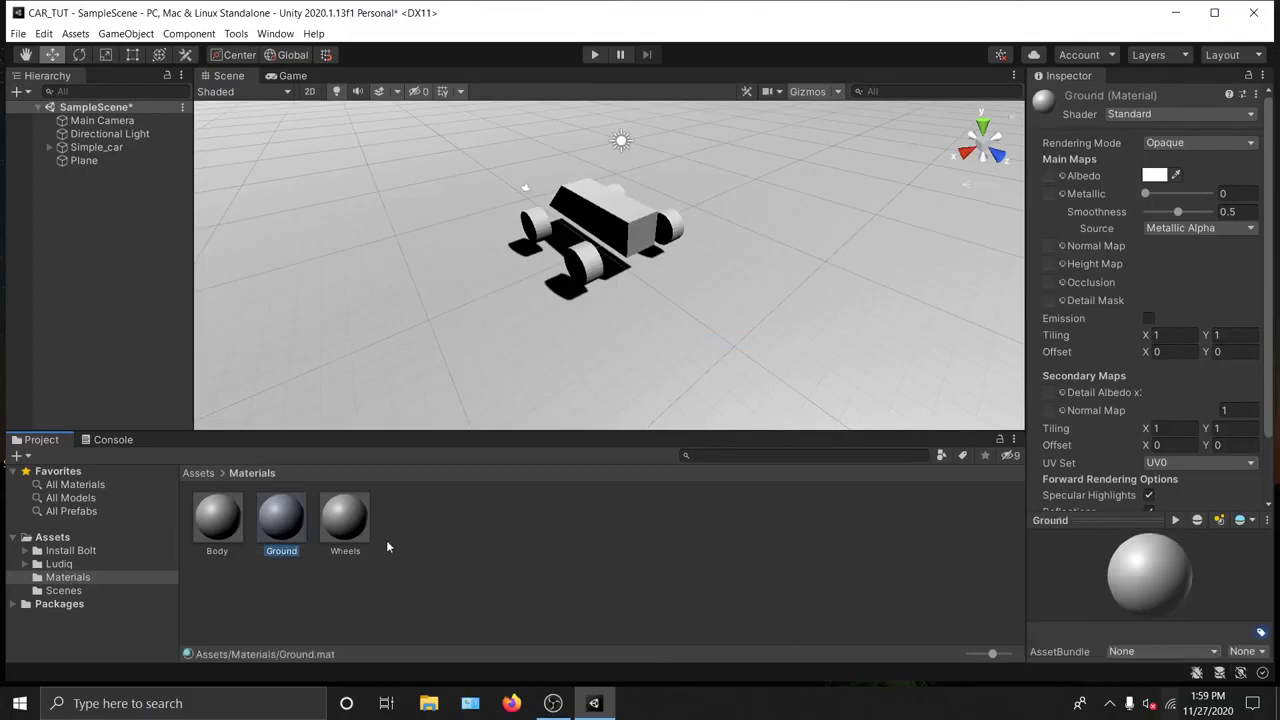
# Step: Assign the gray default checker texture to the Body material's albedo and apply the material to the car body
pyautogui.click(218, 518)
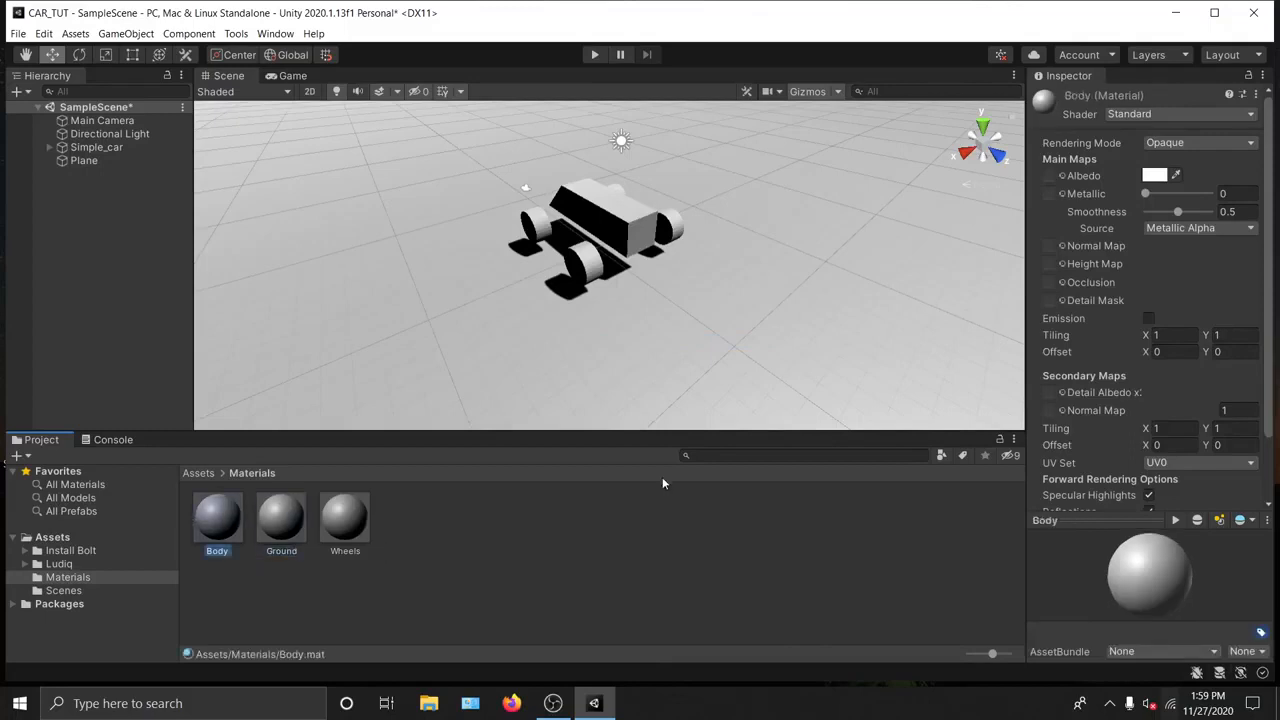
pyautogui.click(1062, 176)
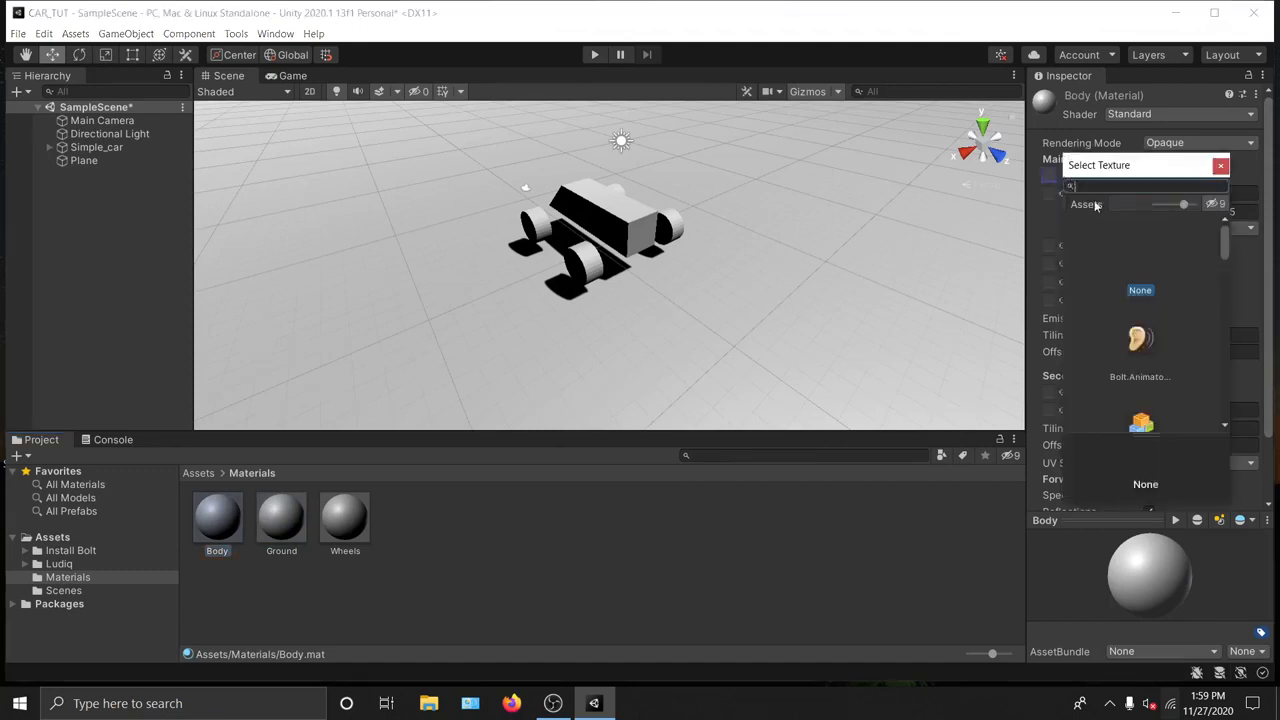
pyautogui.moveTo(1227, 233); pyautogui.dragTo(1221, 320)
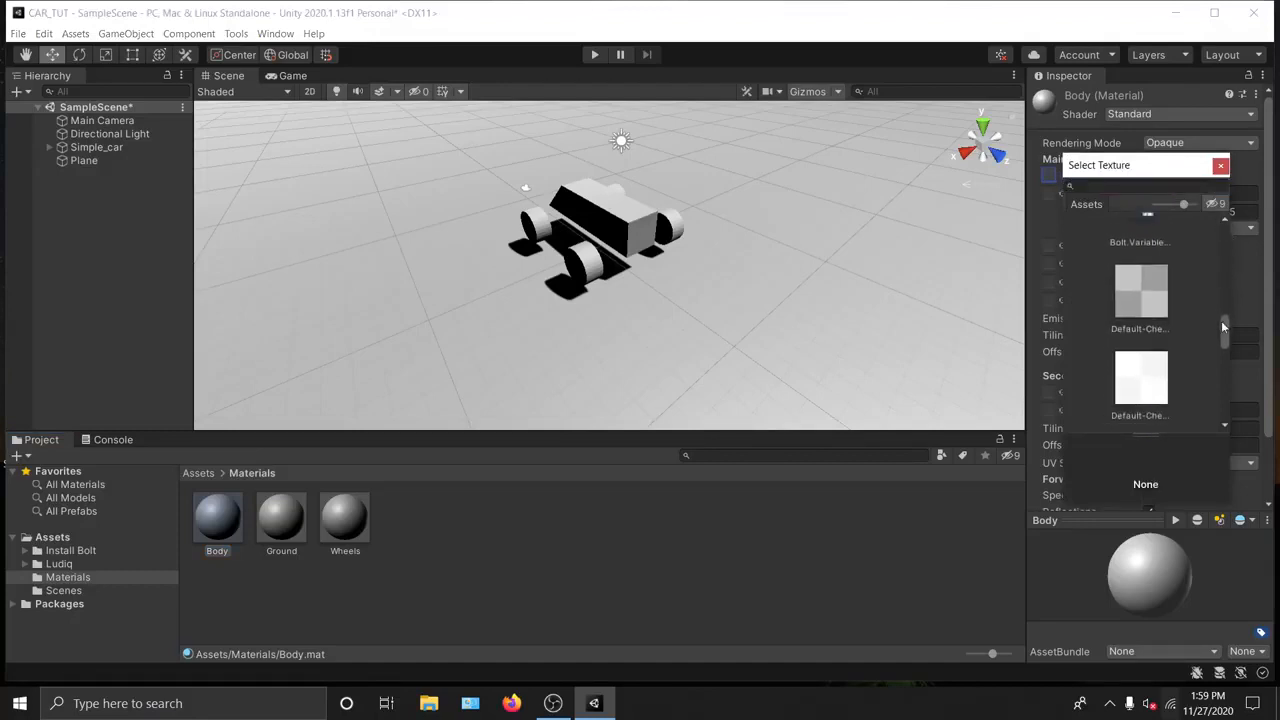
pyautogui.click(1135, 300)
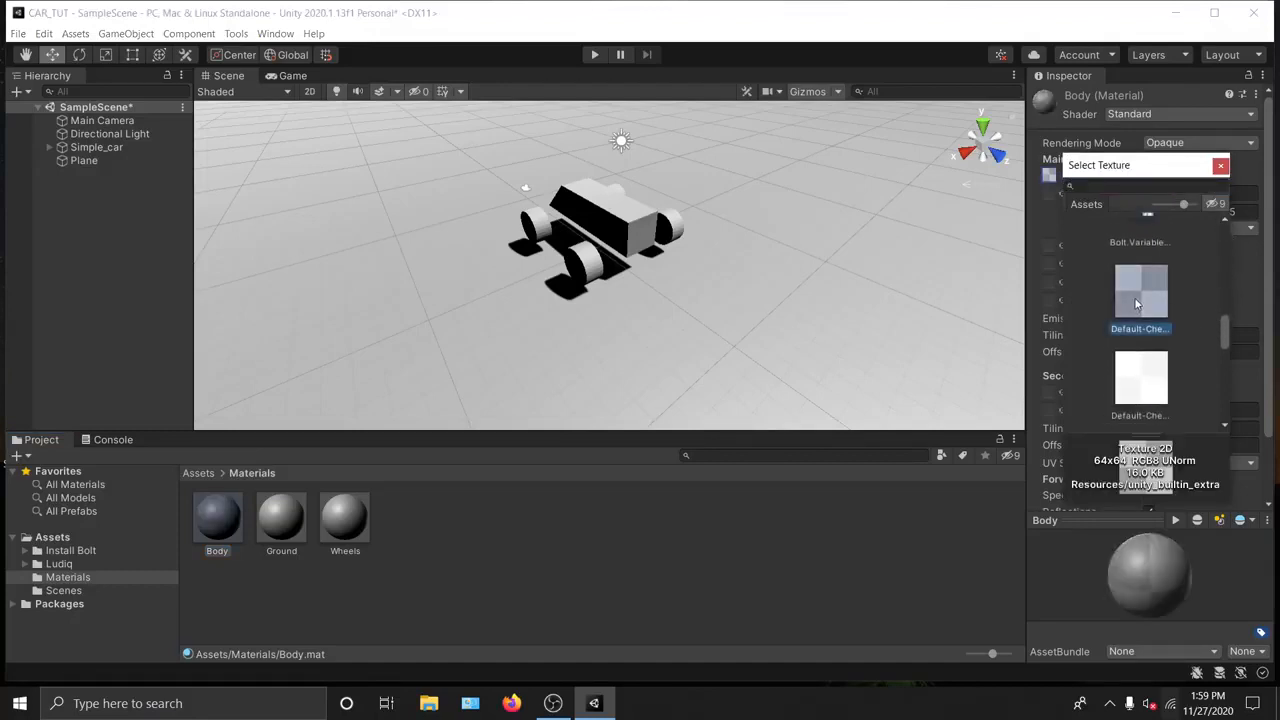
pyautogui.doubleClick(1134, 297)
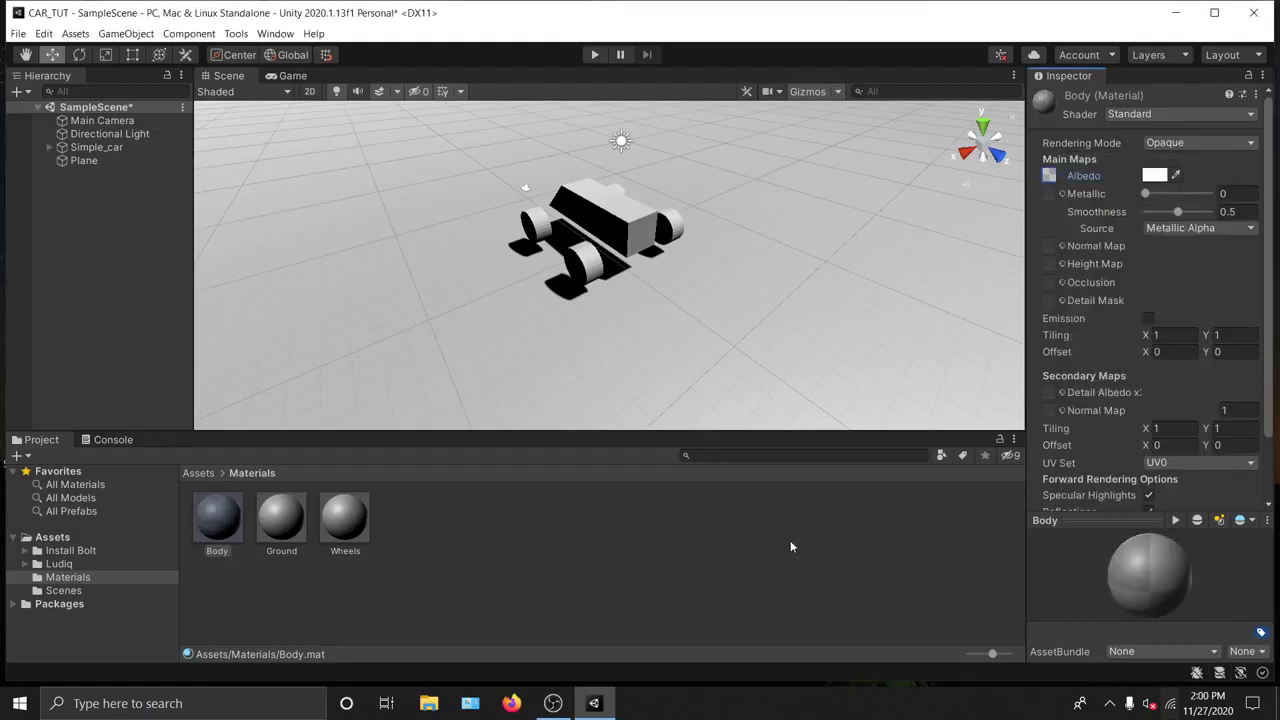
pyautogui.moveTo(220, 552); pyautogui.dragTo(617, 222)
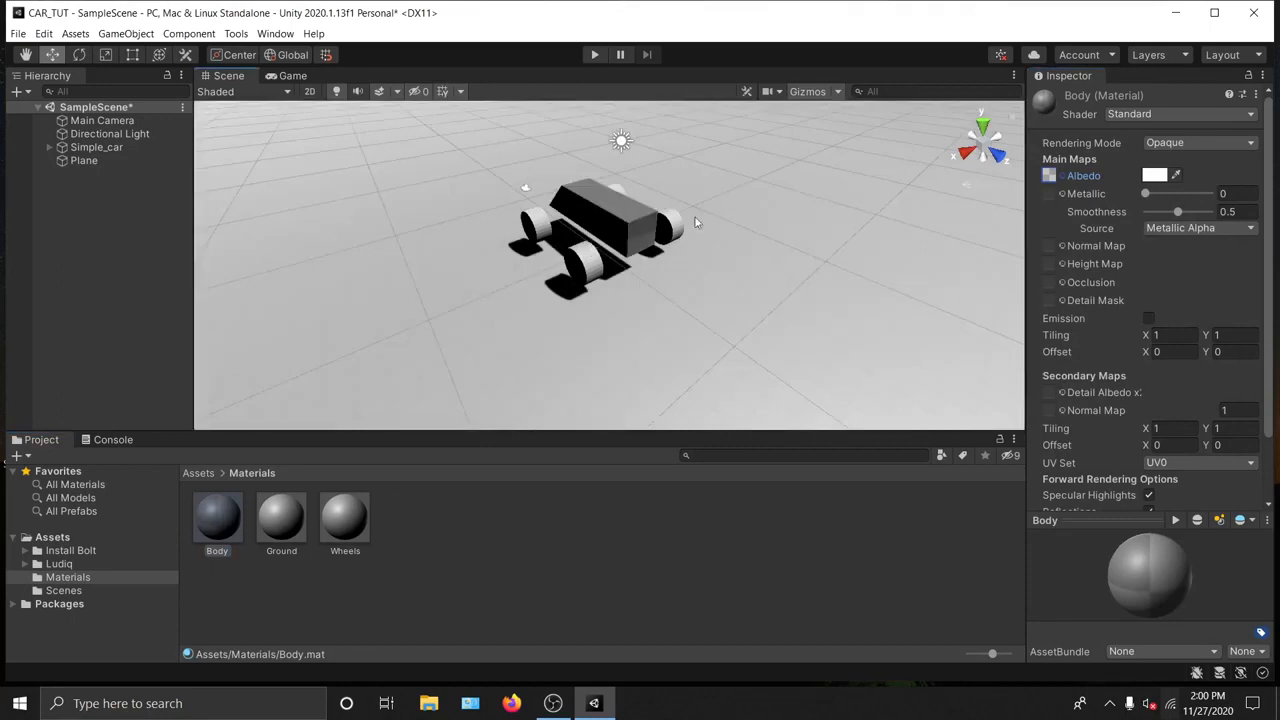
# Step: Try a main-map tiling of 50 in X and Y on the Body material
pyautogui.scroll(-3, 1136, 297)
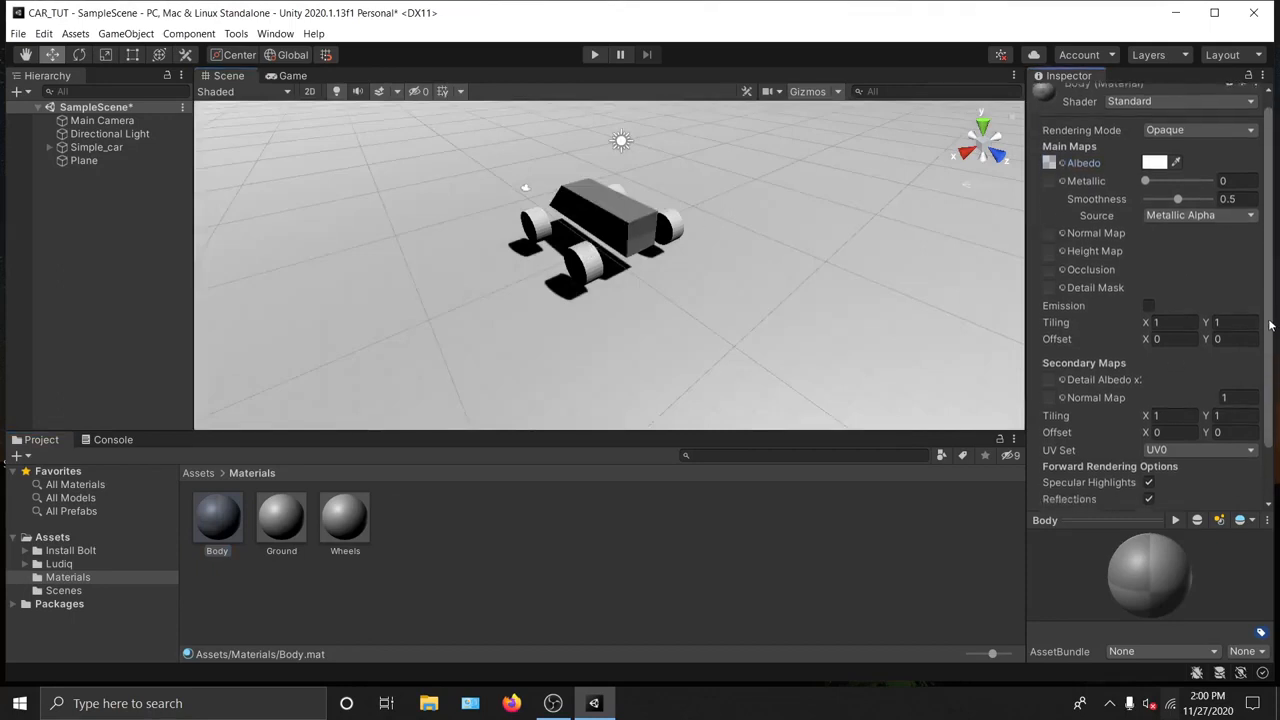
pyautogui.click(1151, 274)
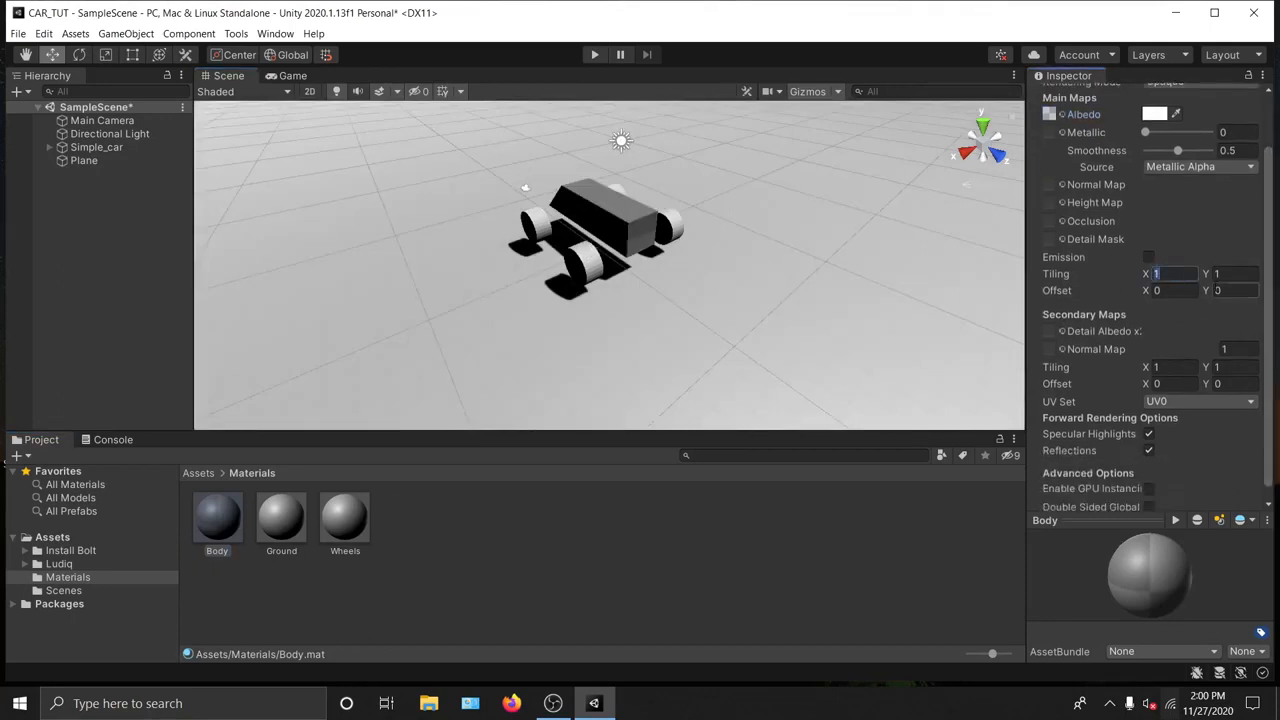
pyautogui.write('50')
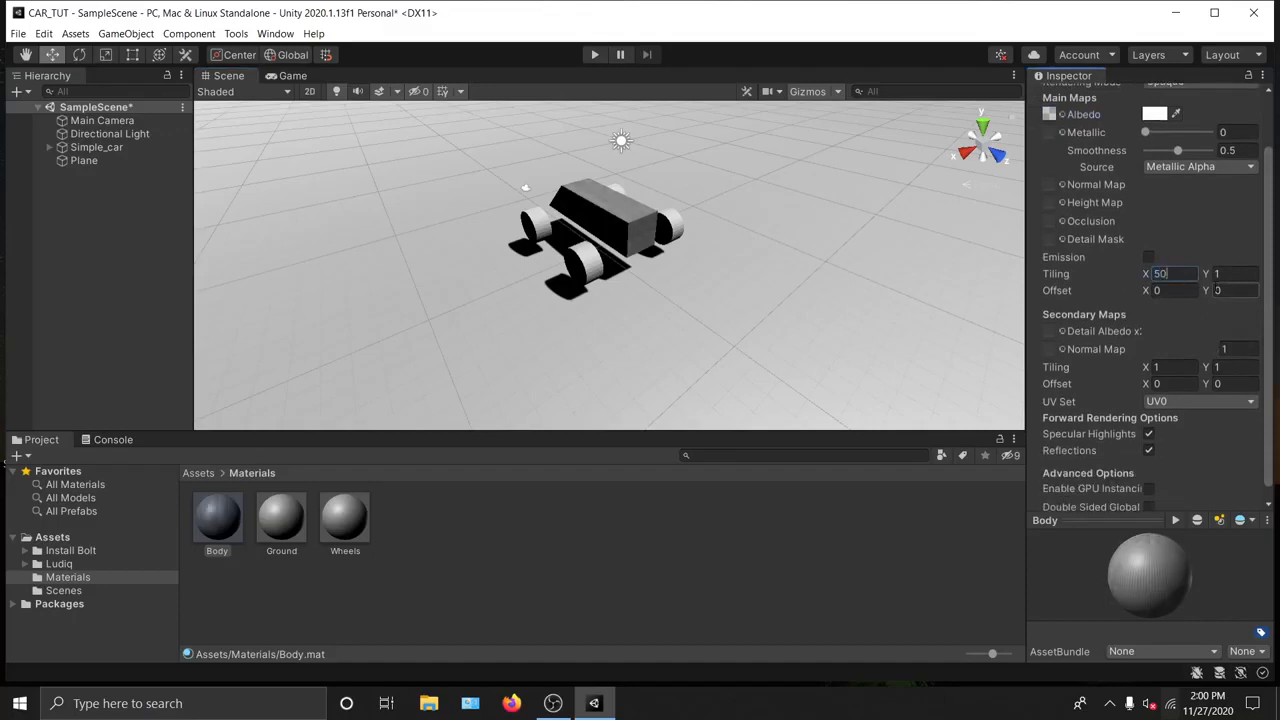
pyautogui.press('Tab')
pyautogui.scroll(6, 800, 260)
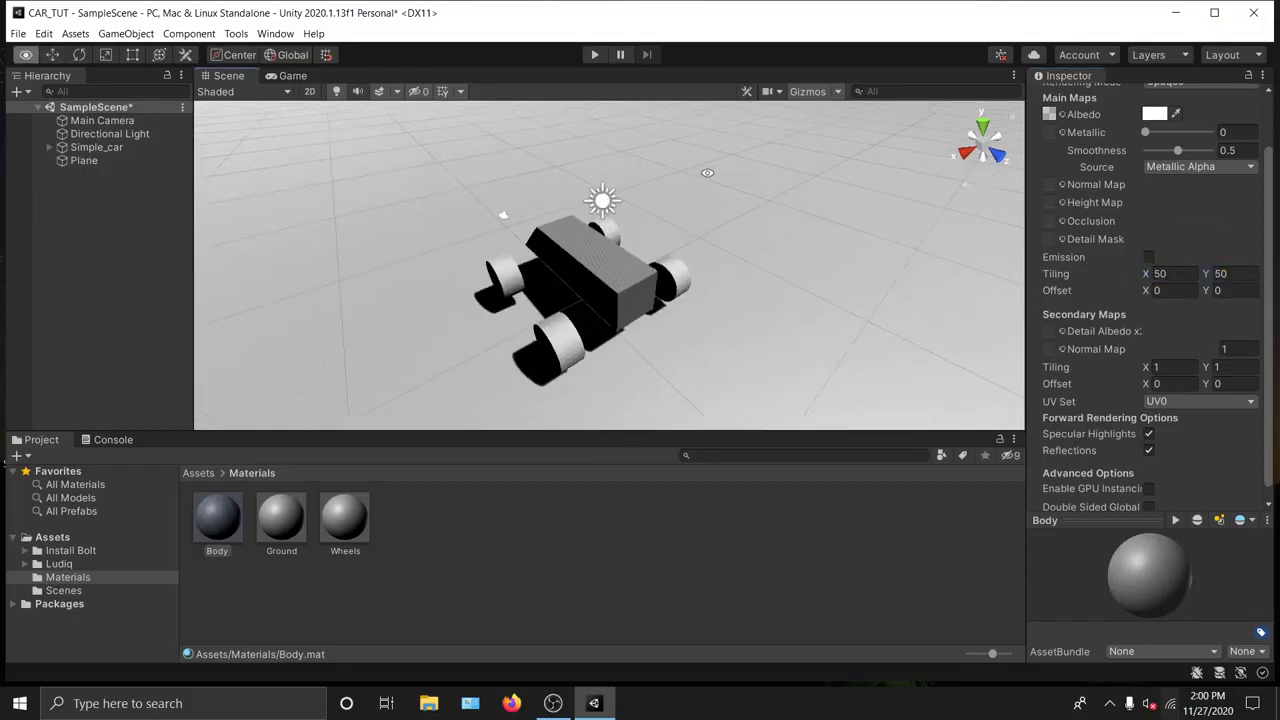
# Step: Set the Body material's main-map tiling to 10 in both X and Y
pyautogui.keyDown('alt'); pyautogui.moveTo(693, 356); pyautogui.dragTo(790, 215); pyautogui.keyUp('alt')
pyautogui.click(1160, 273)
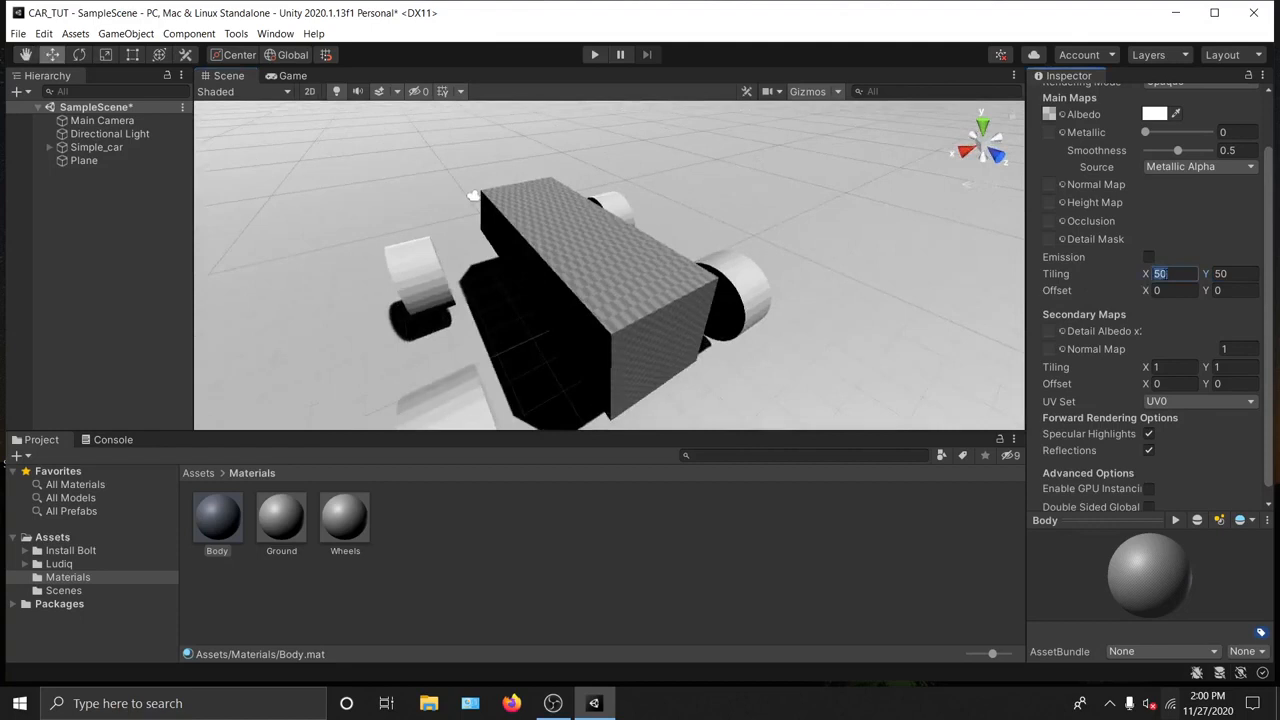
pyautogui.write('20')
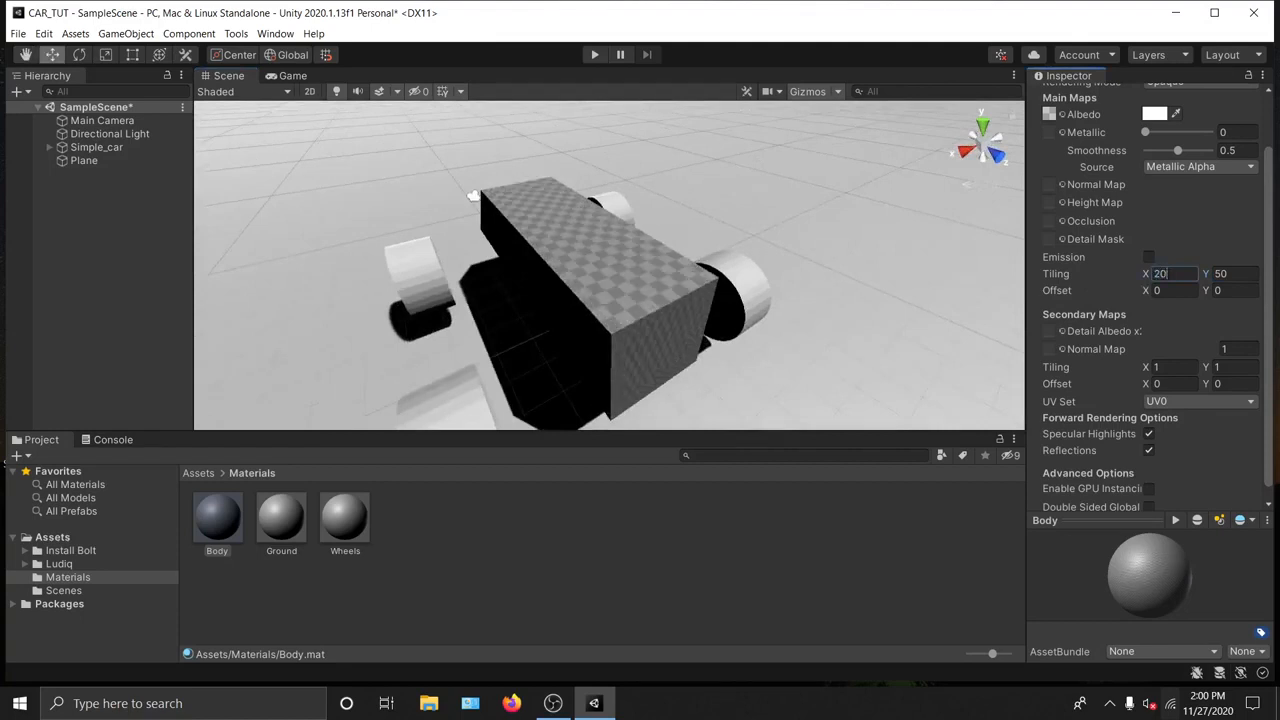
pyautogui.press('BackSpace')
pyautogui.press('BackSpace')
pyautogui.write('10')
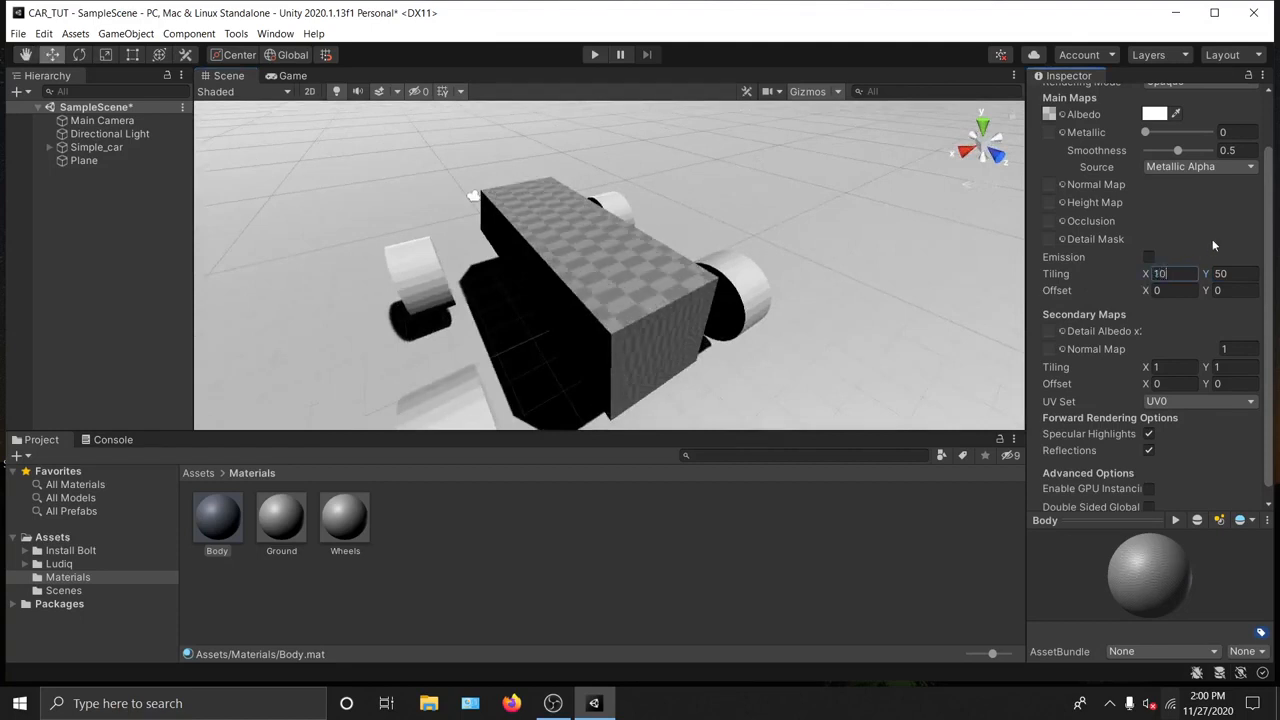
pyautogui.press('Tab')
pyautogui.write('10')
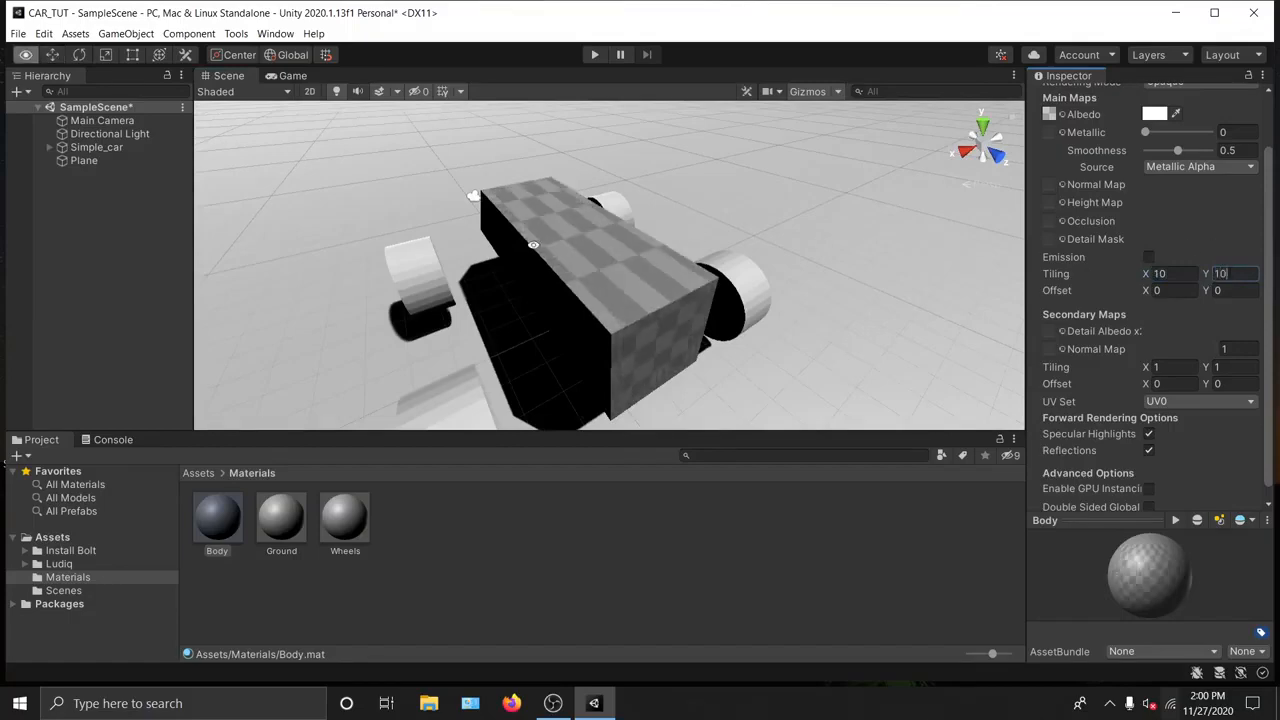
pyautogui.keyDown('alt'); pyautogui.moveTo(697, 235); pyautogui.dragTo(674, 251); pyautogui.keyUp('alt')
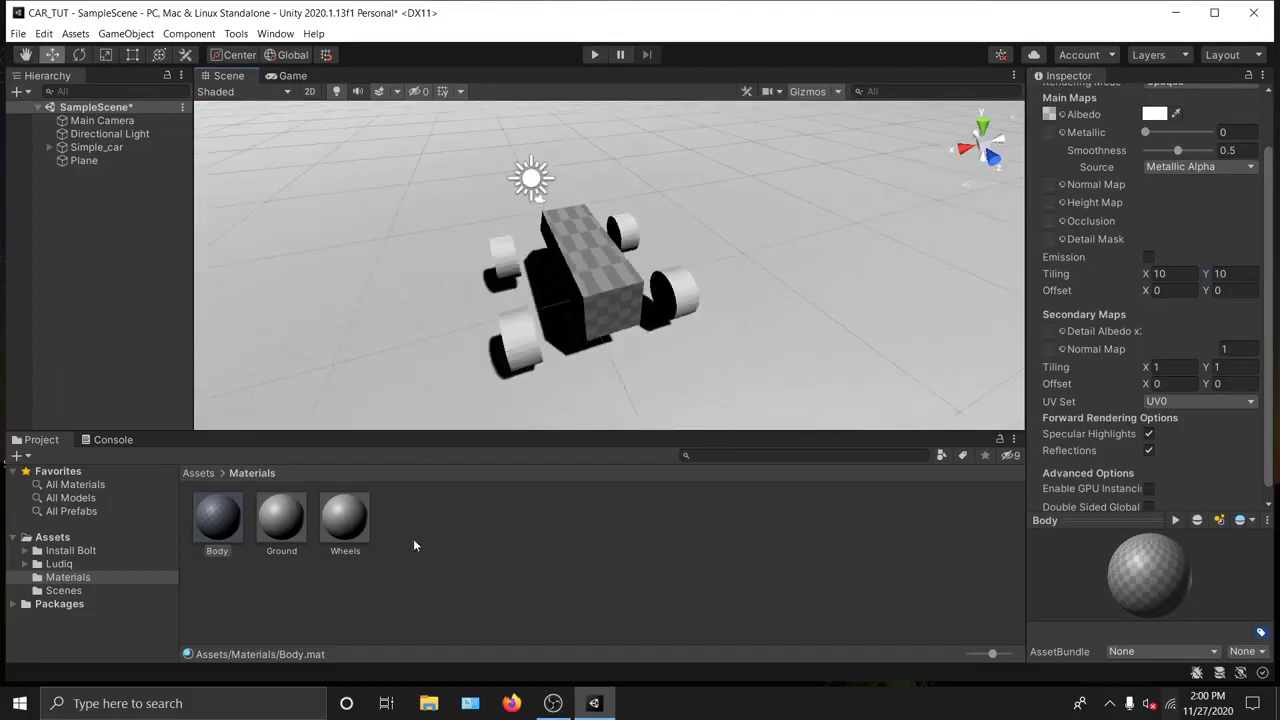
# Step: Give the Ground material the gray default checker texture as albedo and apply it to the ground plane
pyautogui.click(285, 540)
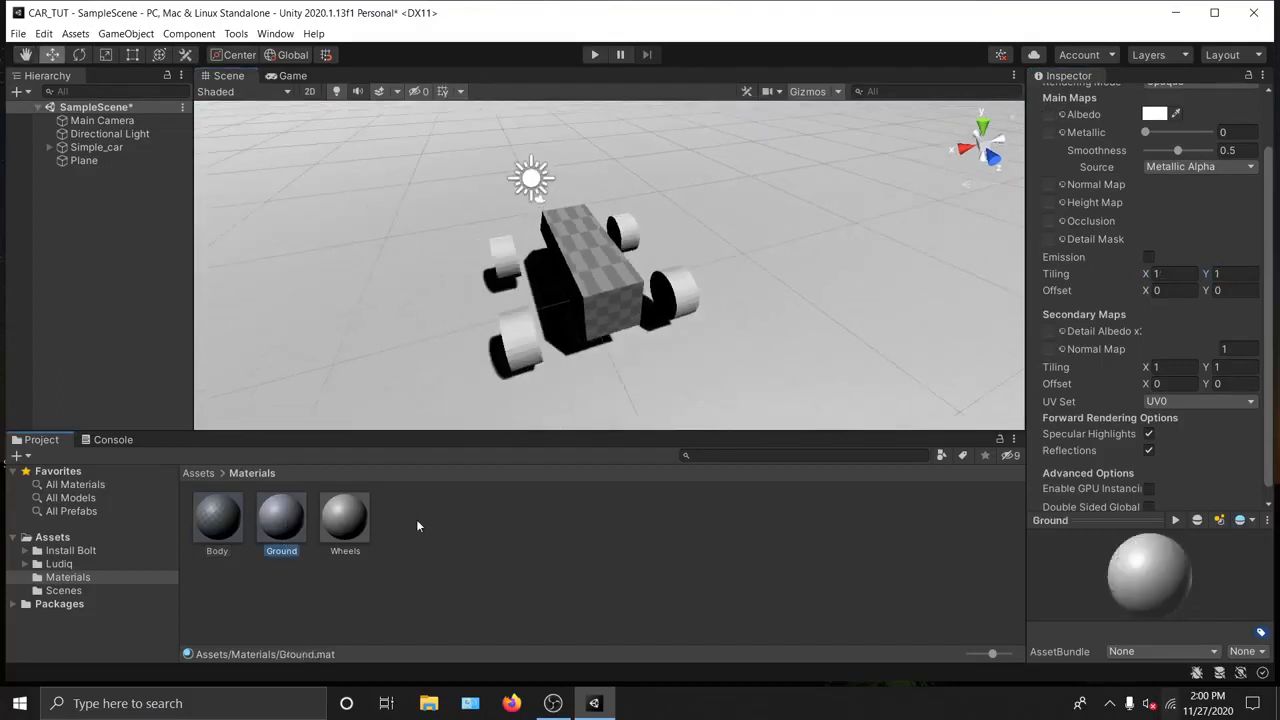
pyautogui.scroll(3, 1140, 178)
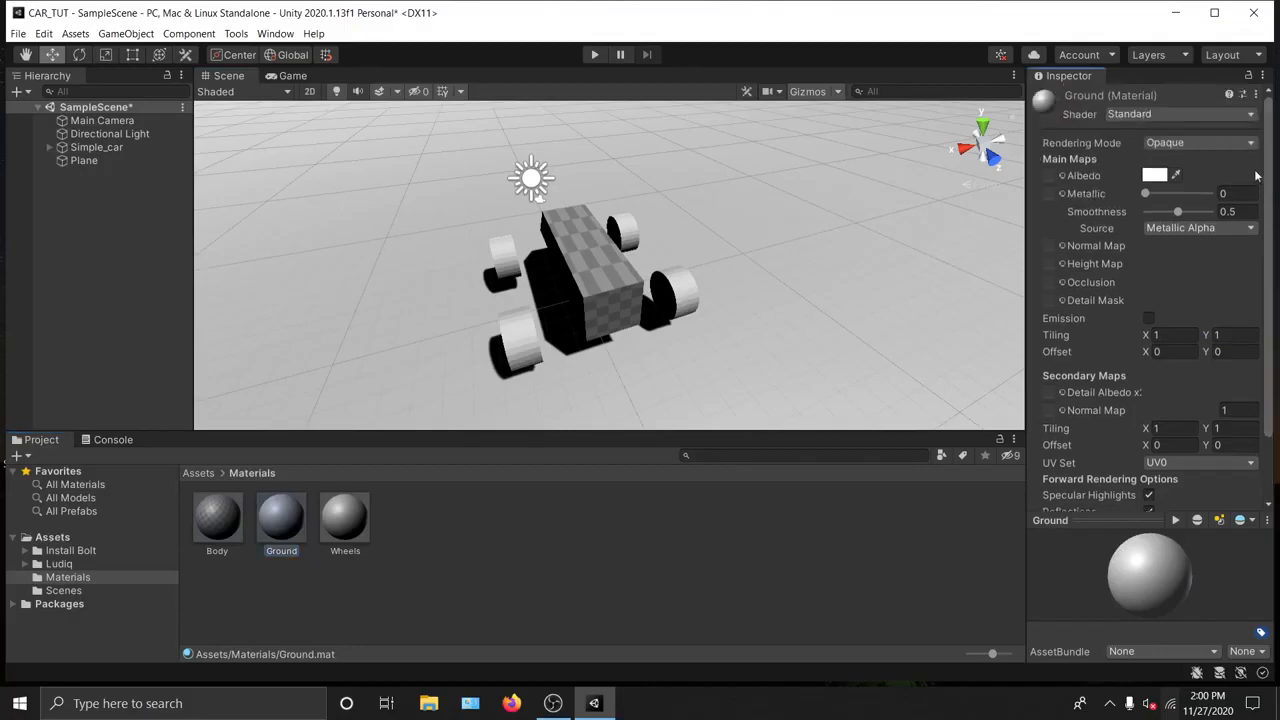
pyautogui.click(1064, 176)
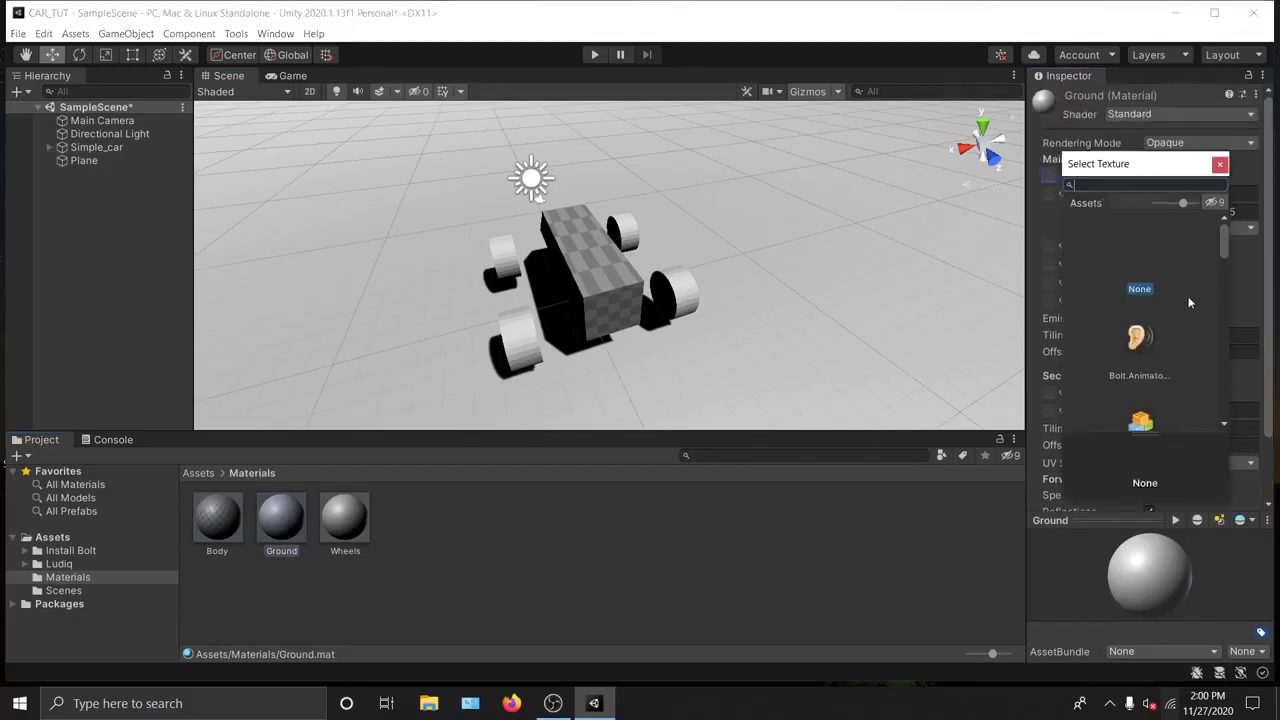
pyautogui.moveTo(1220, 254); pyautogui.dragTo(1196, 324)
pyautogui.doubleClick(1155, 292)
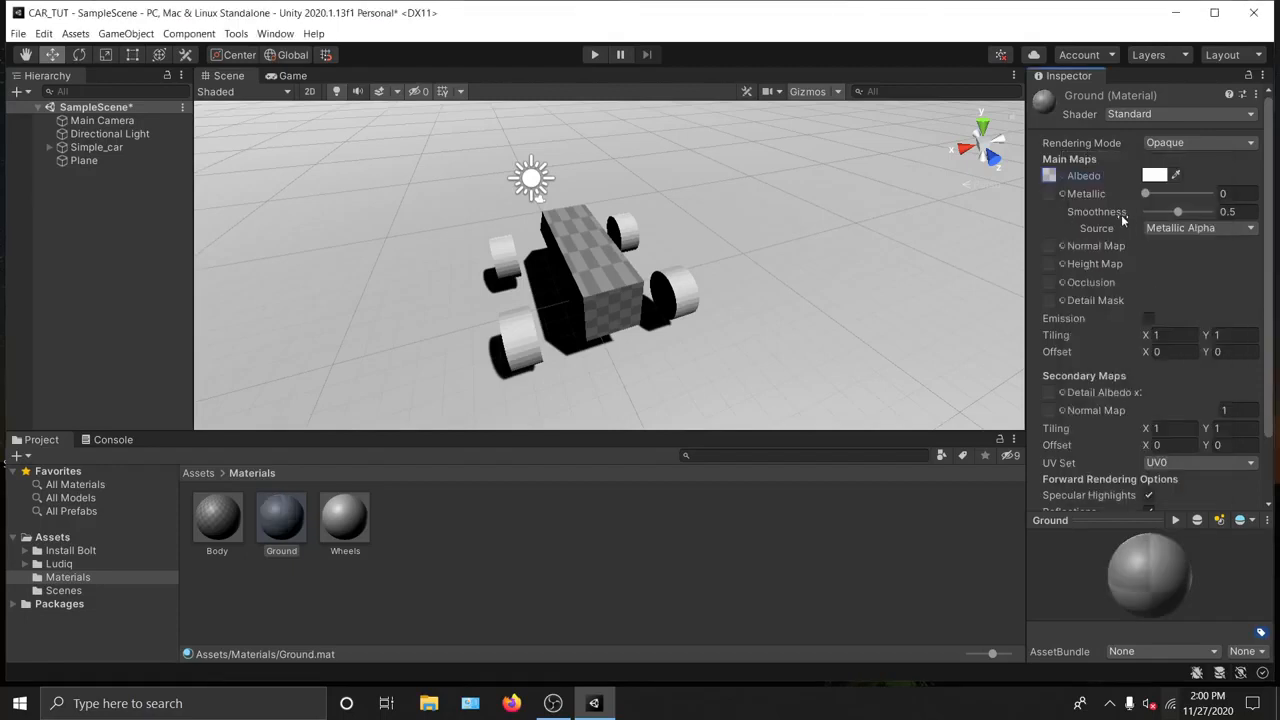
pyautogui.moveTo(285, 512); pyautogui.dragTo(363, 346)
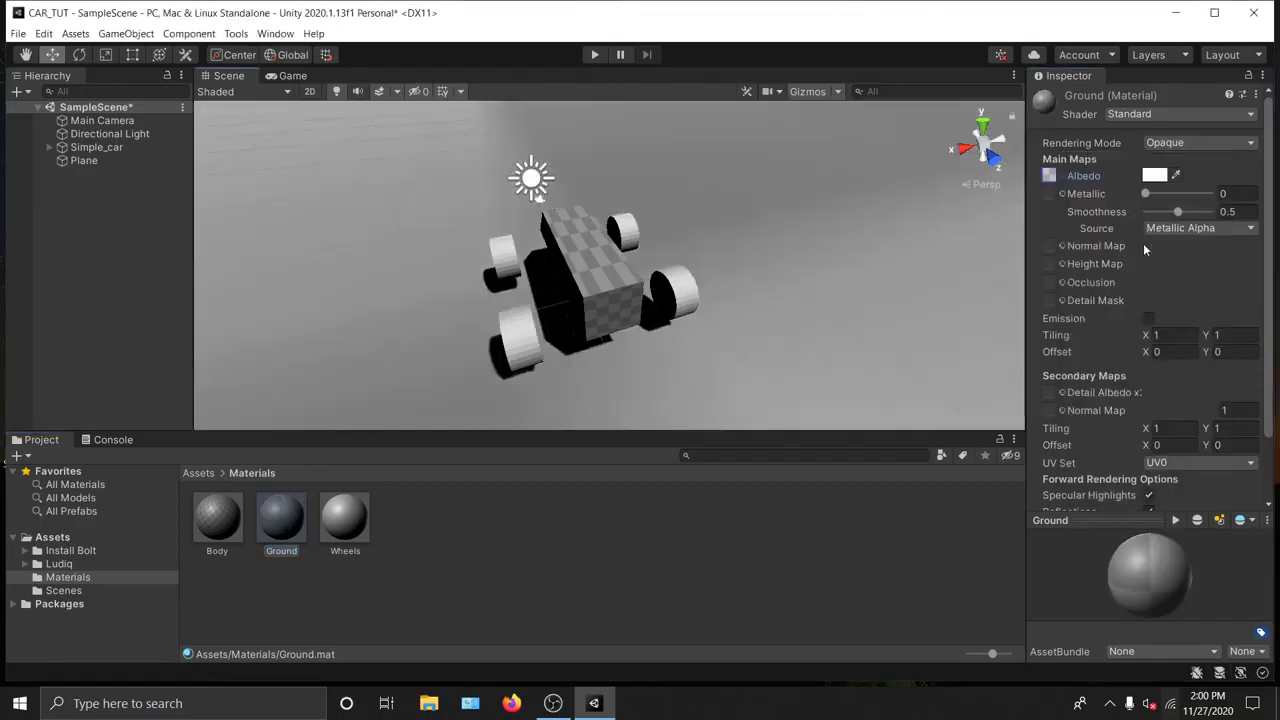
# Step: Set the Ground material's main-map tiling to 100 in X and Y, then deselect the material
pyautogui.scroll(-2, 1110, 298)
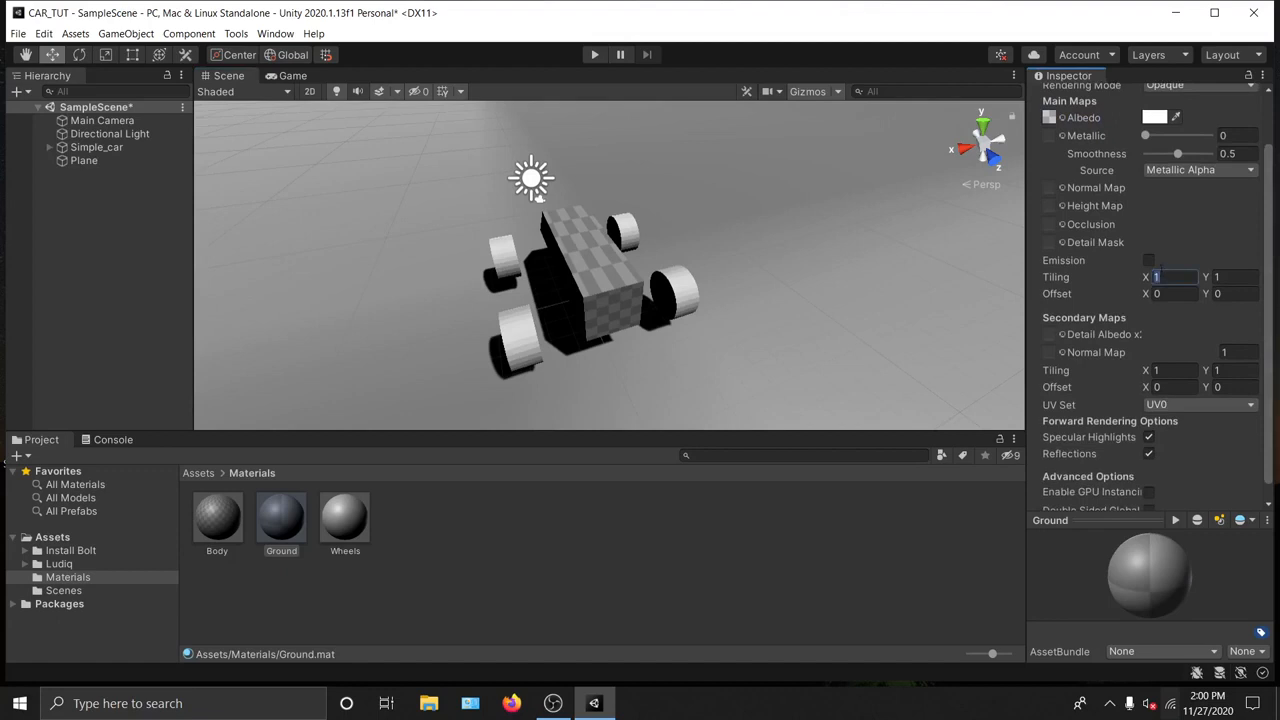
pyautogui.write('100')
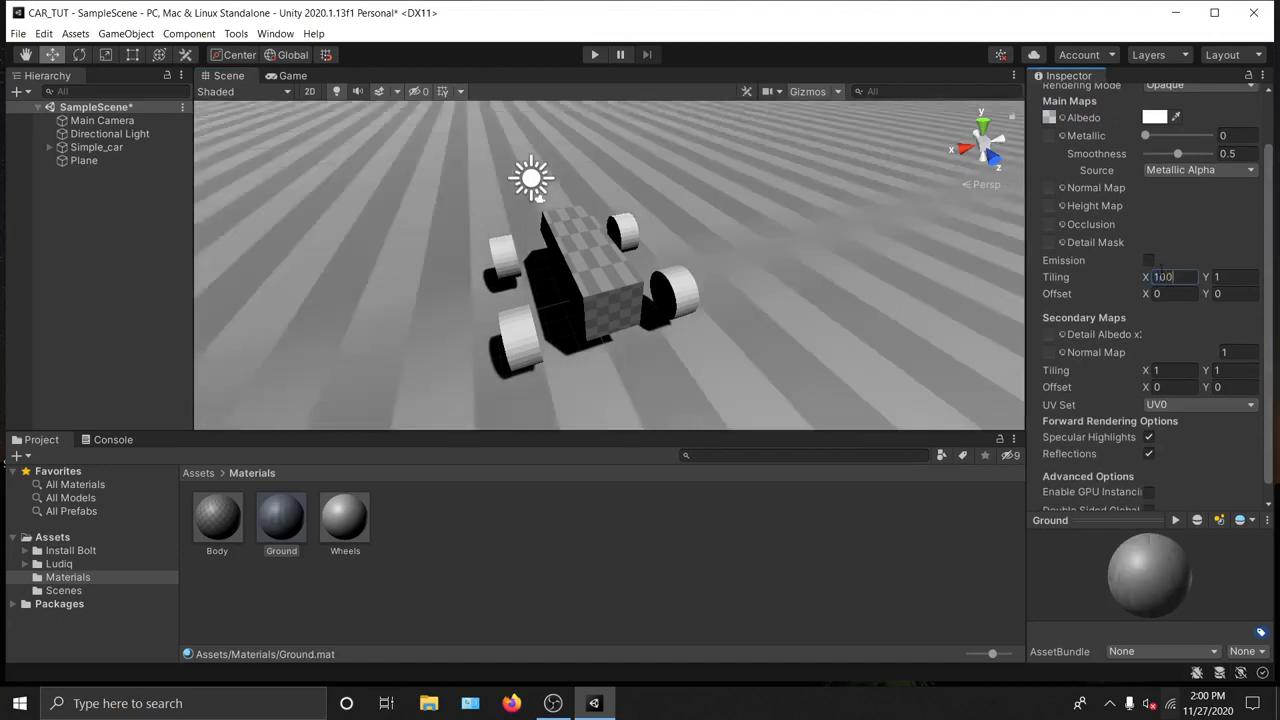
pyautogui.click(1228, 276)
pyautogui.write('100')
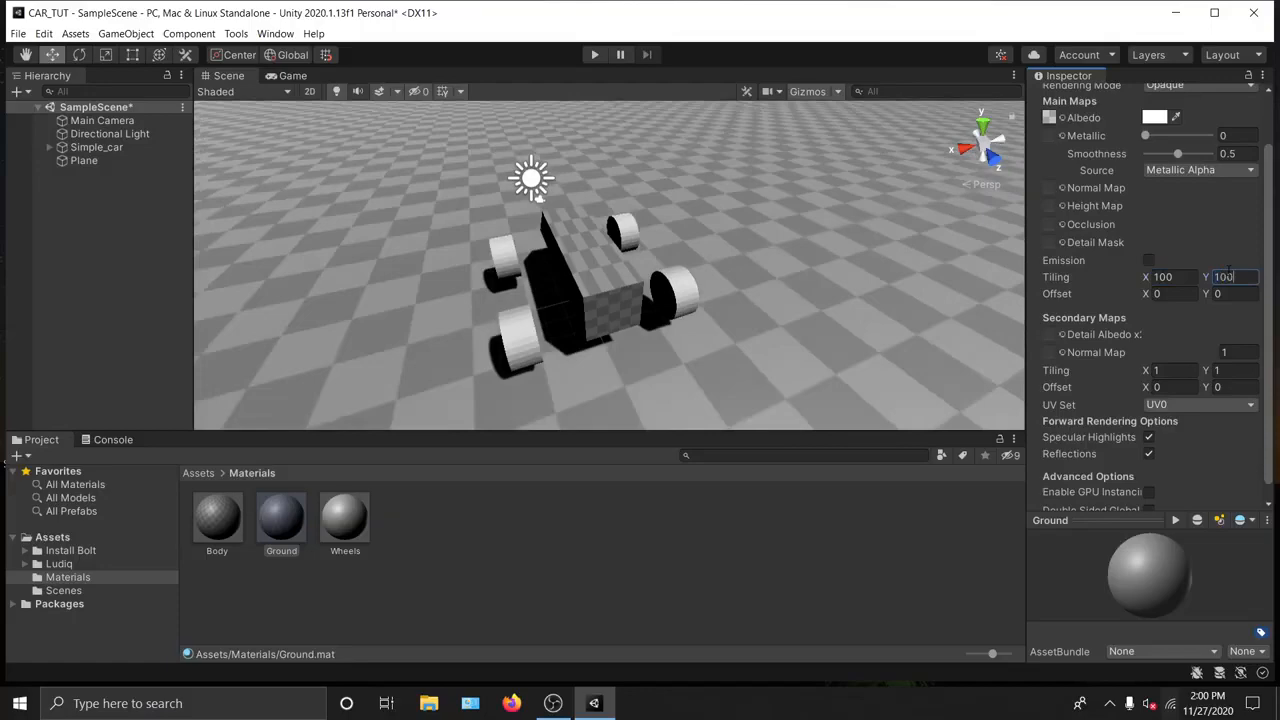
pyautogui.click(871, 590)
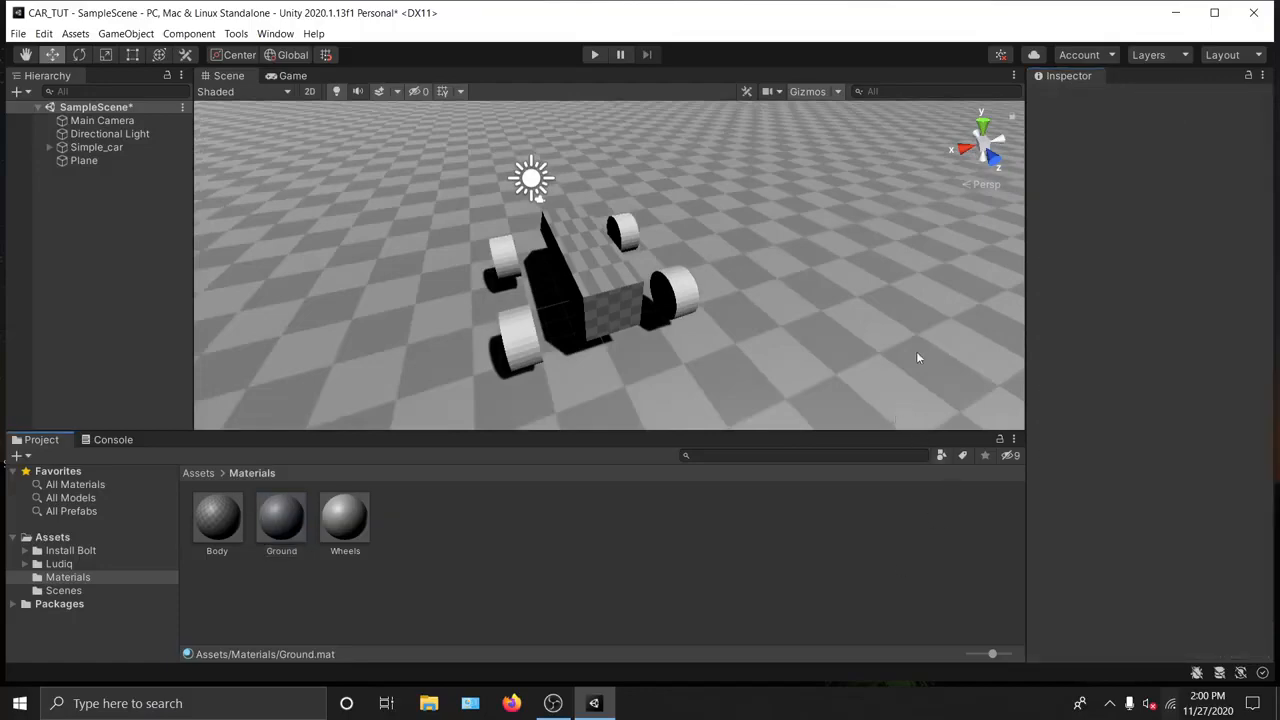
pyautogui.moveTo(610, 335)
pyautogui.keyDown('alt'); pyautogui.mouseDown()
pyautogui.moveTo(837, 197)
pyautogui.moveTo(585, 340)
pyautogui.mouseUp(); pyautogui.keyUp('alt')
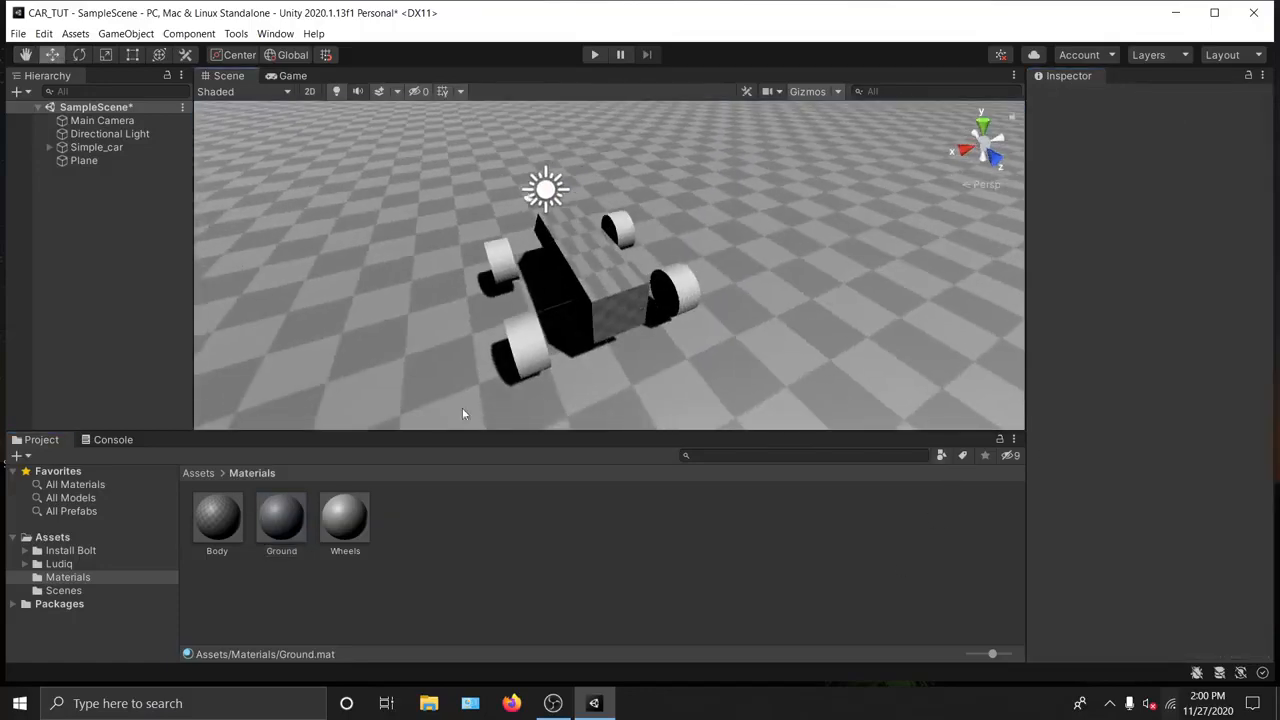
# Step: Assign the gray default checker texture to the albedo of the Wheels material
pyautogui.click(344, 522)
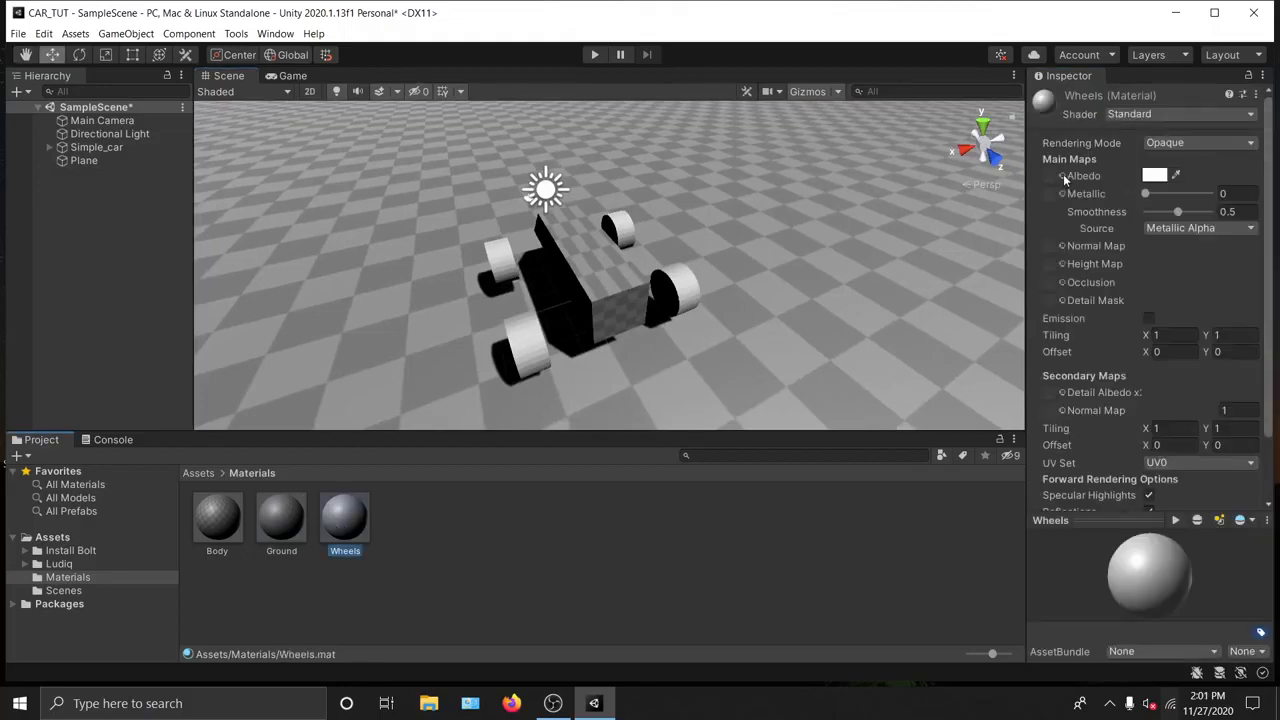
pyautogui.click(1063, 176)
pyautogui.moveTo(1230, 248); pyautogui.dragTo(1210, 310)
pyautogui.click(1160, 258)
pyautogui.doubleClick(1161, 258)
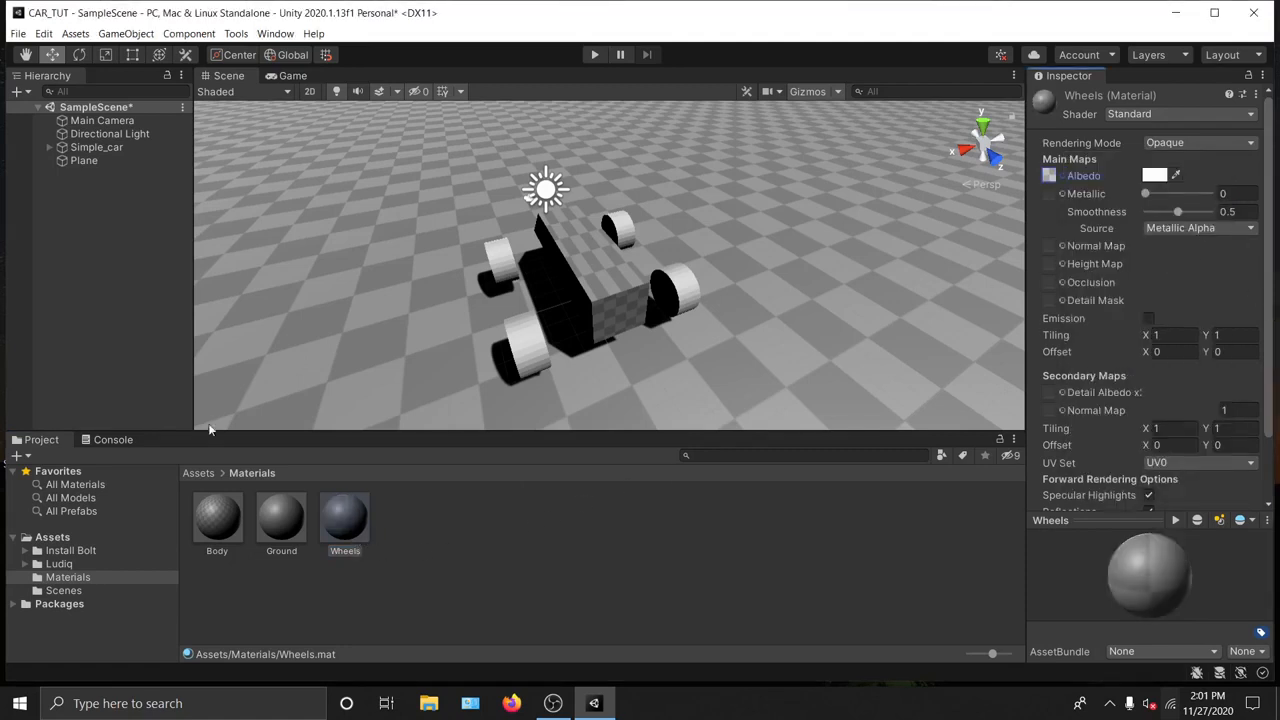
# Step: Apply the Wheels material to the car's wheels in the scene
pyautogui.moveTo(343, 522); pyautogui.dragTo(527, 348)
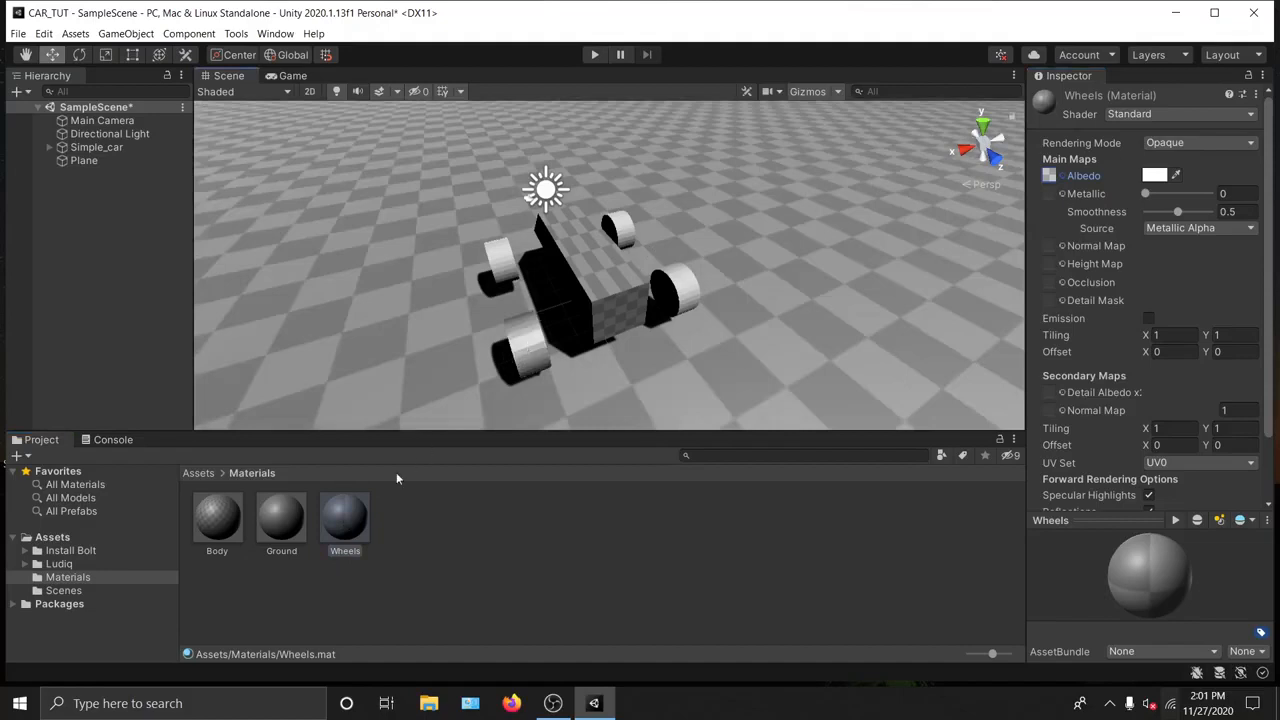
pyautogui.moveTo(354, 513); pyautogui.dragTo(675, 285)
pyautogui.moveTo(345, 520); pyautogui.dragTo(628, 232)
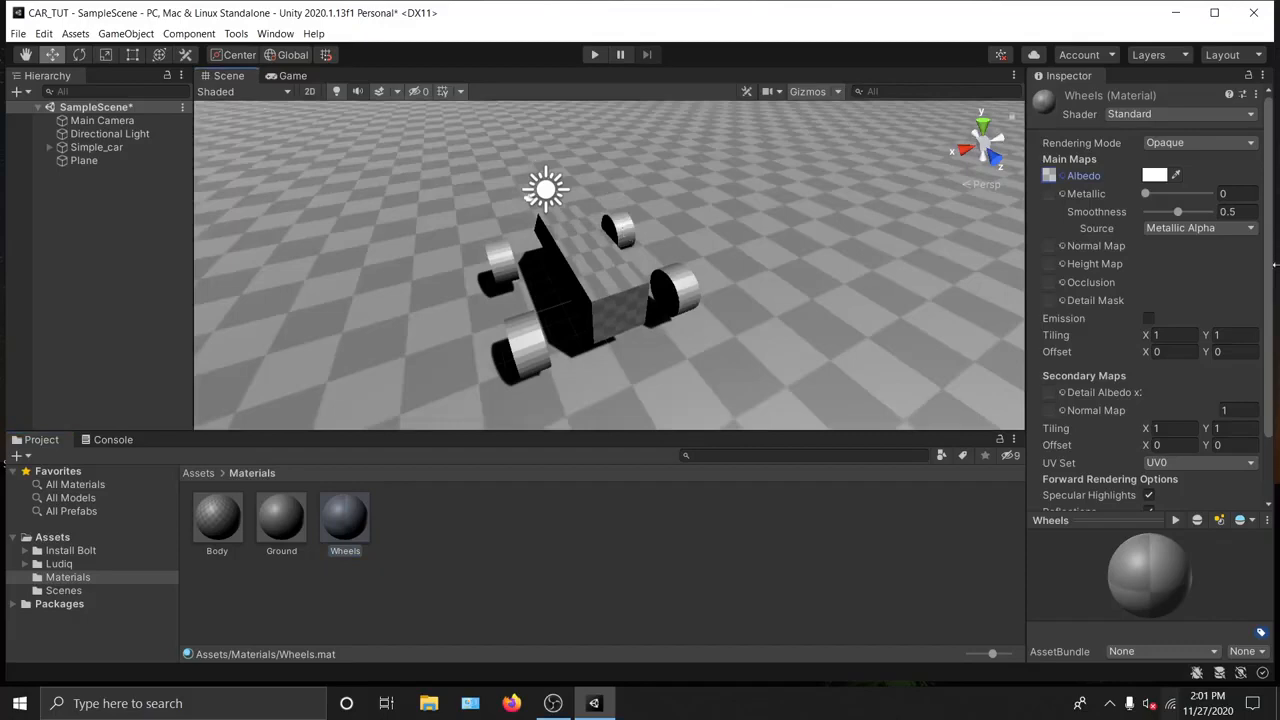
# Step: Set the Wheels material's main-map tiling to 20 in X and Y
pyautogui.click(1175, 336)
pyautogui.write('10')
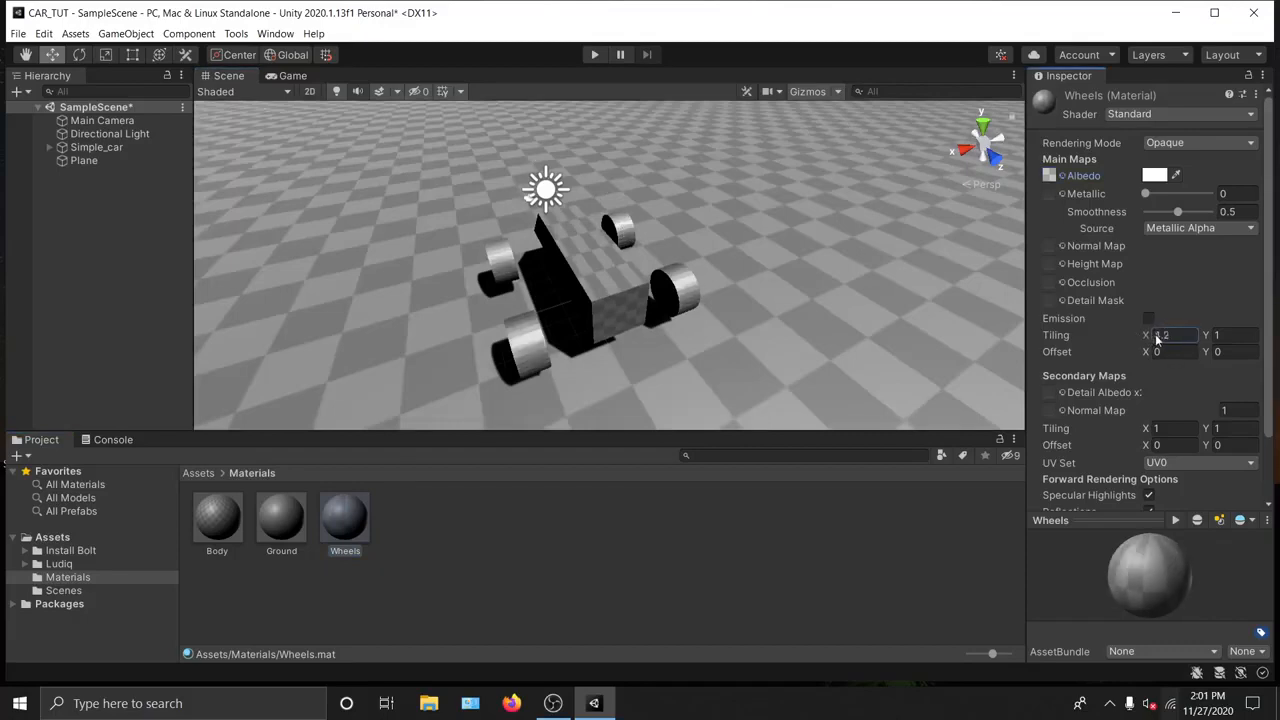
pyautogui.moveTo(1146, 336); pyautogui.dragTo(1192, 337)
pyautogui.click(1179, 335)
pyautogui.write('20')
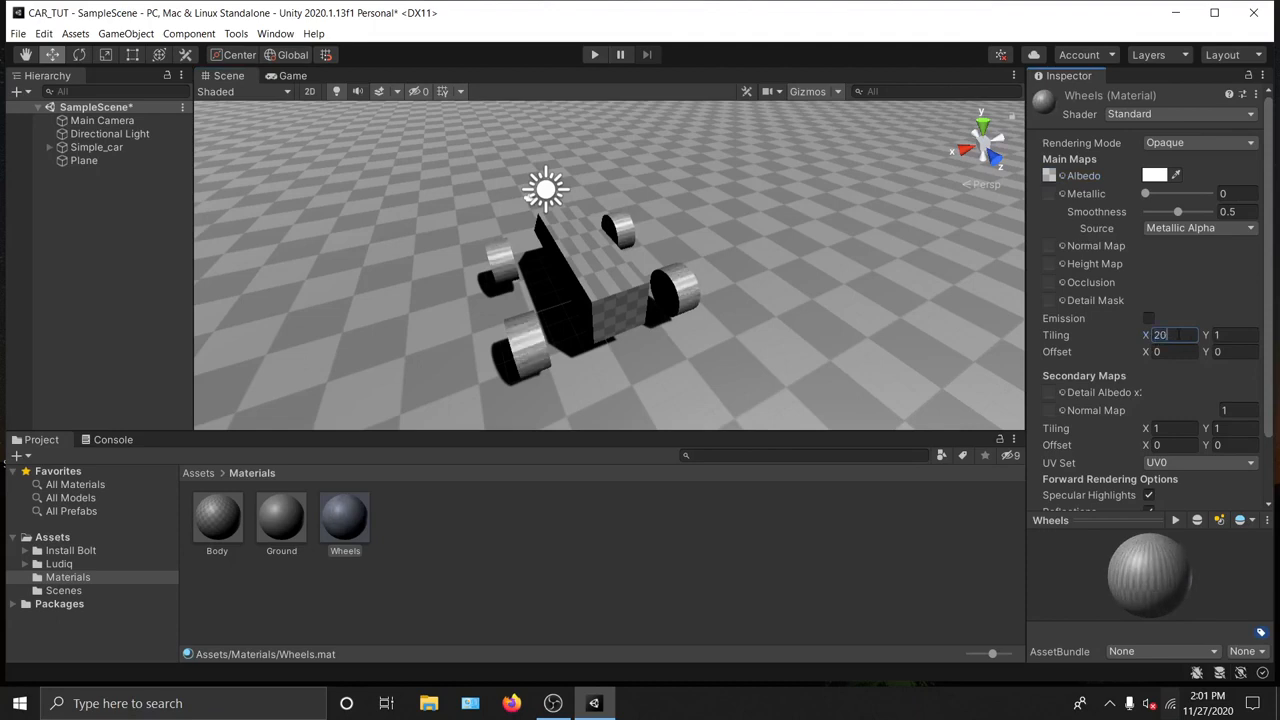
pyautogui.click(1225, 330)
pyautogui.write('20')
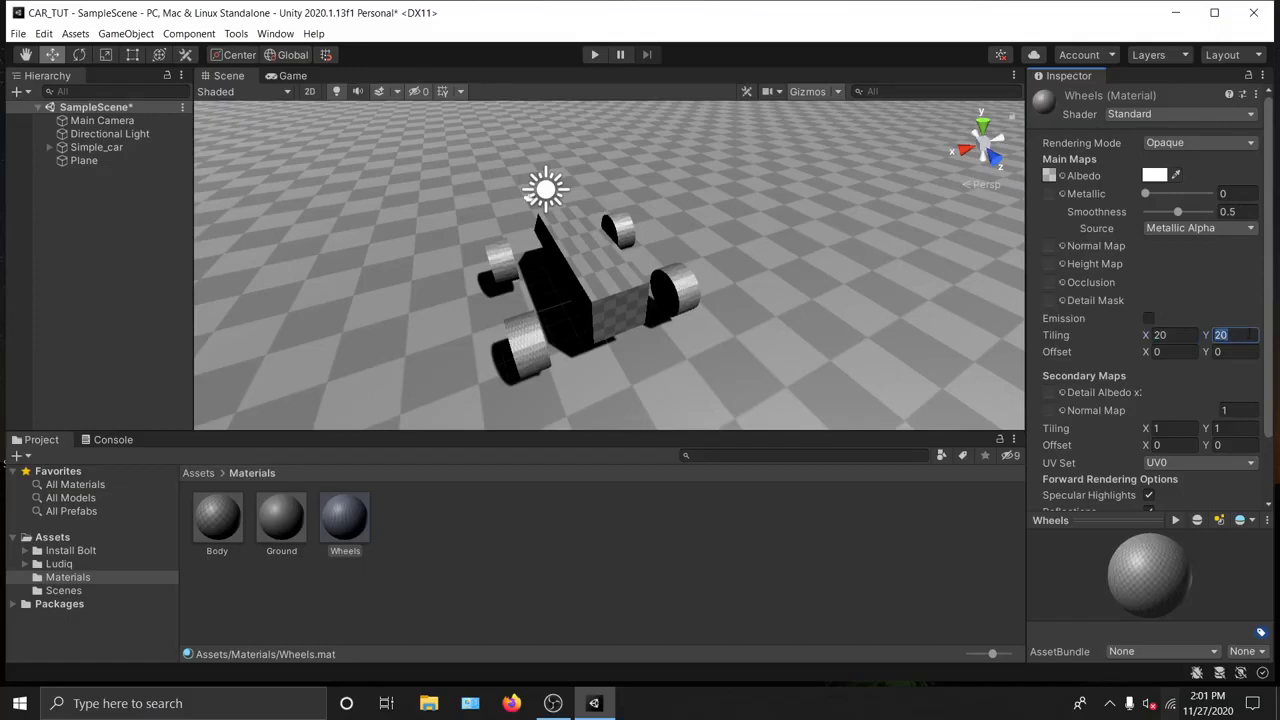
# Step: Reduce the Wheels material's main-map tiling to 10 in X and Y and check the wheels up close
pyautogui.write('10')
pyautogui.click(1178, 335)
pyautogui.write('10')
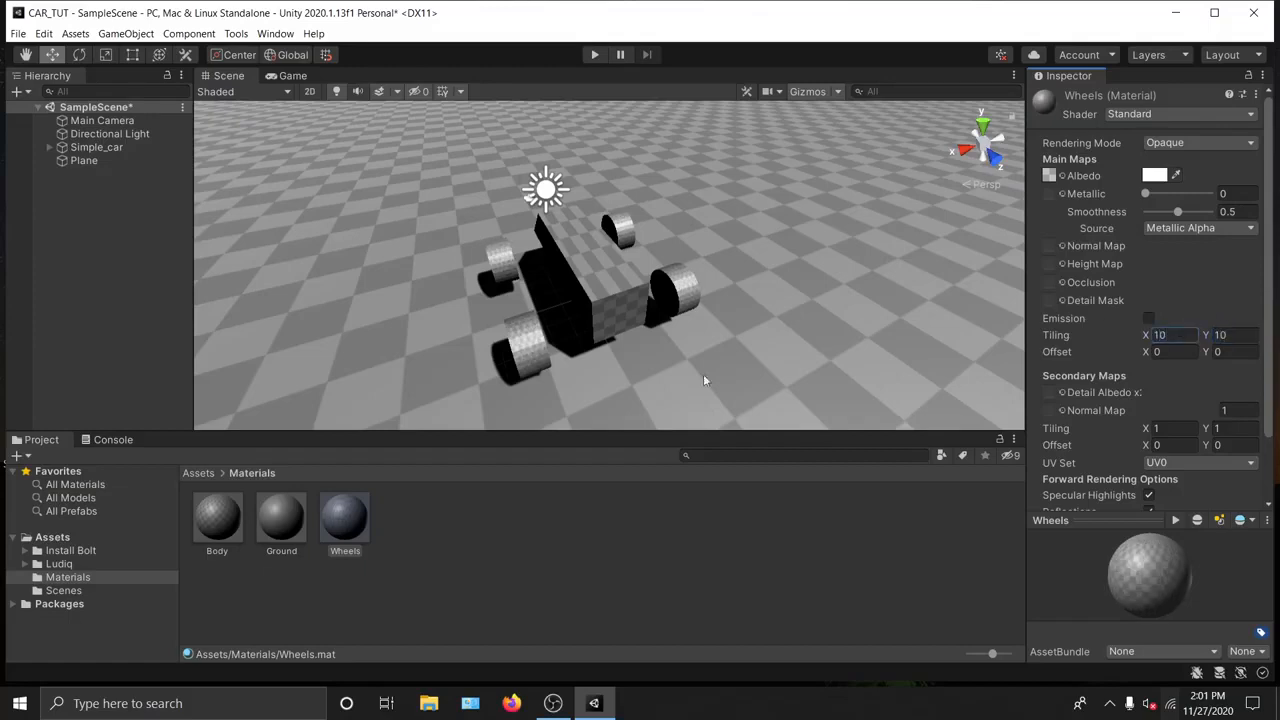
pyautogui.keyDown('alt'); pyautogui.moveTo(704, 380); pyautogui.dragTo(663, 172); pyautogui.keyUp('alt')
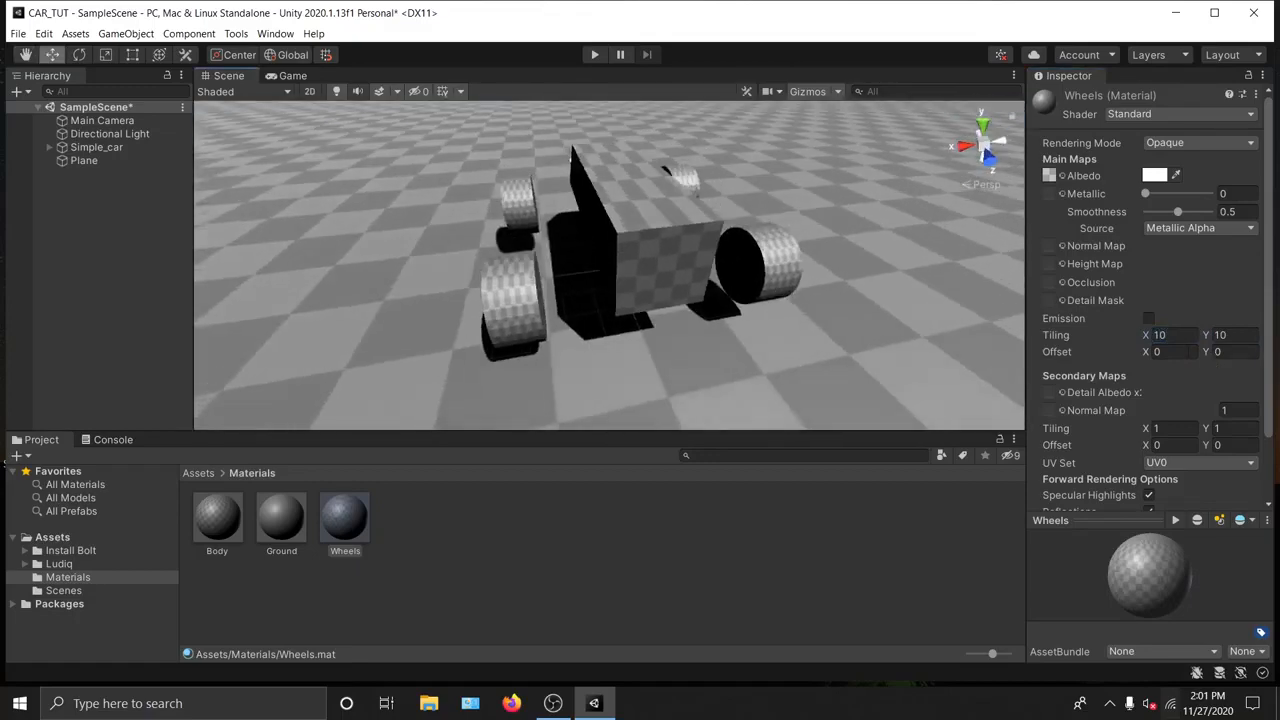
# Step: Set the Wheels material's main-map tiling to 4 in both X and Y
pyautogui.moveTo(1147, 336); pyautogui.dragTo(1014, 336)
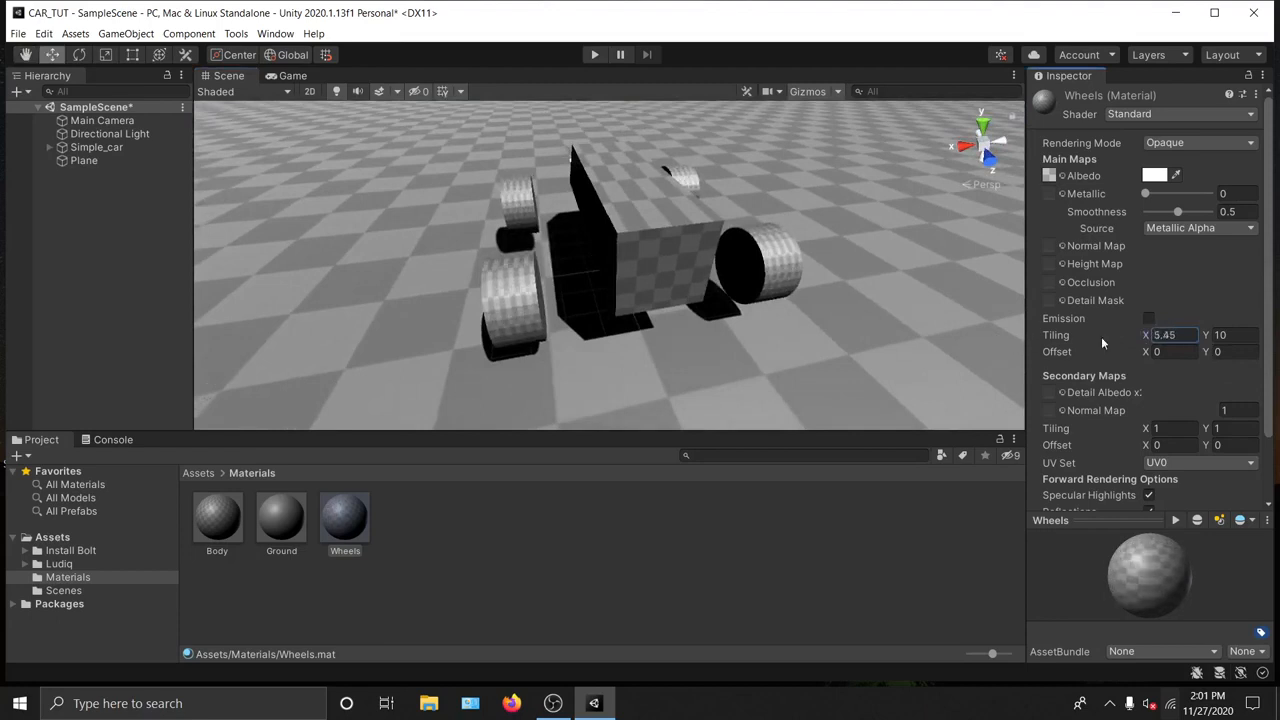
pyautogui.click(1205, 337)
pyautogui.click(1187, 336)
pyautogui.write('4')
pyautogui.click(1233, 335)
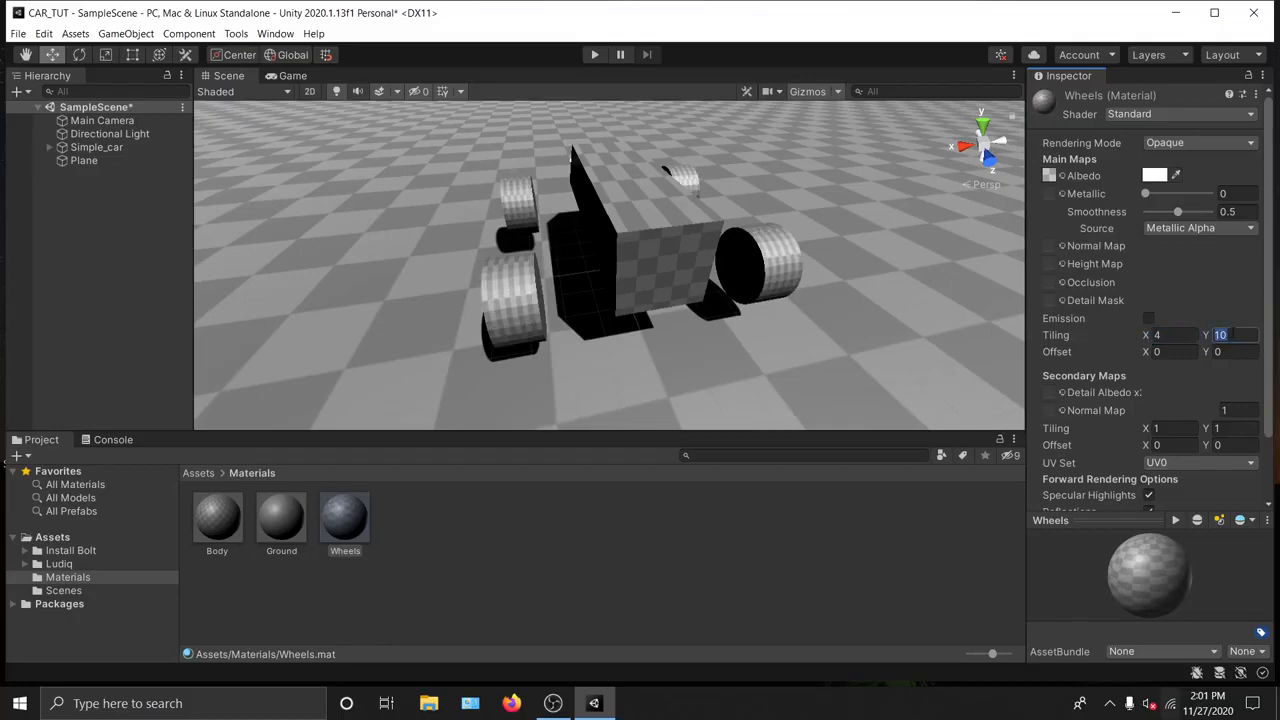
pyautogui.write('4')
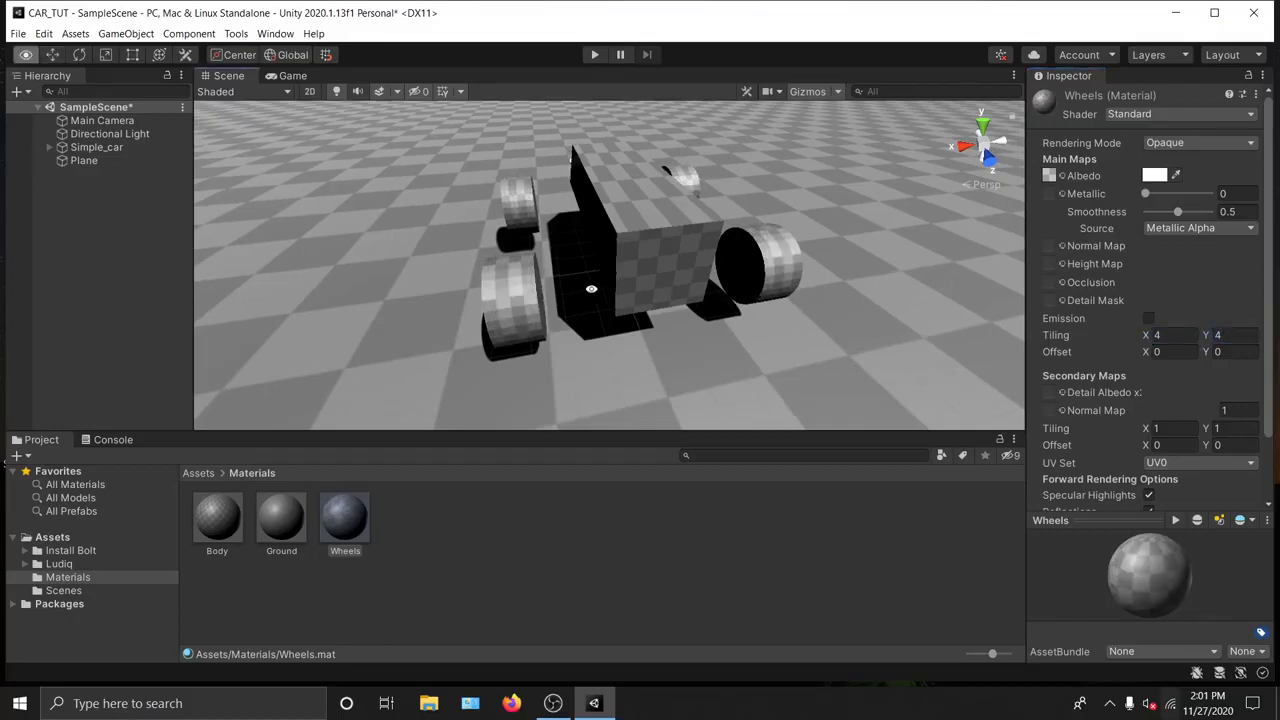
# Step: Tint the Ground material's albedo purple (D155FF) and deselect the material
pyautogui.keyDown('alt'); pyautogui.moveTo(835, 320); pyautogui.dragTo(680, 278); pyautogui.keyUp('alt')
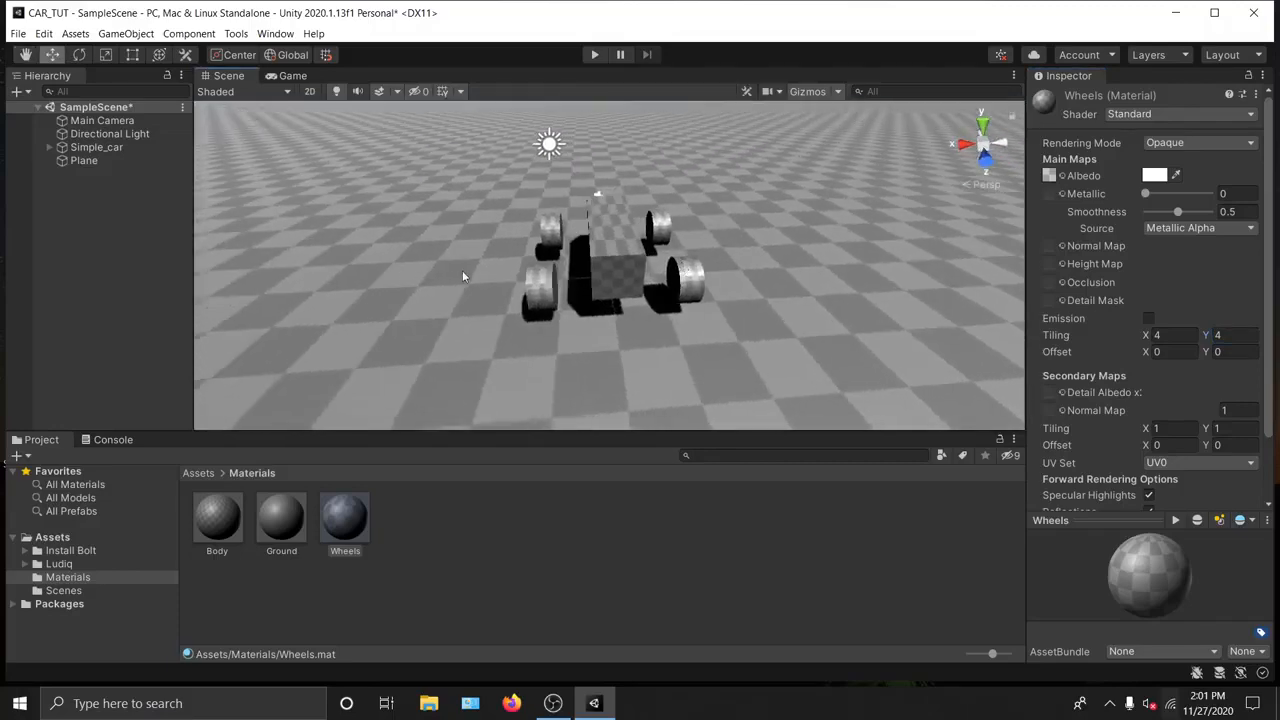
pyautogui.keyDown('alt'); pyautogui.moveTo(466, 270); pyautogui.dragTo(712, 253); pyautogui.keyUp('alt')
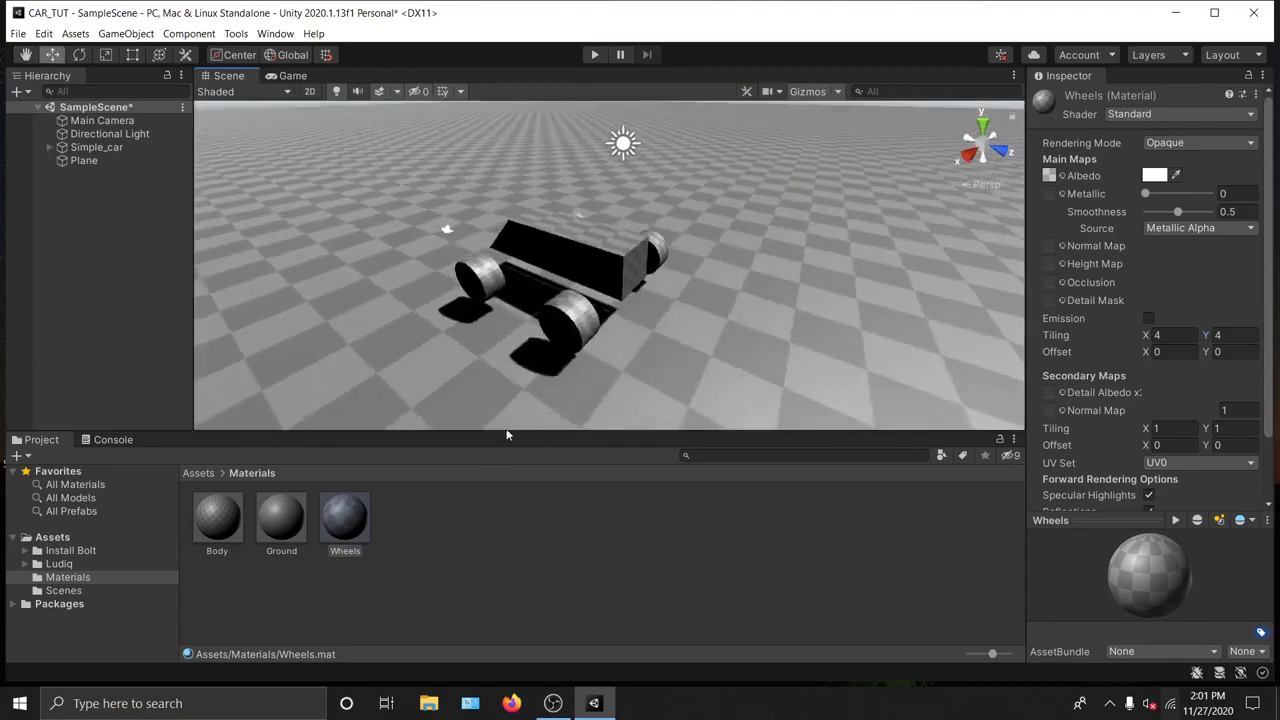
pyautogui.click(219, 535)
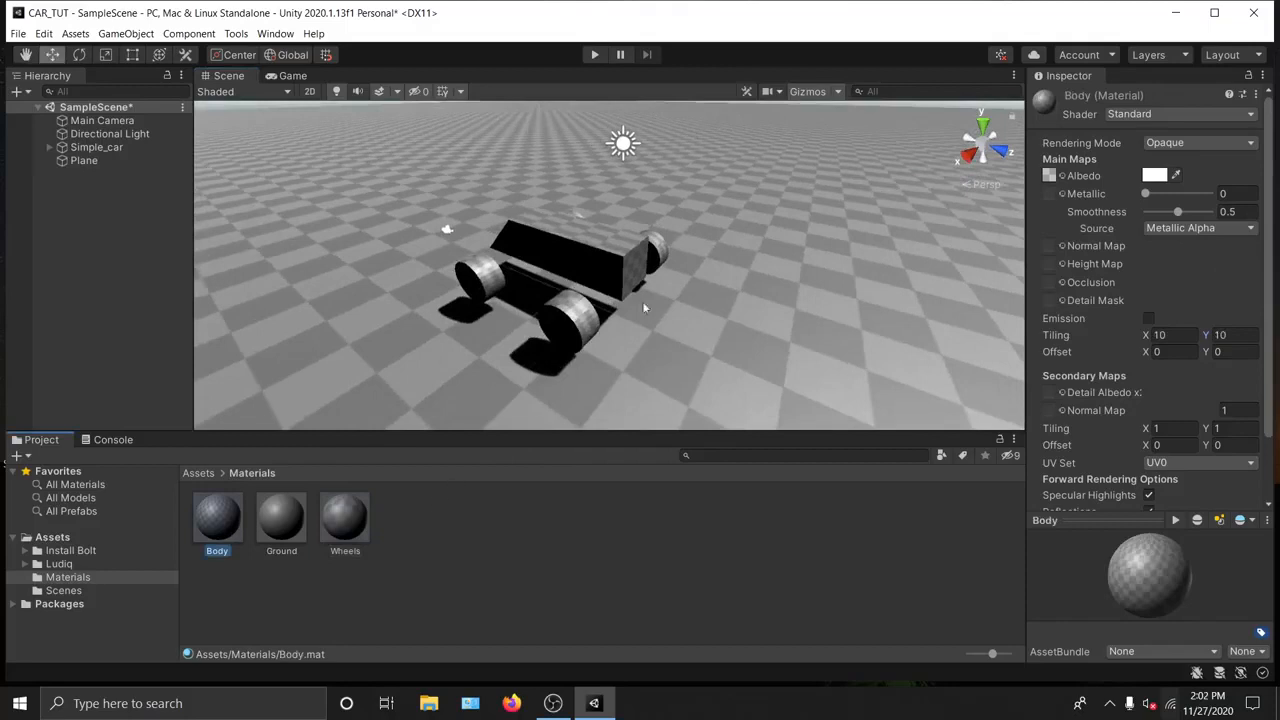
pyautogui.click(281, 520)
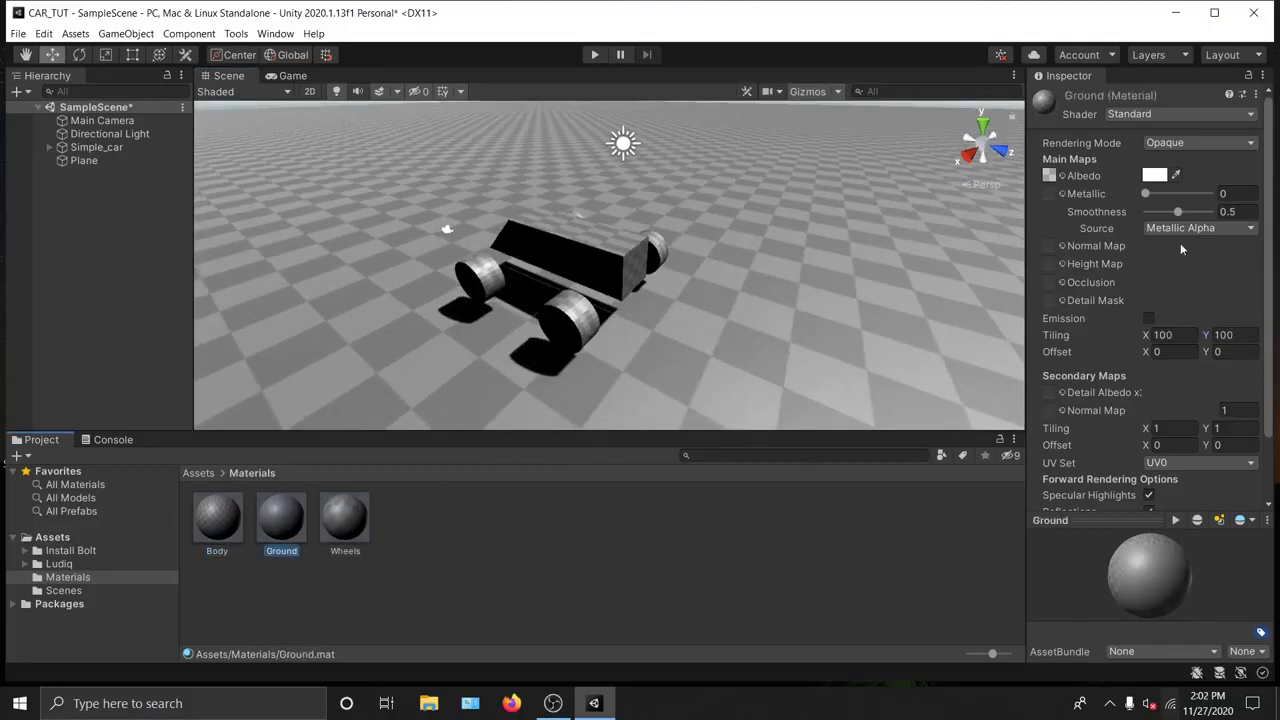
pyautogui.click(1154, 176)
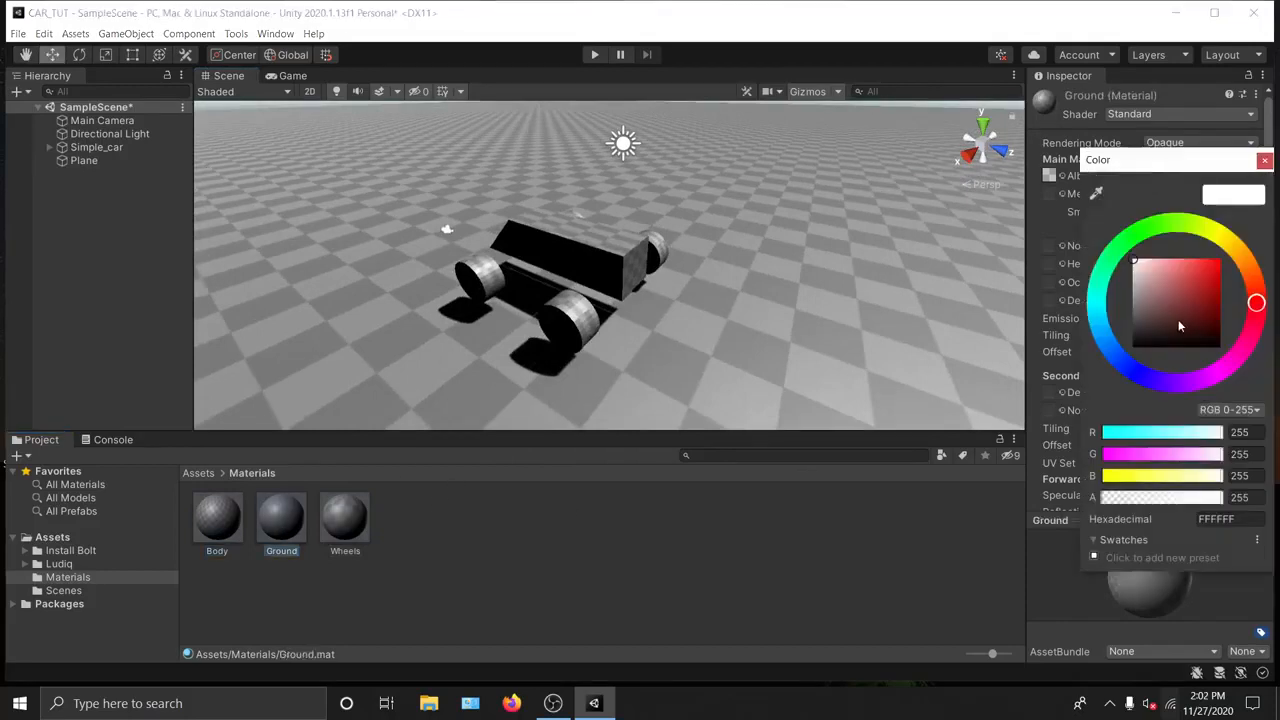
pyautogui.moveTo(1150, 368); pyautogui.dragTo(1203, 396)
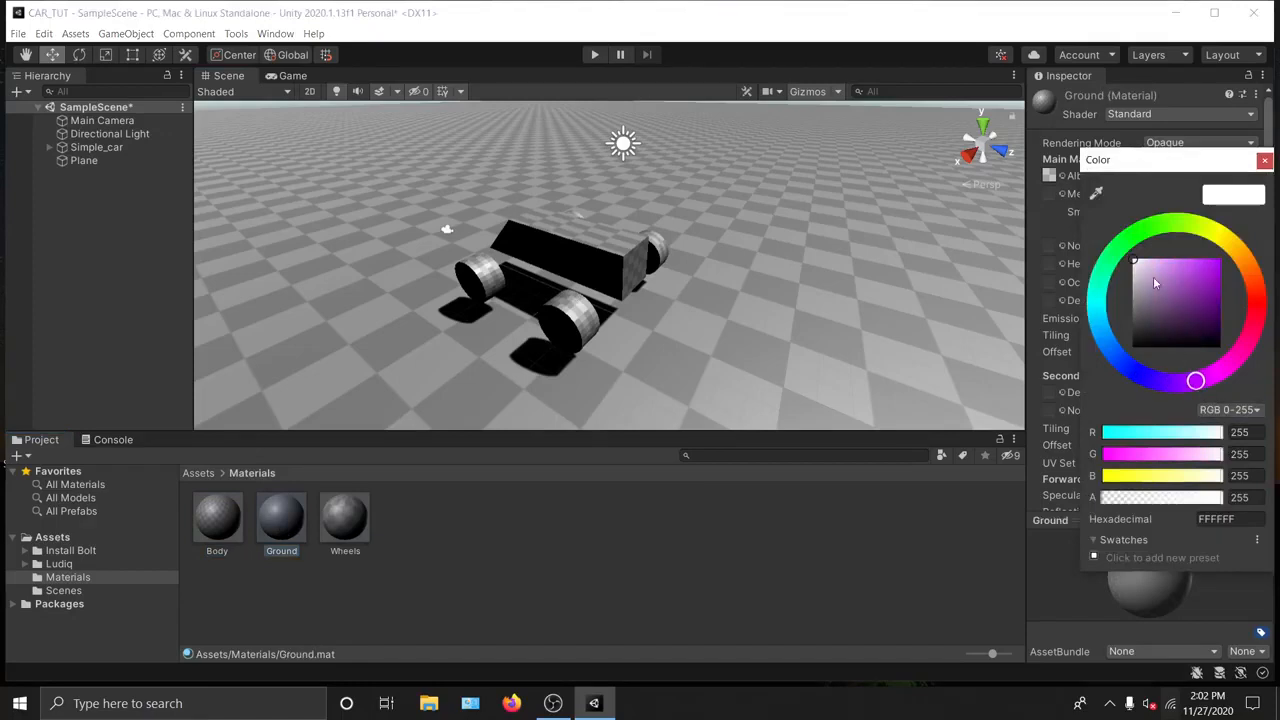
pyautogui.moveTo(1153, 276); pyautogui.dragTo(1194, 262)
pyautogui.click(848, 522)
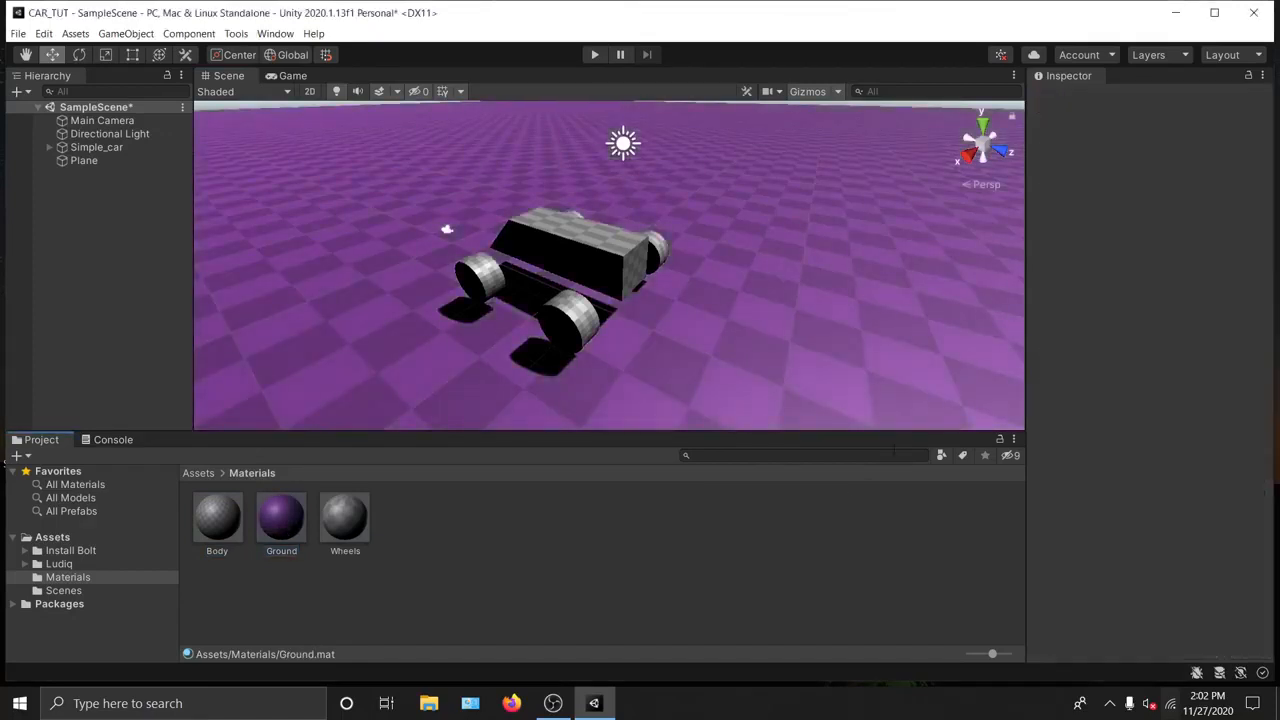
# Step: Soften the Ground material's albedo color to a paler, less saturated purple
pyautogui.click(280, 529)
pyautogui.click(1158, 176)
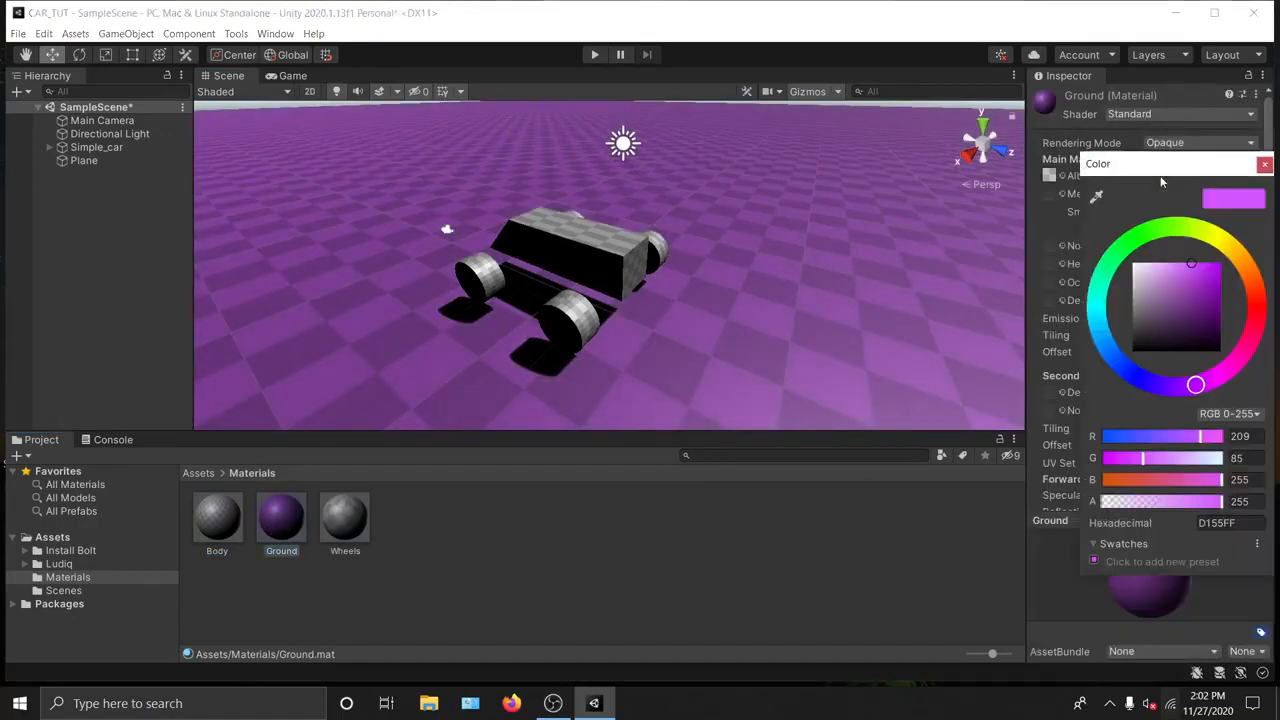
pyautogui.moveTo(1192, 278); pyautogui.dragTo(1166, 268)
# Step: Tint the Body material's albedo red (FF4242) for the car body
pyautogui.click(609, 241)
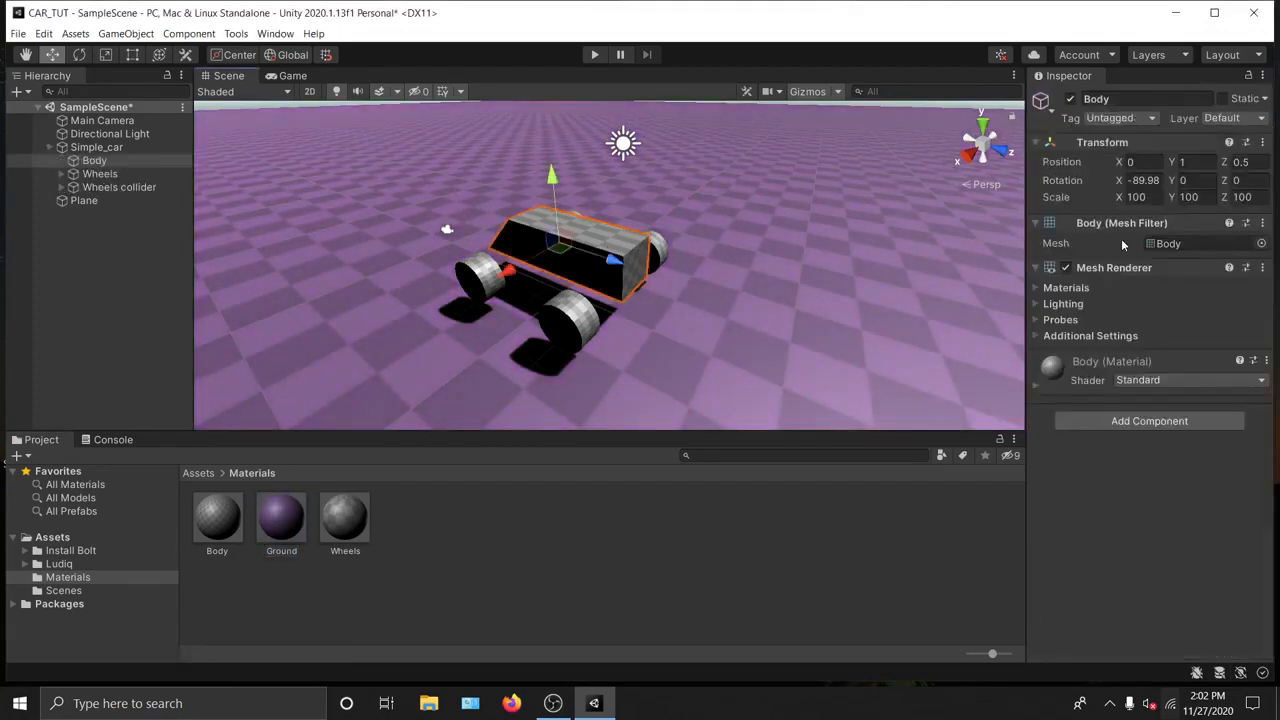
pyautogui.click(224, 531)
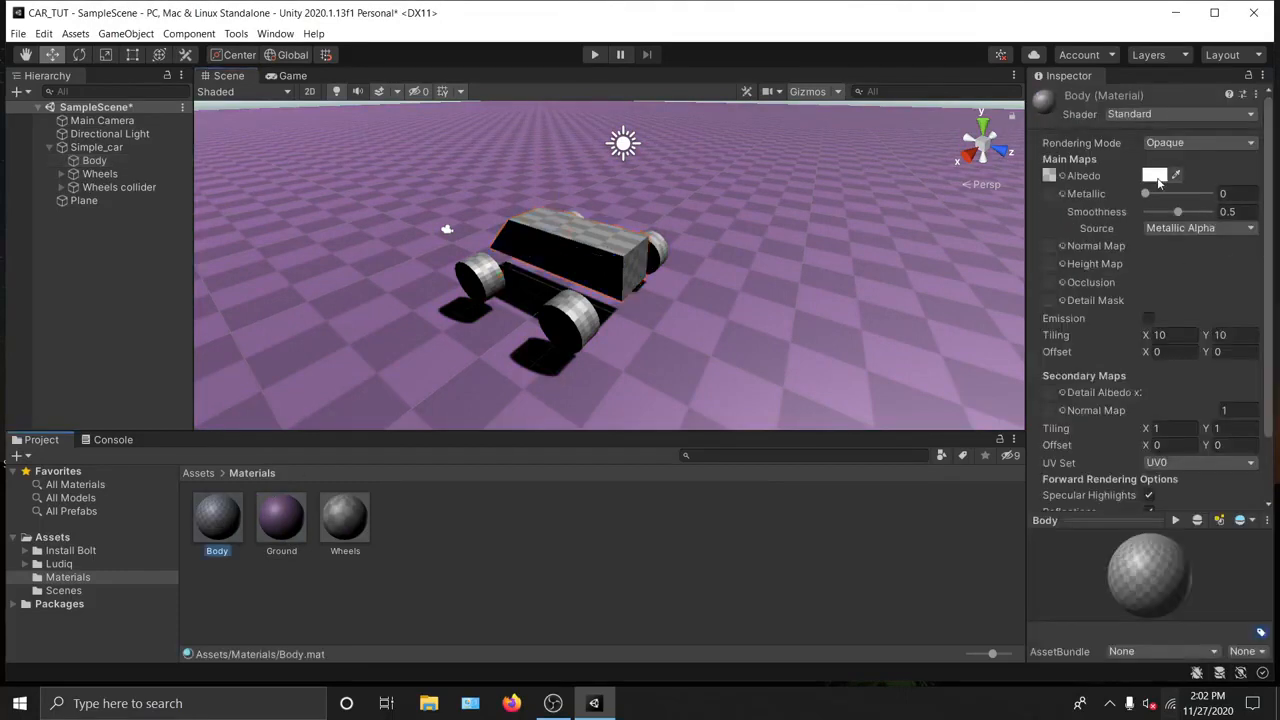
pyautogui.click(1155, 175)
pyautogui.moveTo(1139, 276); pyautogui.dragTo(1198, 257)
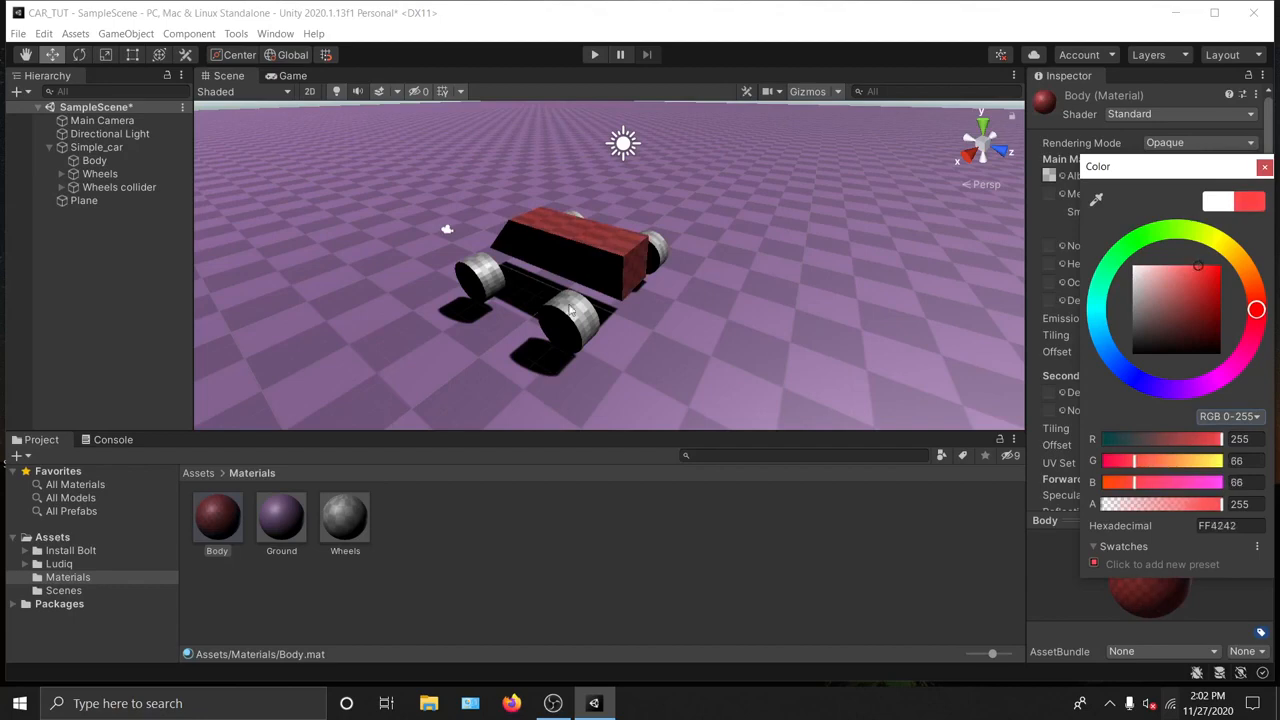
# Step: Tint the Wheels material's albedo bright green and check the colored car from several angles
pyautogui.click(327, 537)
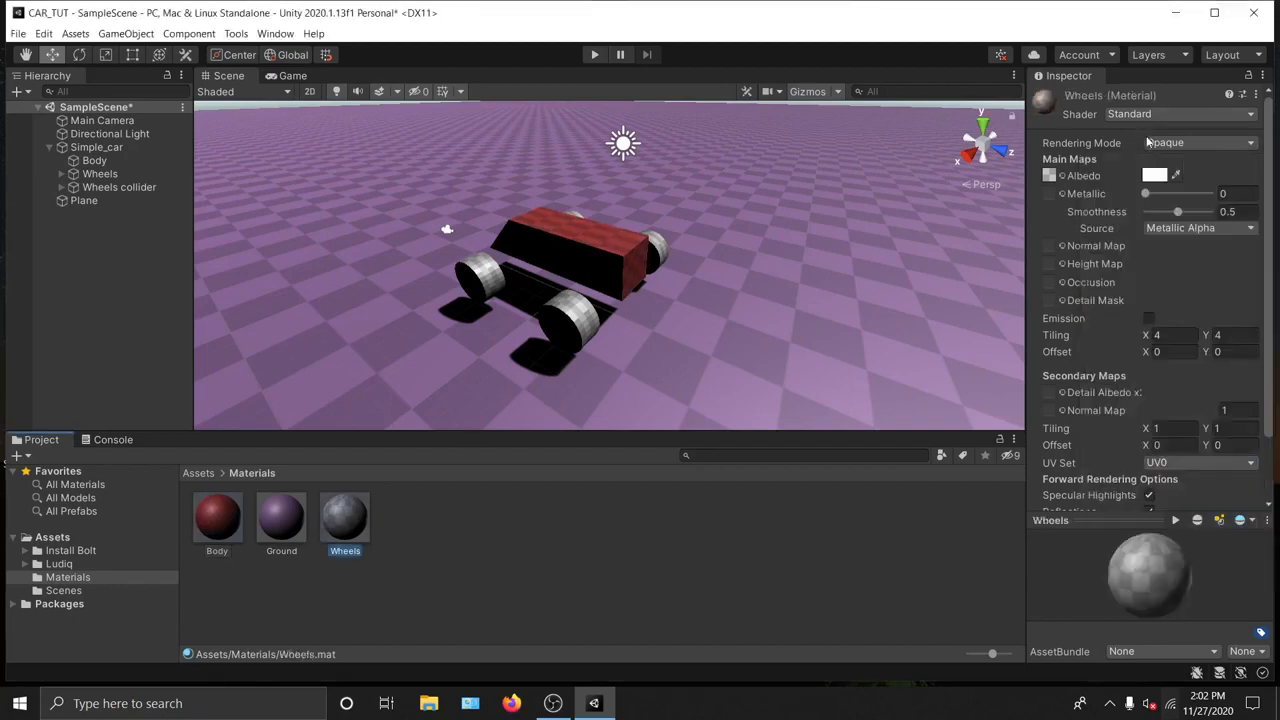
pyautogui.click(1155, 175)
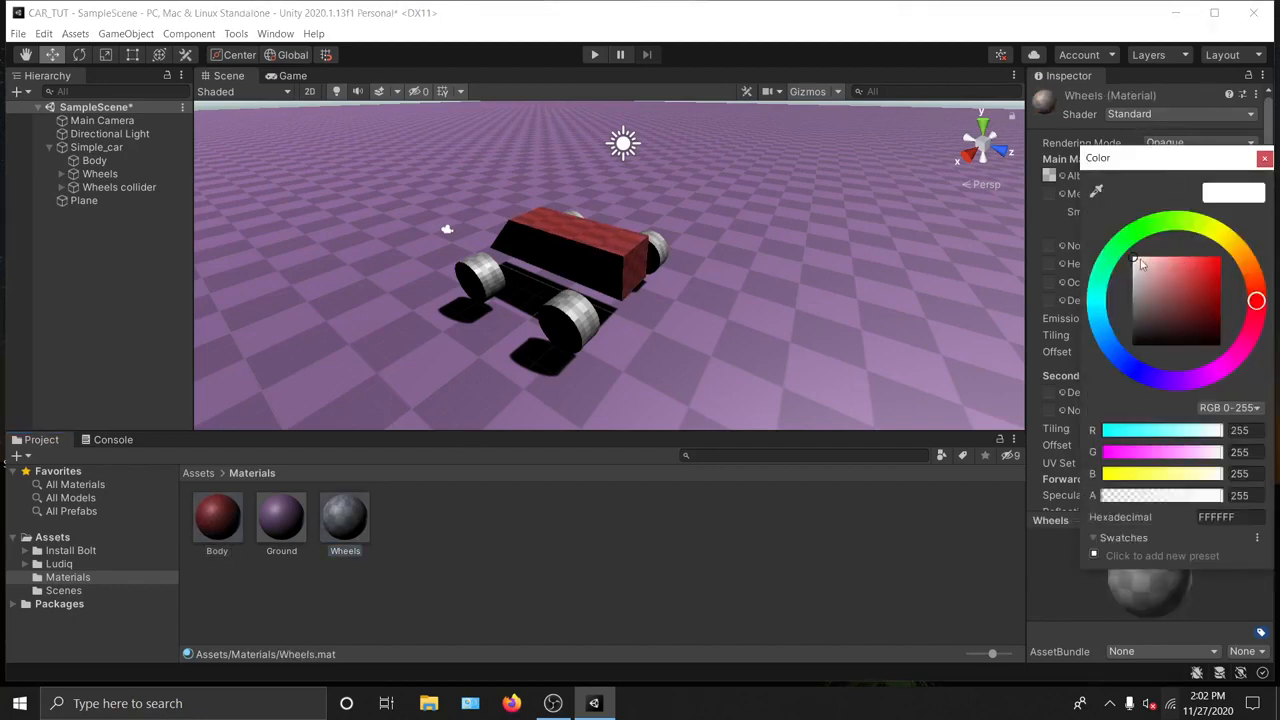
pyautogui.moveTo(1239, 252); pyautogui.dragTo(1188, 258)
pyautogui.click(1172, 262)
pyautogui.keyDown('alt'); pyautogui.moveTo(860, 263); pyautogui.dragTo(415, 220); pyautogui.keyUp('alt')
pyautogui.keyDown('alt'); pyautogui.moveTo(655, 222); pyautogui.dragTo(784, 277); pyautogui.keyUp('alt')
pyautogui.scroll(-2, 682, 211)
pyautogui.scroll(3, 672, 280)
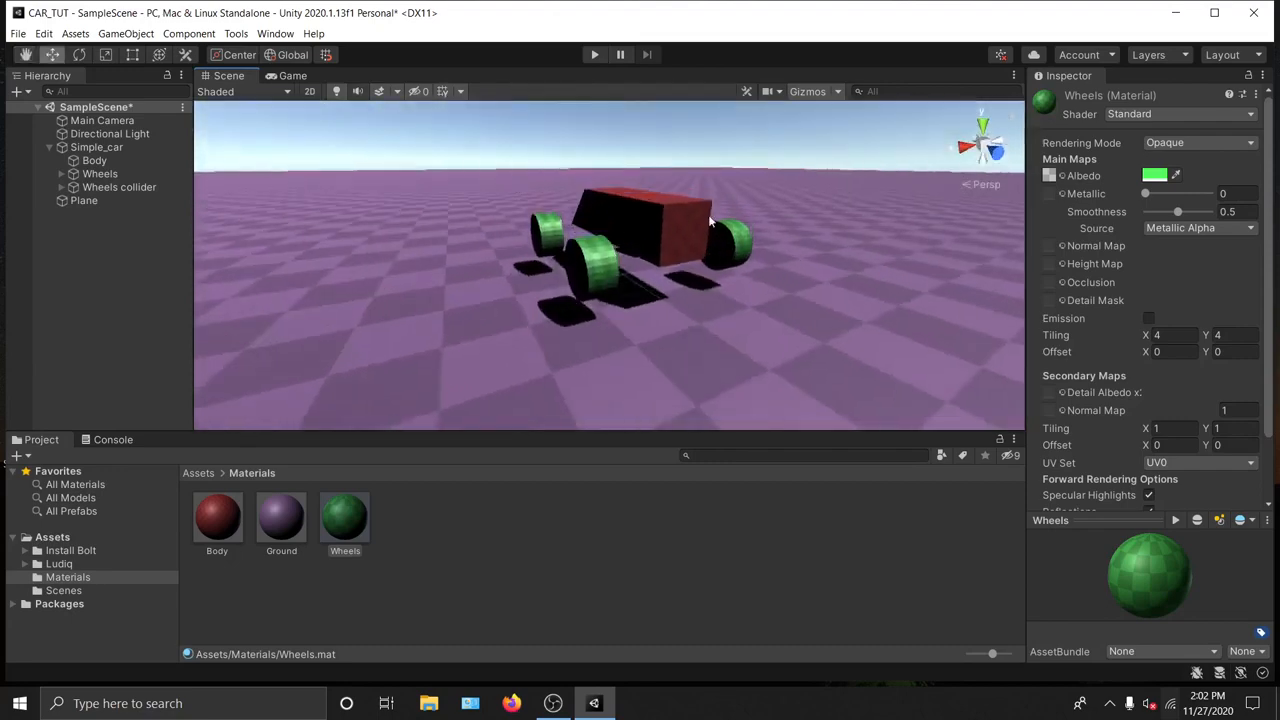
# Step: Collapse the Simple_car hierarchy, clear the selection, and run and stop the scene in play mode
pyautogui.click(49, 147)
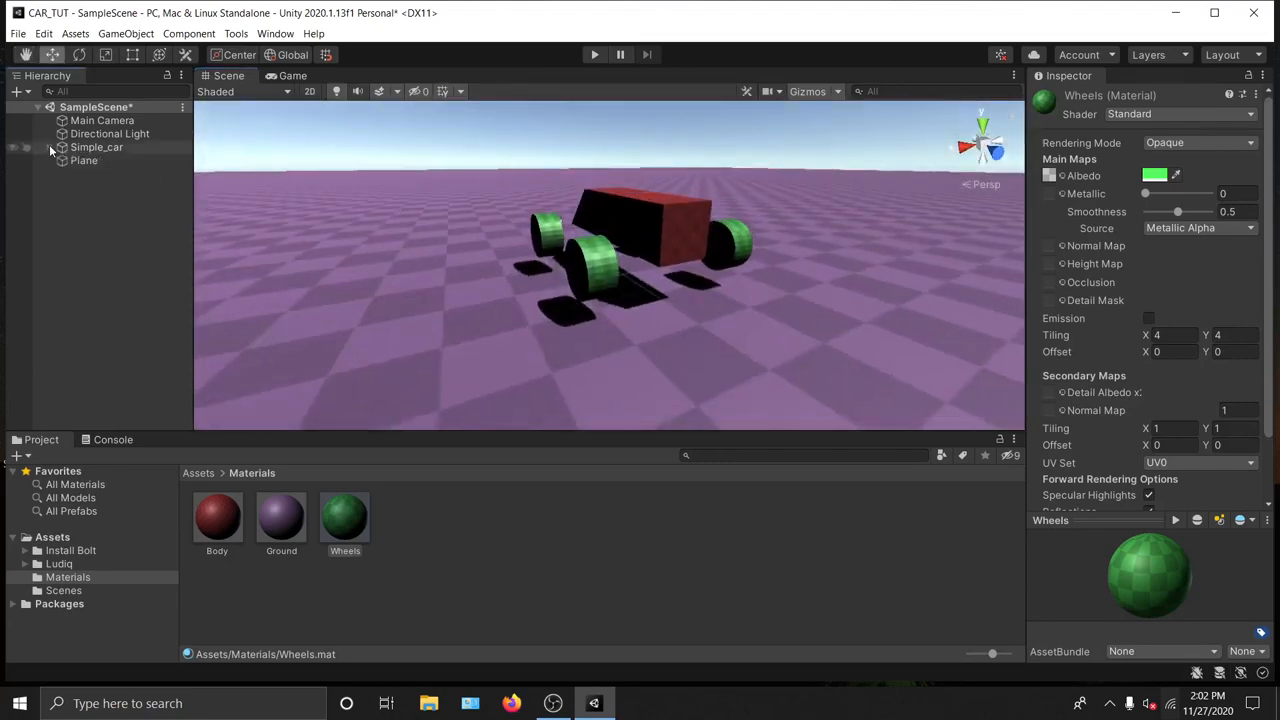
pyautogui.click(69, 254)
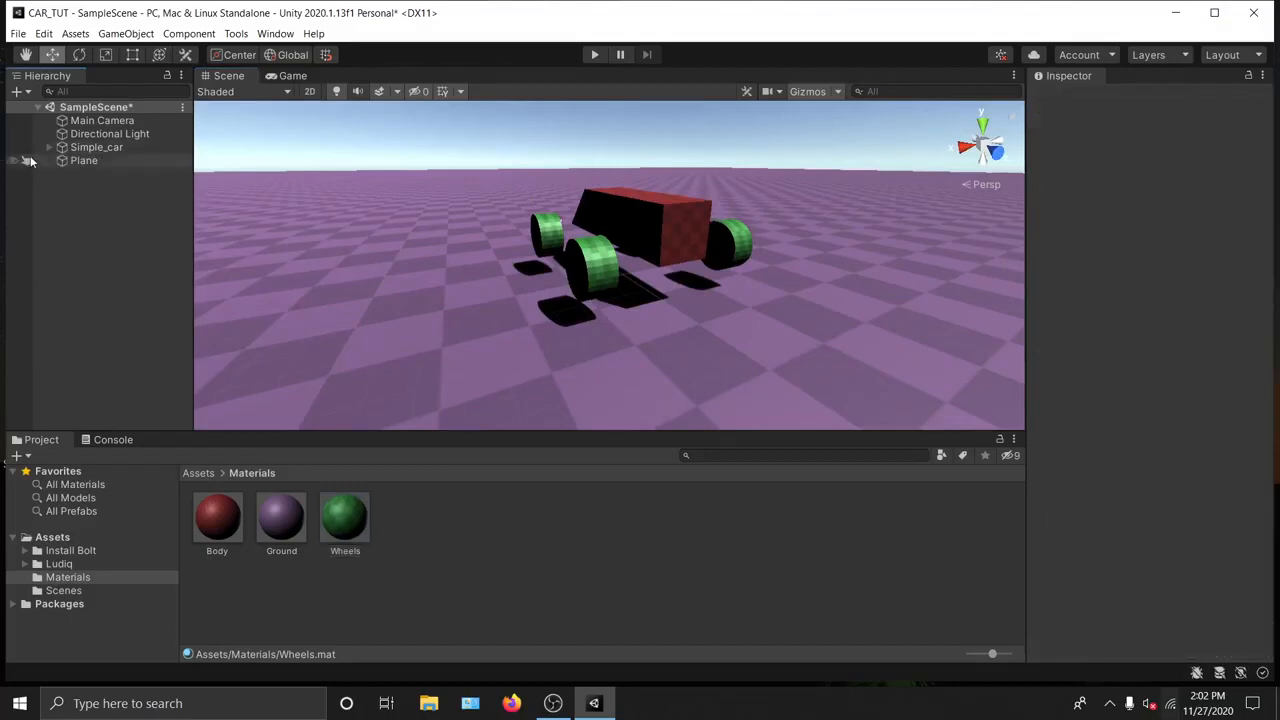
pyautogui.click(596, 55)
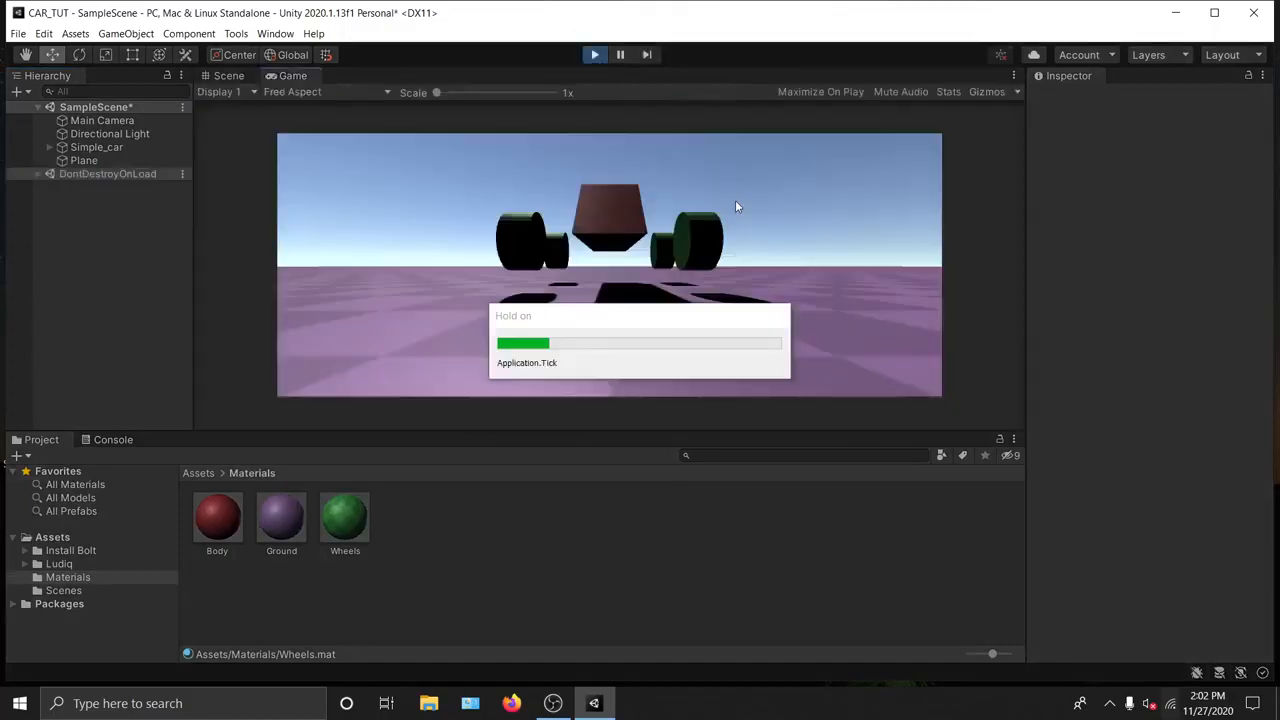
pyautogui.click(594, 55)
# Step: Dock the Game view beside the Scene view and widen it so both share the space about equally
pyautogui.keyDown('alt'); pyautogui.moveTo(640, 240); pyautogui.dragTo(700, 245); pyautogui.keyUp('alt')
pyautogui.keyDown('alt'); pyautogui.moveTo(700, 245); pyautogui.dragTo(765, 356, button='right'); pyautogui.keyUp('alt')
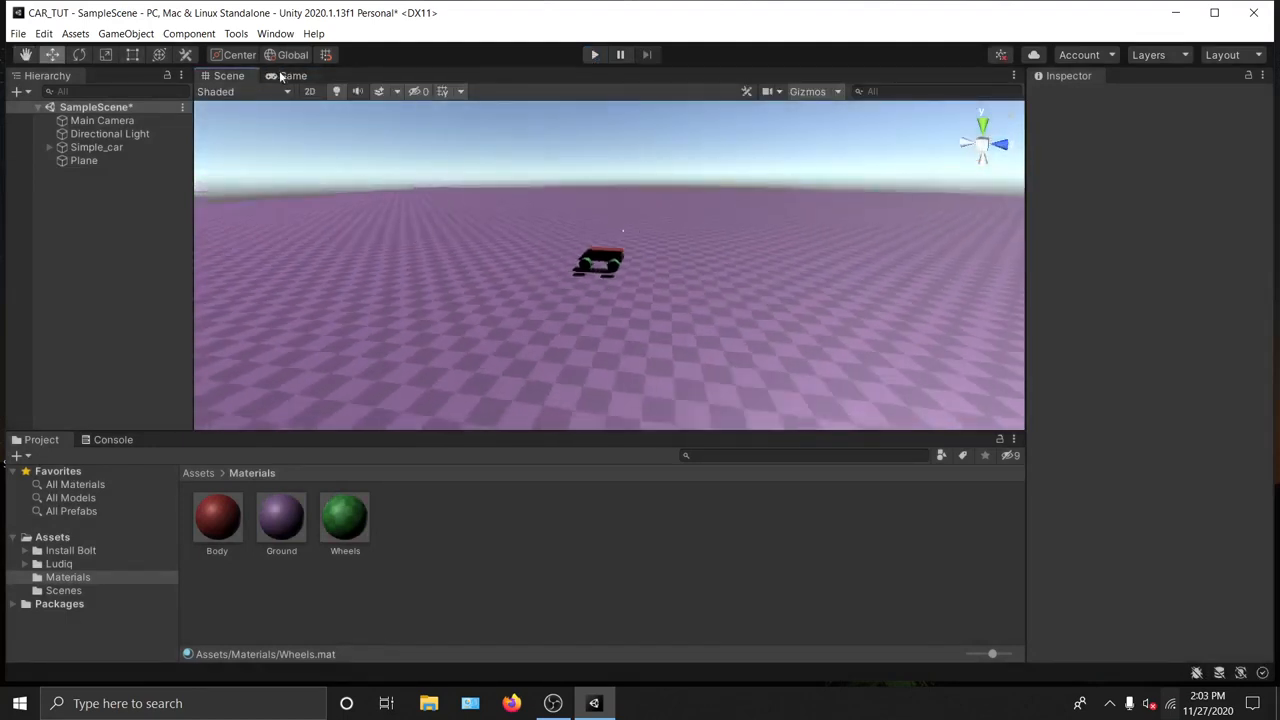
pyautogui.moveTo(280, 76); pyautogui.dragTo(907, 289)
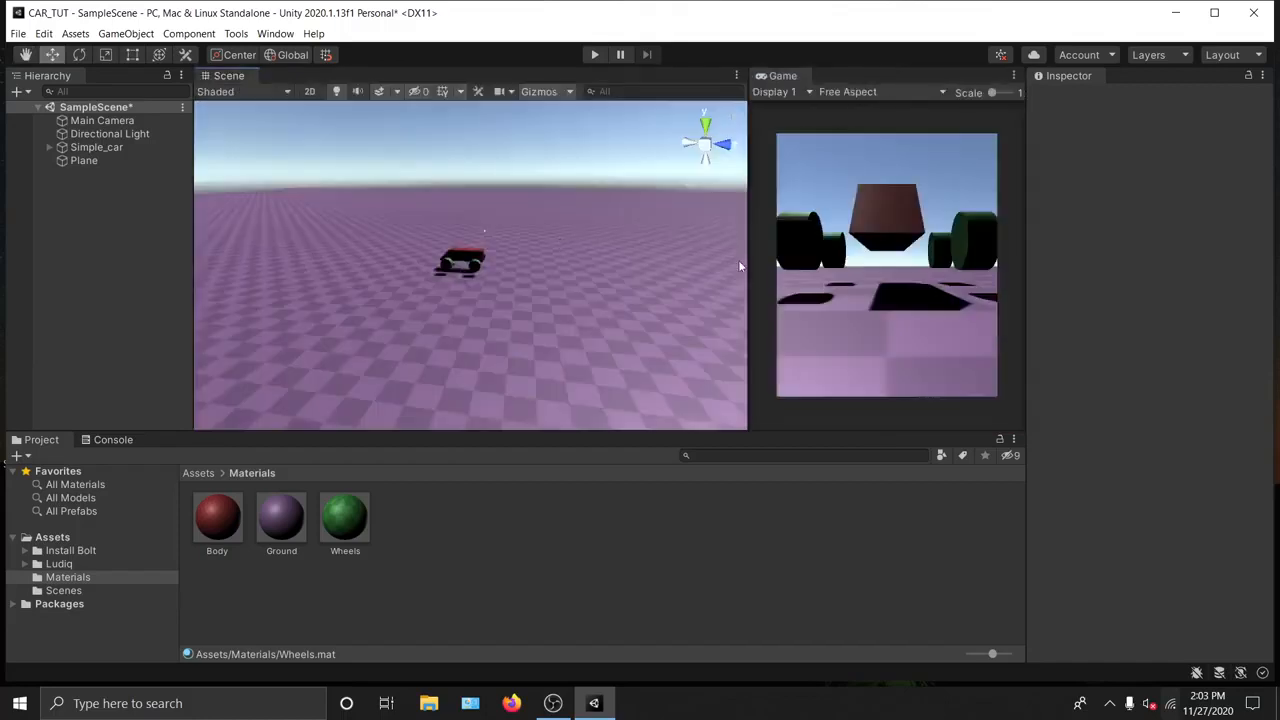
pyautogui.moveTo(749, 265); pyautogui.dragTo(587, 261)
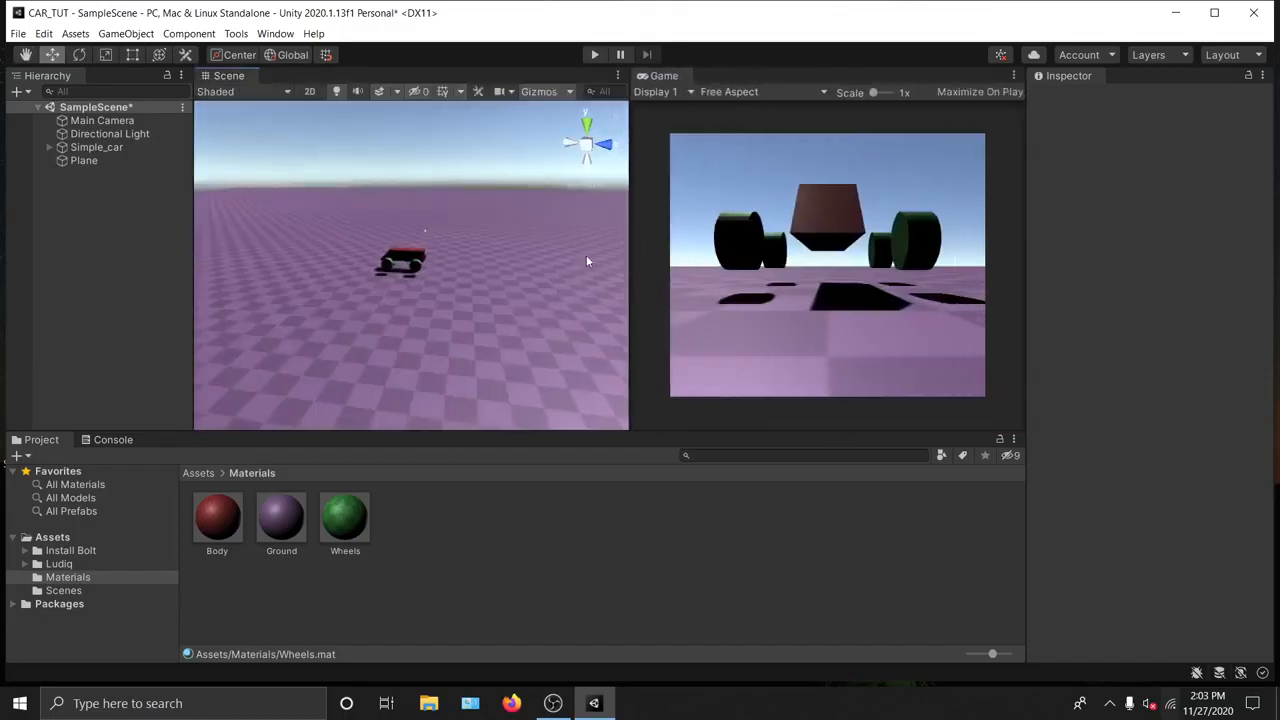
# Step: Play-test the scene with both views open, stop it, and examine the Rigidbody settings of Simple_car
pyautogui.click(592, 55)
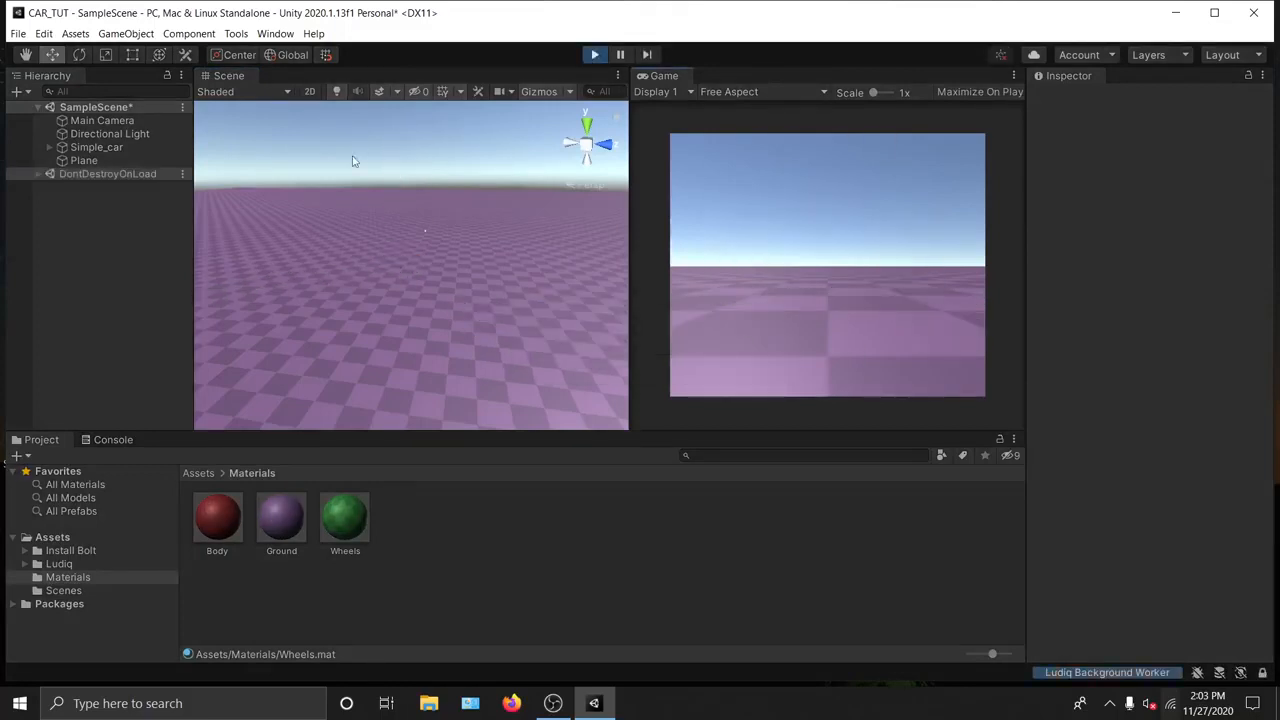
pyautogui.click(592, 56)
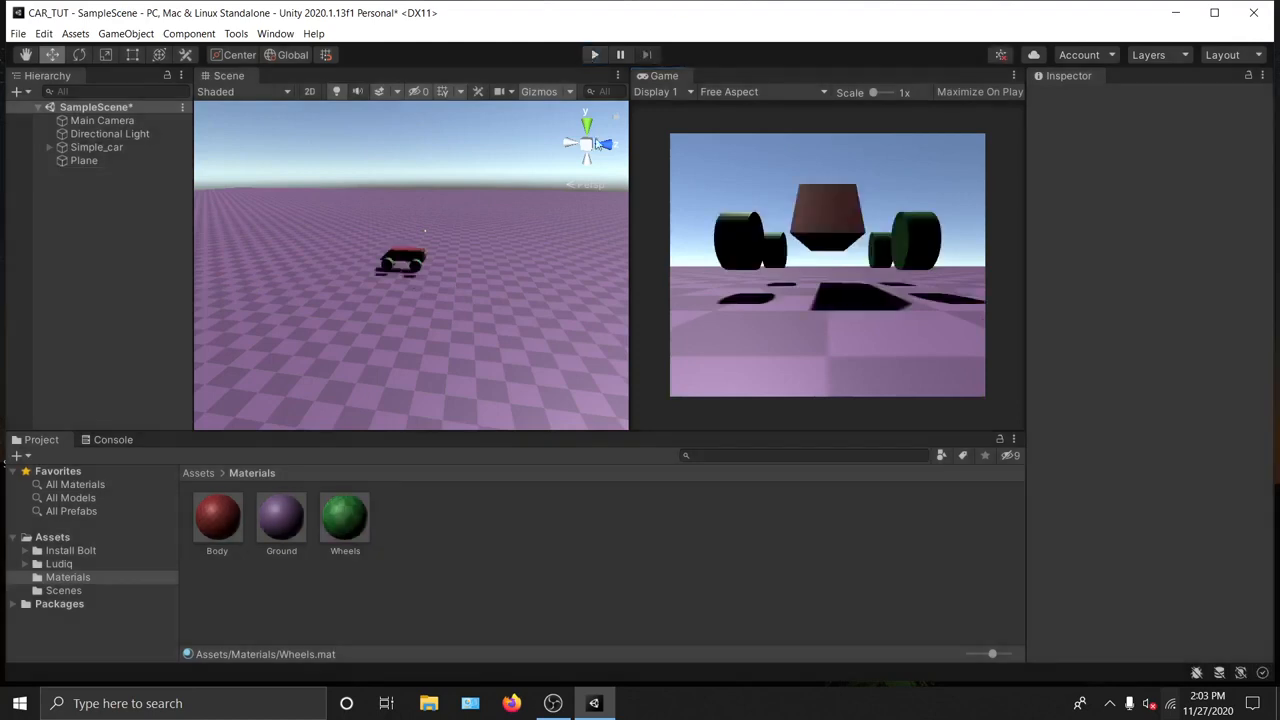
pyautogui.click(118, 148)
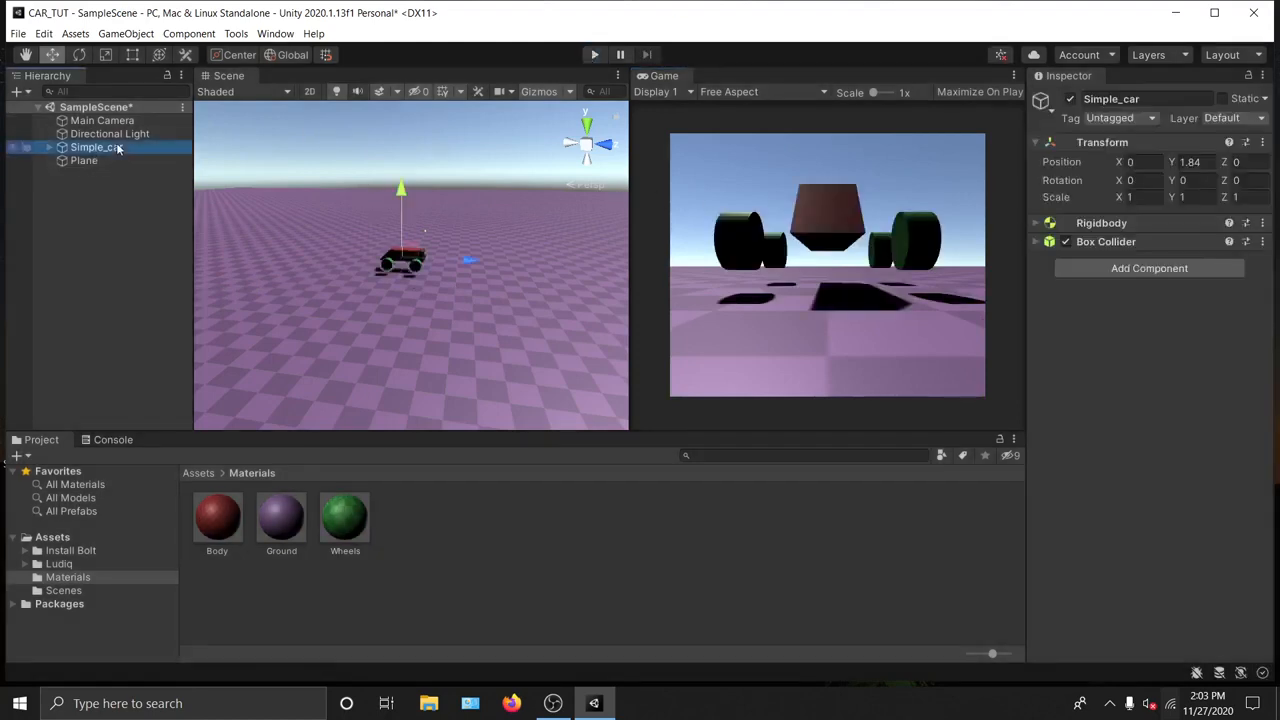
pyautogui.click(1036, 224)
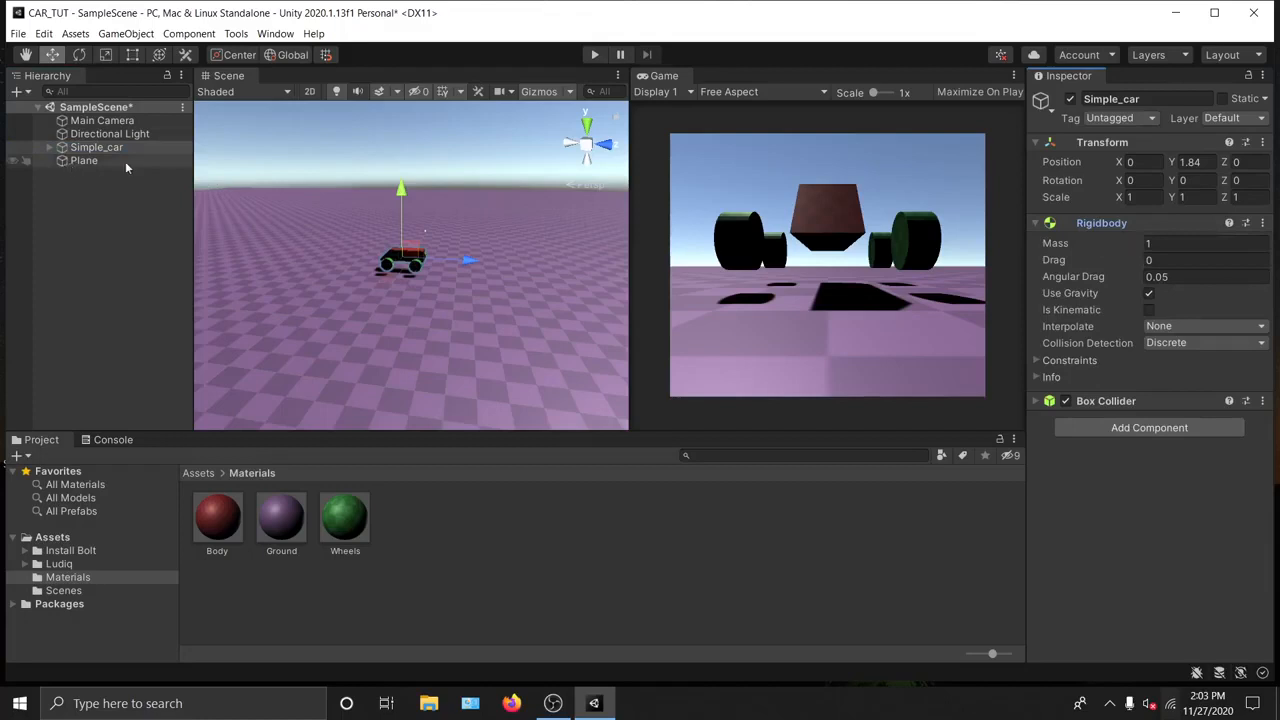
# Step: Expand Simple_car fully, examine the Wheel Collider settings of BRWC and FRWC, and collapse the Wheels group
pyautogui.keyDown('alt'); pyautogui.click(50, 147); pyautogui.keyUp('alt')
pyautogui.click(108, 281)
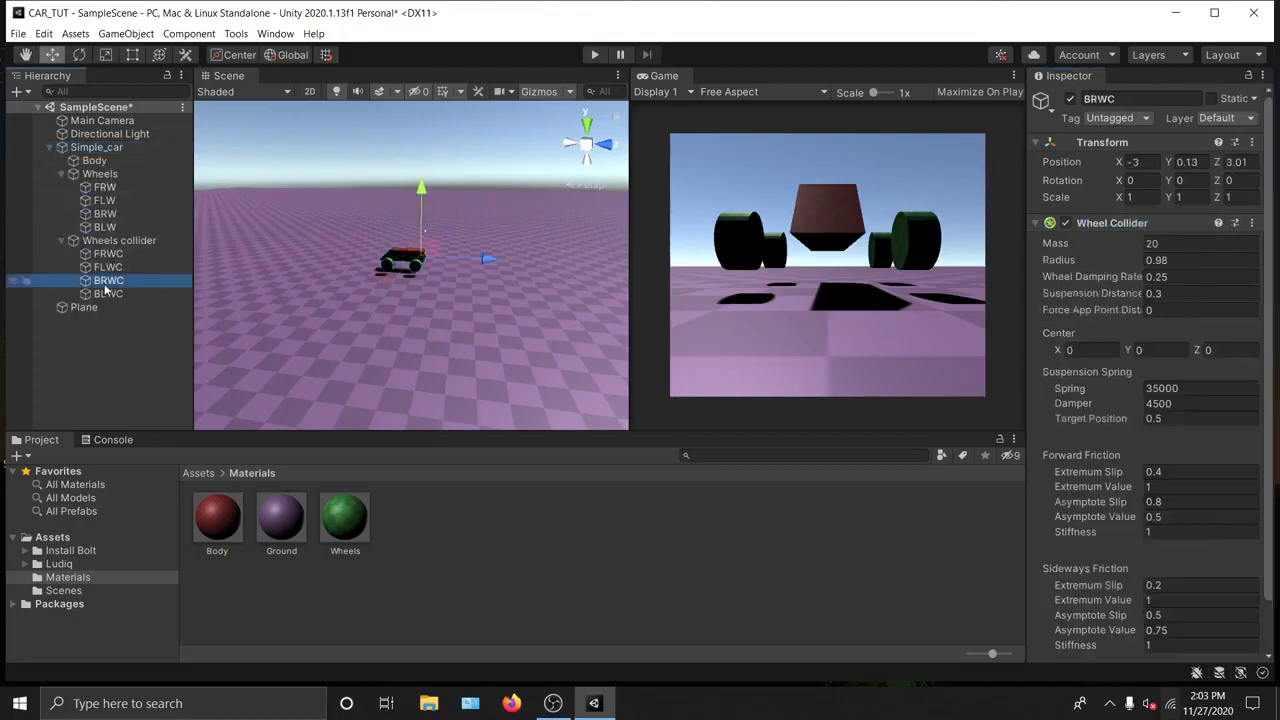
pyautogui.click(108, 254)
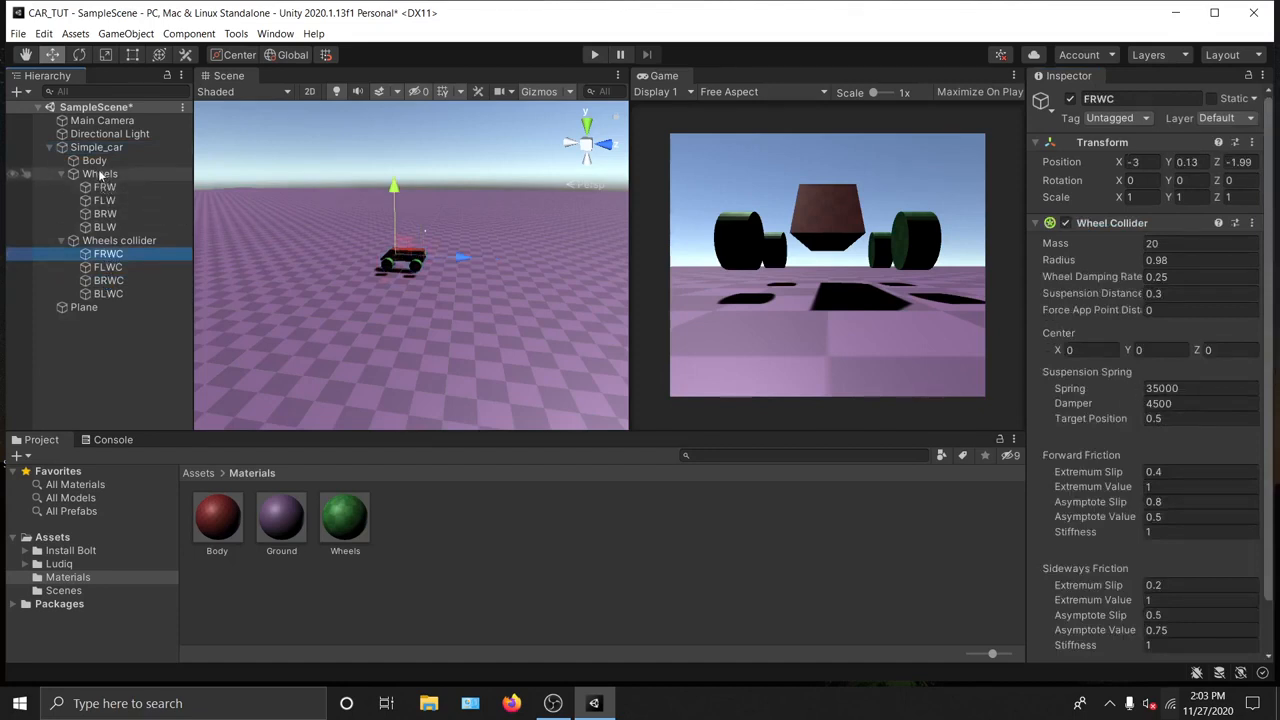
pyautogui.click(62, 174)
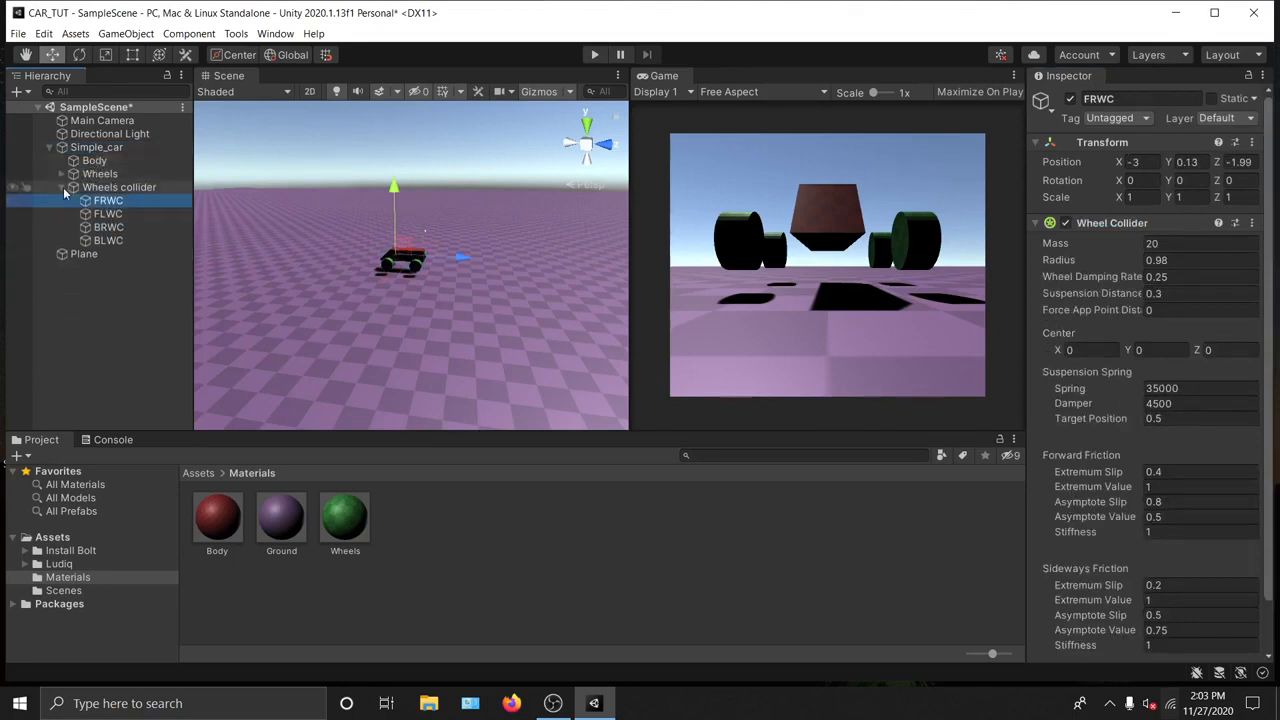
# Step: Collapse the Wheels collider group and set the Rigidbody mass of Simple_car to 1500
pyautogui.click(62, 187)
pyautogui.click(90, 148)
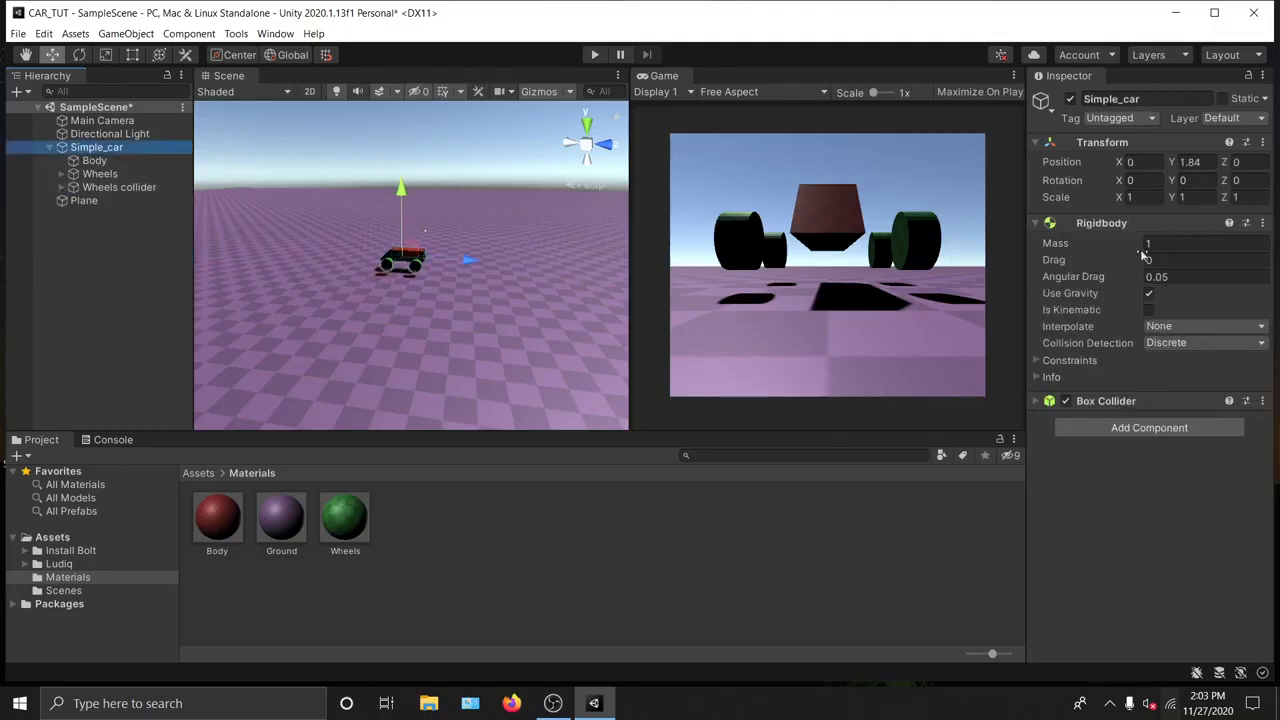
pyautogui.click(1158, 246)
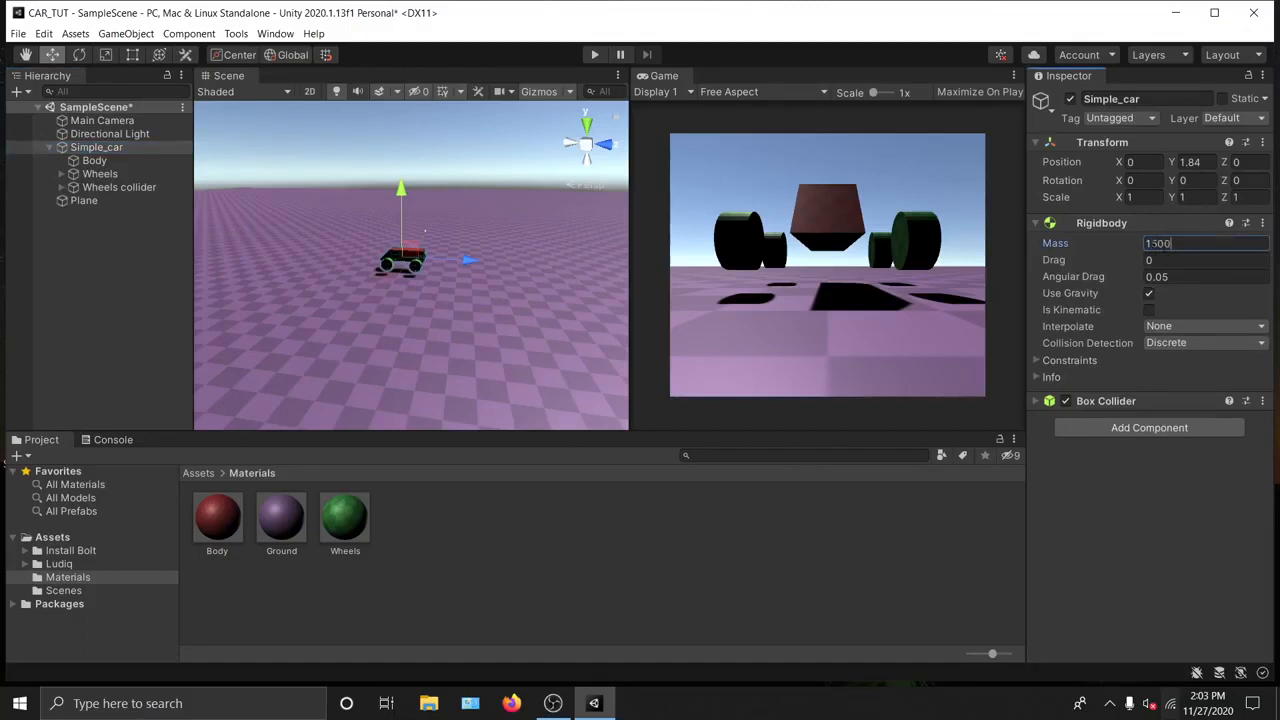
pyautogui.click(1163, 478)
# Step: Play-test the scene with the new mass, watch the car up close in the Scene view, and stop play mode
pyautogui.click(595, 56)
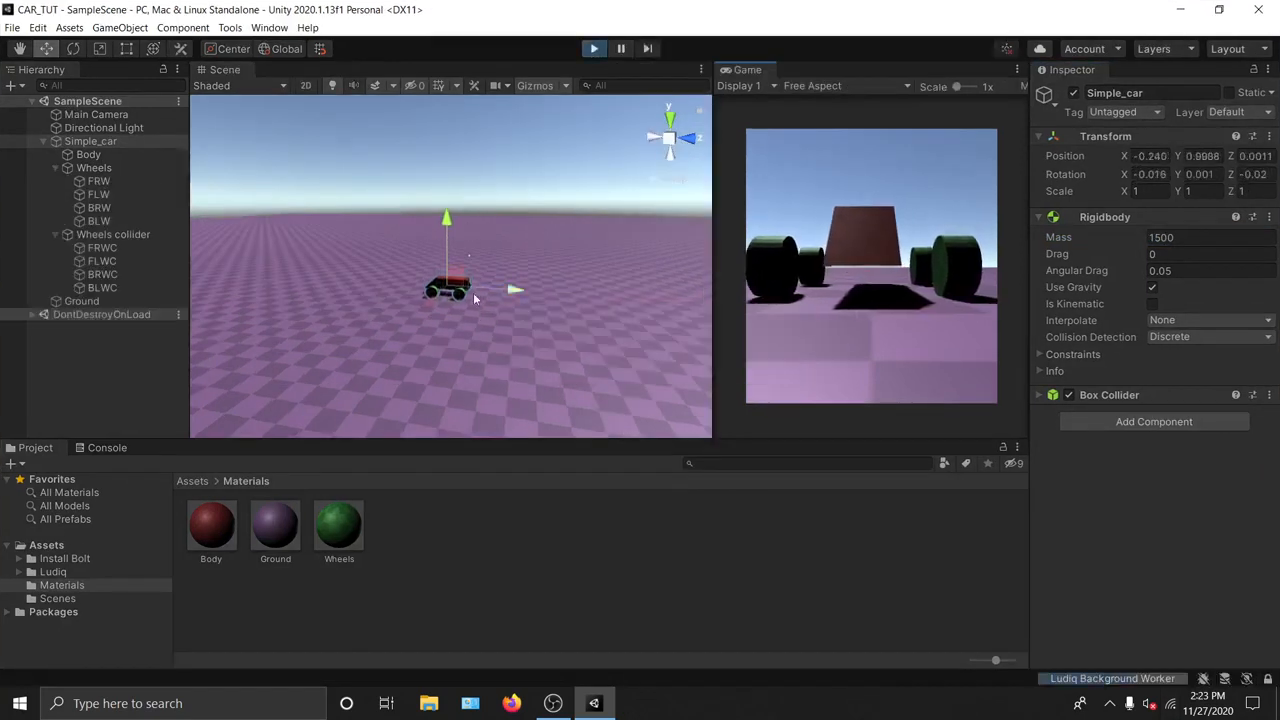
pyautogui.keyDown('alt'); pyautogui.moveTo(418, 270); pyautogui.dragTo(540, 175); pyautogui.keyUp('alt')
pyautogui.scroll(5, 548, 215)
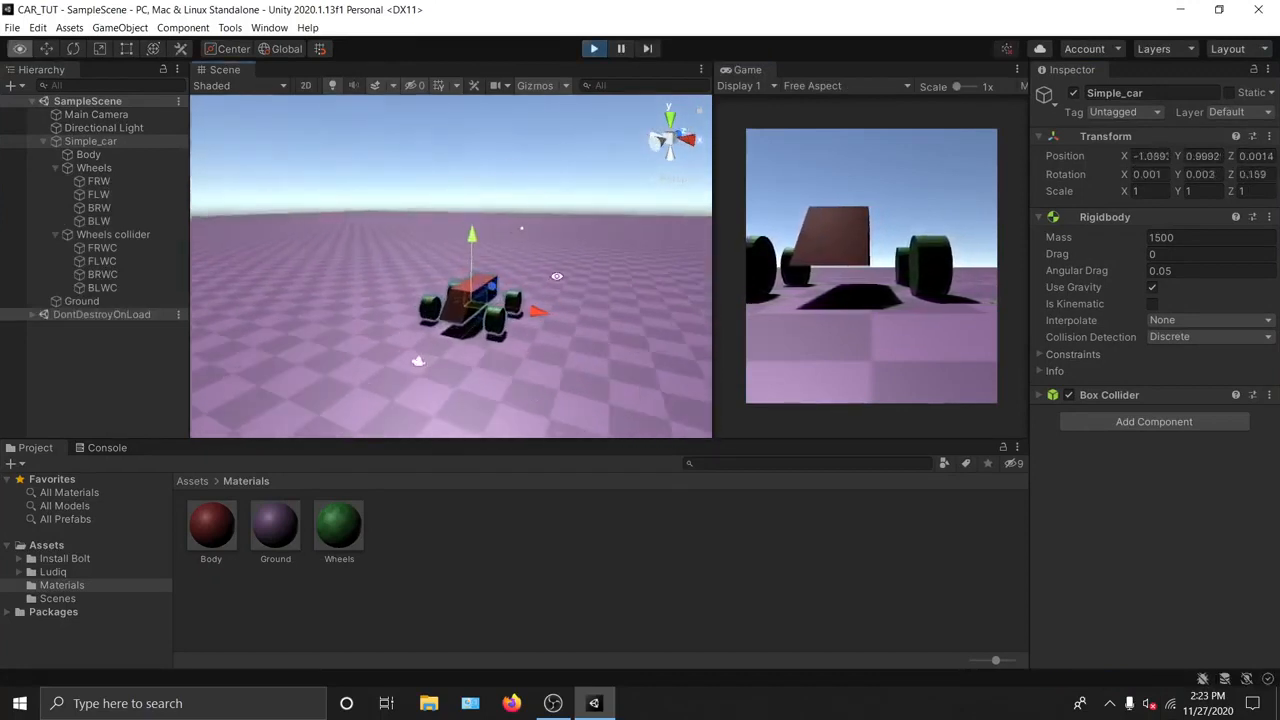
pyautogui.keyDown('alt'); pyautogui.moveTo(554, 250); pyautogui.dragTo(517, 234); pyautogui.keyUp('alt')
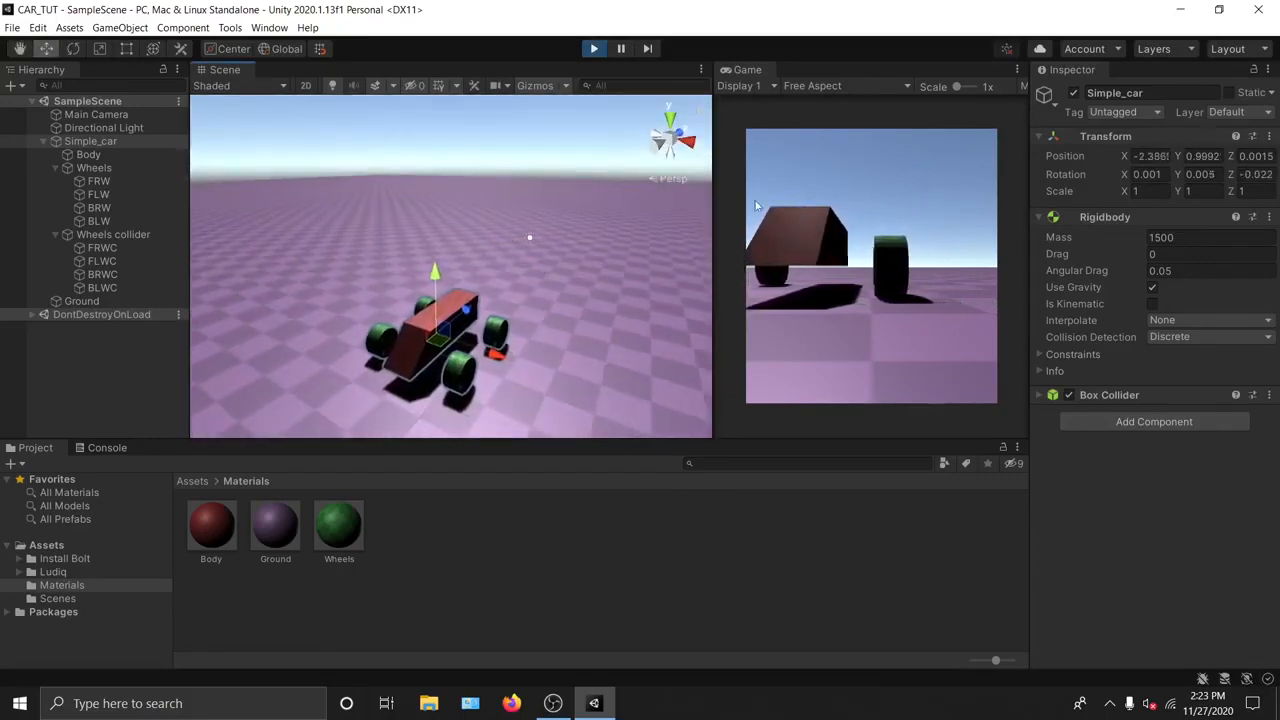
pyautogui.click(594, 49)
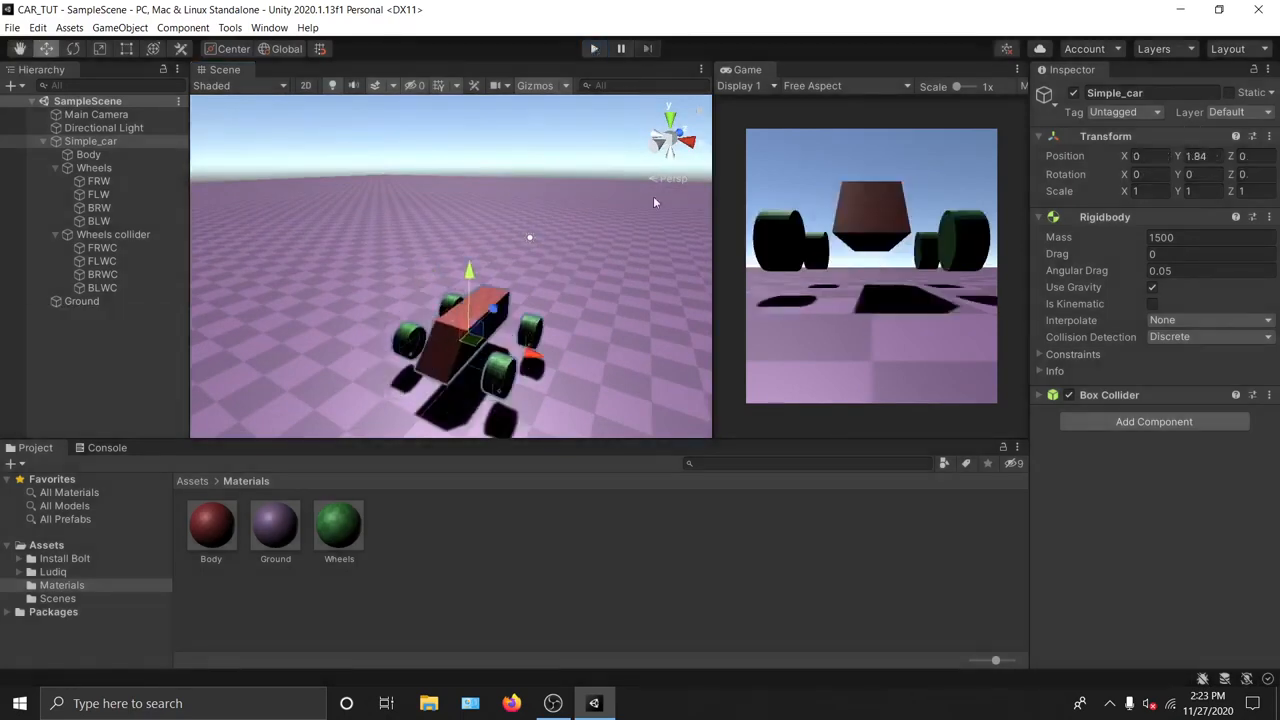
# Step: Move Main Camera over to the other end of the car and raise it, to about Y 4.5 and Z 7.08
pyautogui.keyDown('alt'); pyautogui.moveTo(623, 278); pyautogui.dragTo(451, 249); pyautogui.keyUp('alt')
pyautogui.keyDown('alt'); pyautogui.moveTo(451, 249); pyautogui.dragTo(476, 318, button='right'); pyautogui.keyUp('alt')
pyautogui.moveTo(499, 254); pyautogui.dragTo(519, 232, button='middle')
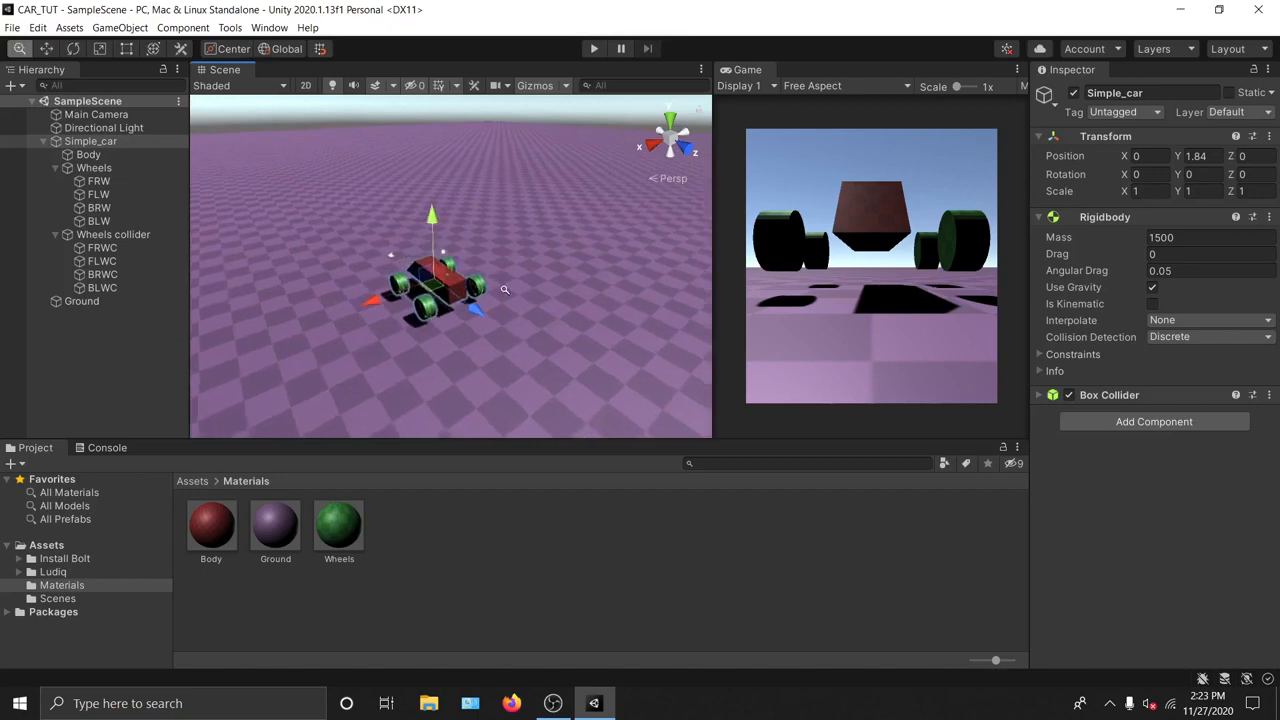
pyautogui.scroll(2, 519, 232)
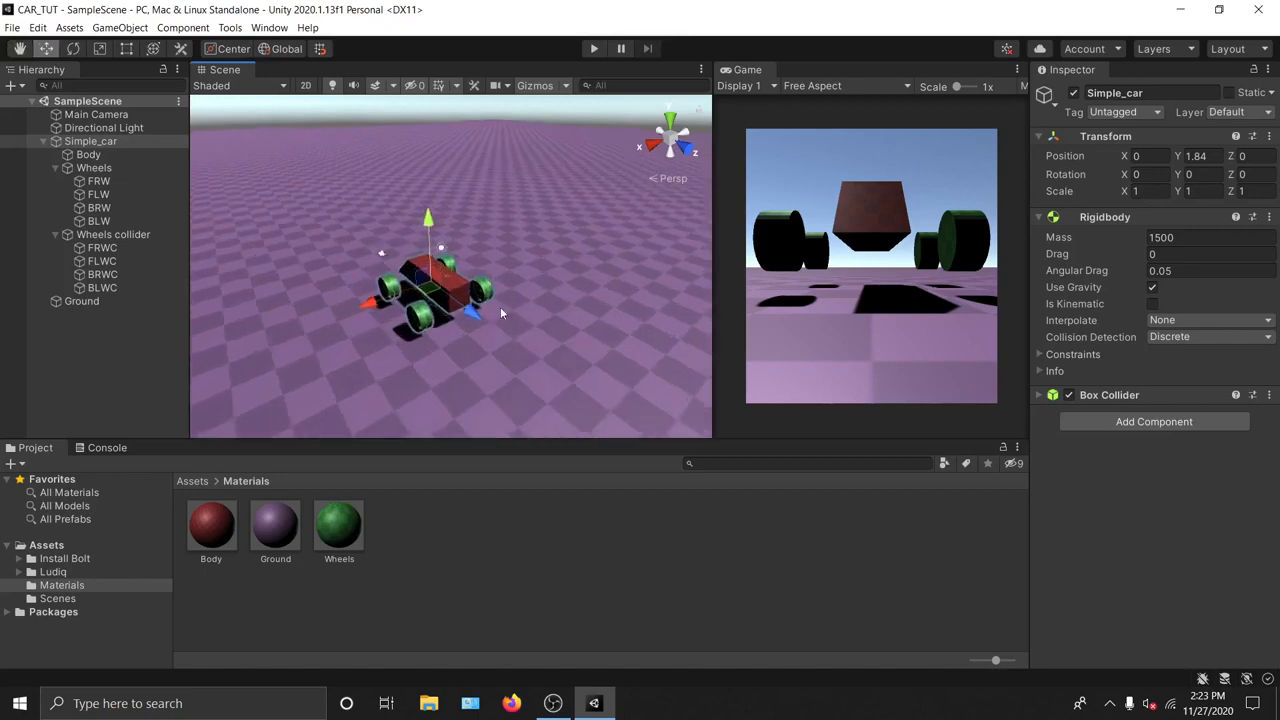
pyautogui.click(383, 256)
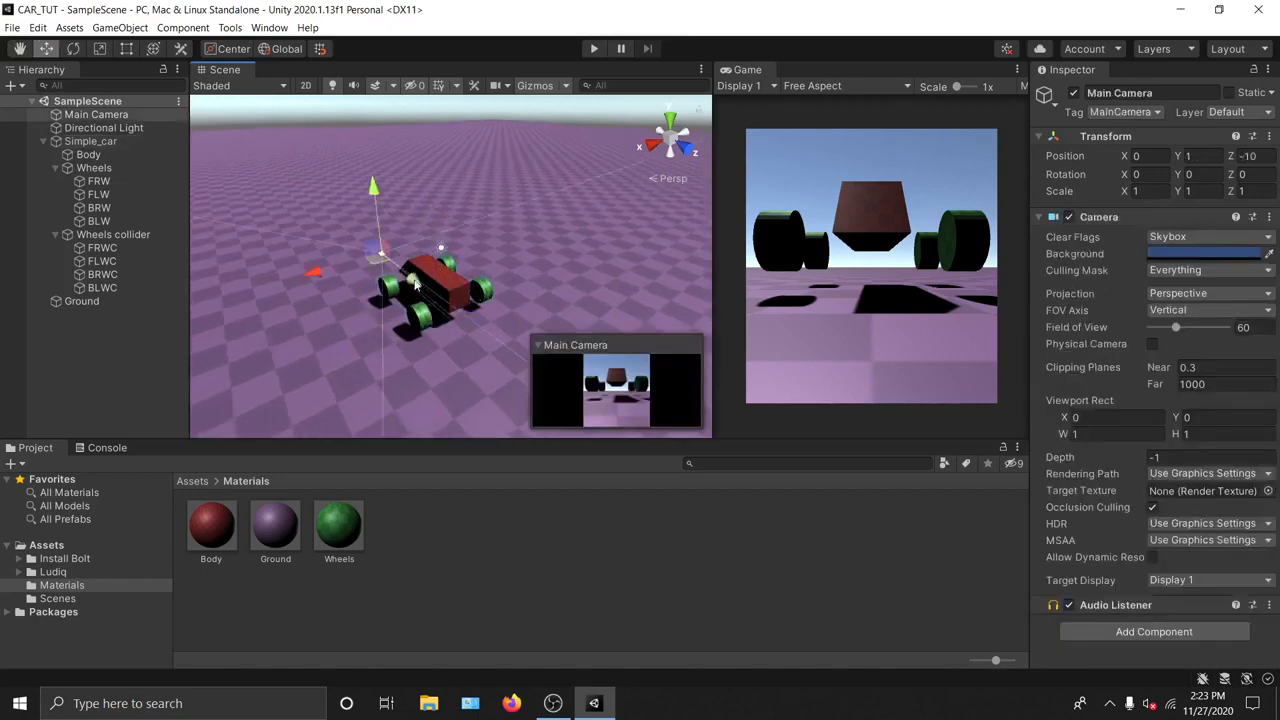
pyautogui.moveTo(412, 281); pyautogui.dragTo(509, 338)
pyautogui.moveTo(531, 305); pyautogui.dragTo(425, 268, button='middle')
pyautogui.moveTo(429, 283); pyautogui.dragTo(445, 231)
pyautogui.keyDown('alt'); pyautogui.moveTo(354, 298); pyautogui.dragTo(517, 264); pyautogui.keyUp('alt')
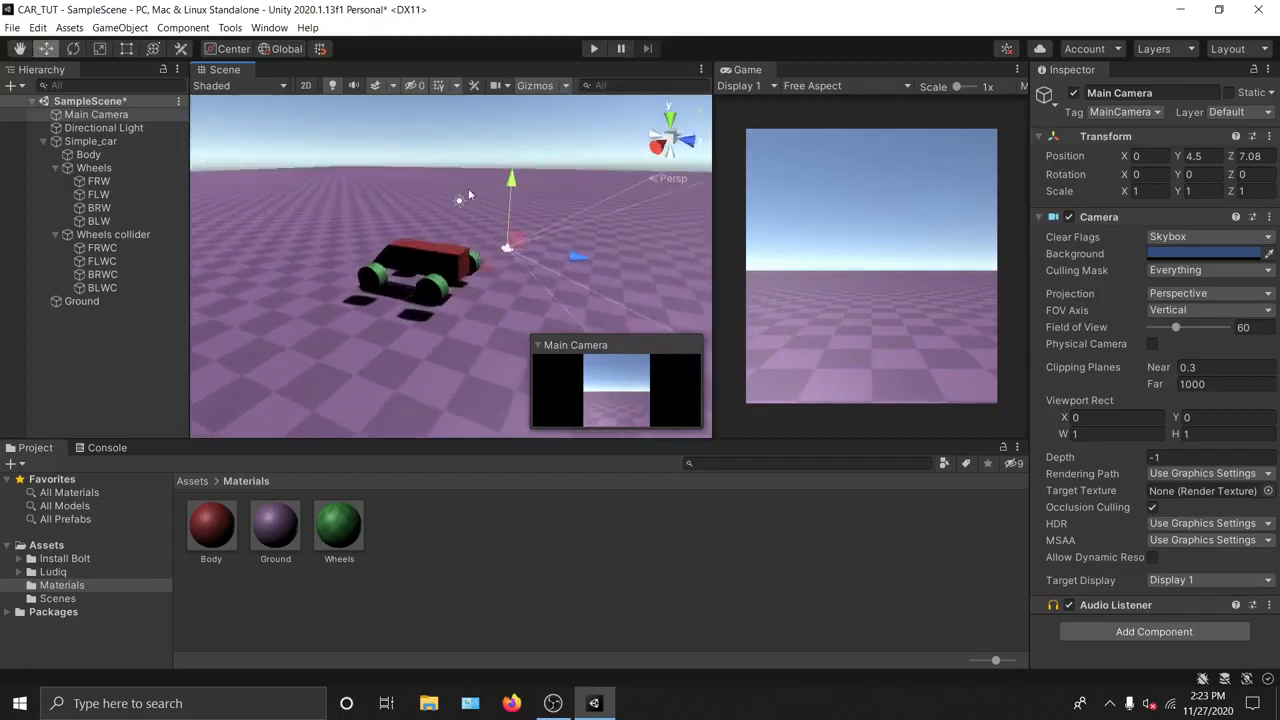
# Step: Rotate Main Camera to 180 on Y and move it farther back and up, to about Y 5.98 and Z 14.04
pyautogui.click(1198, 174)
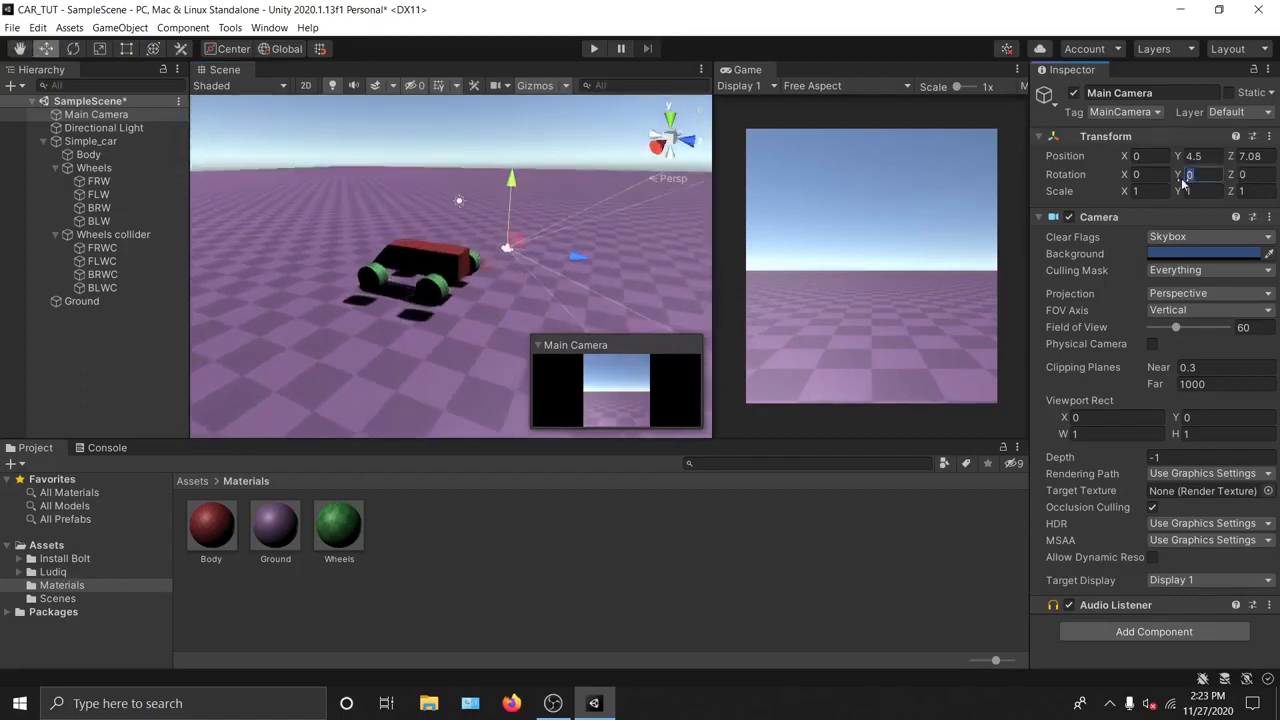
pyautogui.write('180')
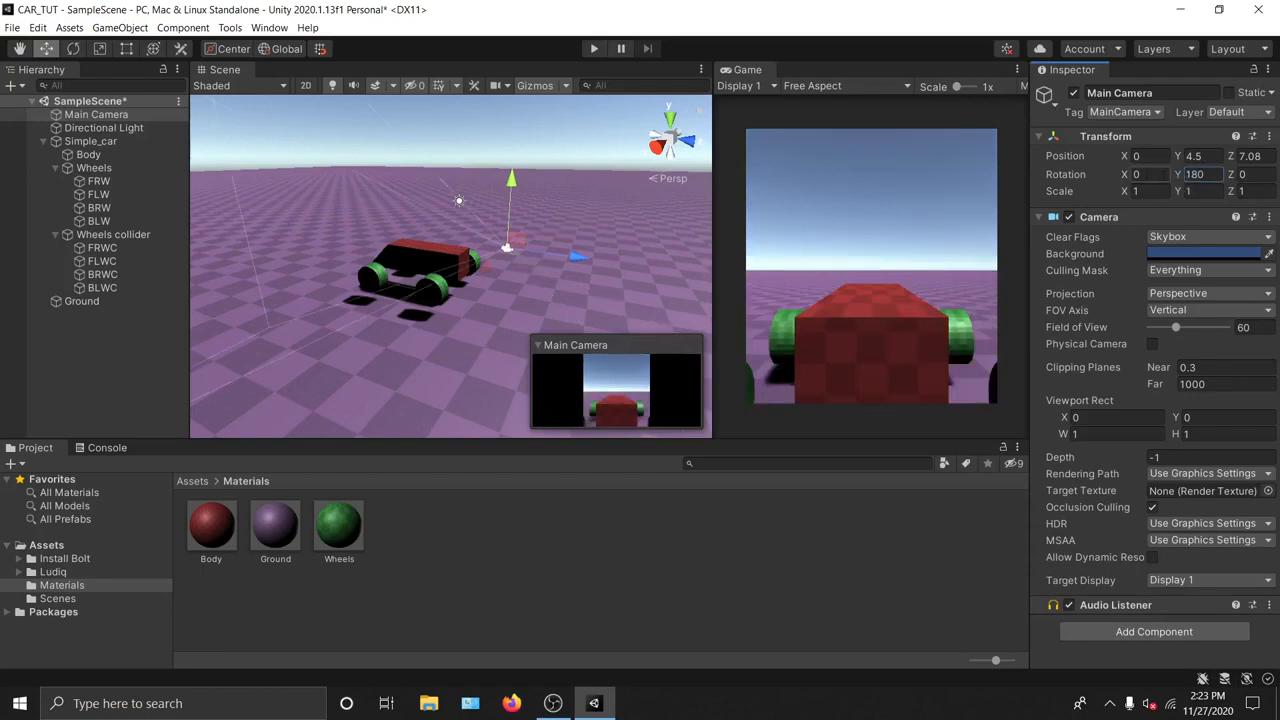
pyautogui.moveTo(580, 257); pyautogui.dragTo(653, 266)
pyautogui.moveTo(590, 215); pyautogui.dragTo(599, 173)
pyautogui.moveTo(652, 238); pyautogui.dragTo(693, 240)
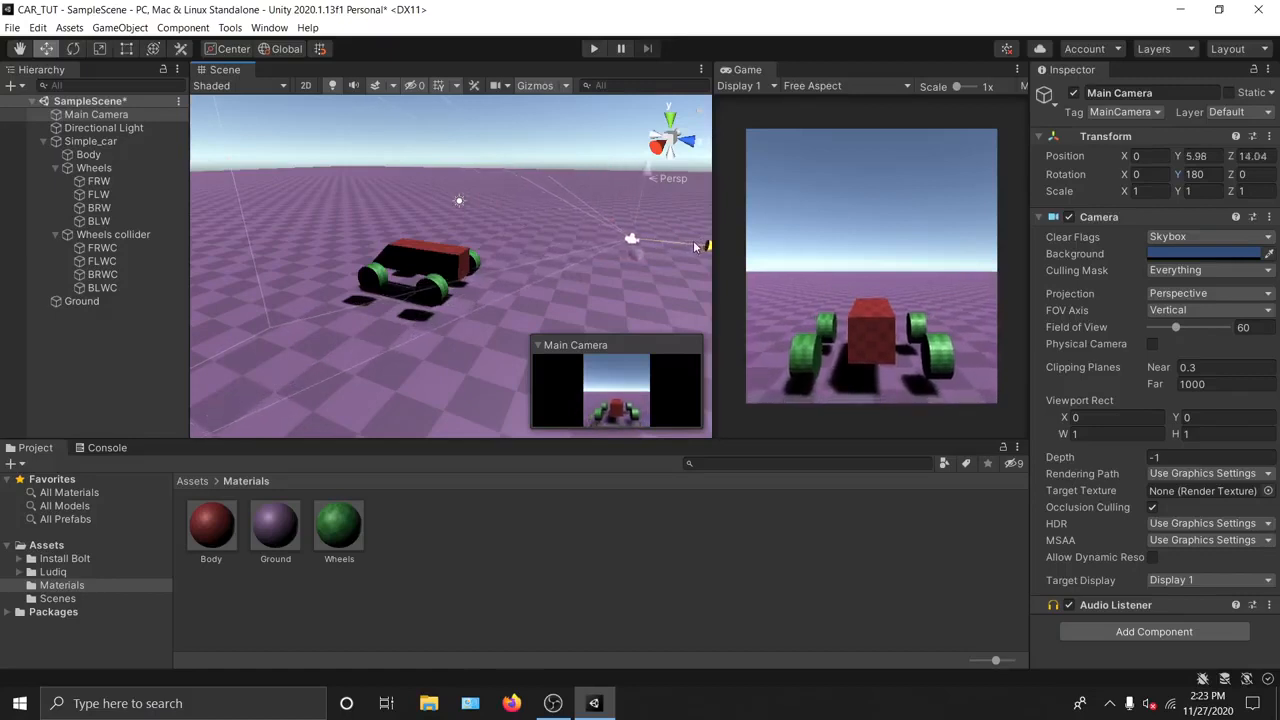
# Step: Collapse the Simple_car hierarchy and minimize the Main Camera preview in the Scene view
pyautogui.click(43, 141)
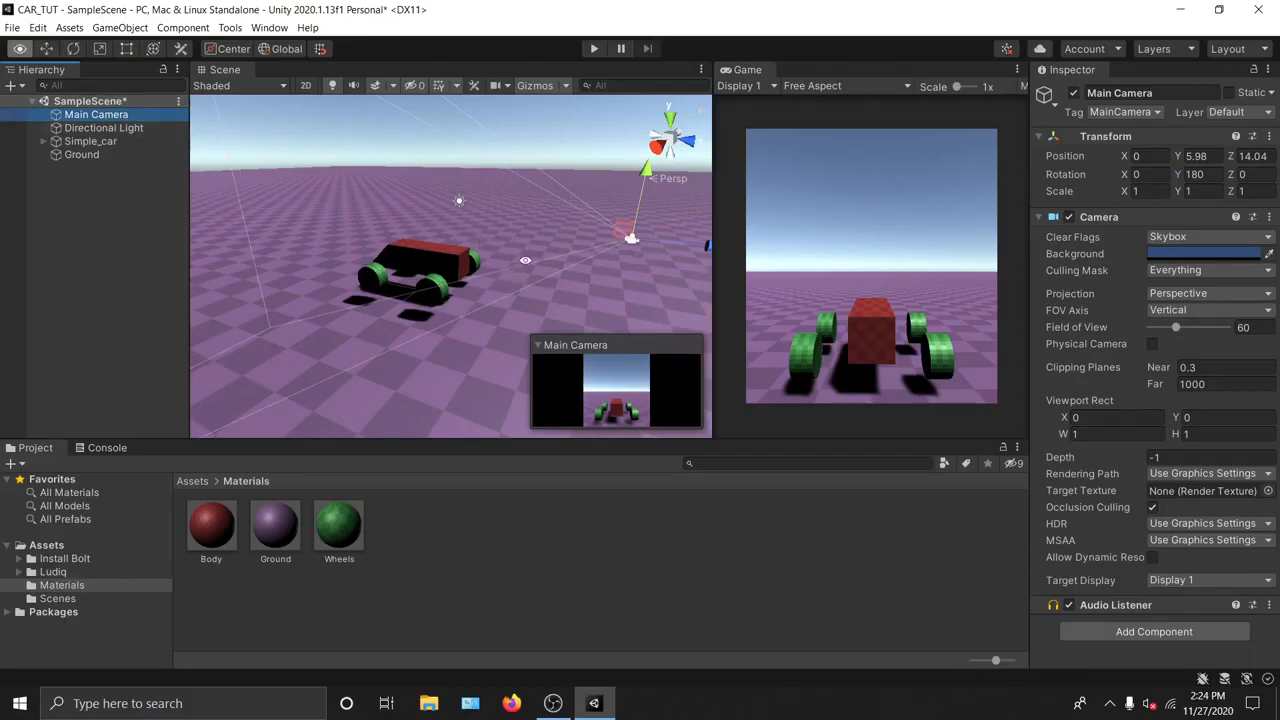
pyautogui.moveTo(520, 262)
pyautogui.keyDown('alt'); pyautogui.mouseDown()
pyautogui.moveTo(382, 298)
pyautogui.moveTo(556, 226)
pyautogui.moveTo(505, 275)
pyautogui.mouseUp(); pyautogui.keyUp('alt')
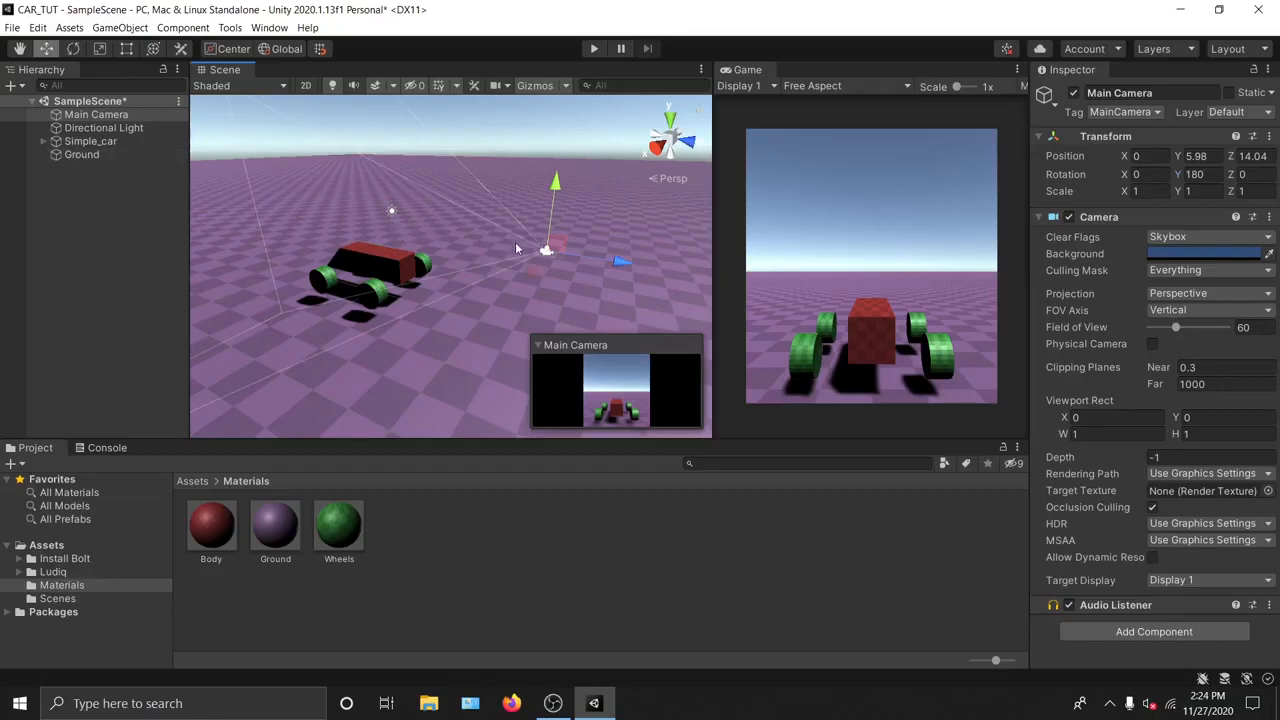
pyautogui.click(560, 345)
pyautogui.click(539, 421)
pyautogui.click(545, 346)
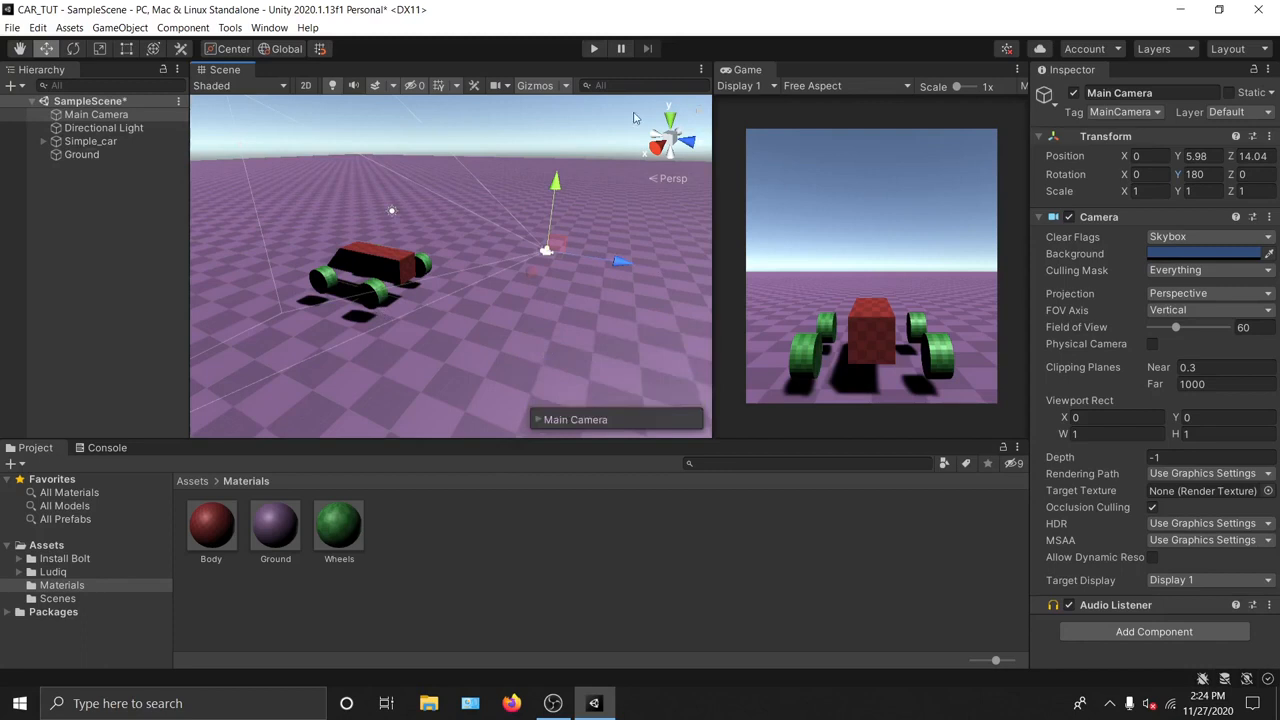
# Step: Enlarge the Project area to cover most of the window height and widen the Scene view against the Game view
pyautogui.moveTo(766, 440); pyautogui.dragTo(786, 218)
pyautogui.moveTo(714, 190); pyautogui.dragTo(792, 189)
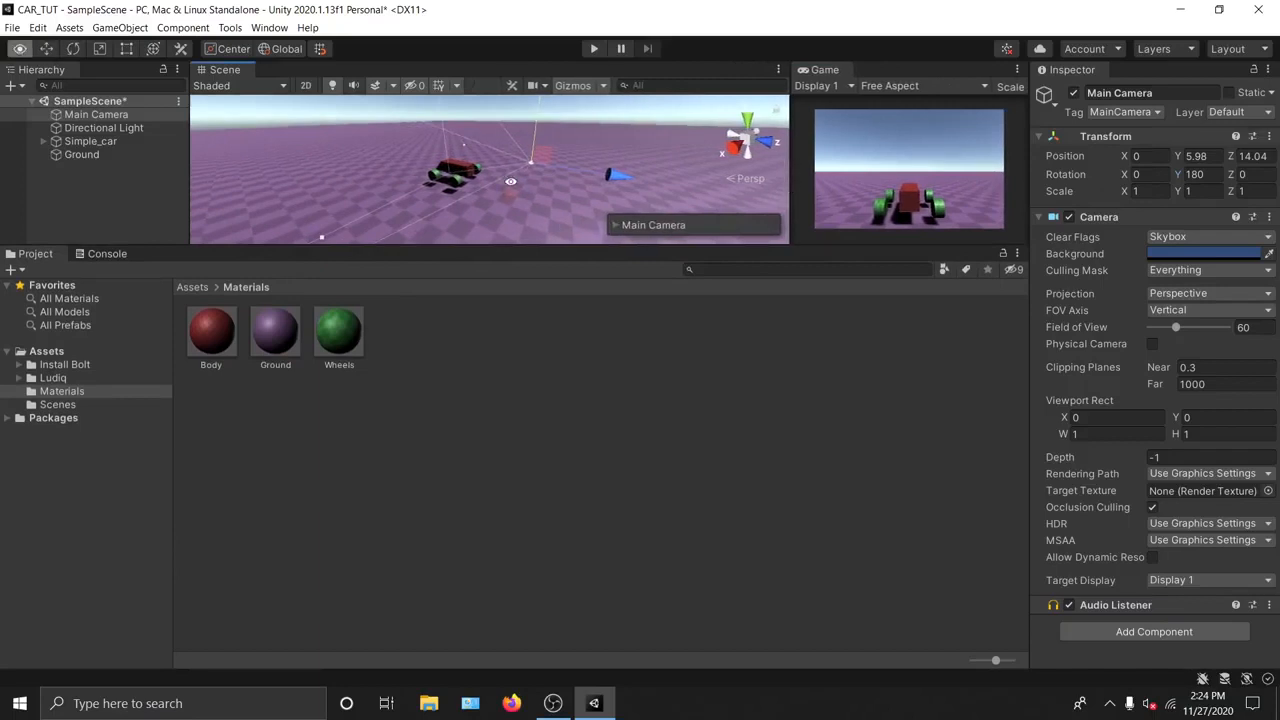
pyautogui.moveTo(480, 180); pyautogui.dragTo(430, 200, button='middle')
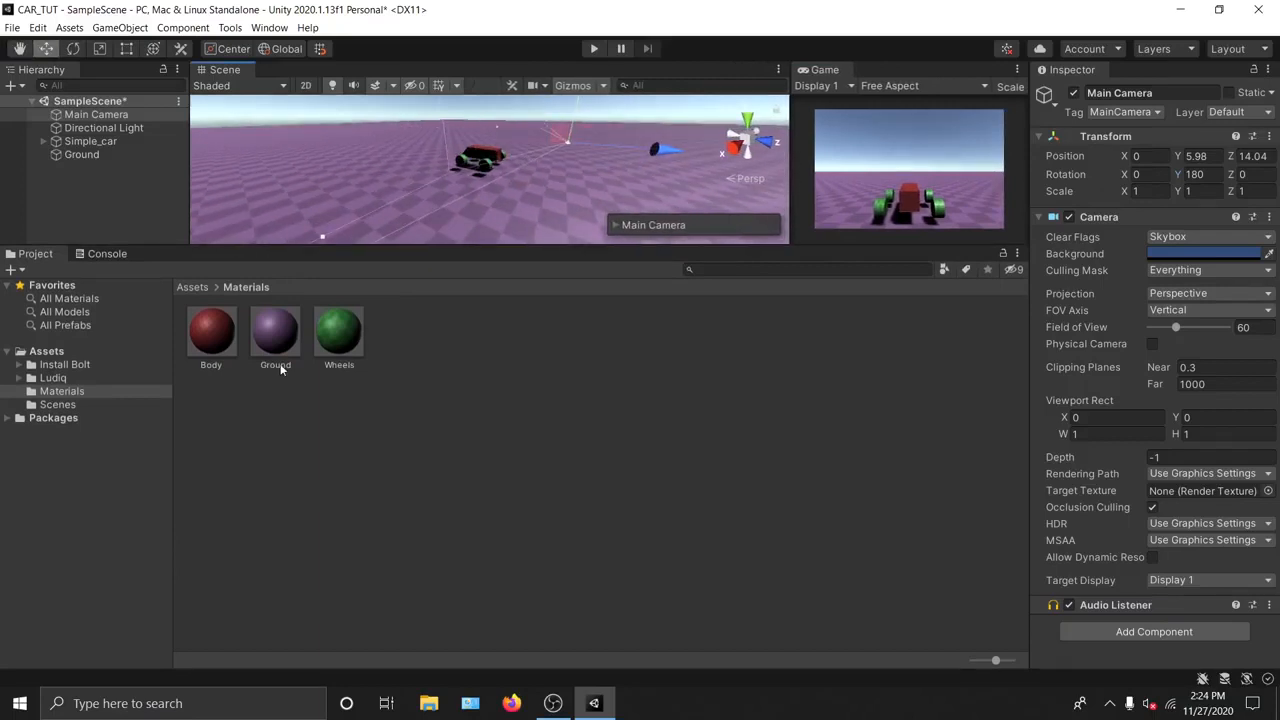
# Step: Open the Graph window, dock it beside the Project window, and widen it until the Project window is a narrow column
pyautogui.click(268, 28)
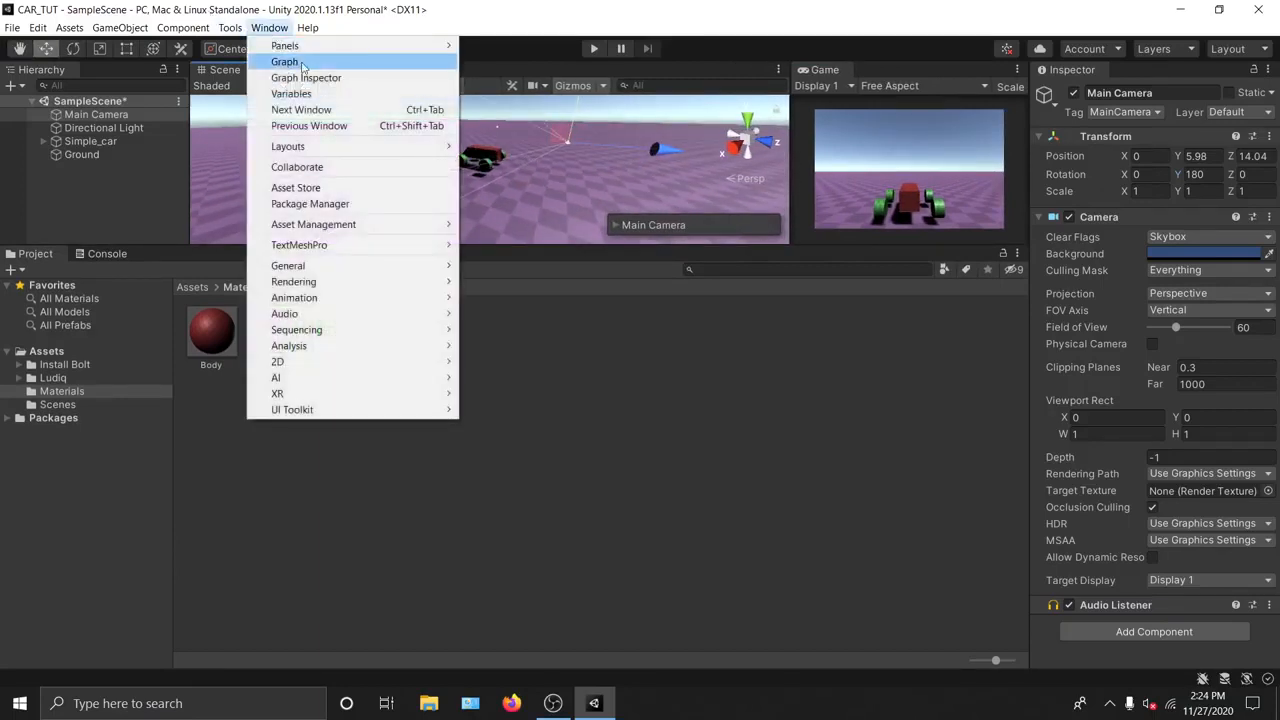
pyautogui.click(289, 62)
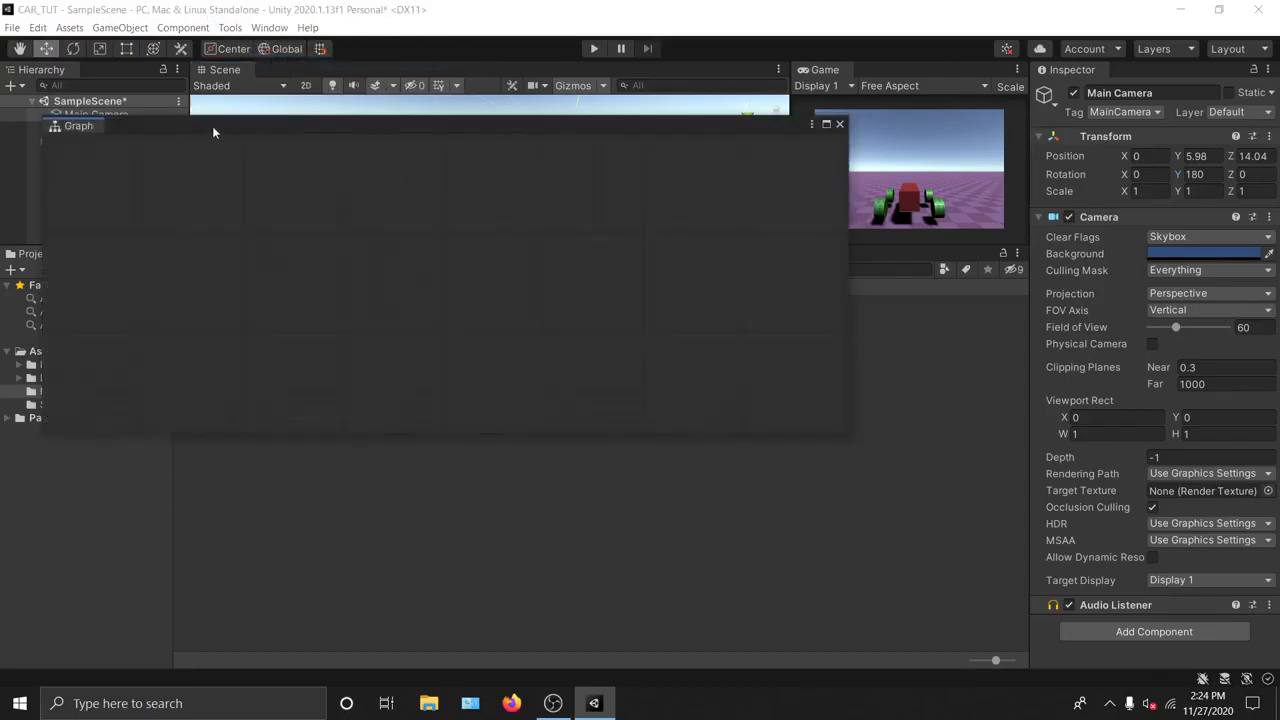
pyautogui.moveTo(212, 126); pyautogui.dragTo(247, 272)
pyautogui.moveTo(99, 288); pyautogui.dragTo(934, 495)
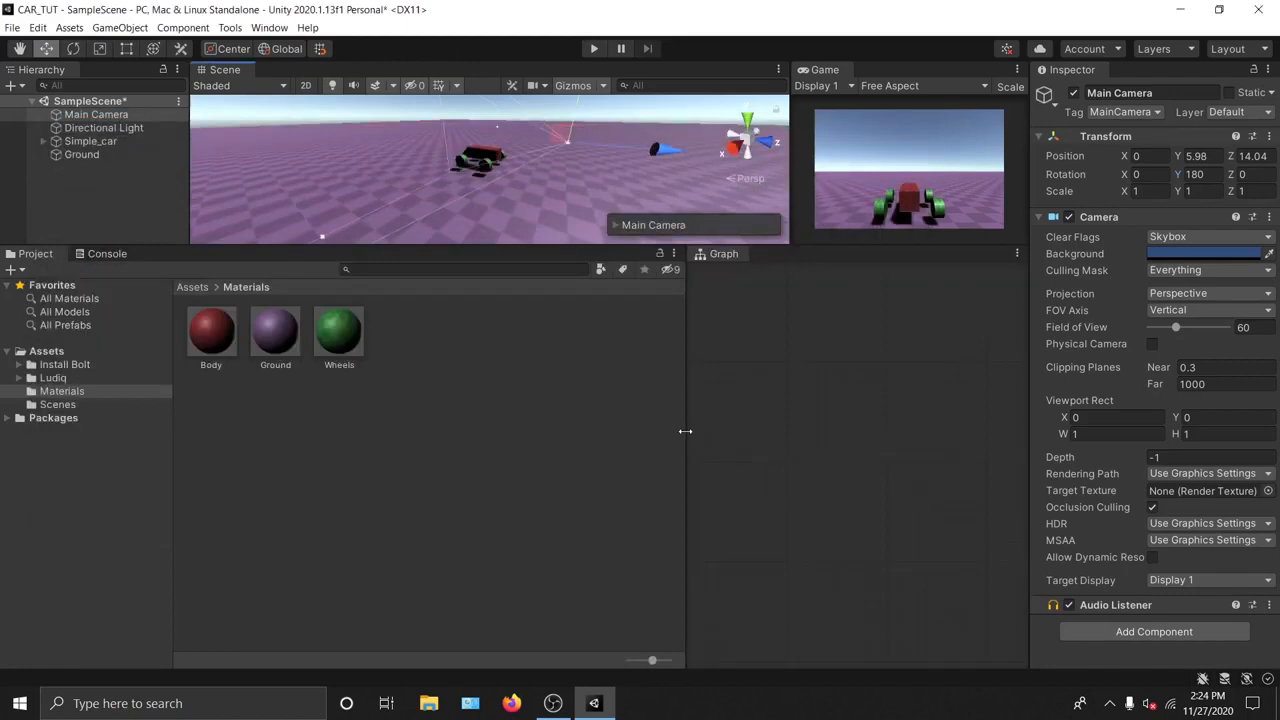
pyautogui.moveTo(685, 431); pyautogui.dragTo(177, 395)
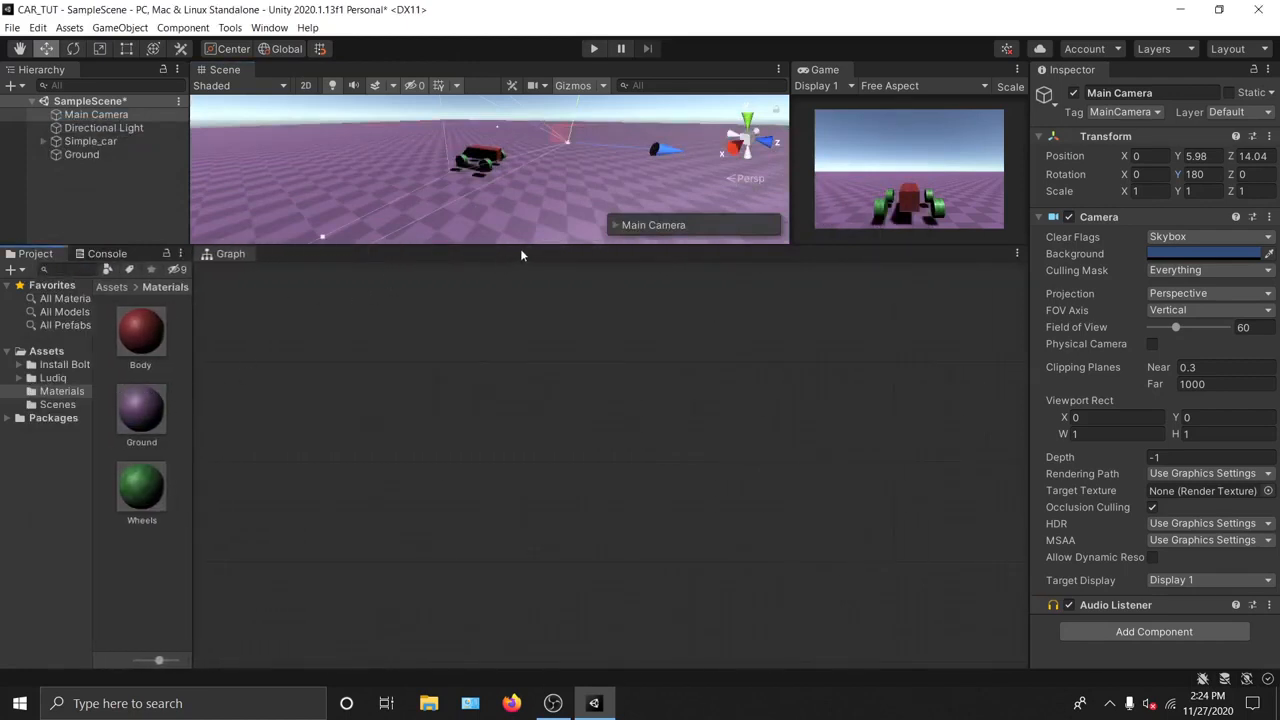
# Step: Select Simple_car, open the Graph Inspector, dock it below the Inspector, and enlarge it to more than half the column height
pyautogui.click(90, 141)
pyautogui.click(269, 27)
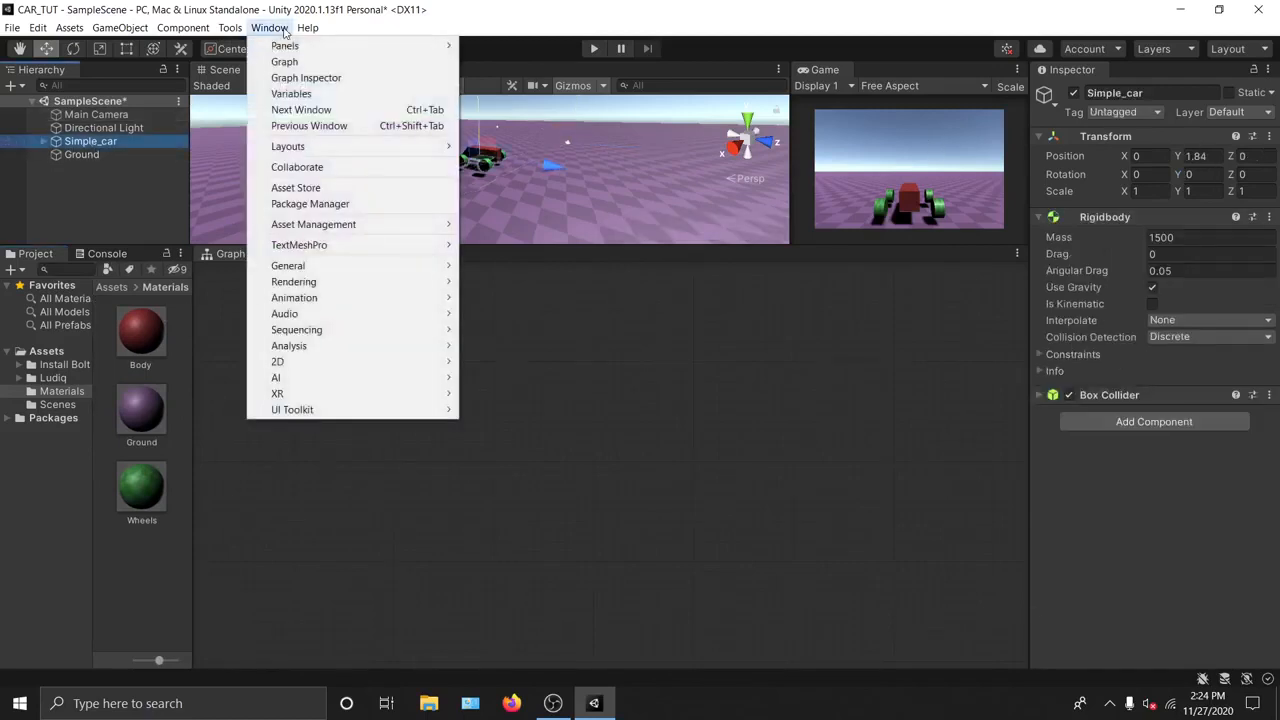
pyautogui.click(319, 82)
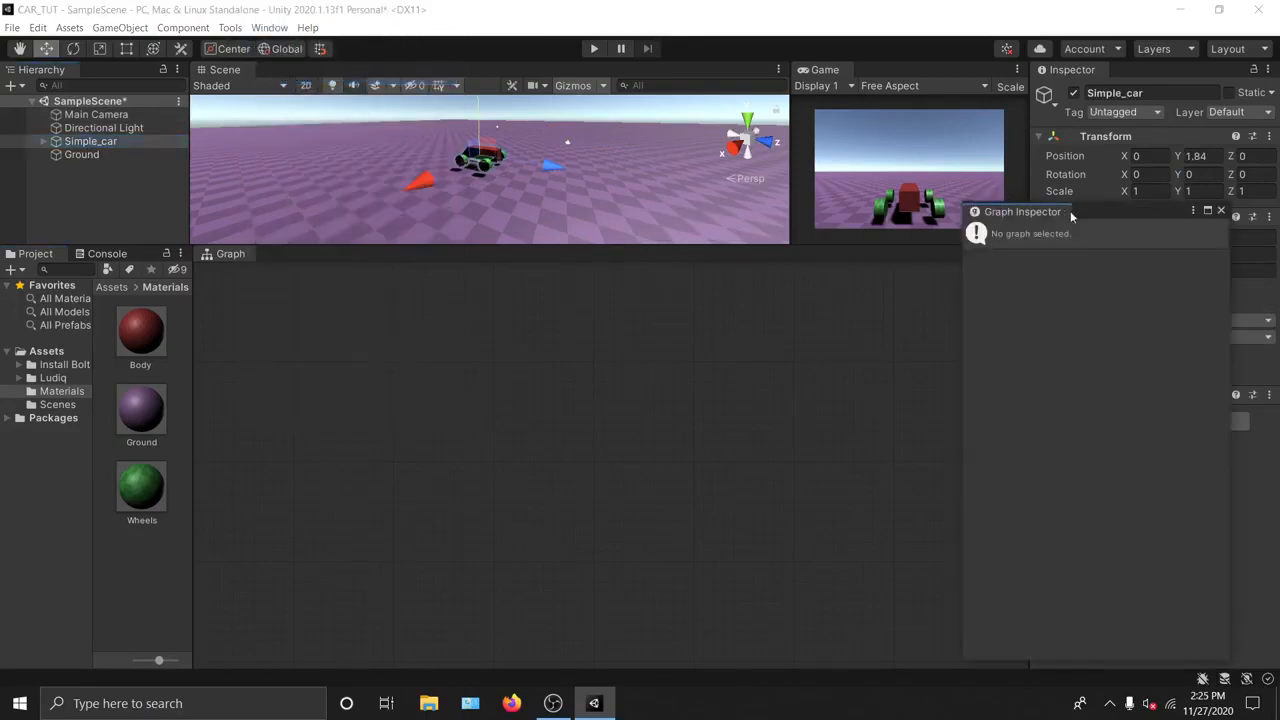
pyautogui.moveTo(1070, 211); pyautogui.dragTo(1146, 597)
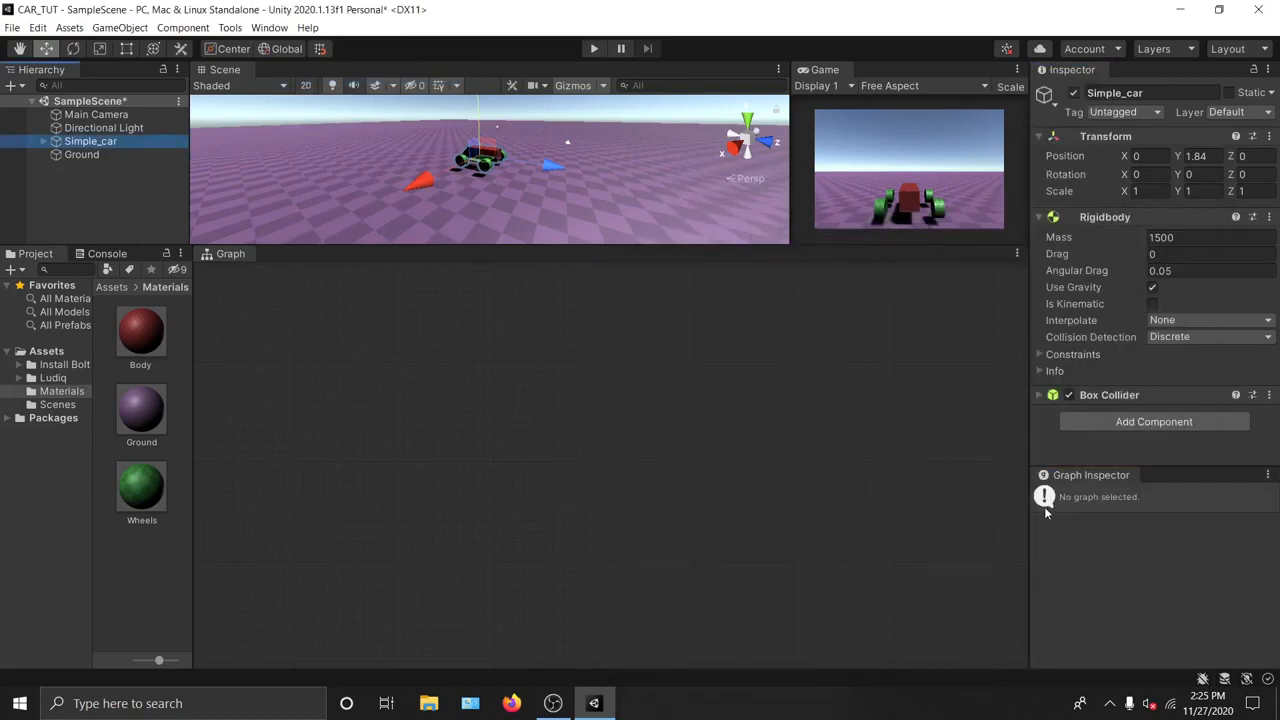
pyautogui.moveTo(1162, 465); pyautogui.dragTo(1162, 295)
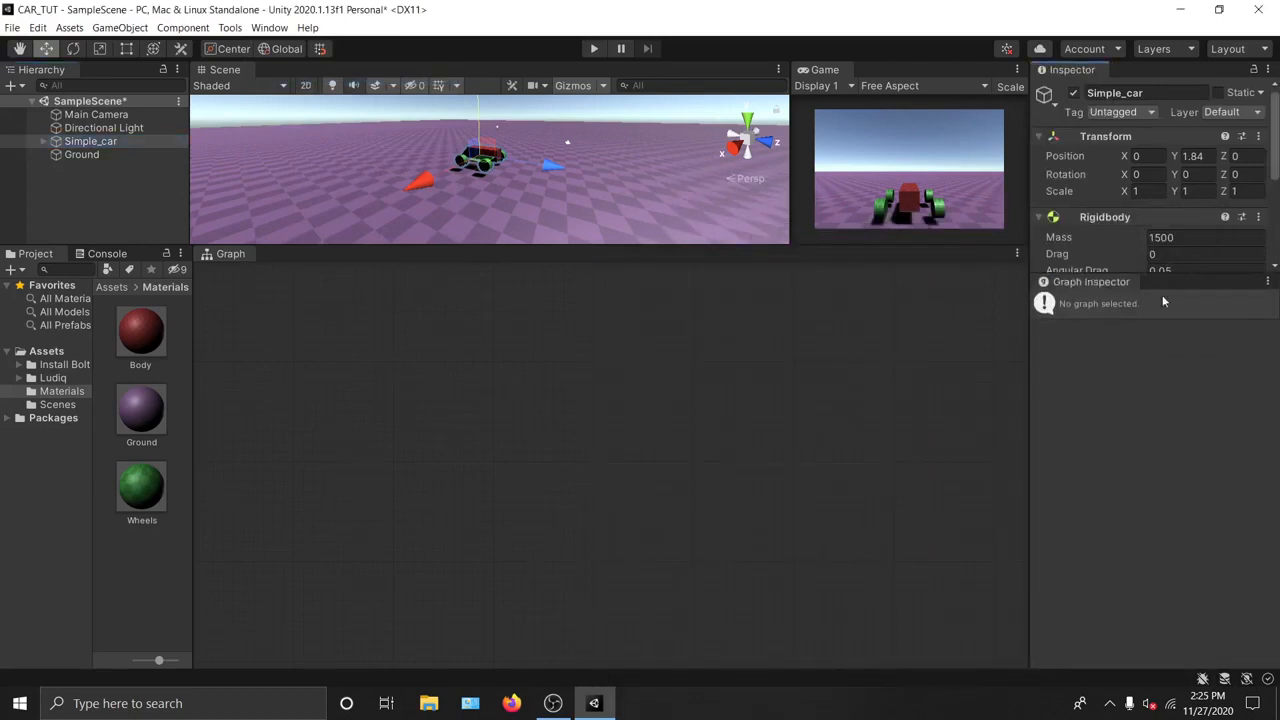
# Step: Open the Variables window, dock it in the same group as the Graph Inspector, and bring the Graph Inspector to the front
pyautogui.click(269, 28)
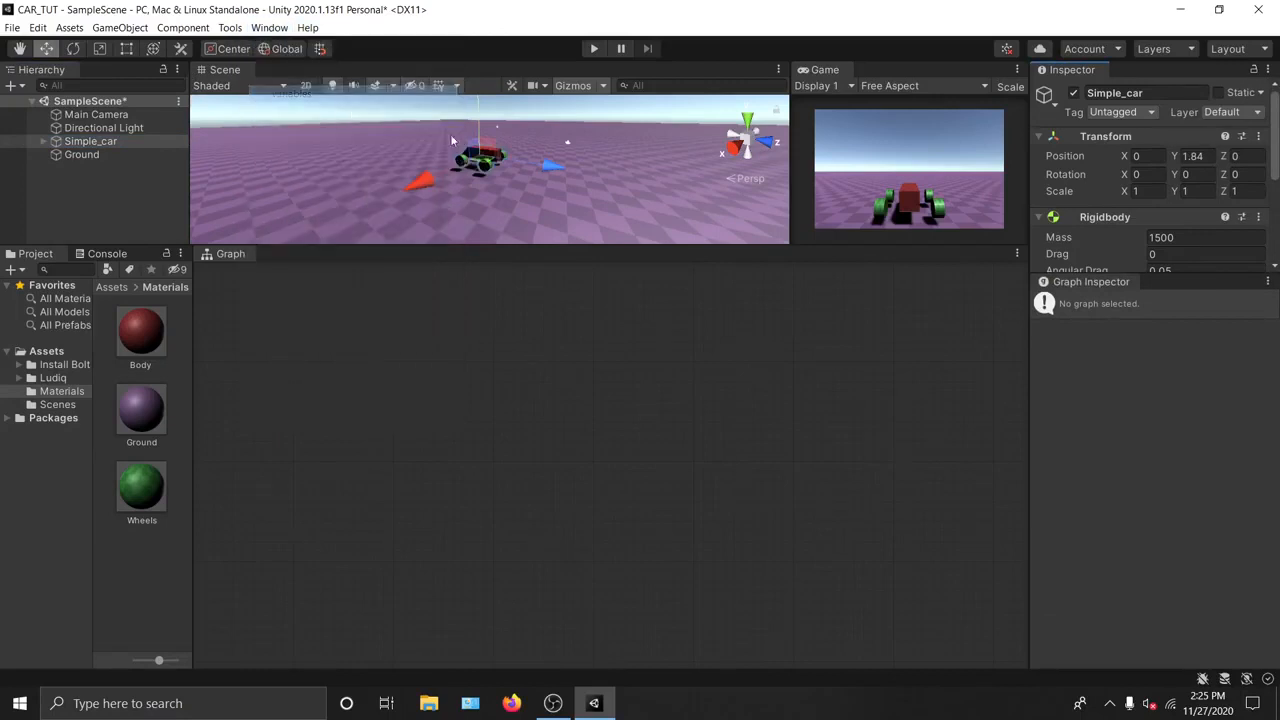
pyautogui.click(300, 94)
pyautogui.moveTo(742, 259); pyautogui.dragTo(1178, 324)
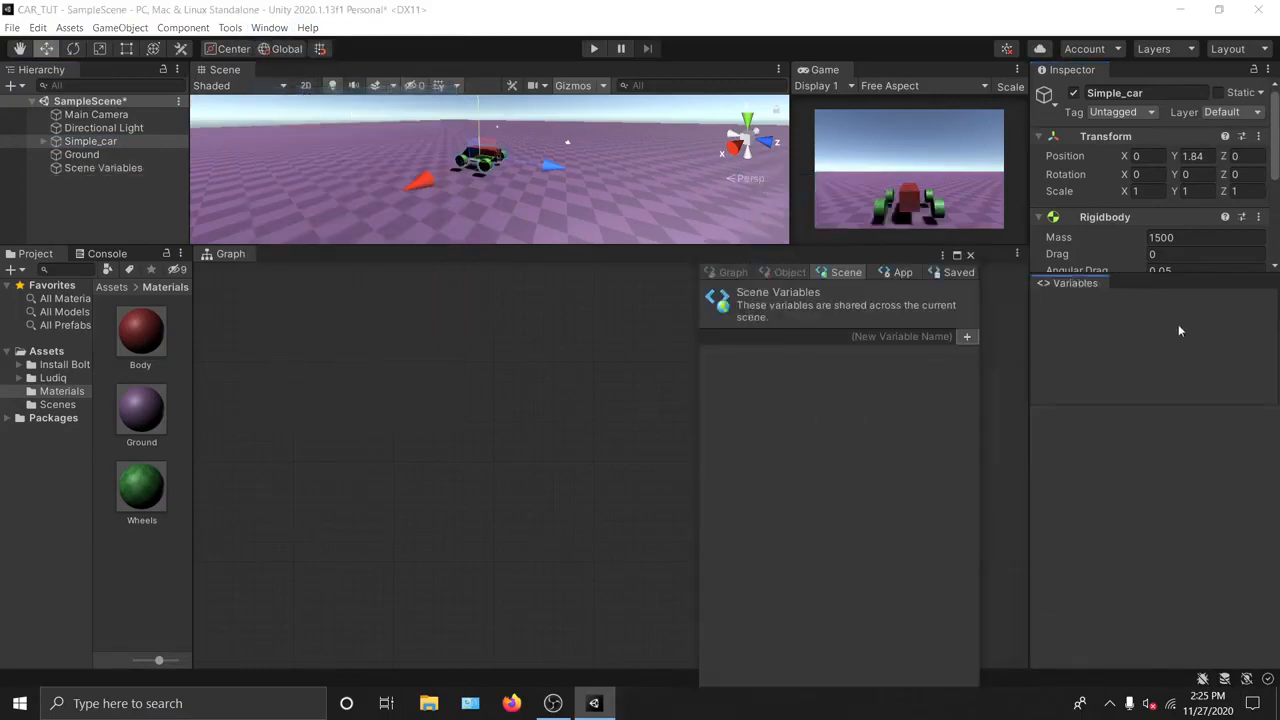
pyautogui.click(1172, 288)
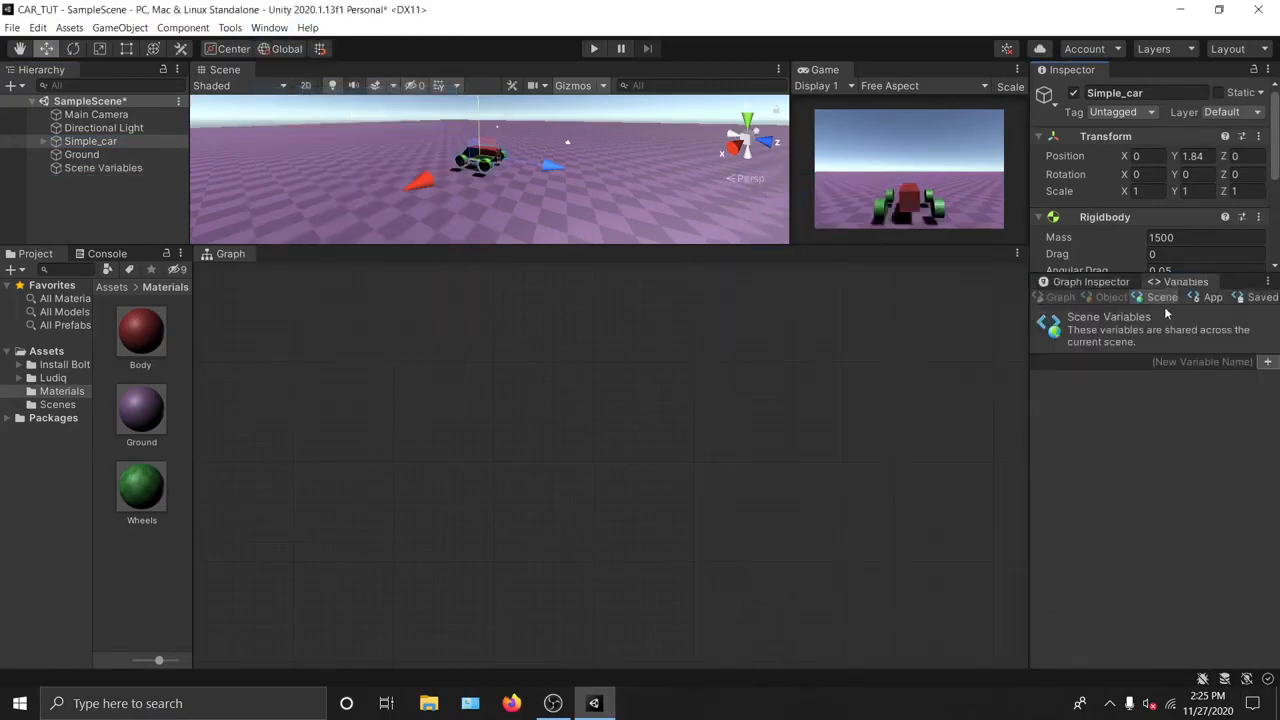
pyautogui.click(1110, 283)
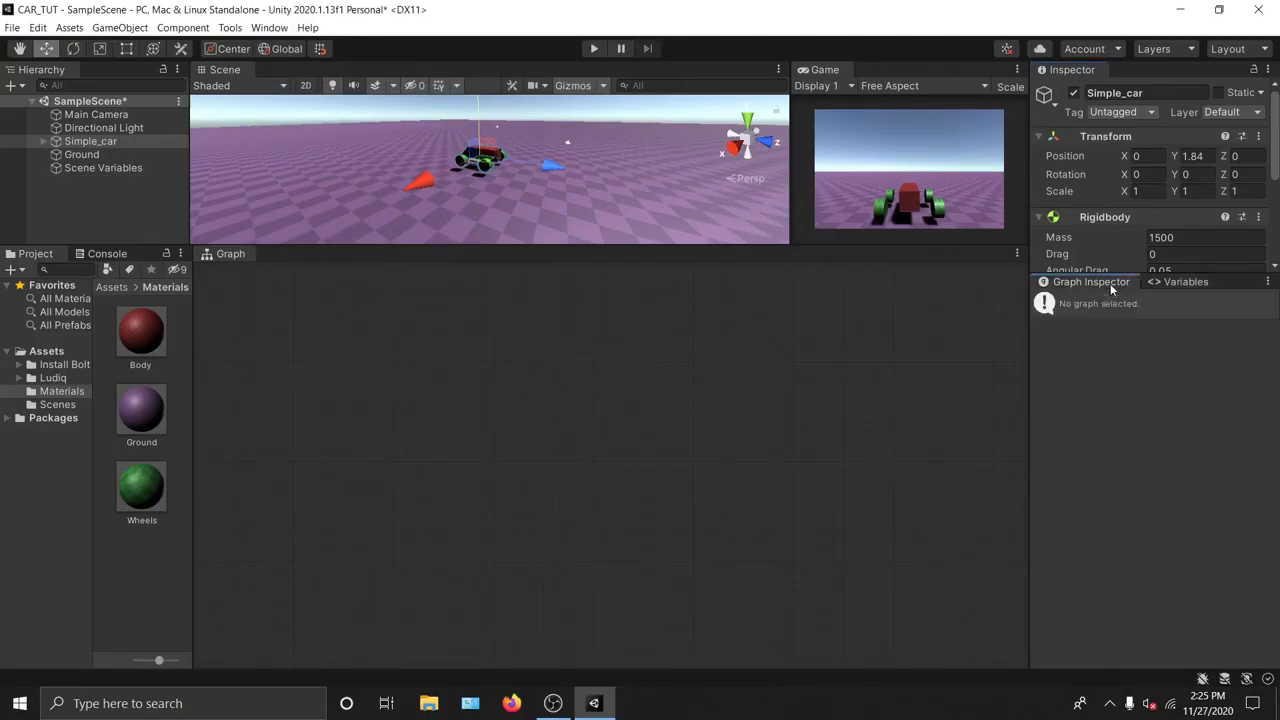
# Step: Narrow the Inspector column slightly and give the Inspector more height above the Graph Inspector
pyautogui.moveTo(1037, 358); pyautogui.dragTo(1075, 362)
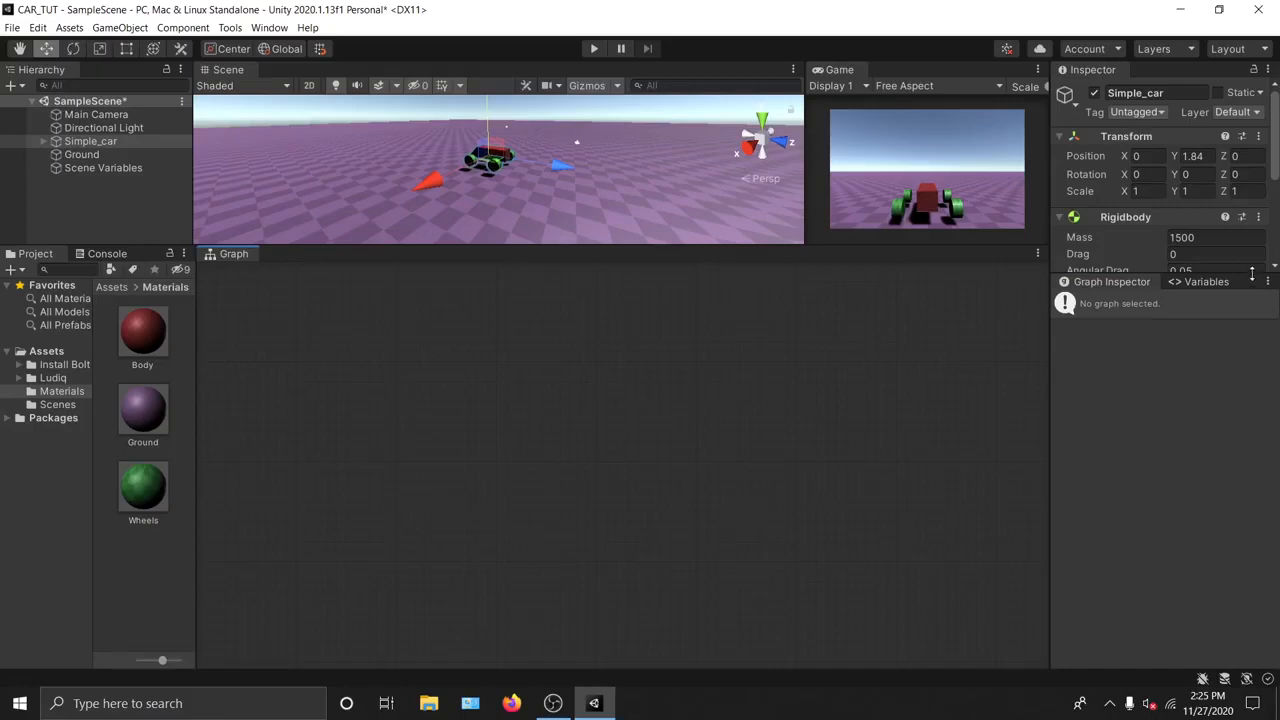
pyautogui.moveTo(1251, 275); pyautogui.dragTo(1251, 338)
pyautogui.moveTo(588, 148); pyautogui.dragTo(582, 154, button='middle')
pyautogui.scroll(4, 580, 160)
pyautogui.scroll(1, 582, 154)
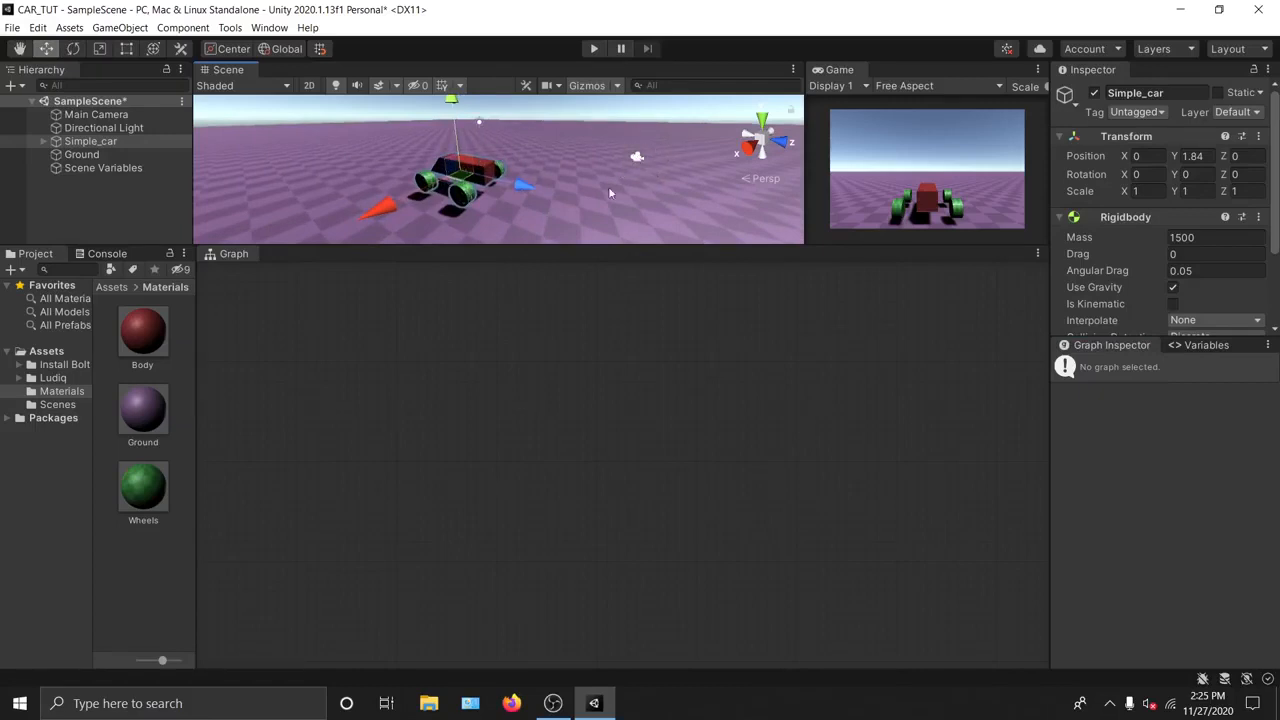
pyautogui.keyDown('alt'); pyautogui.click(523, 365); pyautogui.keyUp('alt')
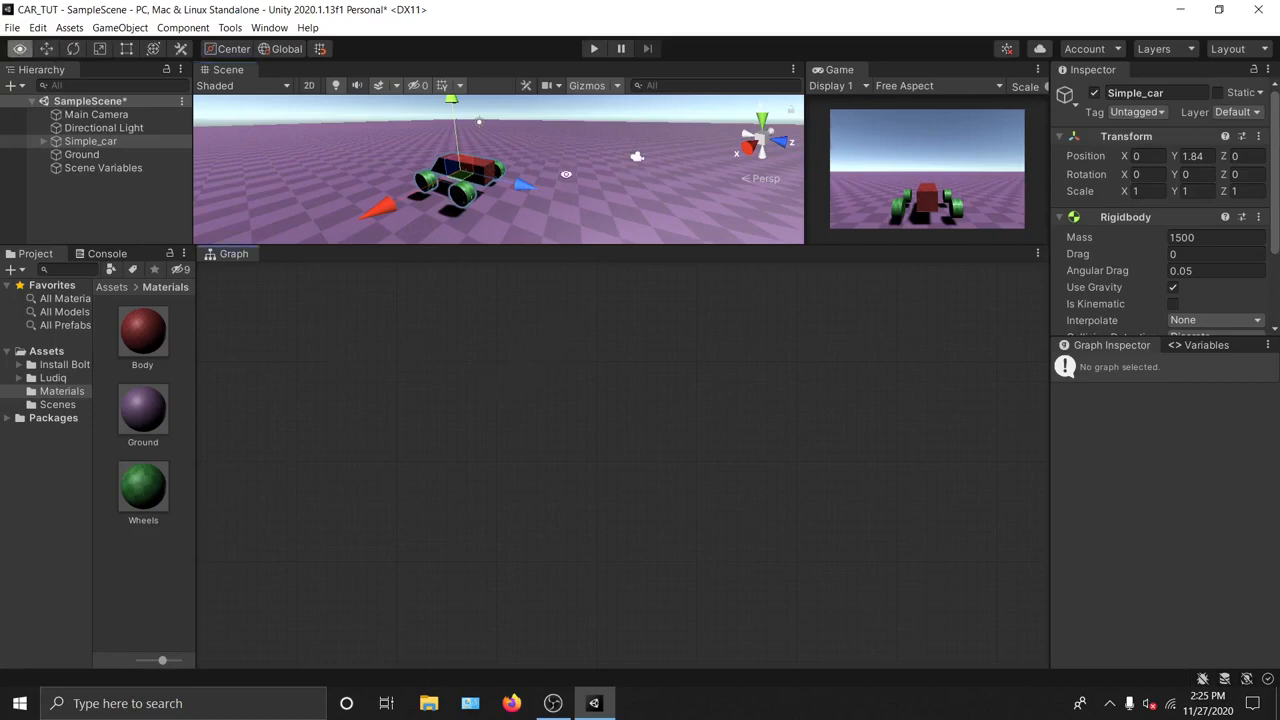
pyautogui.keyDown('alt'); pyautogui.moveTo(566, 174); pyautogui.dragTo(638, 150); pyautogui.keyUp('alt')
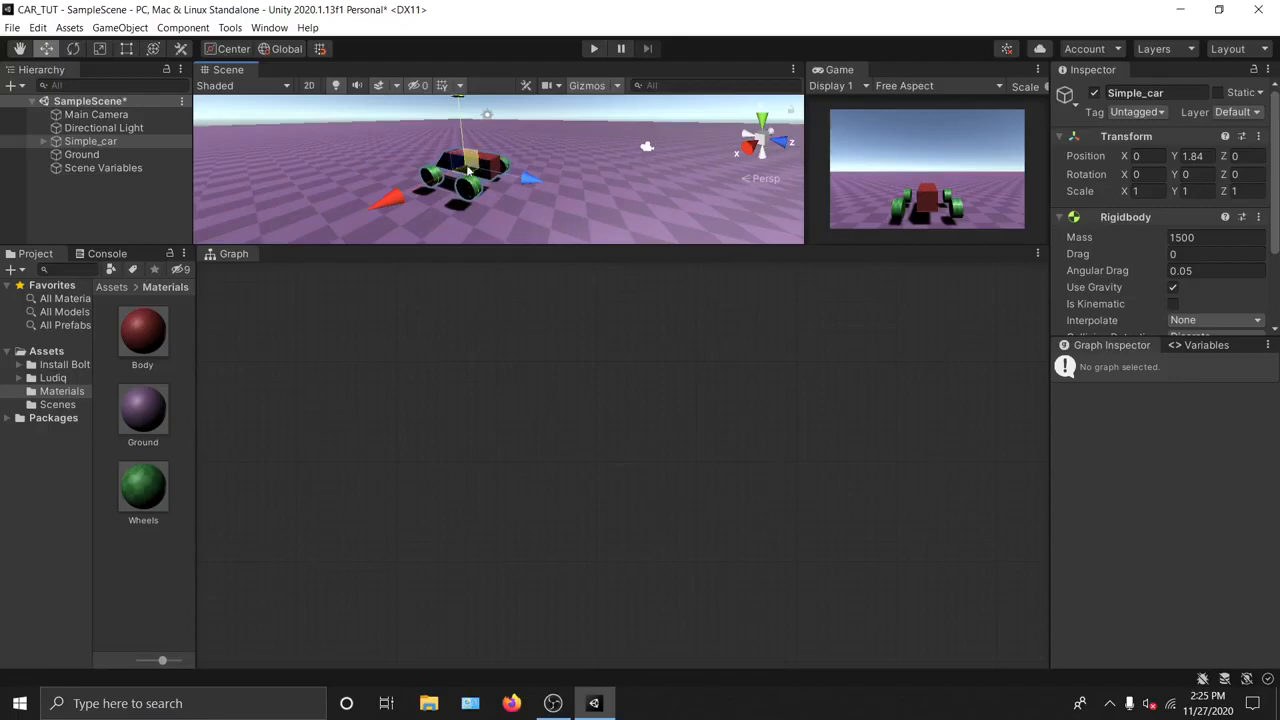
pyautogui.press('alt')
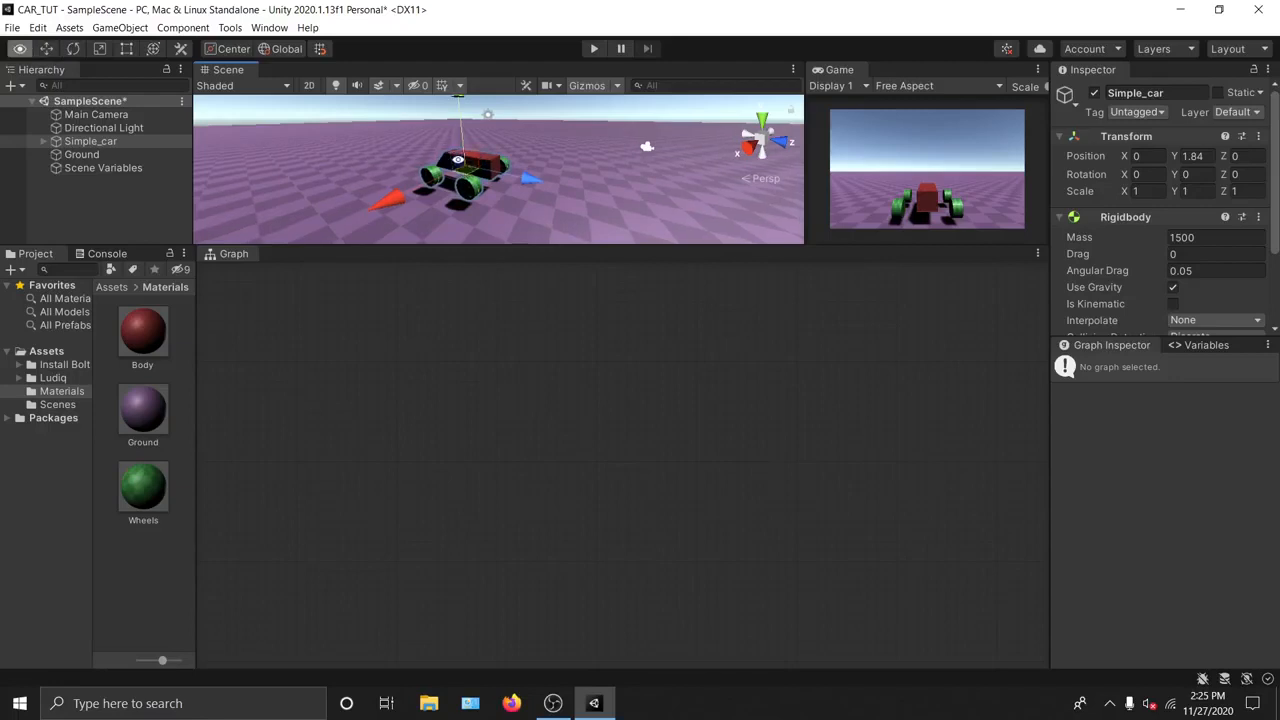
# Step: Select the Main Camera in the Scene view and collapse its camera preview
pyautogui.keyDown('alt'); pyautogui.moveTo(458, 160); pyautogui.dragTo(503, 160); pyautogui.keyUp('alt')
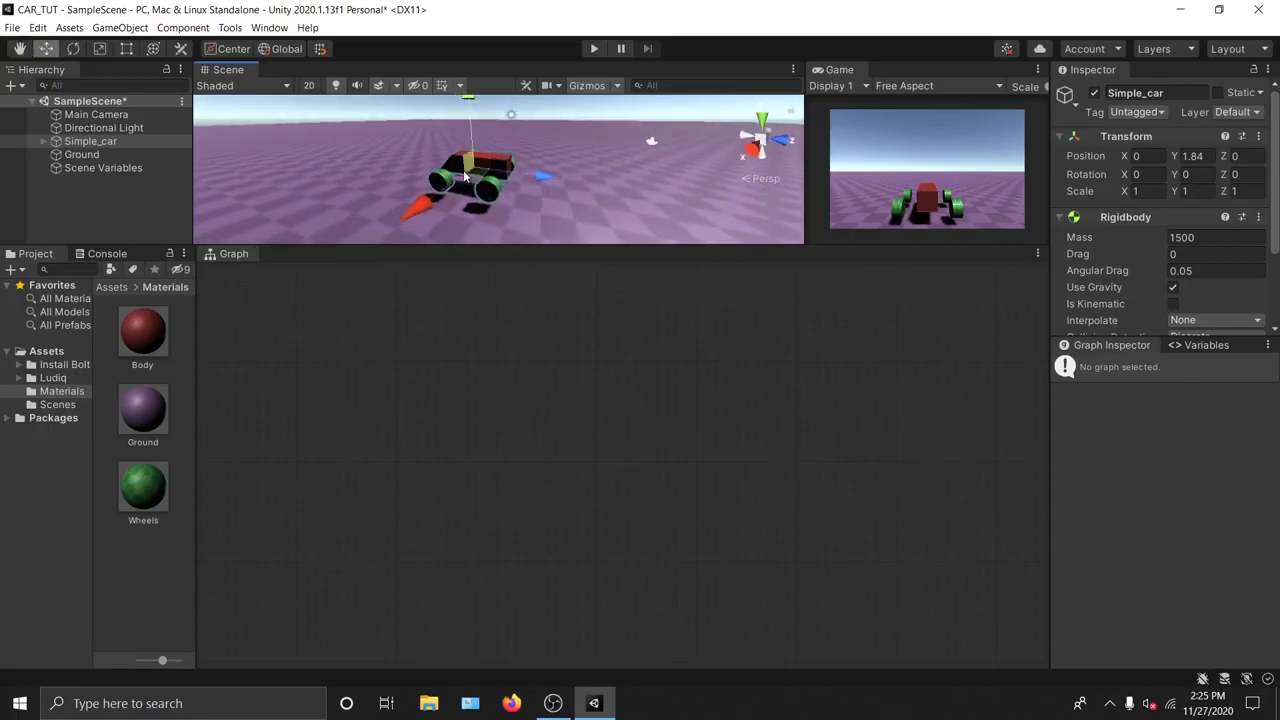
pyautogui.click(651, 143)
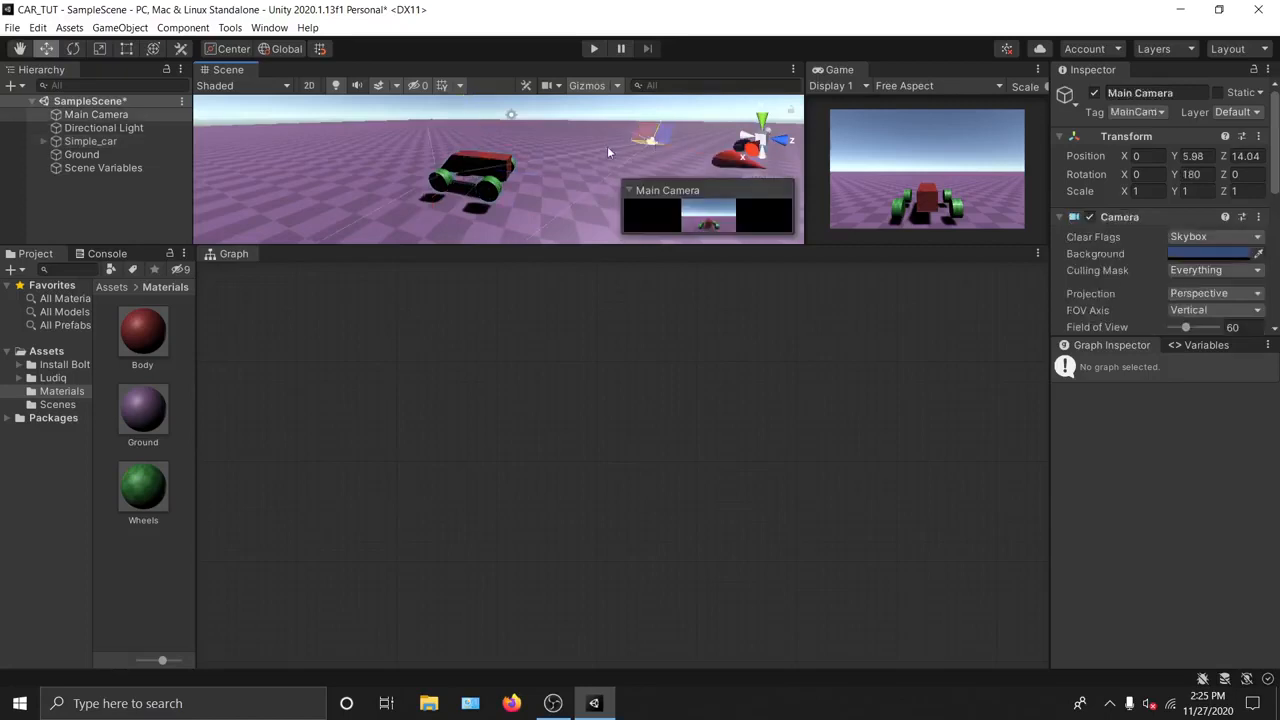
pyautogui.click(476, 174)
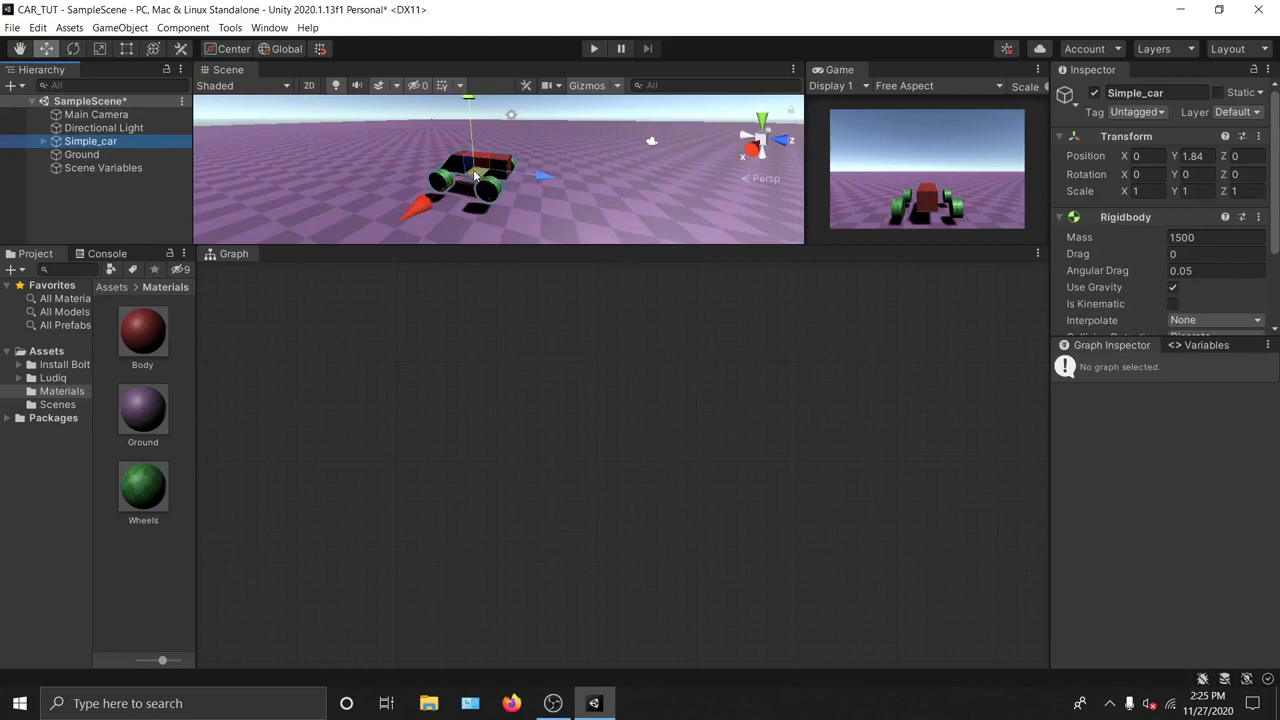
pyautogui.click(651, 145)
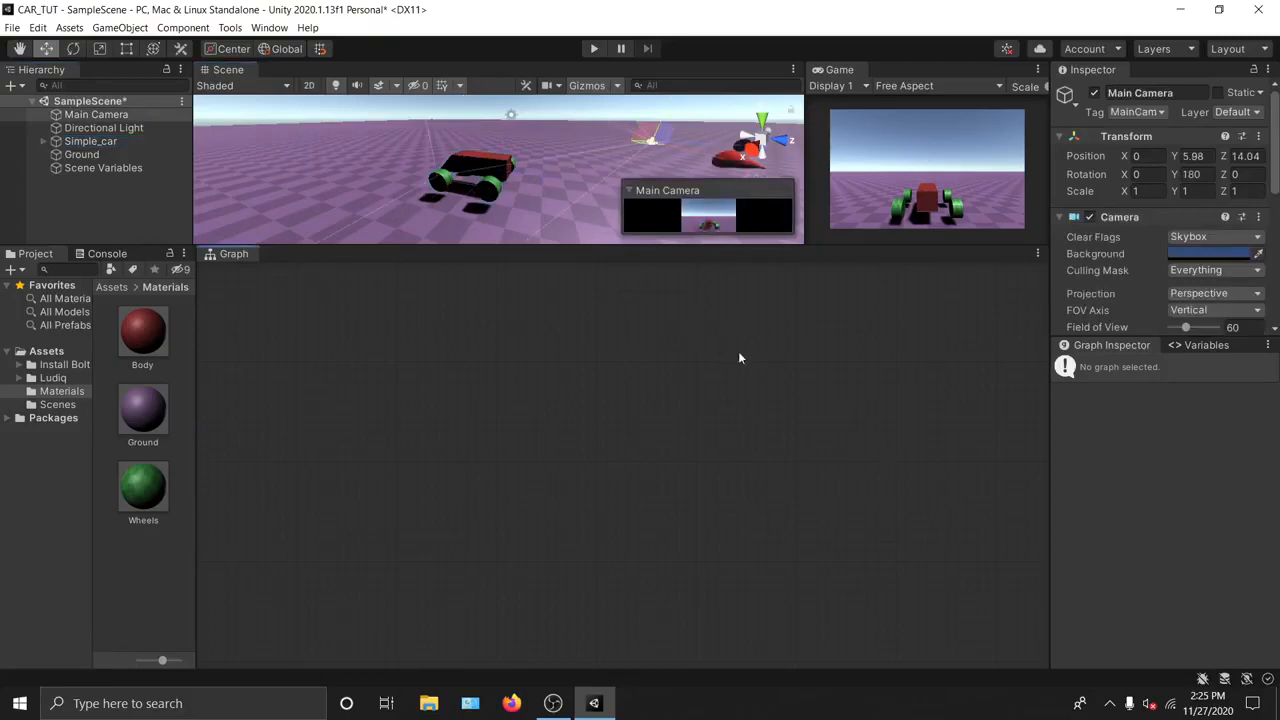
pyautogui.press('alt')
pyautogui.click(630, 190)
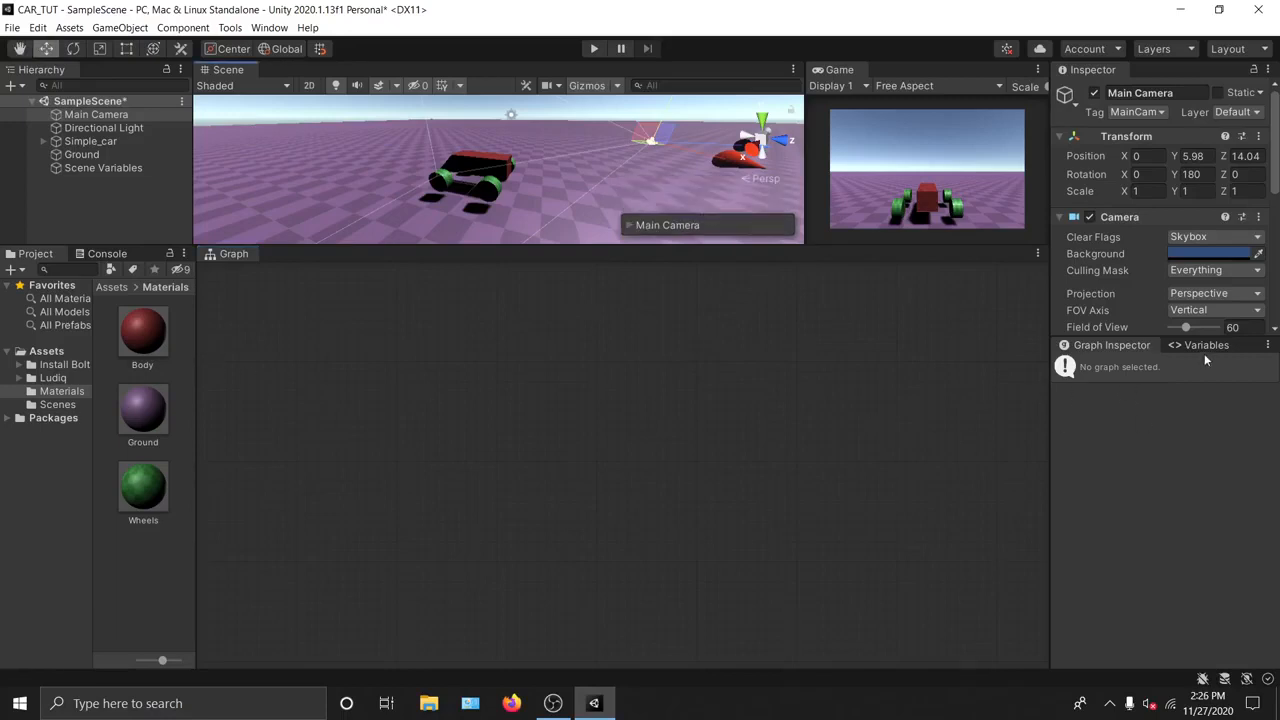
# Step: Give the Scene and Game views more height above the Graph window and save the scene with the Main Camera selected
pyautogui.moveTo(683, 246); pyautogui.dragTo(683, 323)
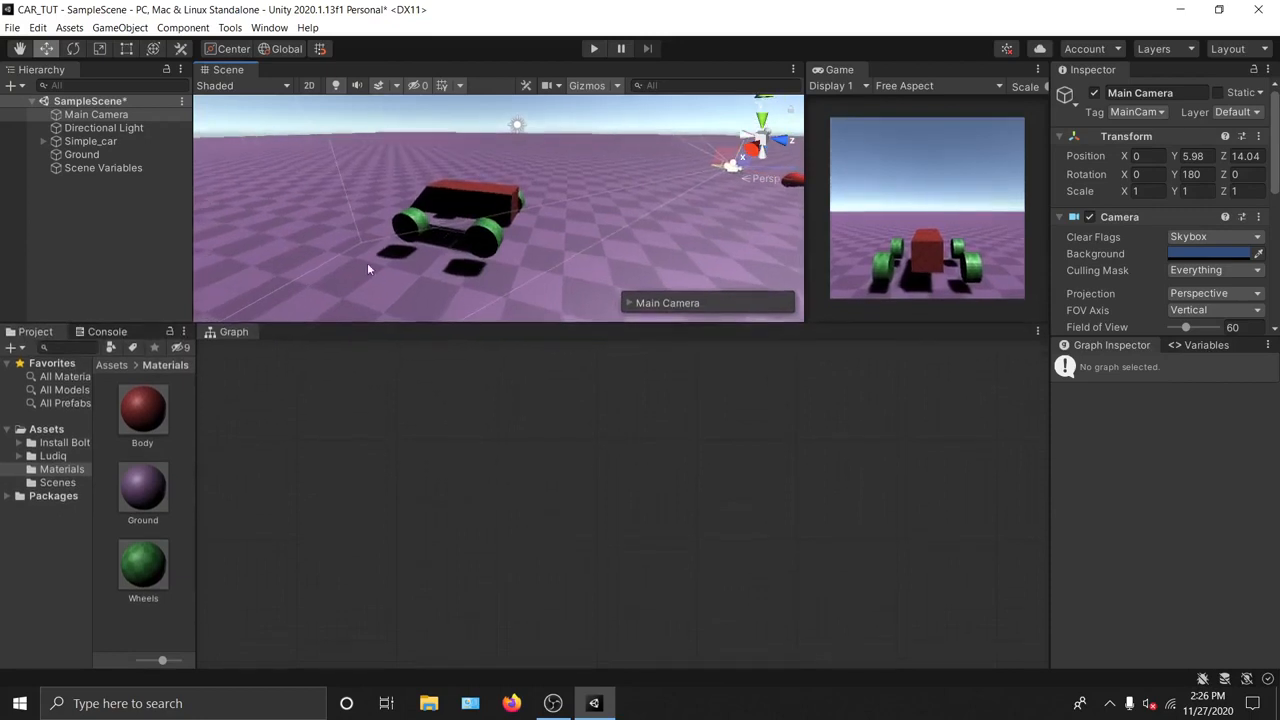
pyautogui.click(96, 115)
pyautogui.hotkey('ctrl', 's')
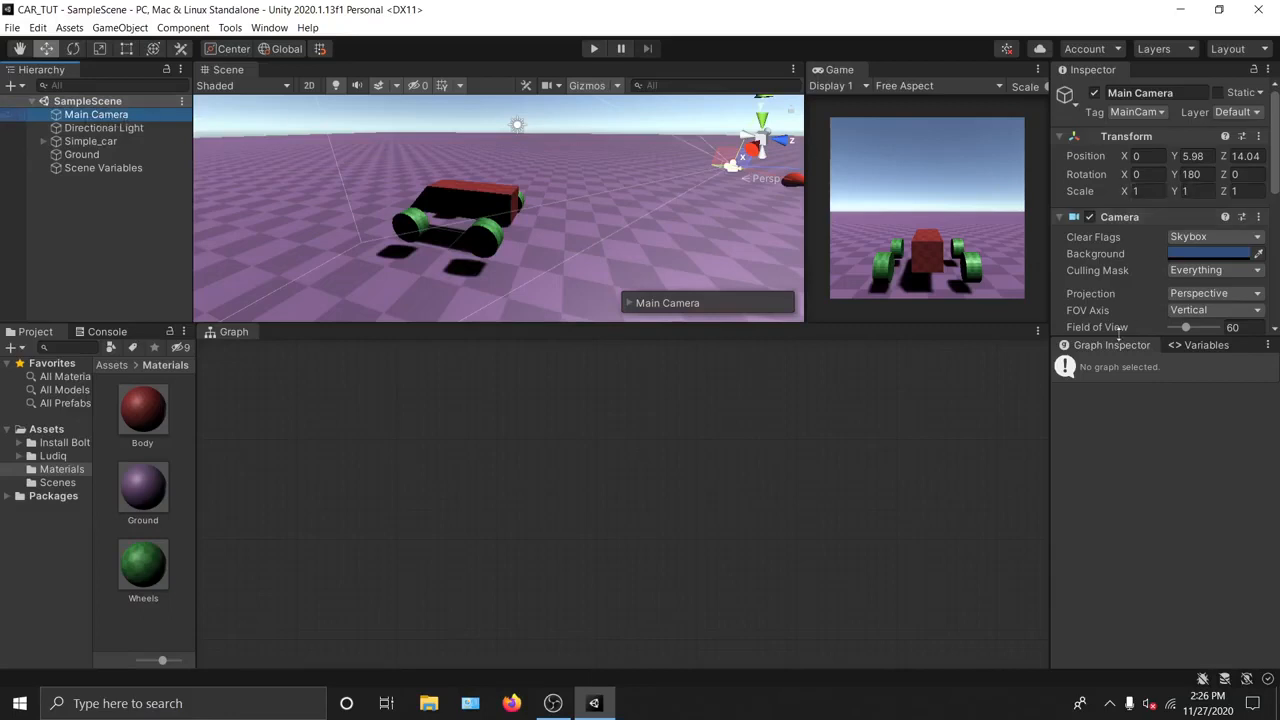
# Step: Add a scene variable named offset and set its type to Vector 3
pyautogui.click(1210, 346)
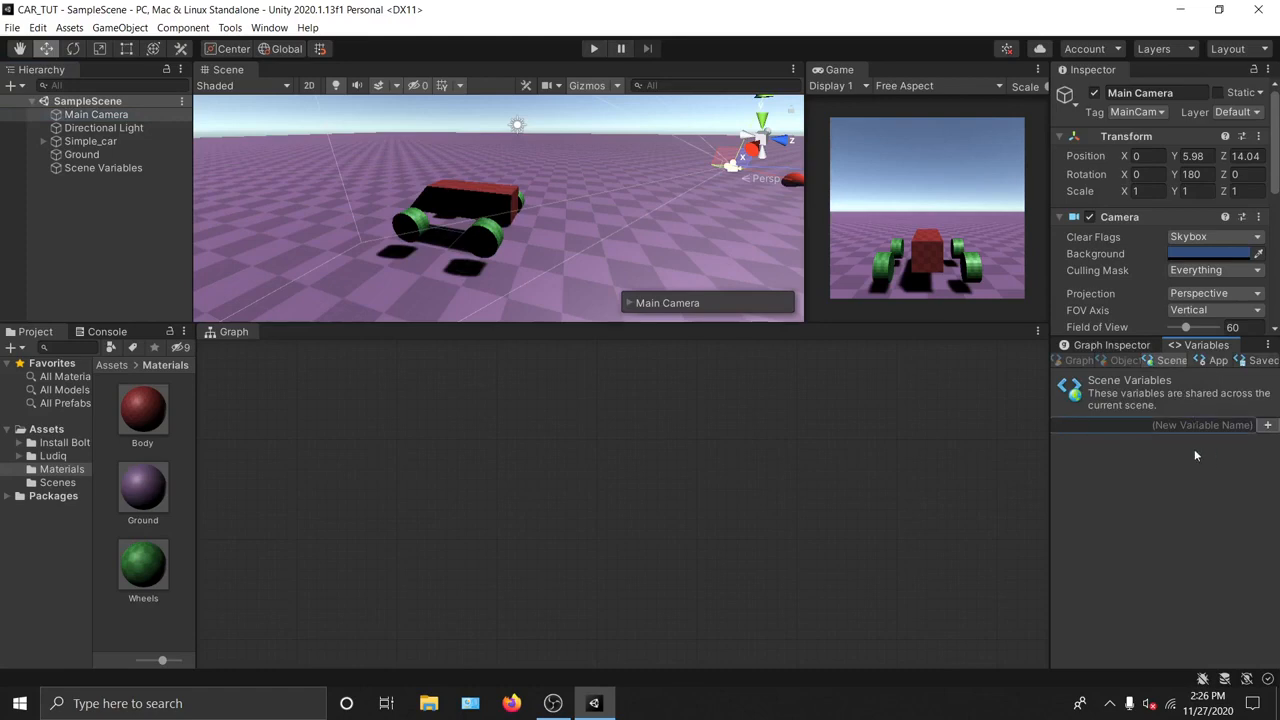
pyautogui.write('offset')
pyautogui.click(1268, 426)
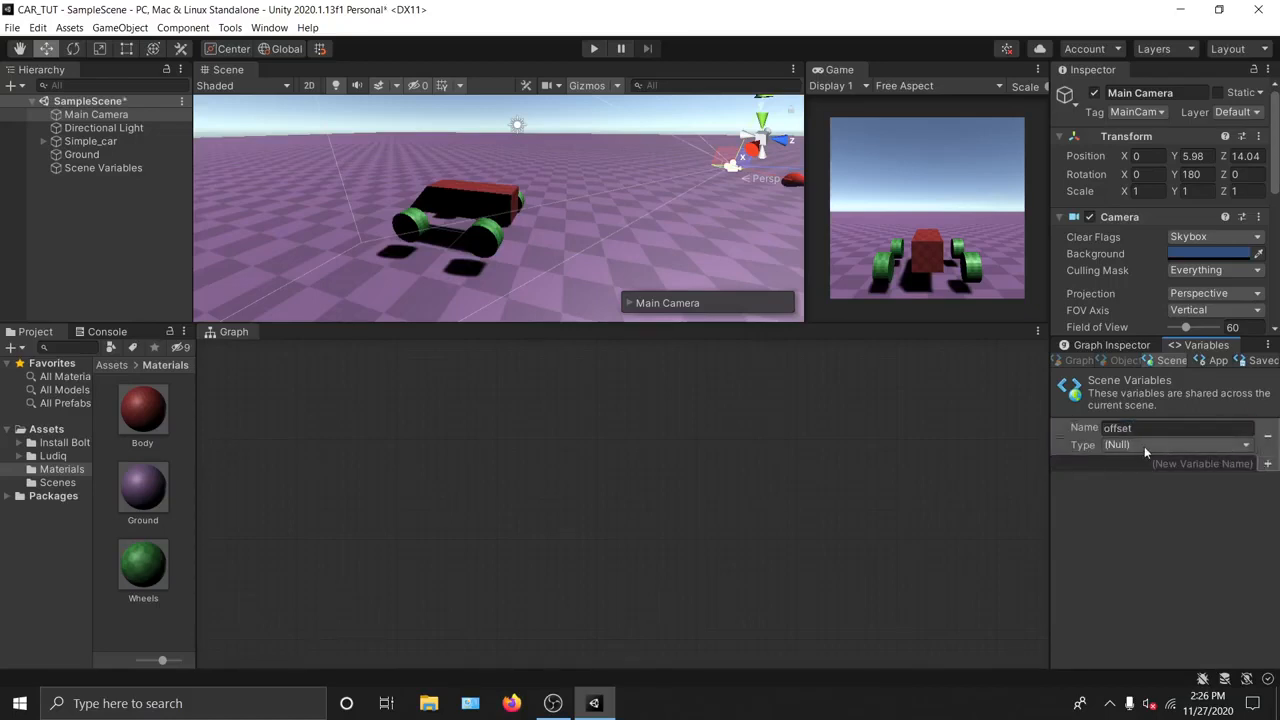
pyautogui.click(1144, 446)
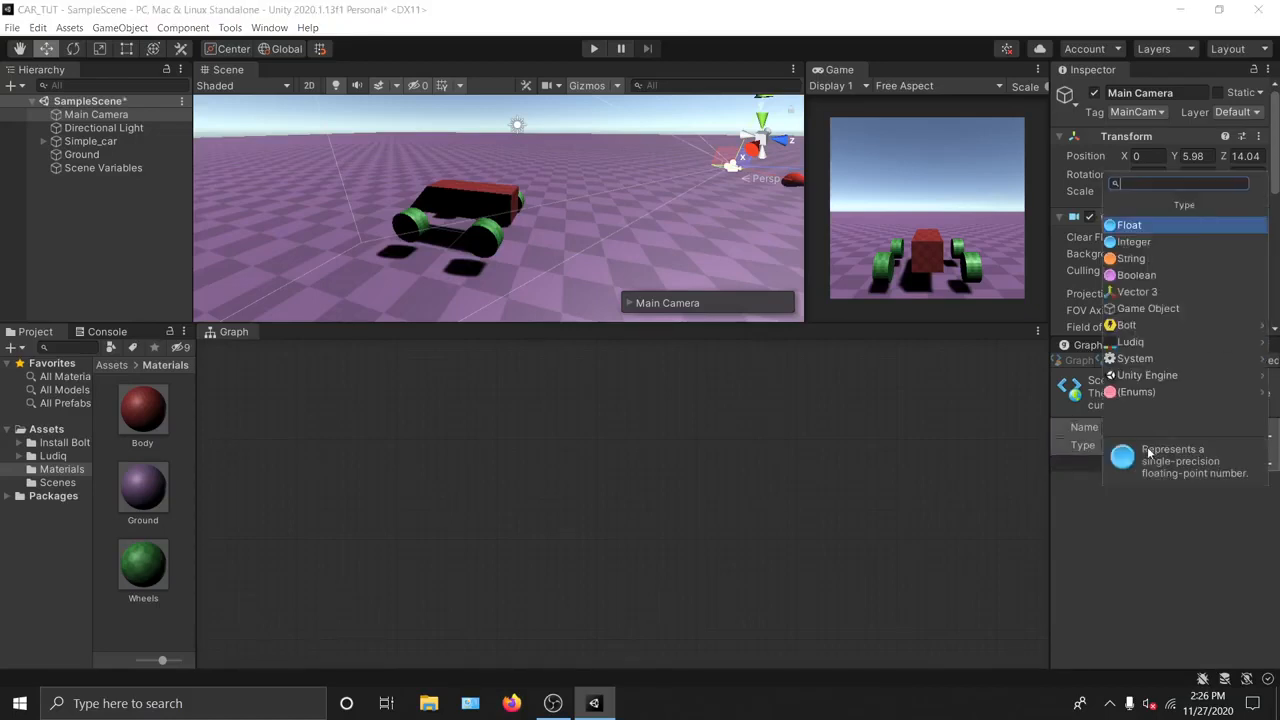
pyautogui.click(1136, 292)
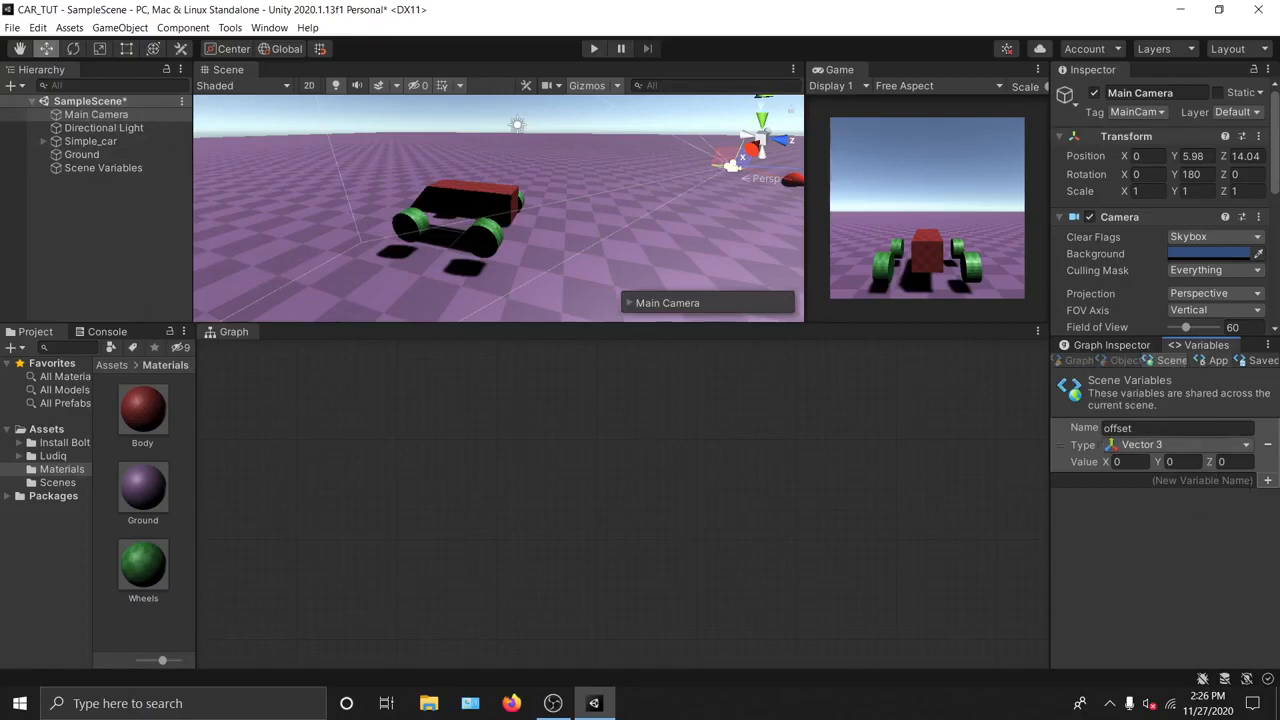
# Step: Enlarge the Inspector over the Graph Inspector and add a Bolt Flow Machine component to the Main Camera
pyautogui.keyDown('alt'); pyautogui.moveTo(224, 165); pyautogui.dragTo(420, 175); pyautogui.keyUp('alt')
pyautogui.moveTo(1240, 339); pyautogui.dragTo(1244, 539)
pyautogui.scroll(-5, 1182, 440)
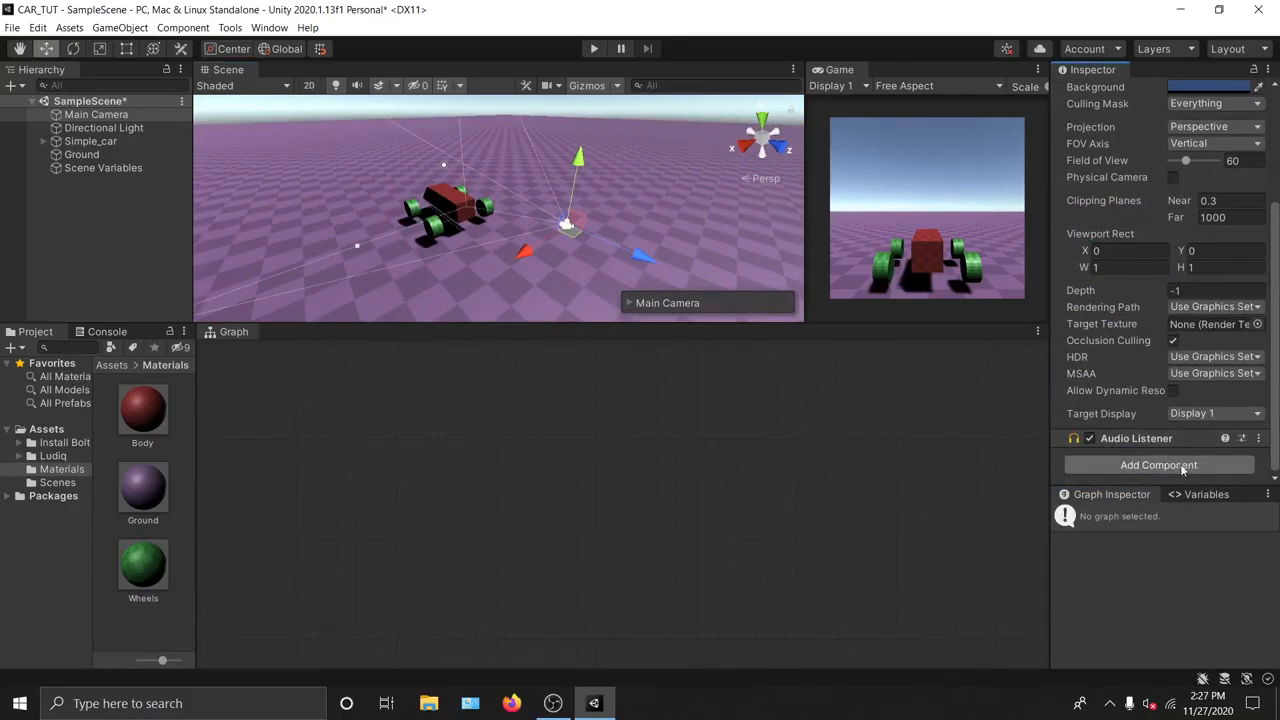
pyautogui.click(1183, 466)
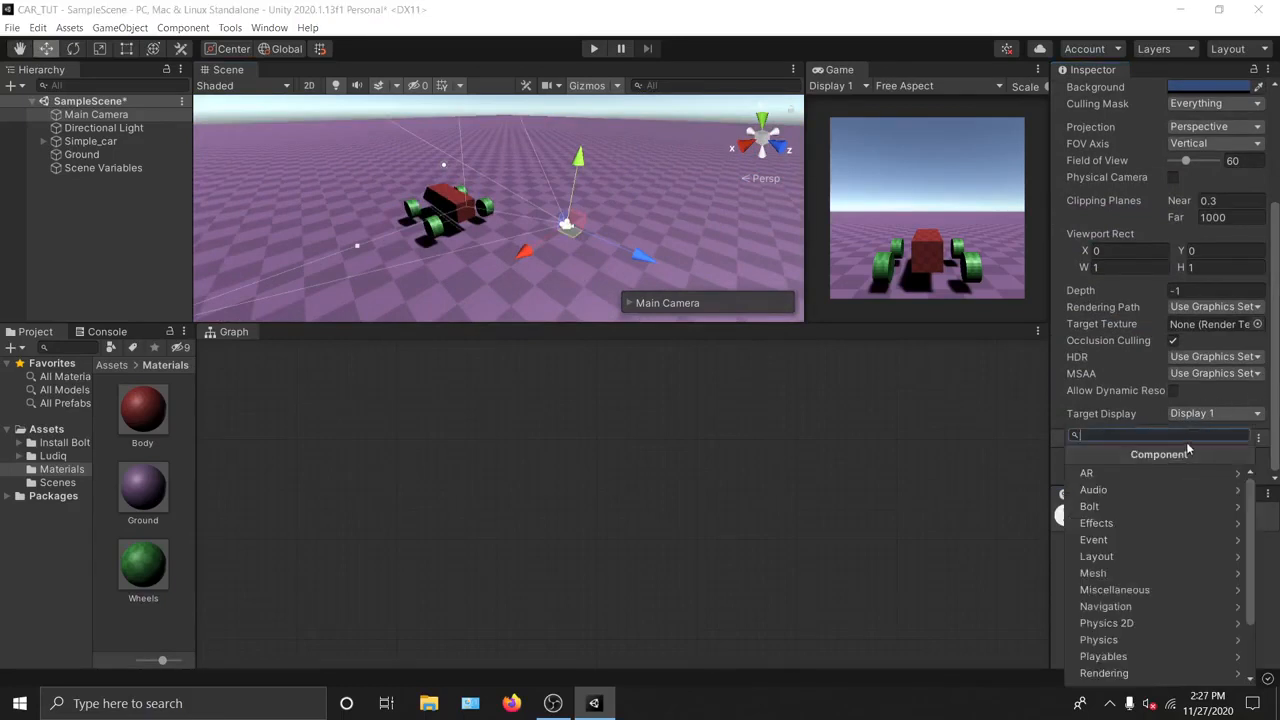
pyautogui.click(1140, 510)
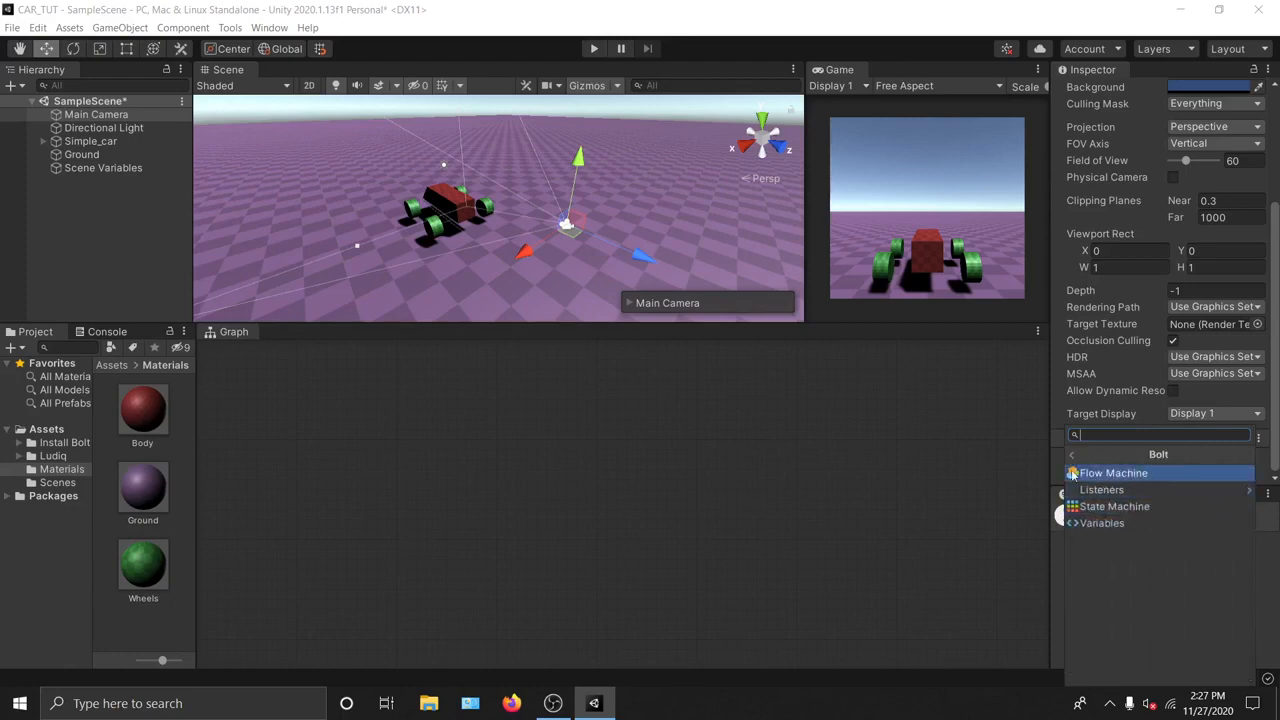
pyautogui.click(1108, 476)
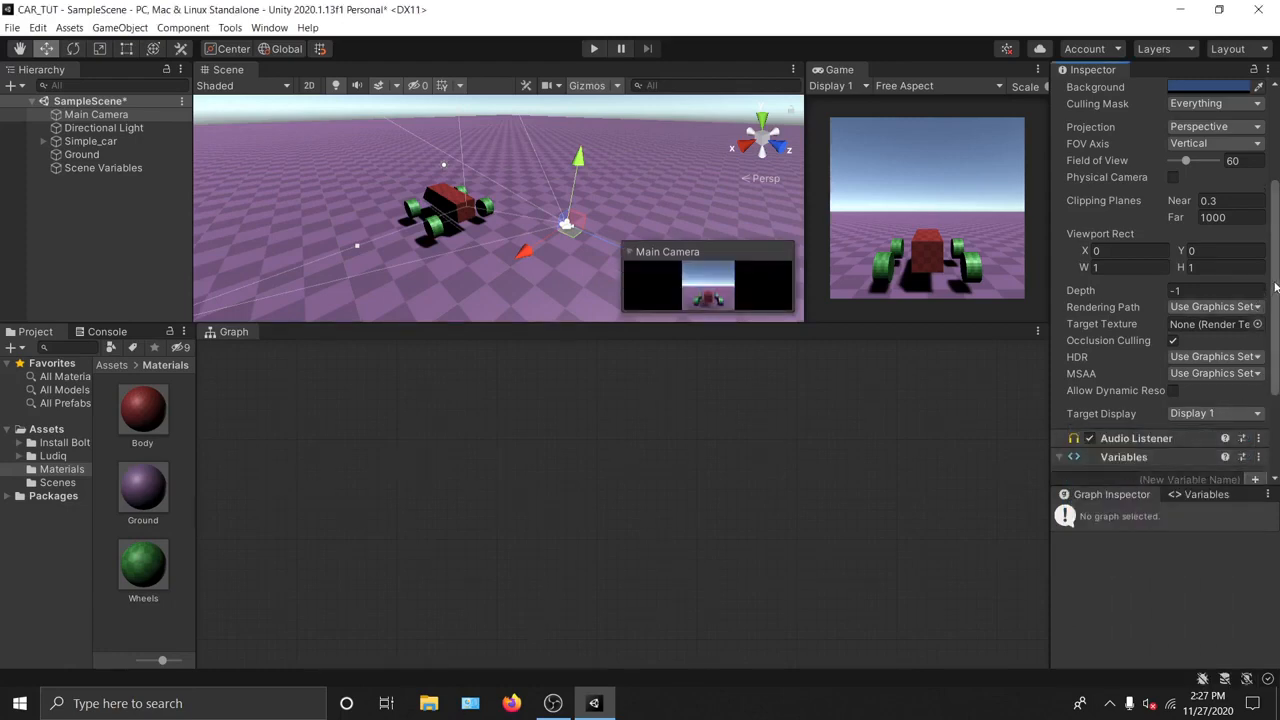
# Step: Keep the Flow Machine source as Macro and start a new macro in a new Assets subfolder named Macros
pyautogui.scroll(-3, 1259, 355)
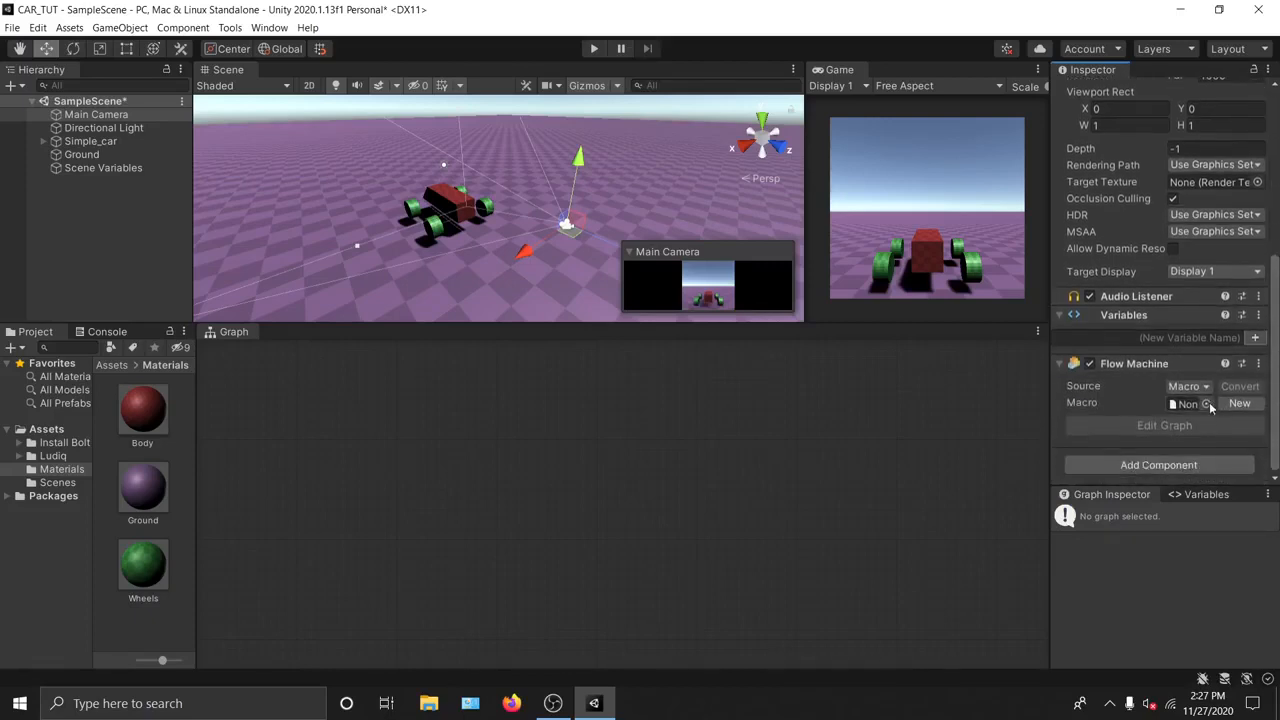
pyautogui.click(1206, 390)
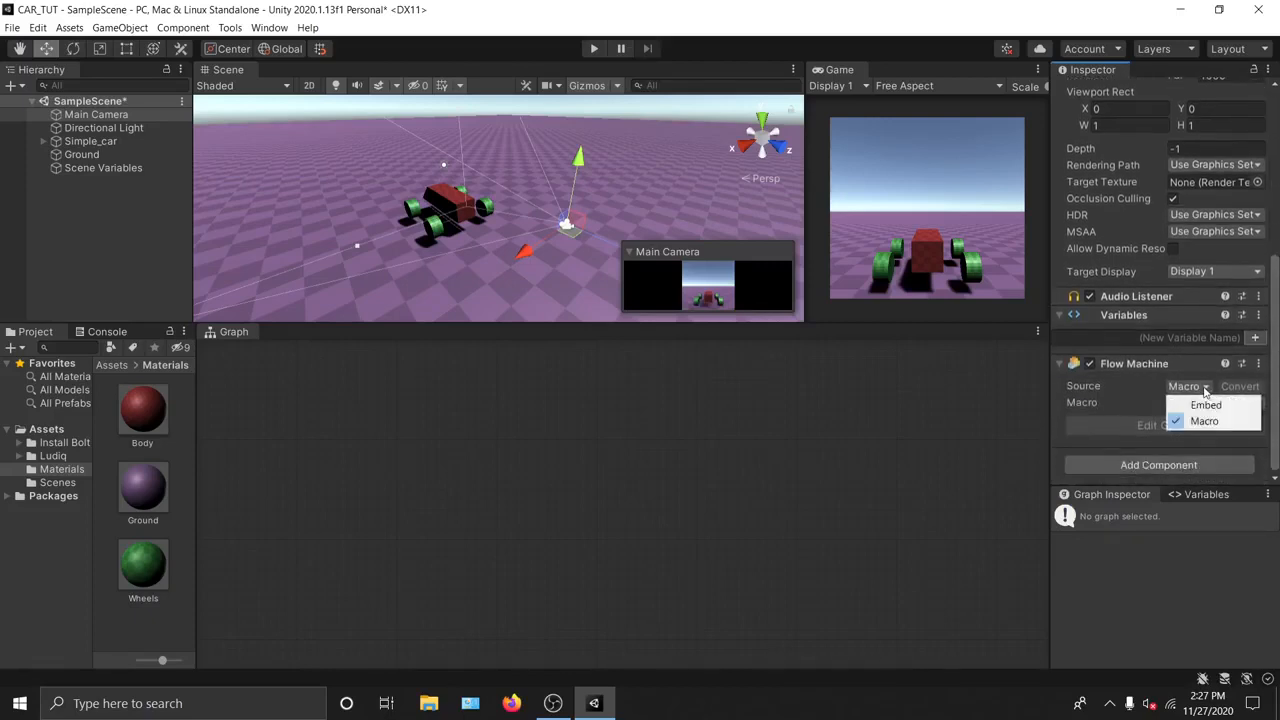
pyautogui.click(1218, 428)
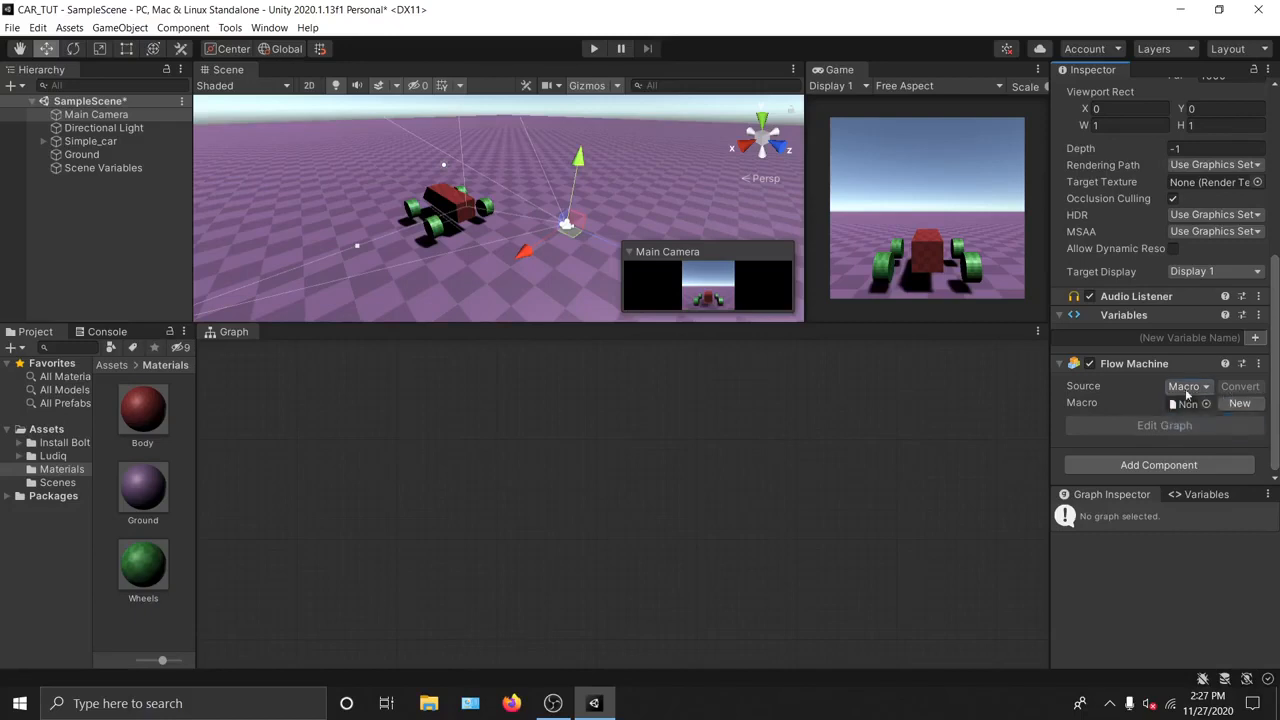
pyautogui.click(1240, 404)
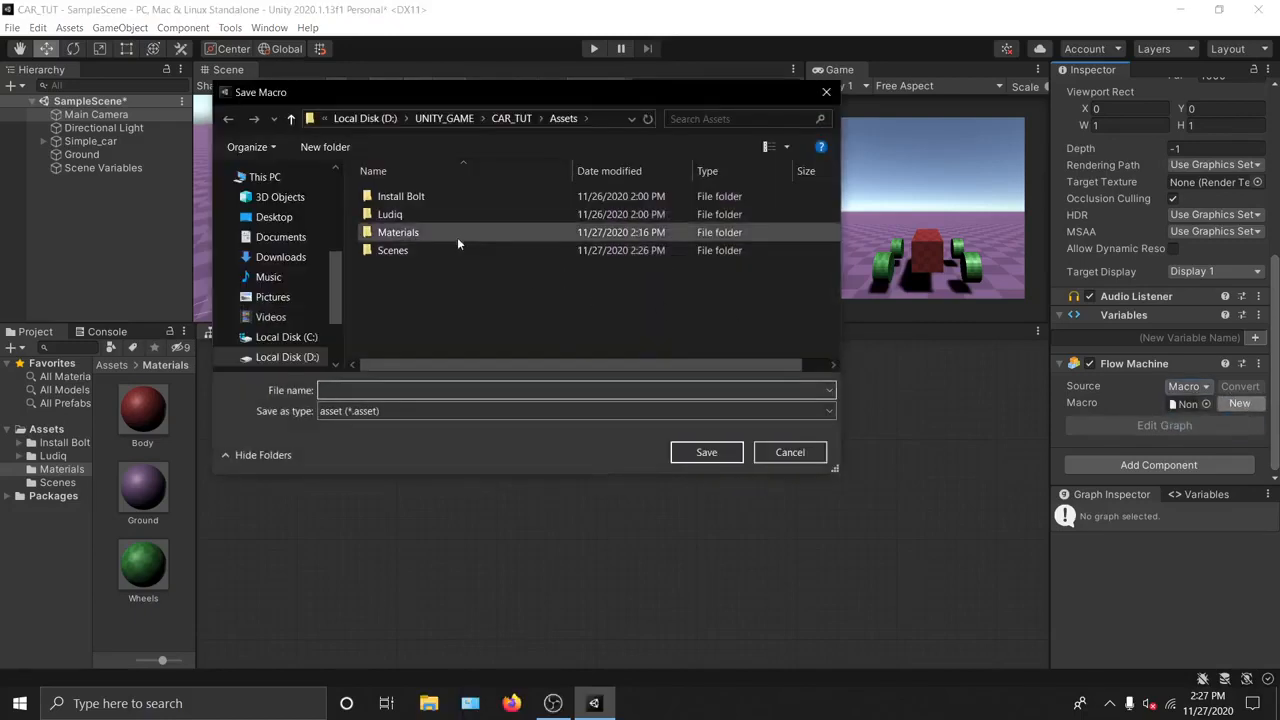
pyautogui.click(328, 150)
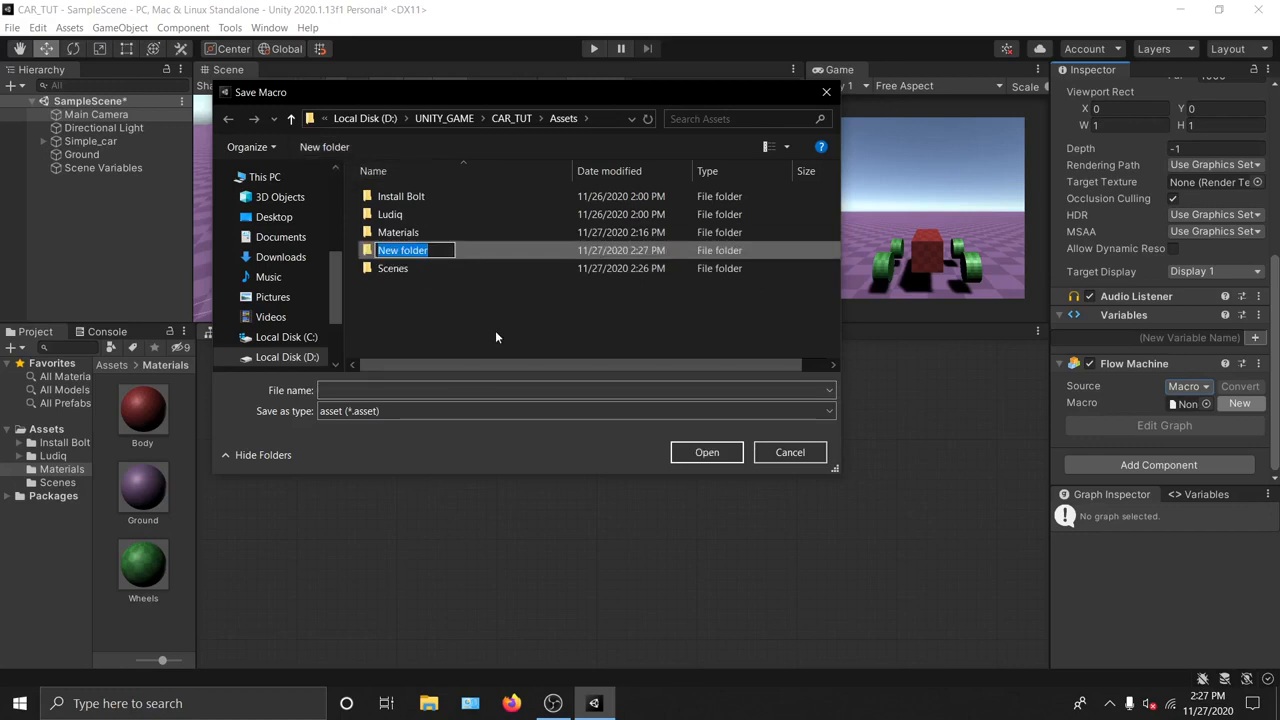
pyautogui.write('Macros')
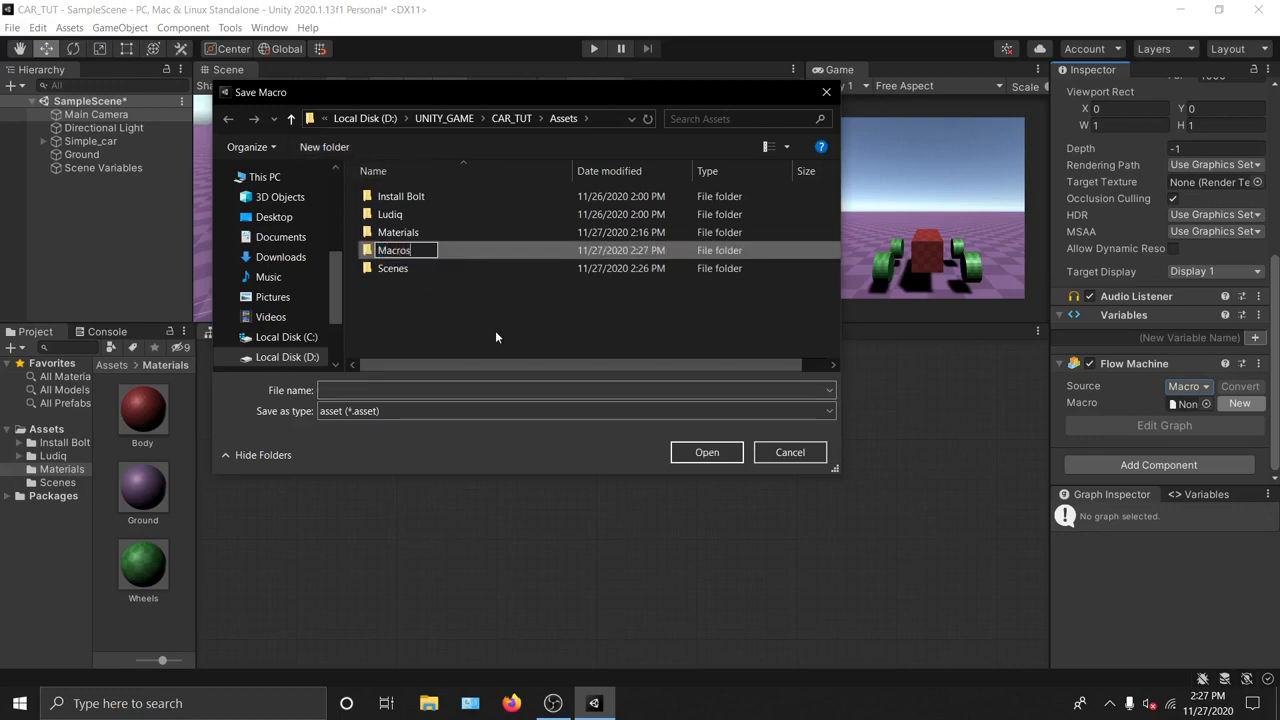
pyautogui.press('Return')
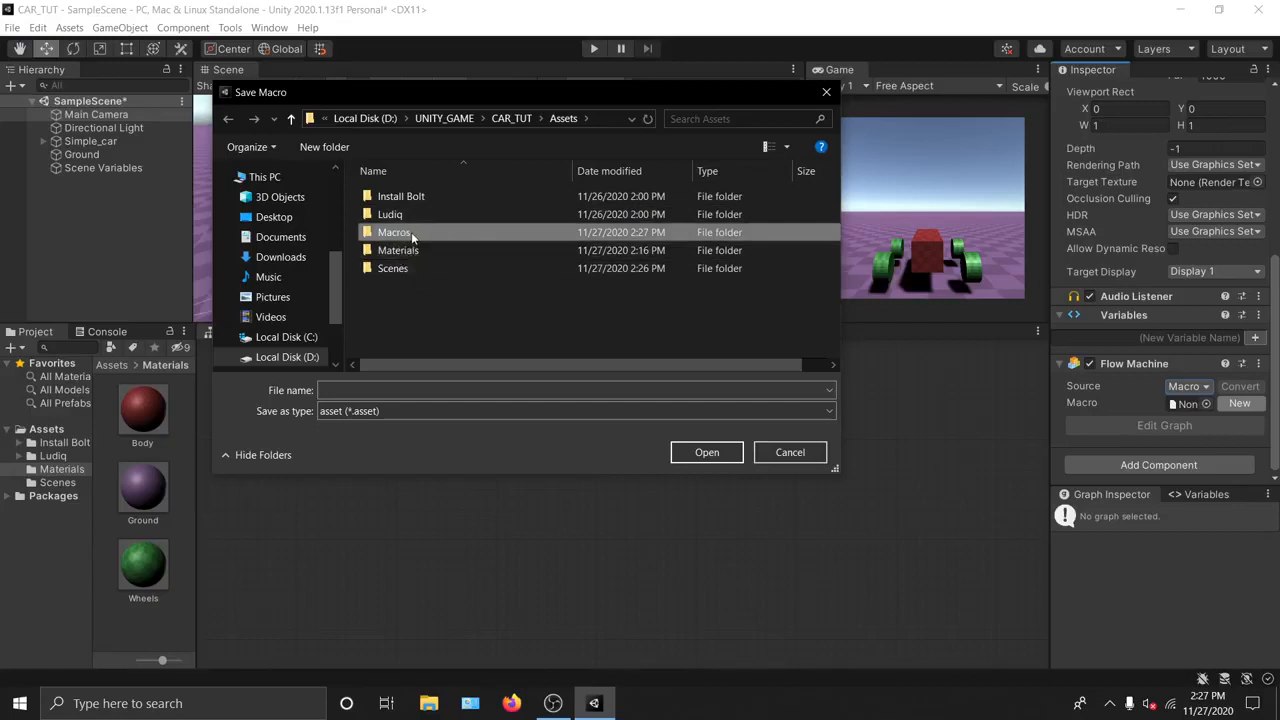
pyautogui.doubleClick(394, 232)
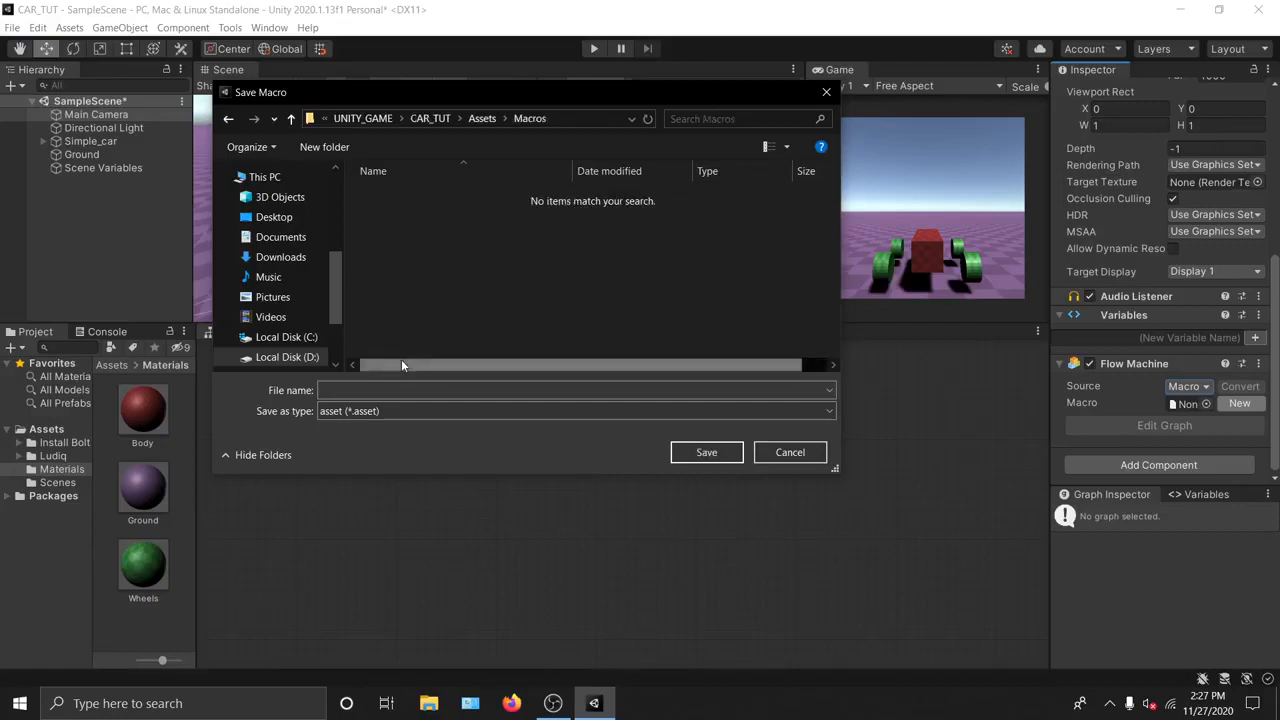
# Step: Save the new macro as CameraFollower in the Macros folder
pyautogui.moveTo(544, 91); pyautogui.dragTo(586, 257)
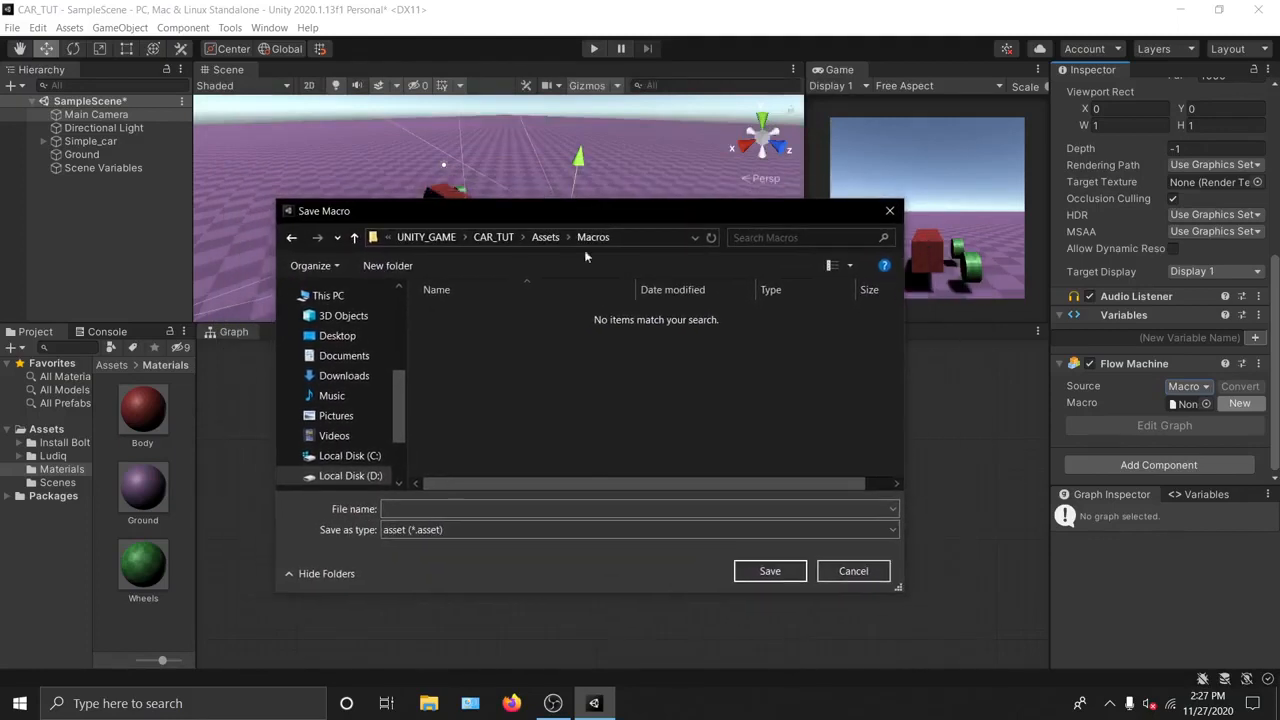
pyautogui.click(453, 505)
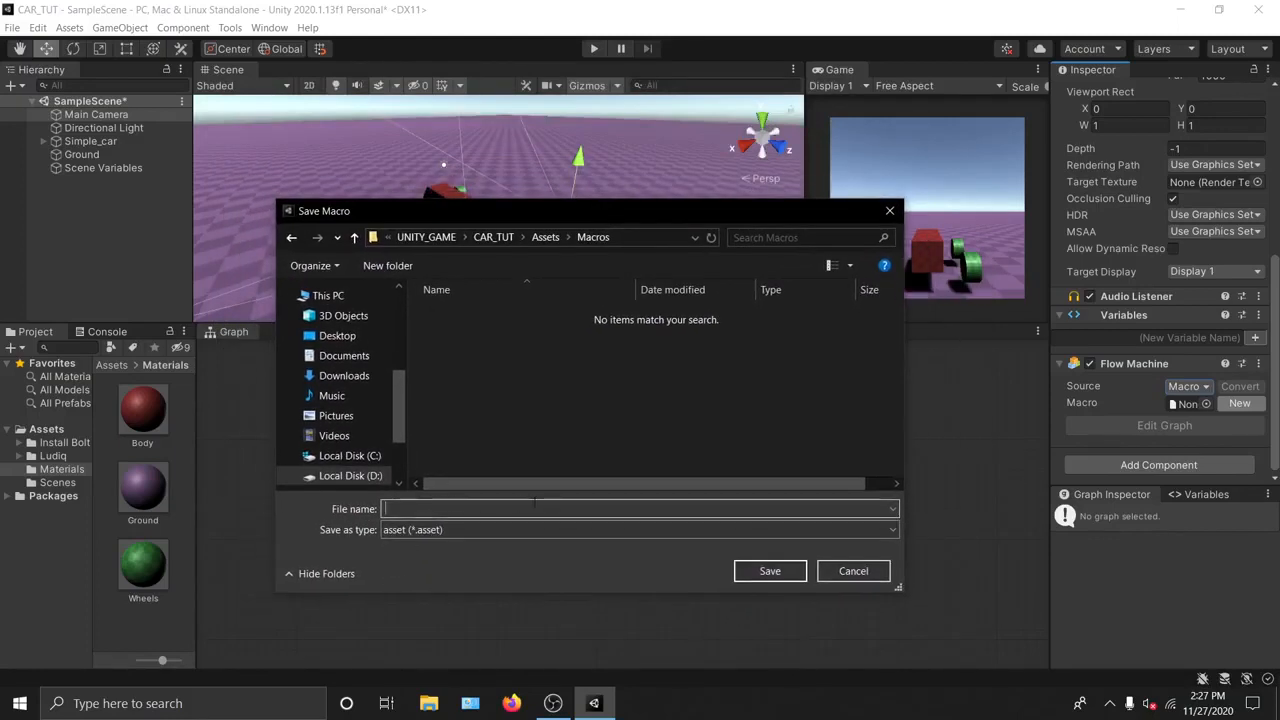
pyautogui.write('CameraFollower')
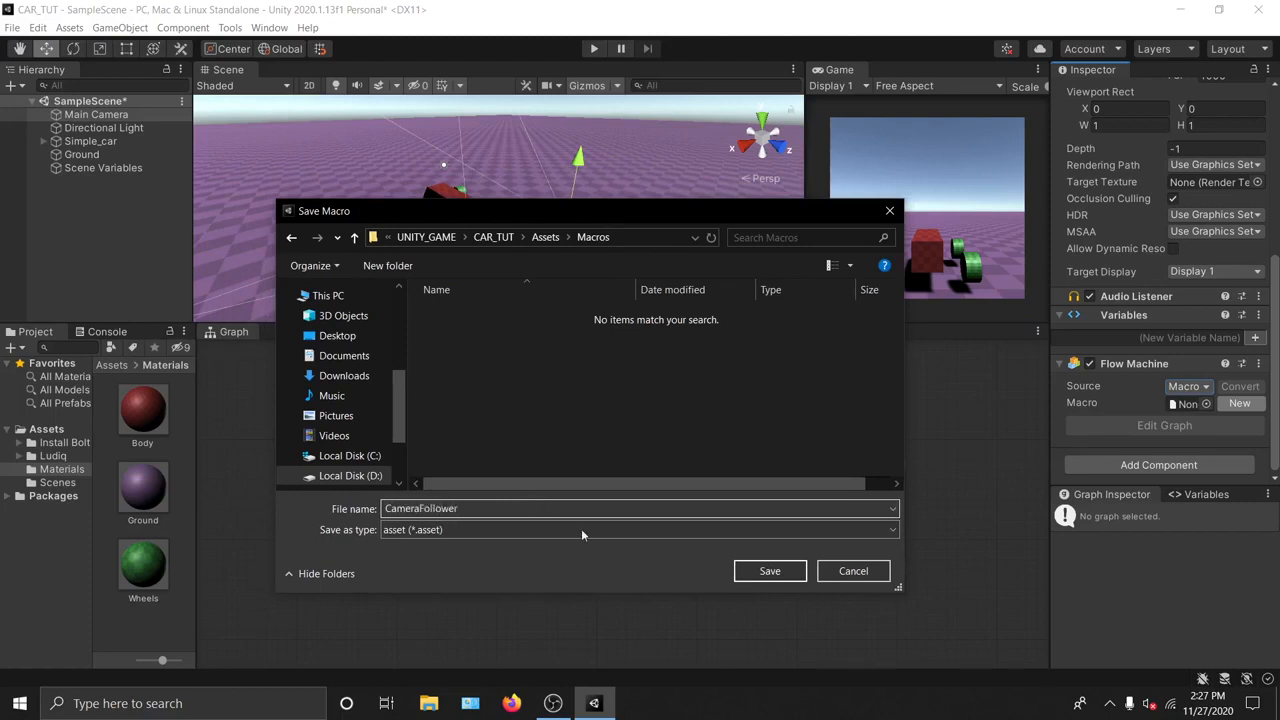
pyautogui.click(772, 572)
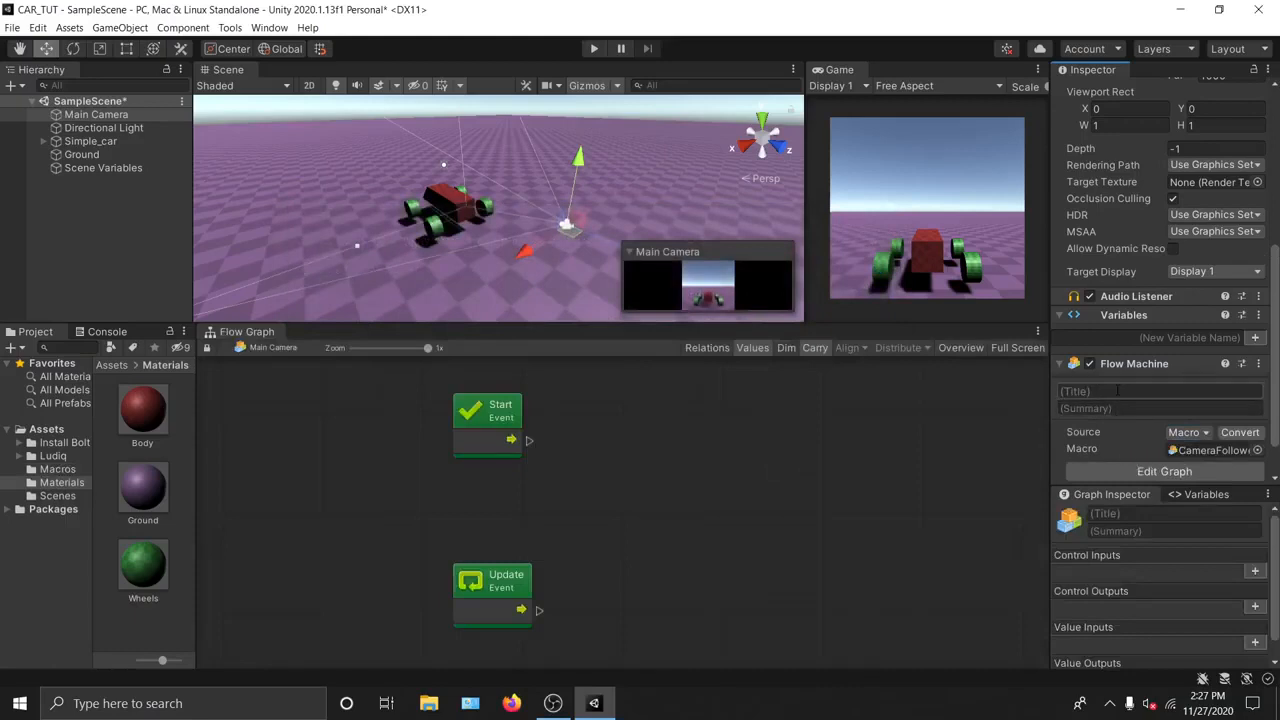
# Step: Title the Flow Machine graph "Camera follow" and collapse the Flow Machine and Variables components
pyautogui.write('Ca')
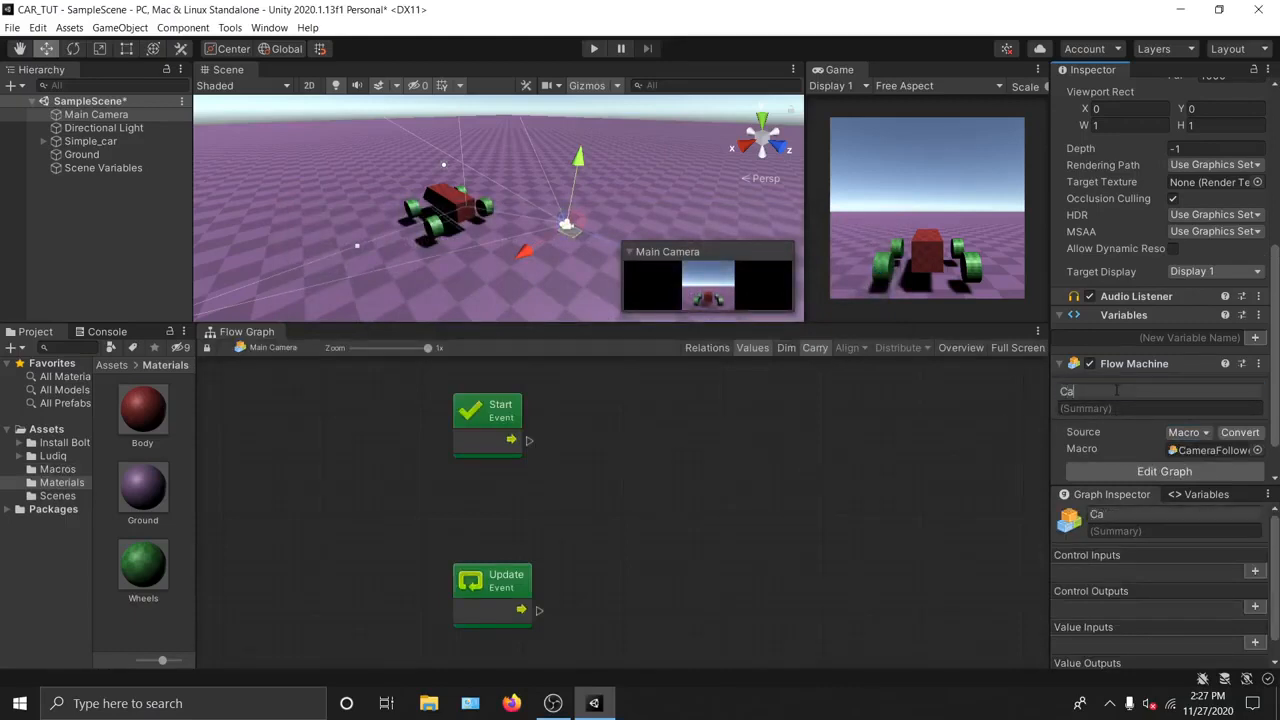
pyautogui.write('mera follow')
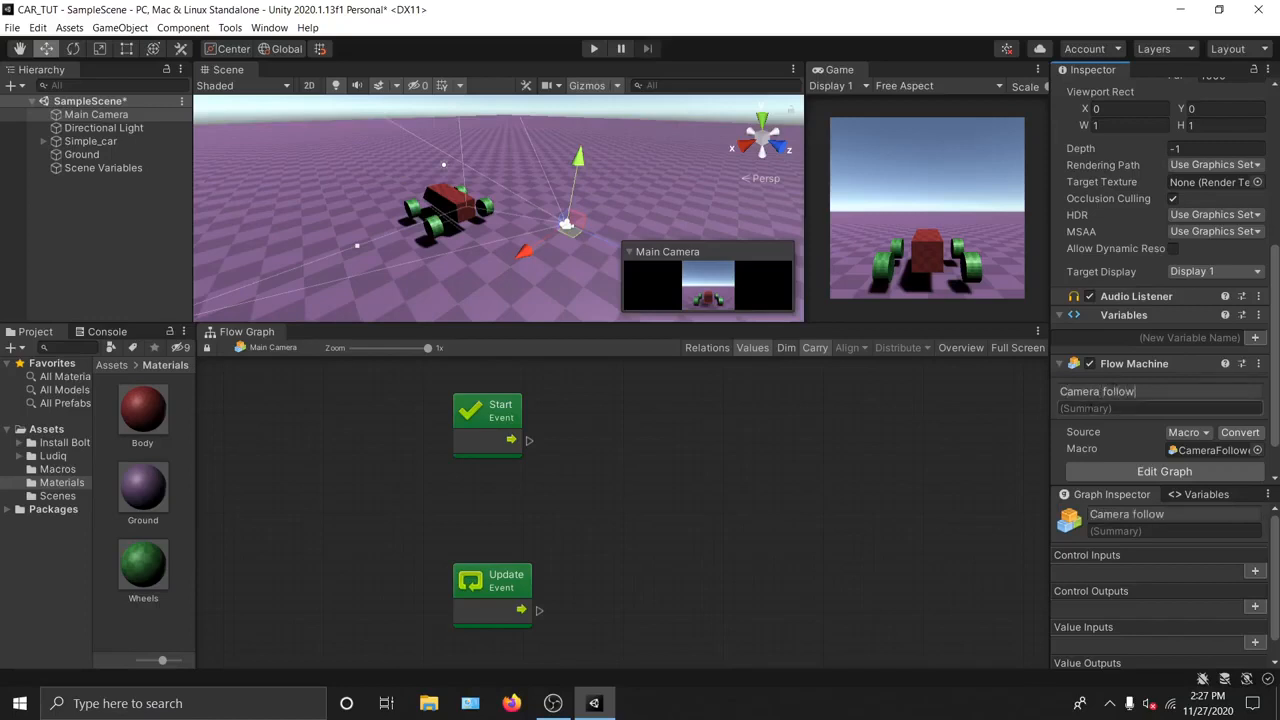
pyautogui.scroll(-2, 1138, 385)
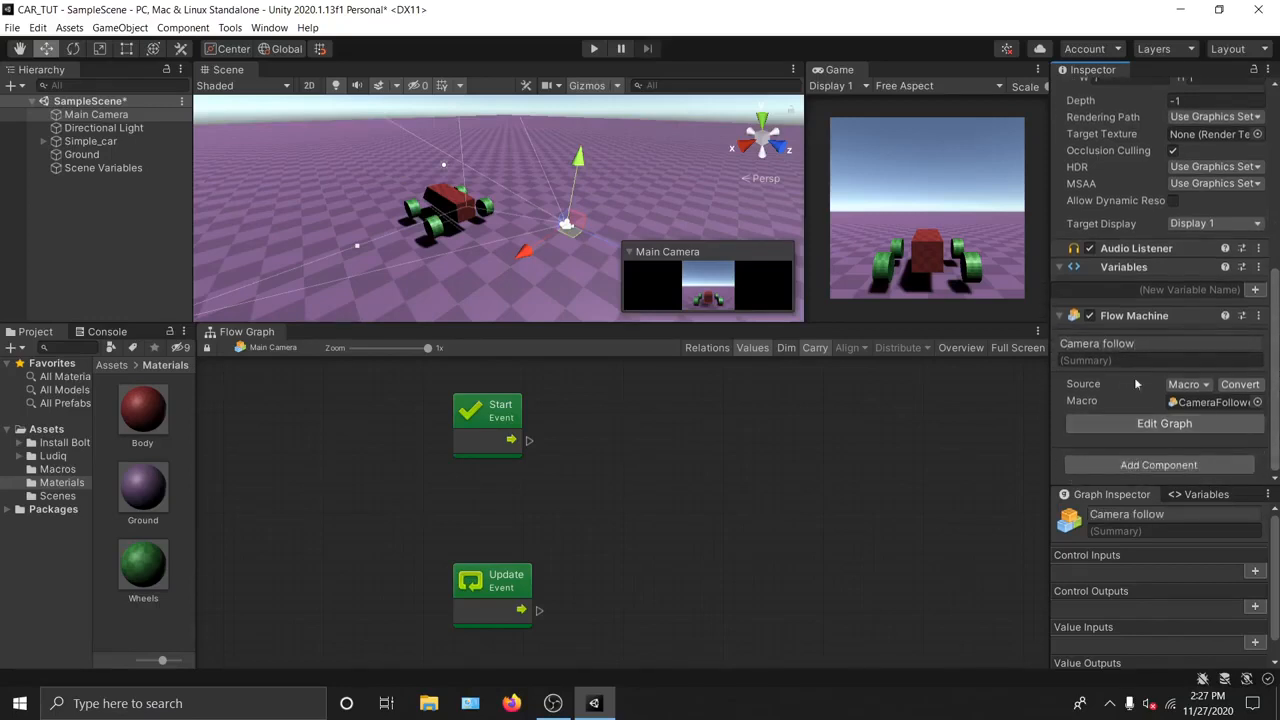
pyautogui.click(1062, 317)
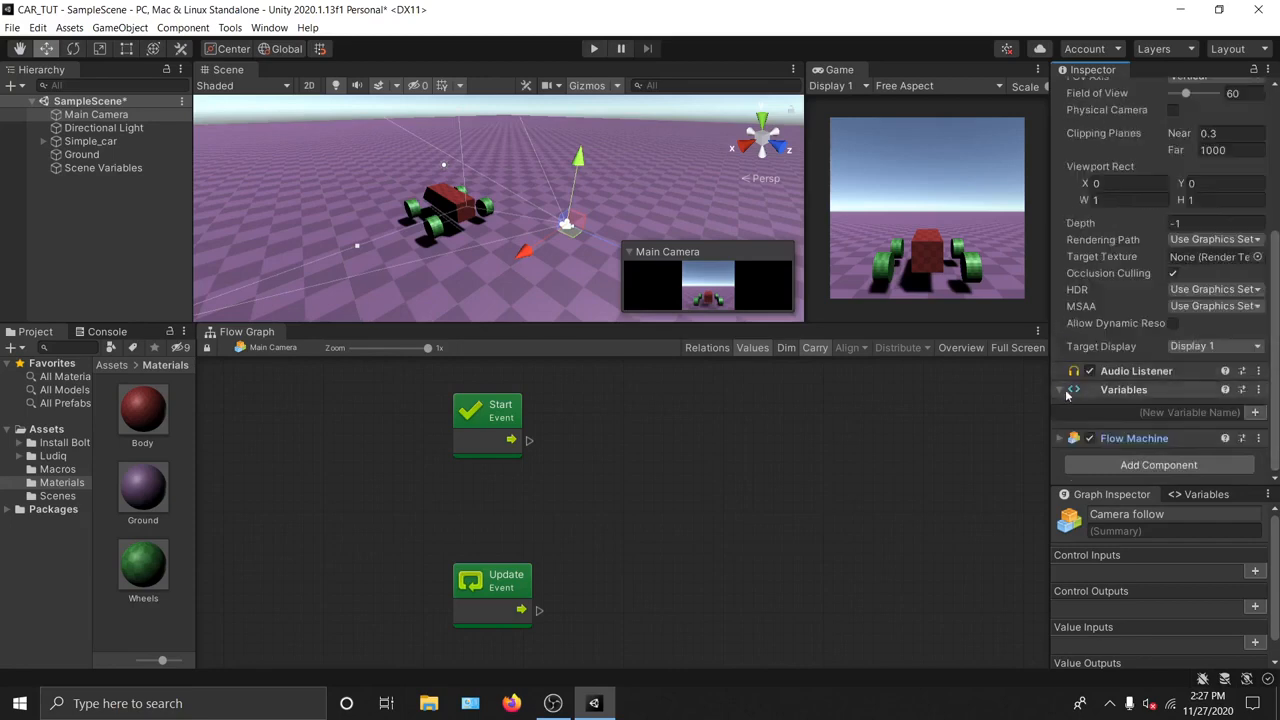
pyautogui.click(1060, 390)
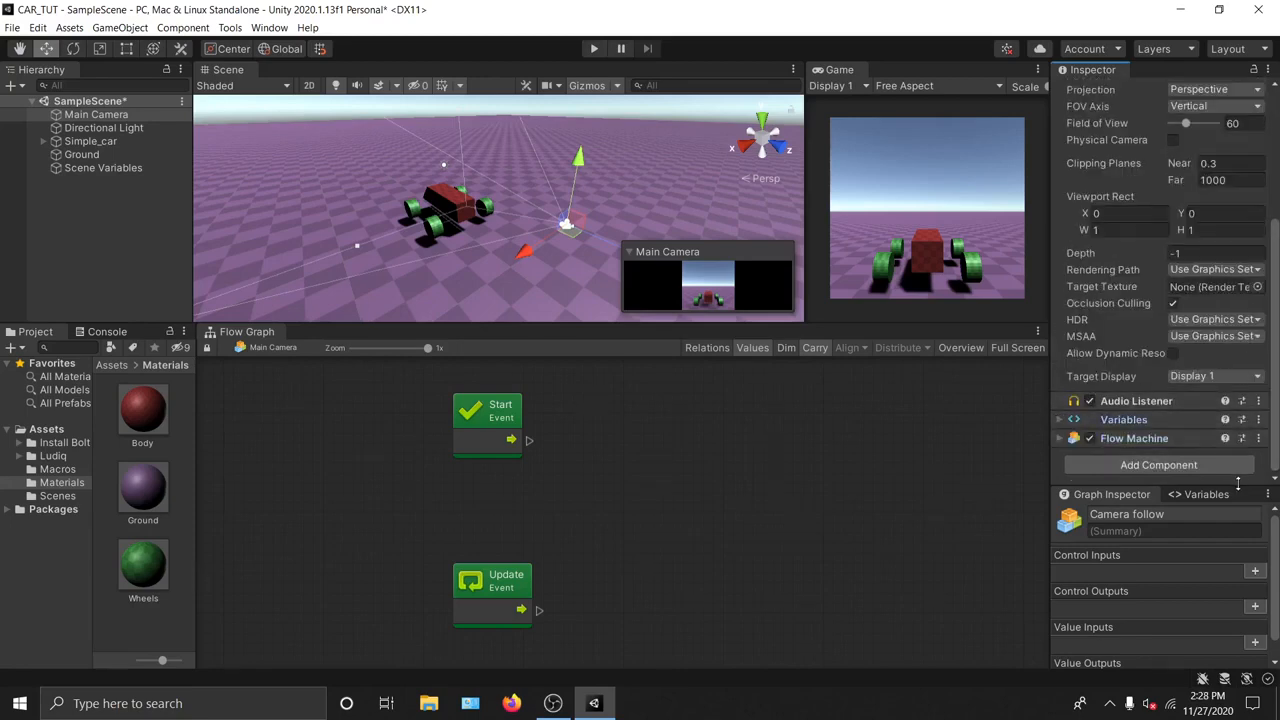
# Step: Shrink the Inspector to give the Graph Inspector most of the column, and bring the Start and Update events into comfortable view
pyautogui.moveTo(1238, 485); pyautogui.dragTo(1236, 213)
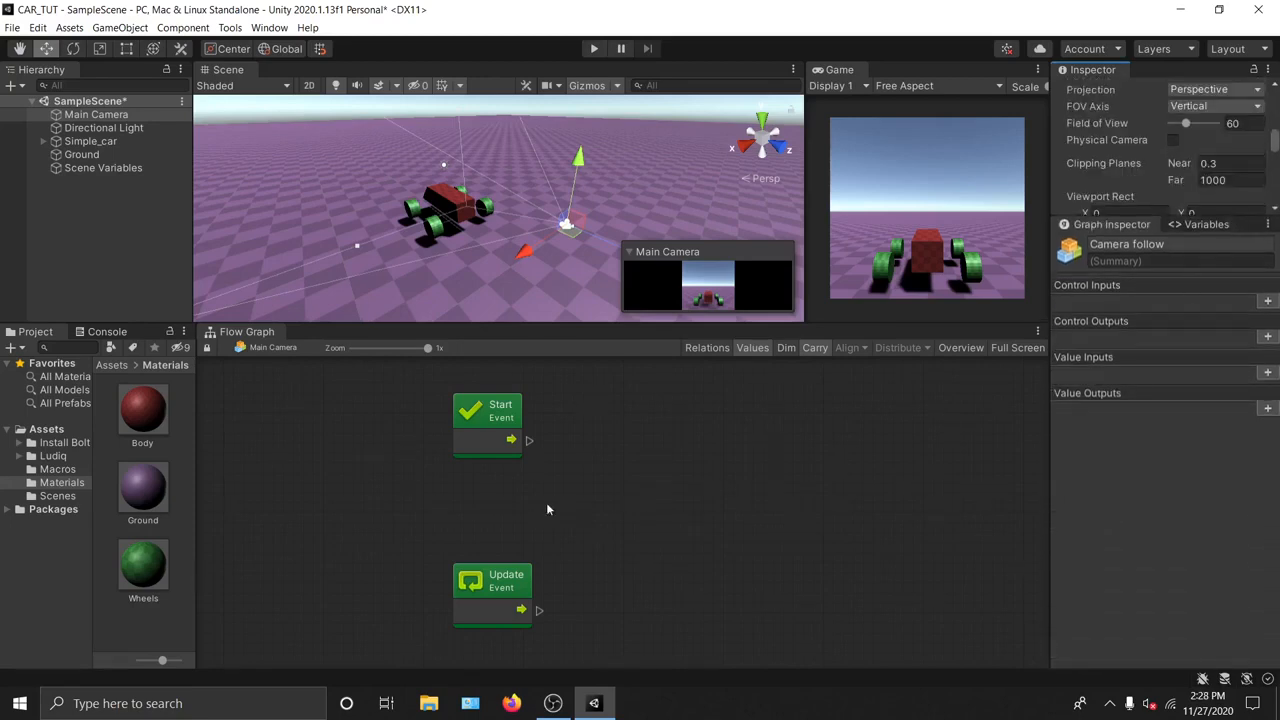
pyautogui.moveTo(604, 475); pyautogui.dragTo(568, 499, button='middle')
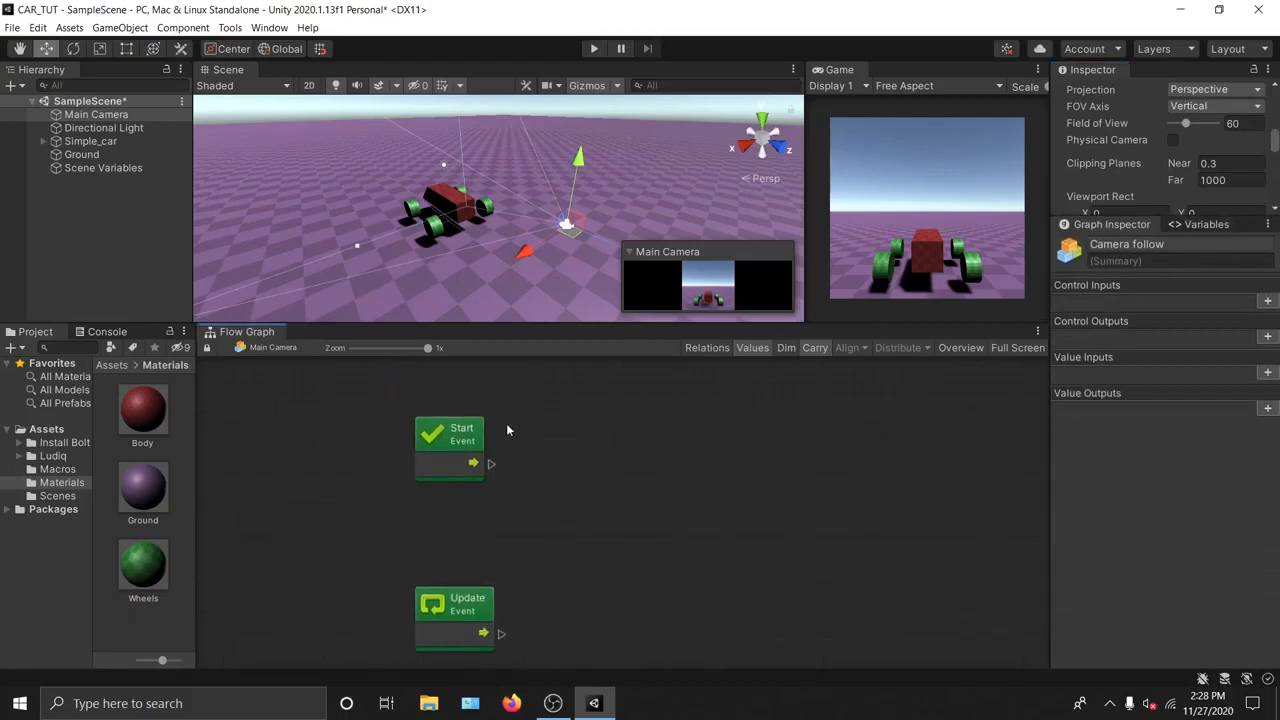
pyautogui.moveTo(474, 624); pyautogui.dragTo(542, 522, button='middle')
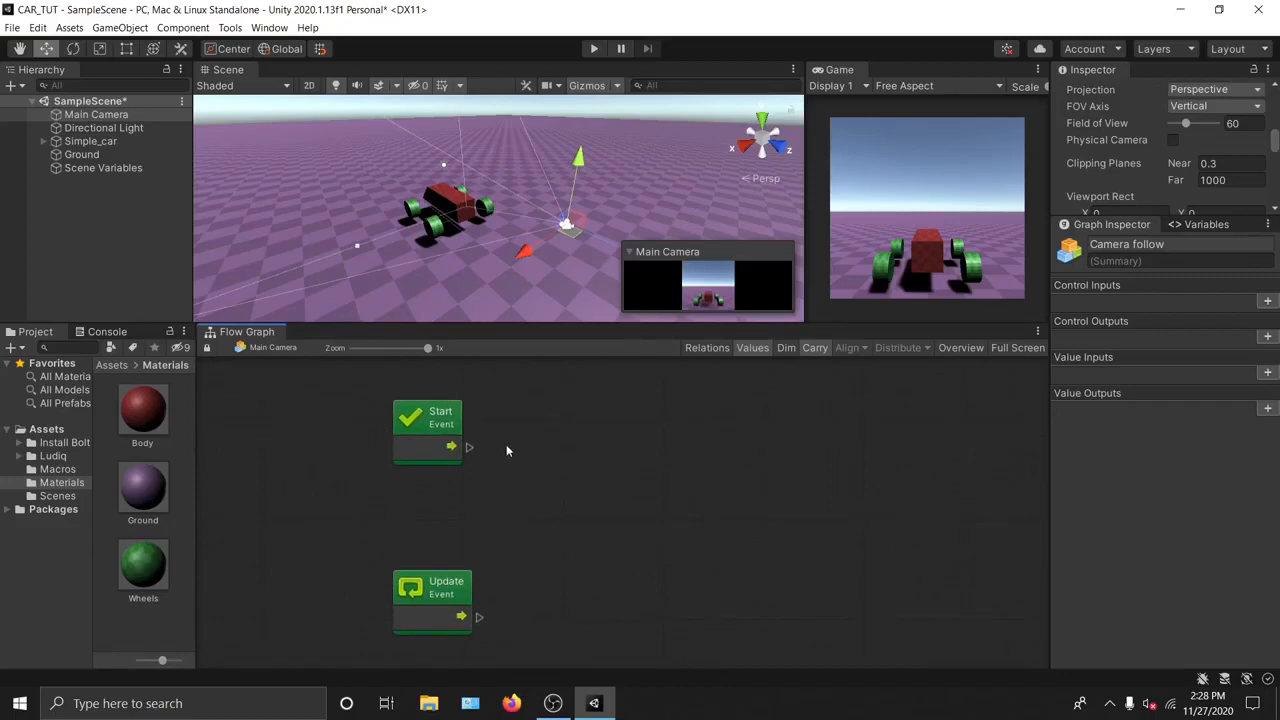
# Step: Delete both the Start and Update event units from the Camera follow flow graph
pyautogui.moveTo(434, 424)
pyautogui.mouseDown()
pyautogui.moveTo(465, 404)
pyautogui.moveTo(444, 427)
pyautogui.mouseUp()
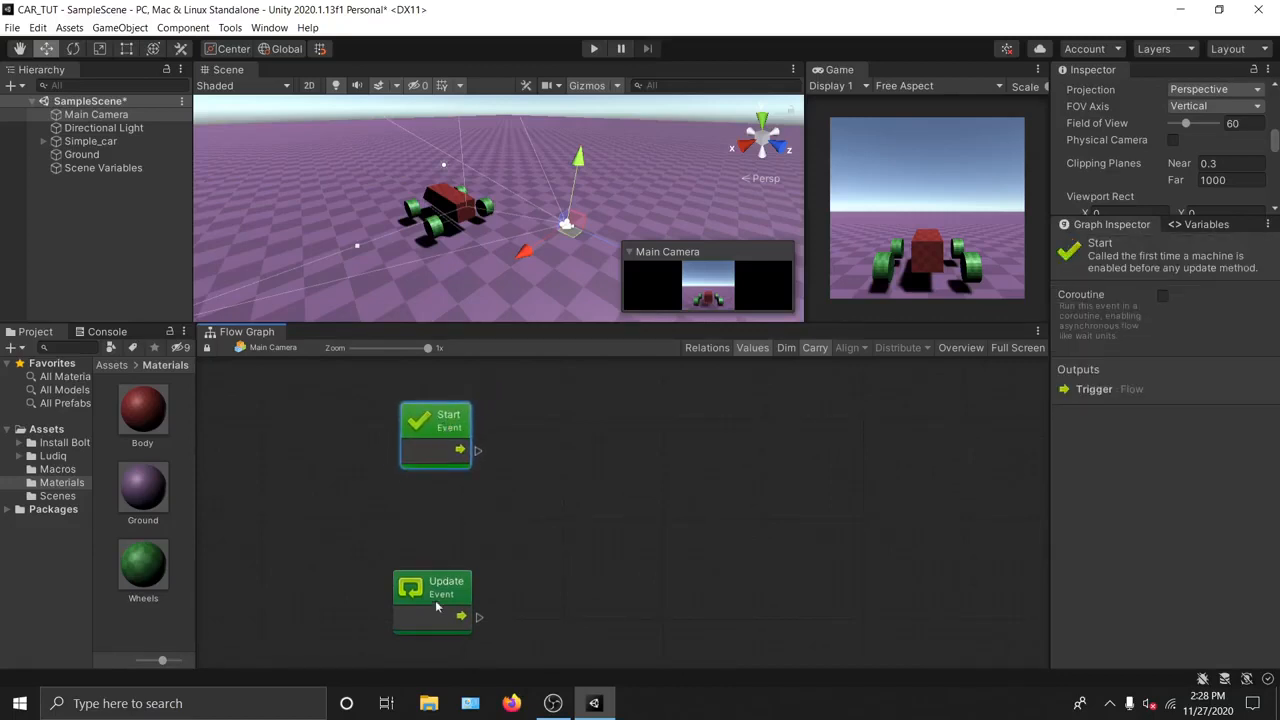
pyautogui.moveTo(435, 603); pyautogui.dragTo(437, 576)
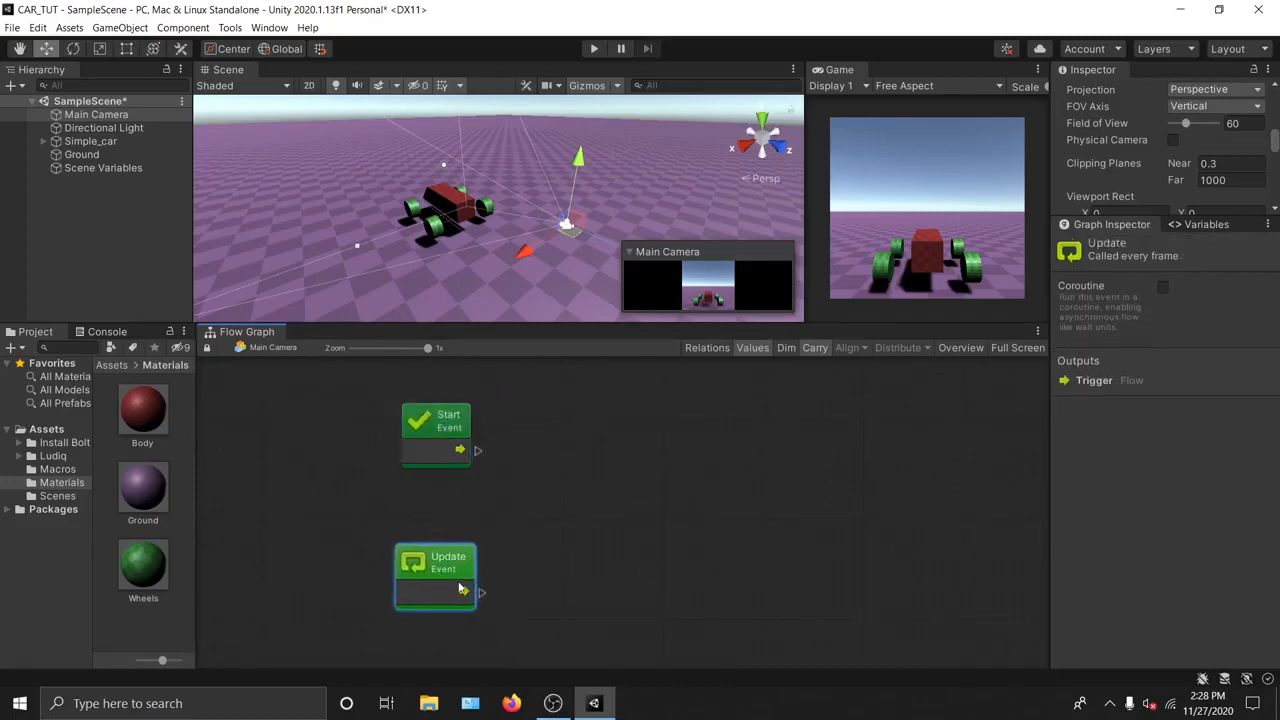
pyautogui.press('Delete')
pyautogui.click(445, 423)
pyautogui.press('Delete')
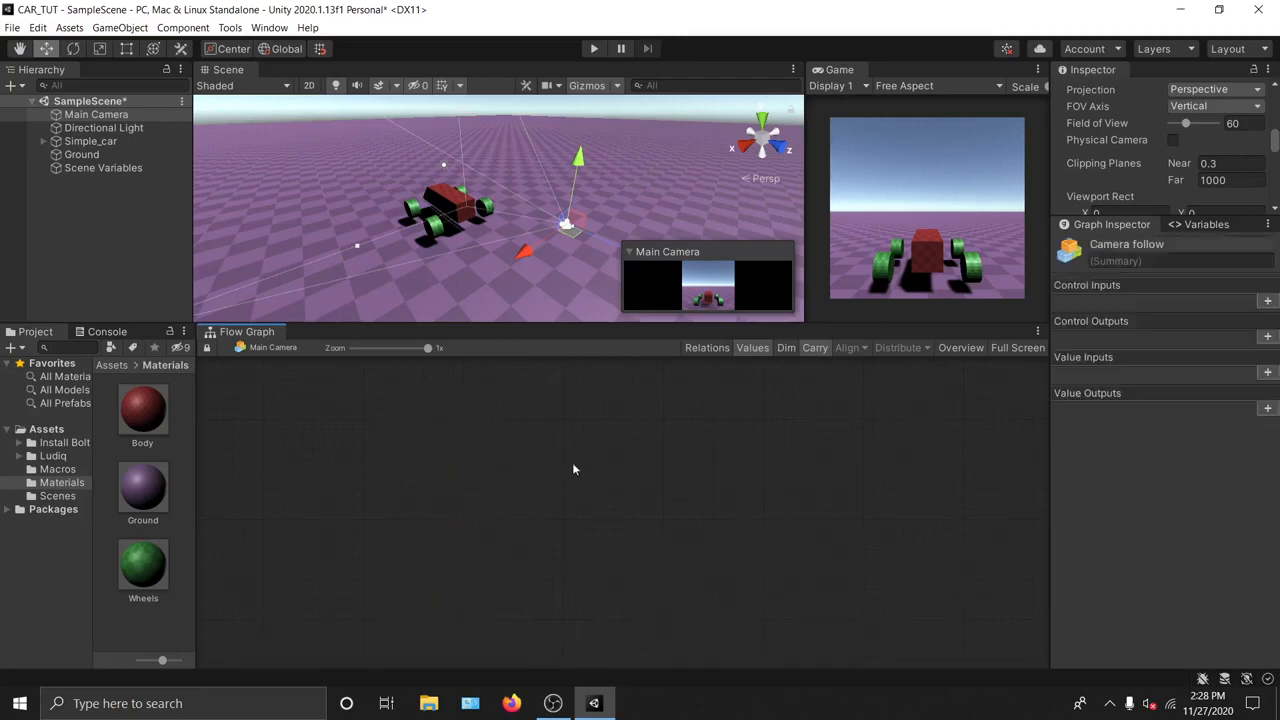
# Step: Show the scene-level variables and adjust the split between the Inspector and the Variables list
pyautogui.keyDown('alt'); pyautogui.moveTo(560, 205); pyautogui.dragTo(445, 200); pyautogui.keyUp('alt')
pyautogui.click(1176, 230)
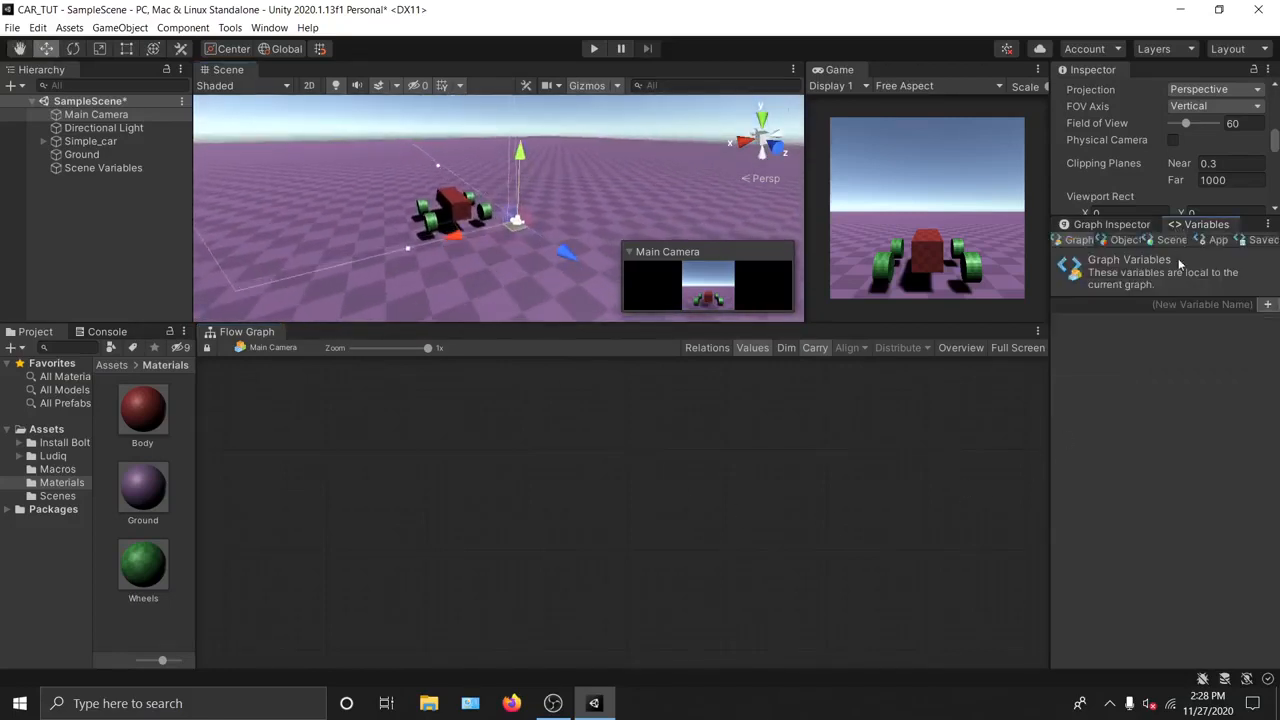
pyautogui.click(1168, 240)
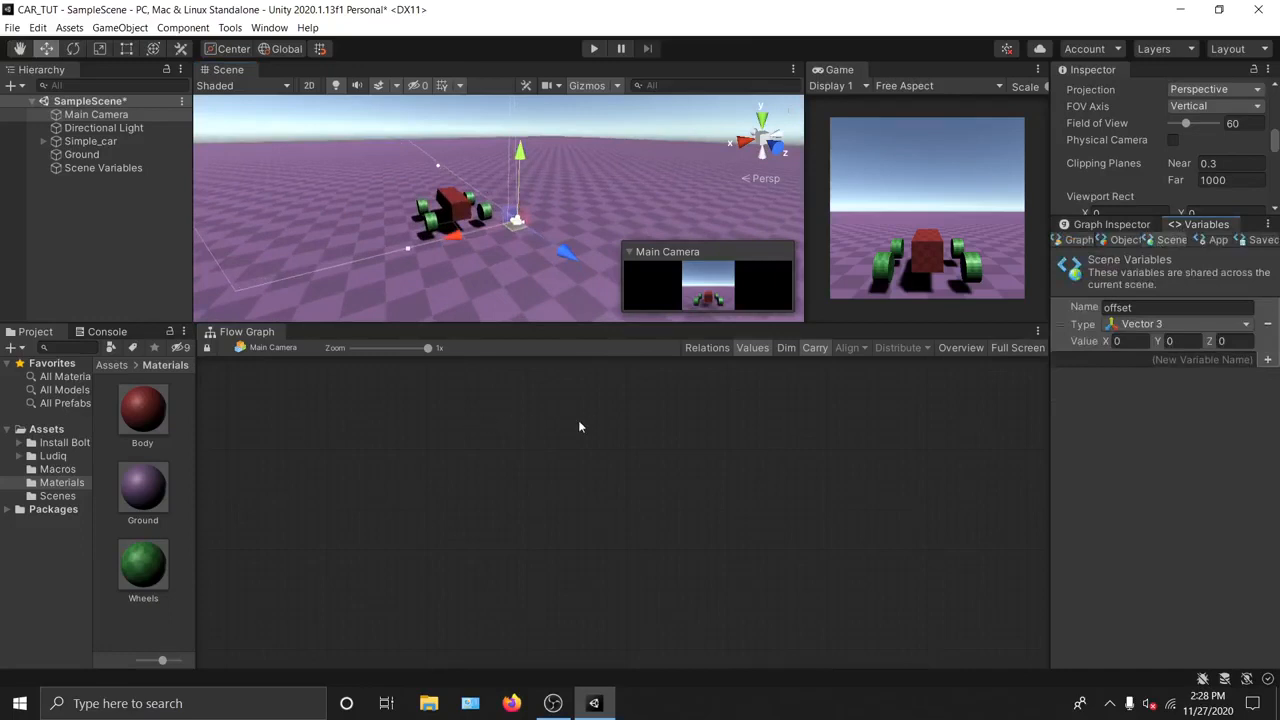
pyautogui.keyDown('alt'); pyautogui.moveTo(436, 169); pyautogui.dragTo(704, 206); pyautogui.keyUp('alt')
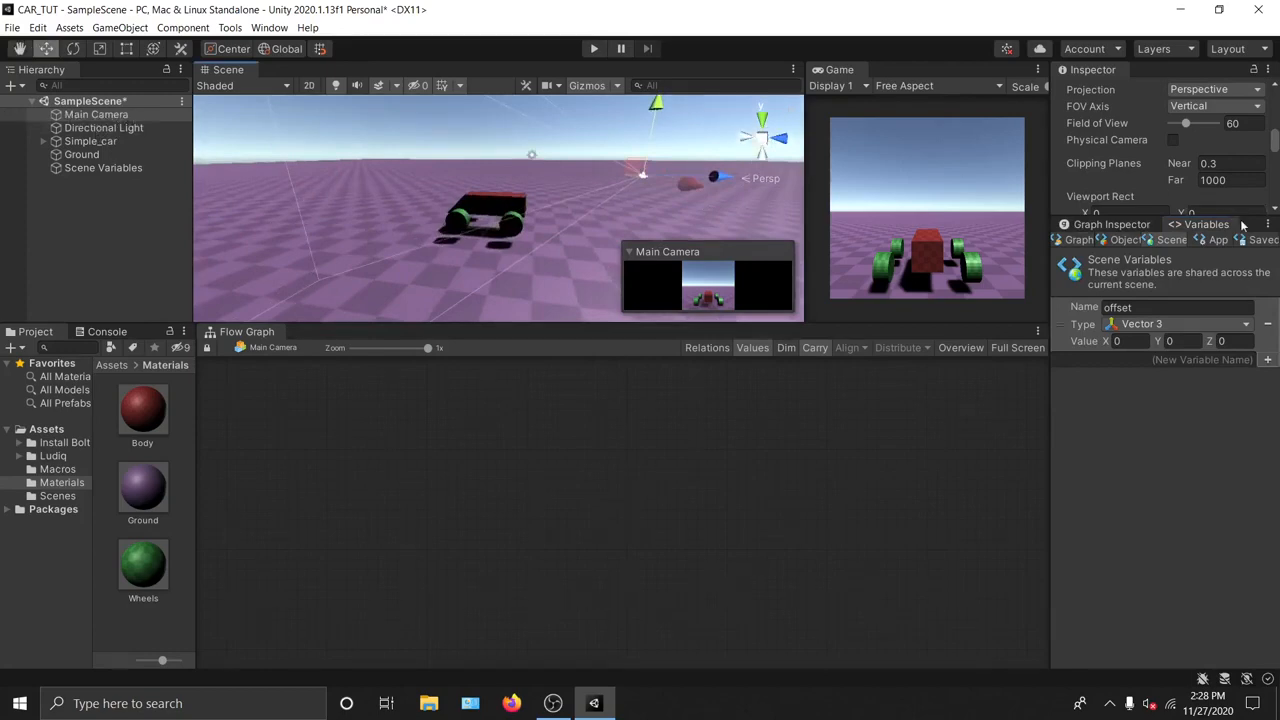
pyautogui.moveTo(1252, 218); pyautogui.dragTo(1258, 456)
pyautogui.scroll(-1, 1268, 360)
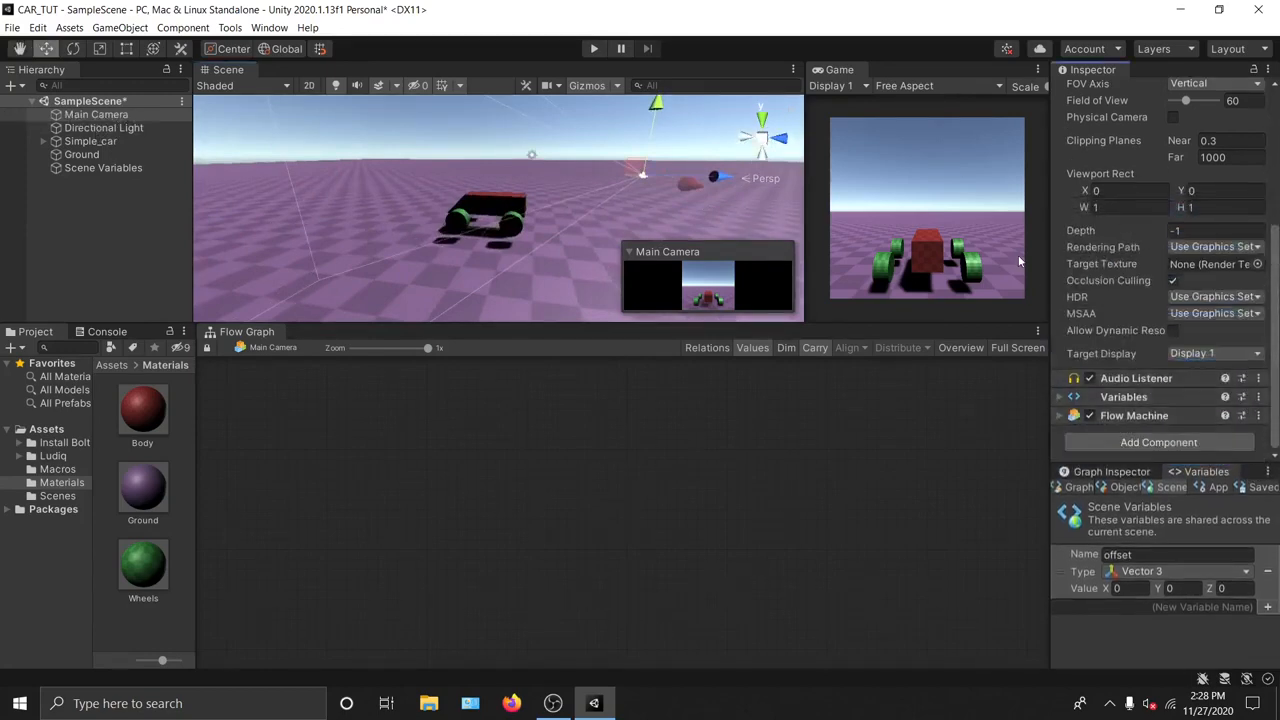
pyautogui.moveTo(1249, 463); pyautogui.dragTo(1260, 245)
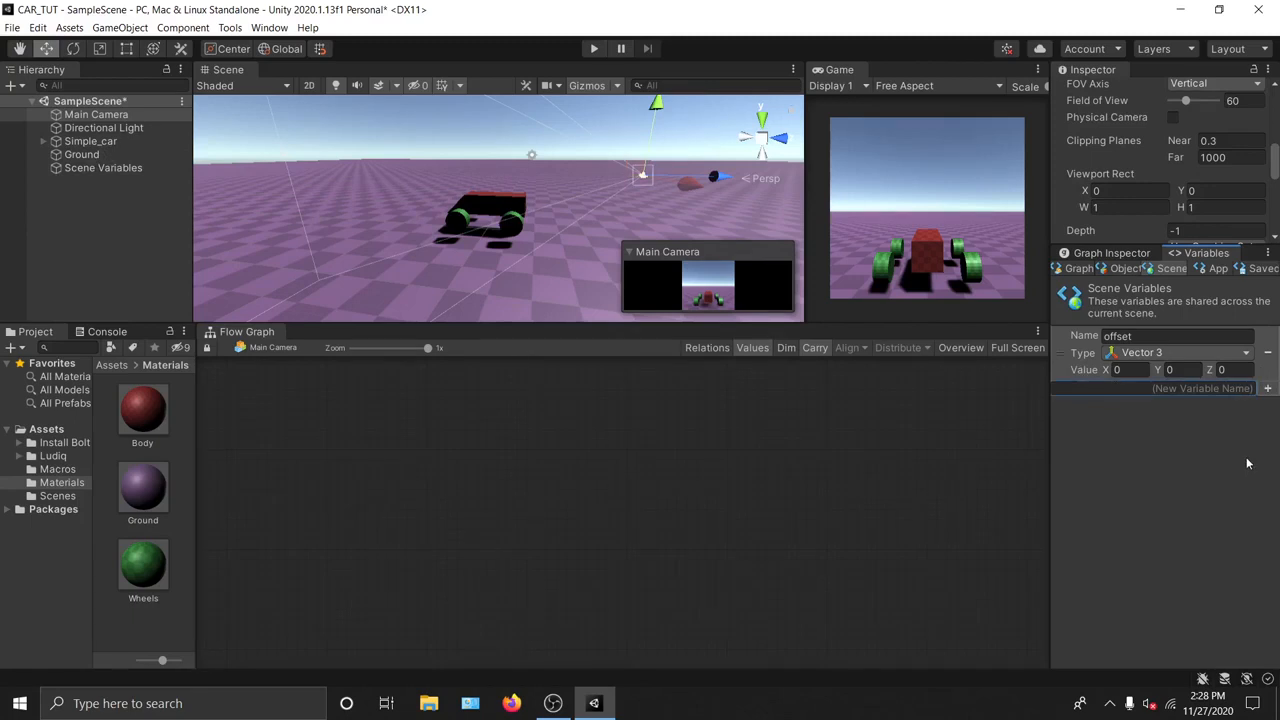
# Step: Add a scene variable named Car of type Game Object and assign Simple_car as its value
pyautogui.write('Car')
pyautogui.click(1267, 389)
pyautogui.click(1208, 408)
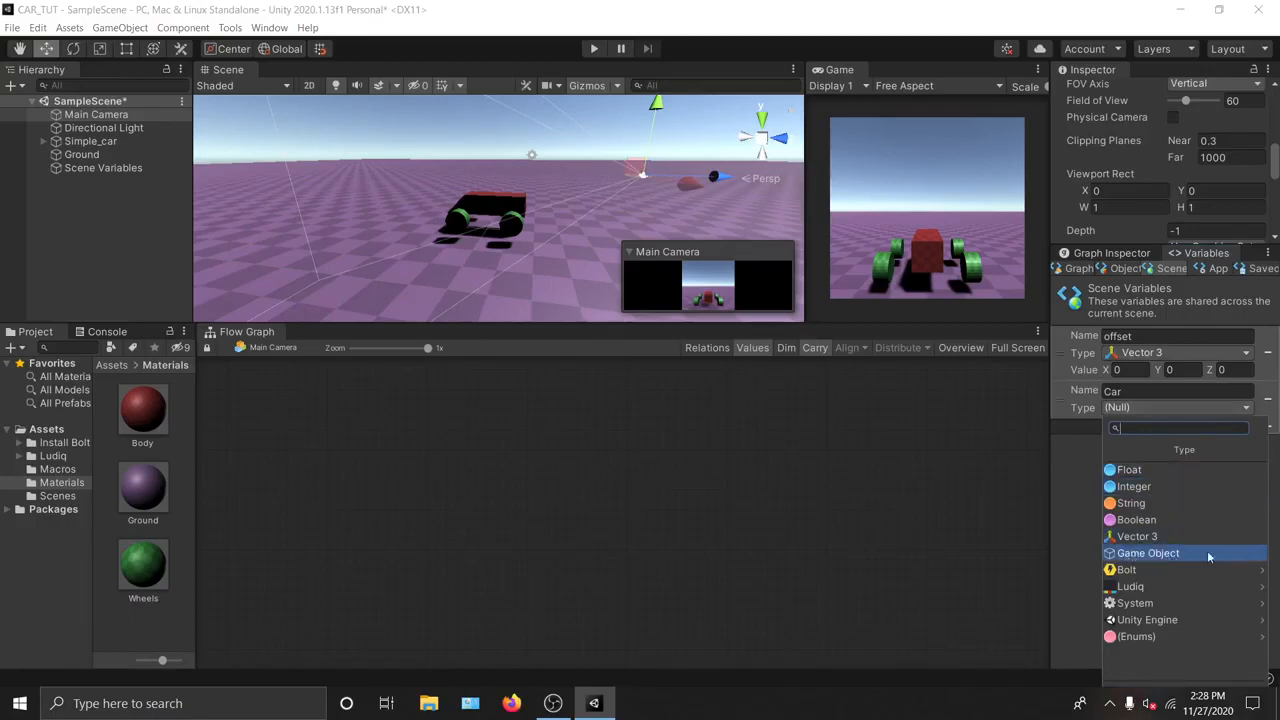
pyautogui.click(1145, 554)
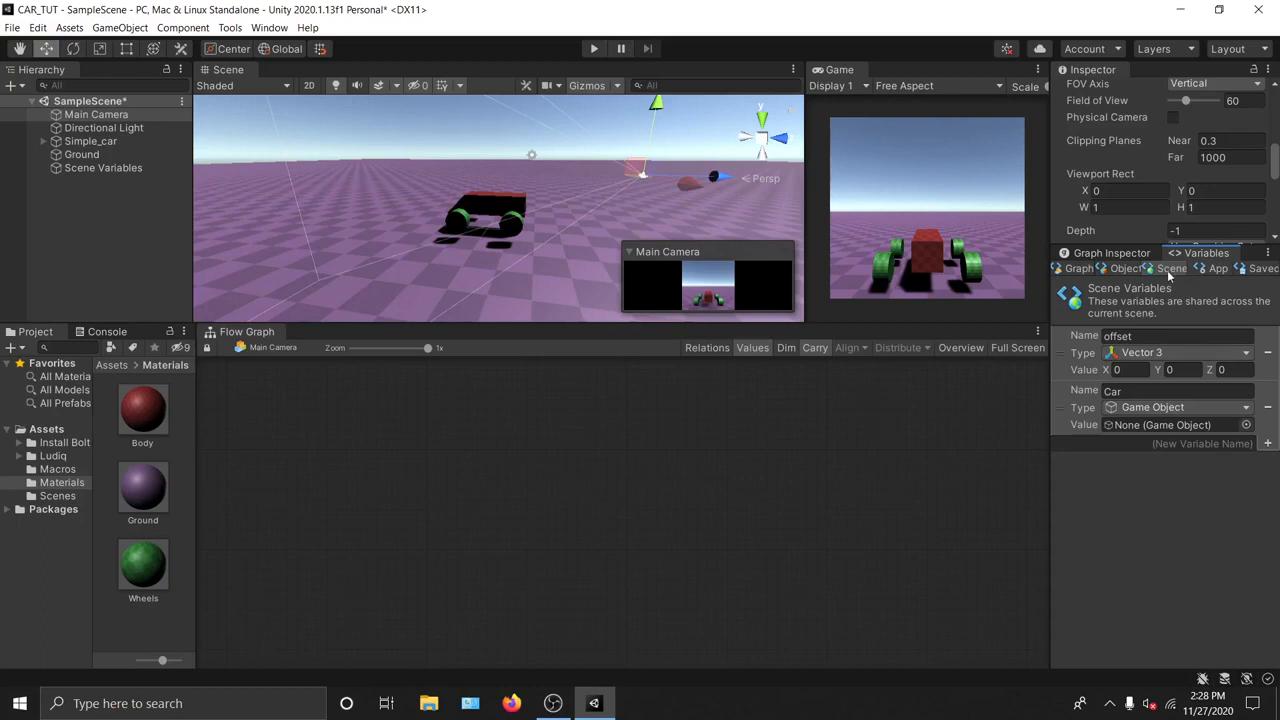
pyautogui.click(1246, 425)
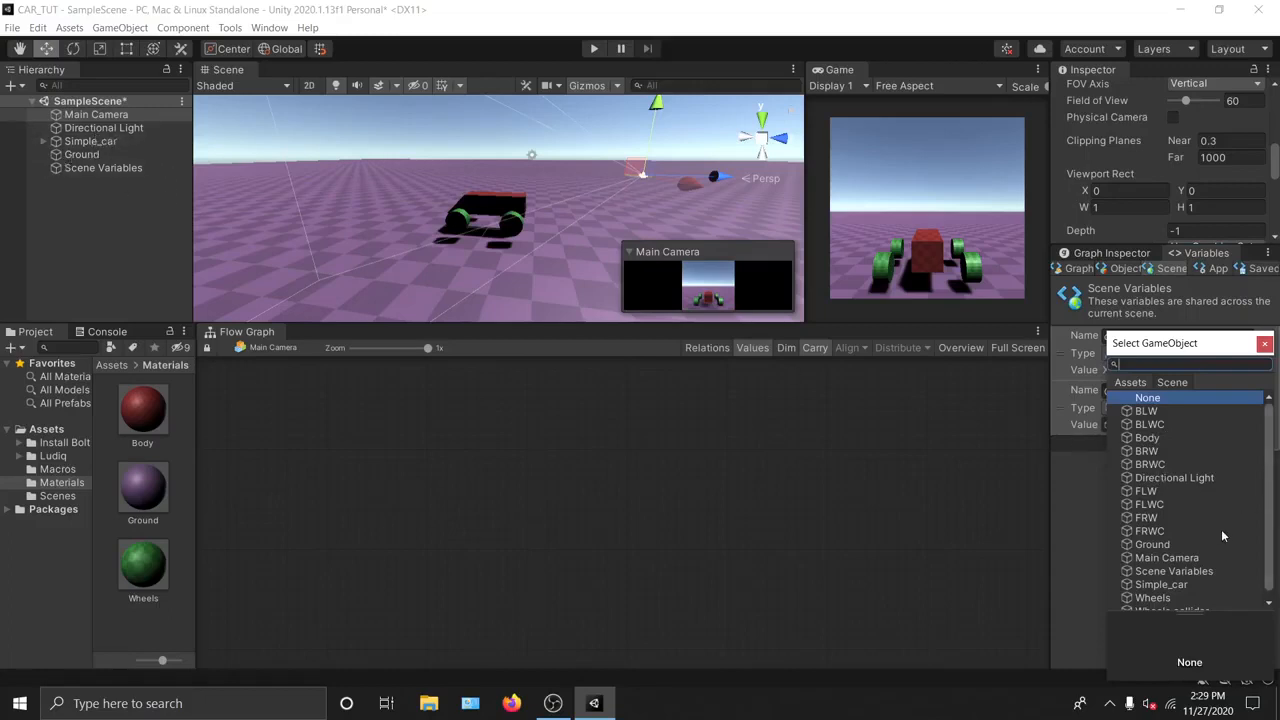
pyautogui.click(1186, 586)
pyautogui.doubleClick(1188, 587)
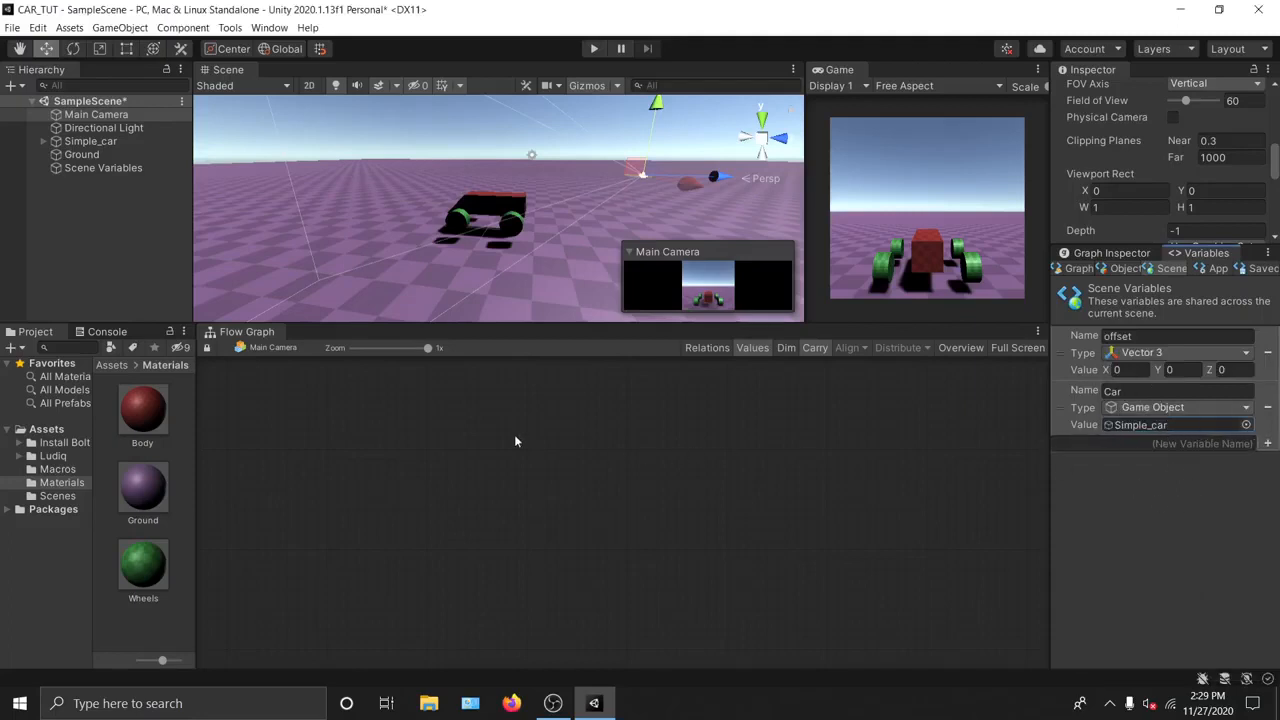
# Step: Add a Get Variable unit for the scene variable Car to the flow graph
pyautogui.click(507, 463)
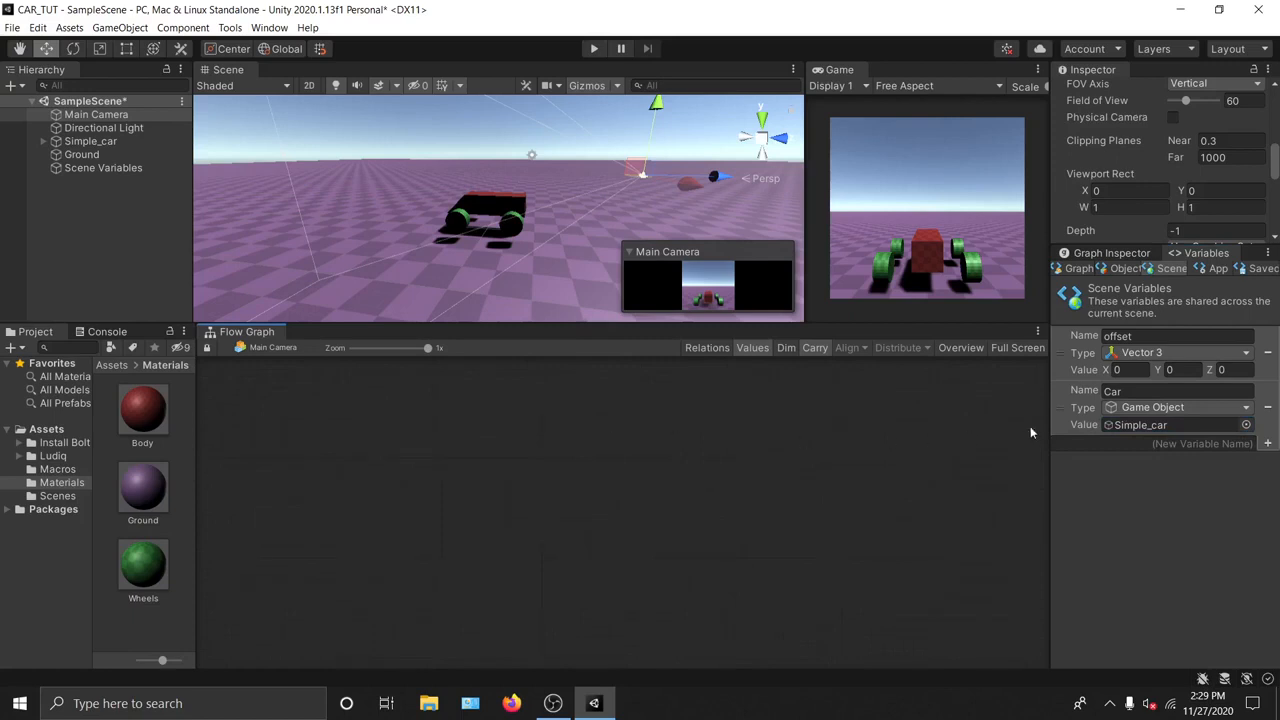
pyautogui.moveTo(1062, 407); pyautogui.dragTo(397, 478)
pyautogui.rightClick(578, 463)
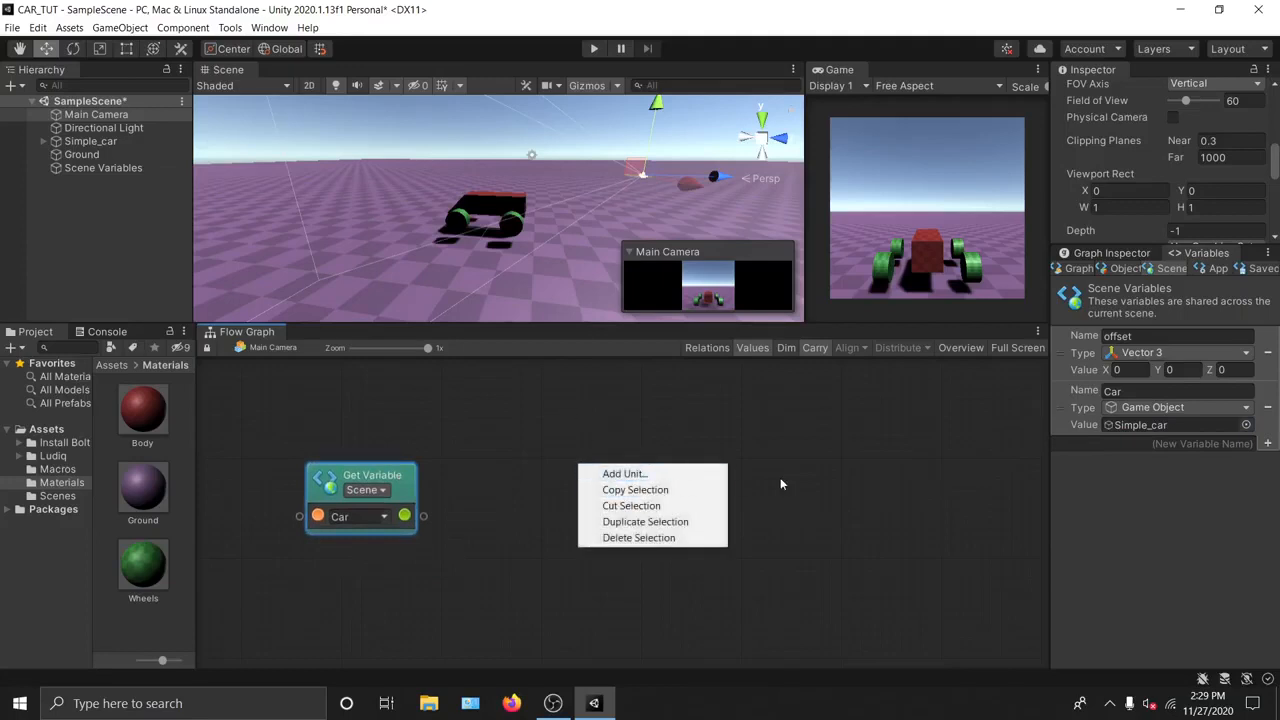
pyautogui.click(605, 498)
pyautogui.rightClick(608, 497)
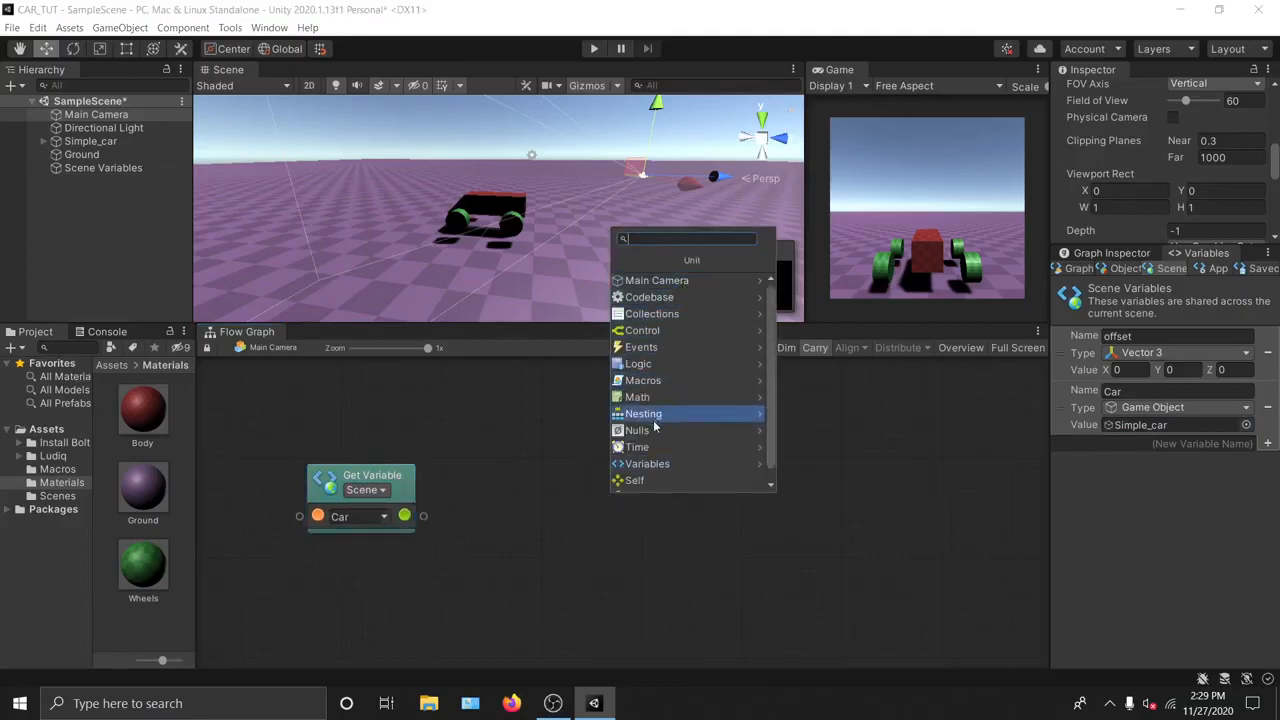
pyautogui.click(648, 464)
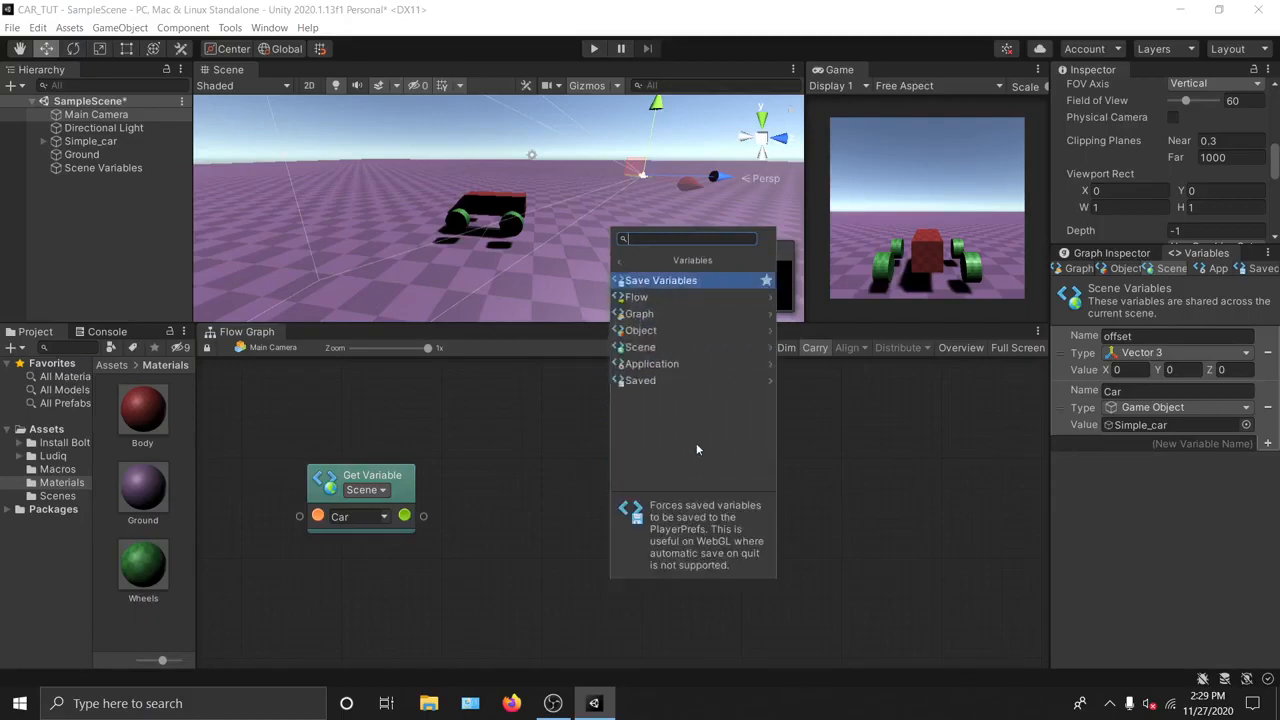
pyautogui.click(662, 347)
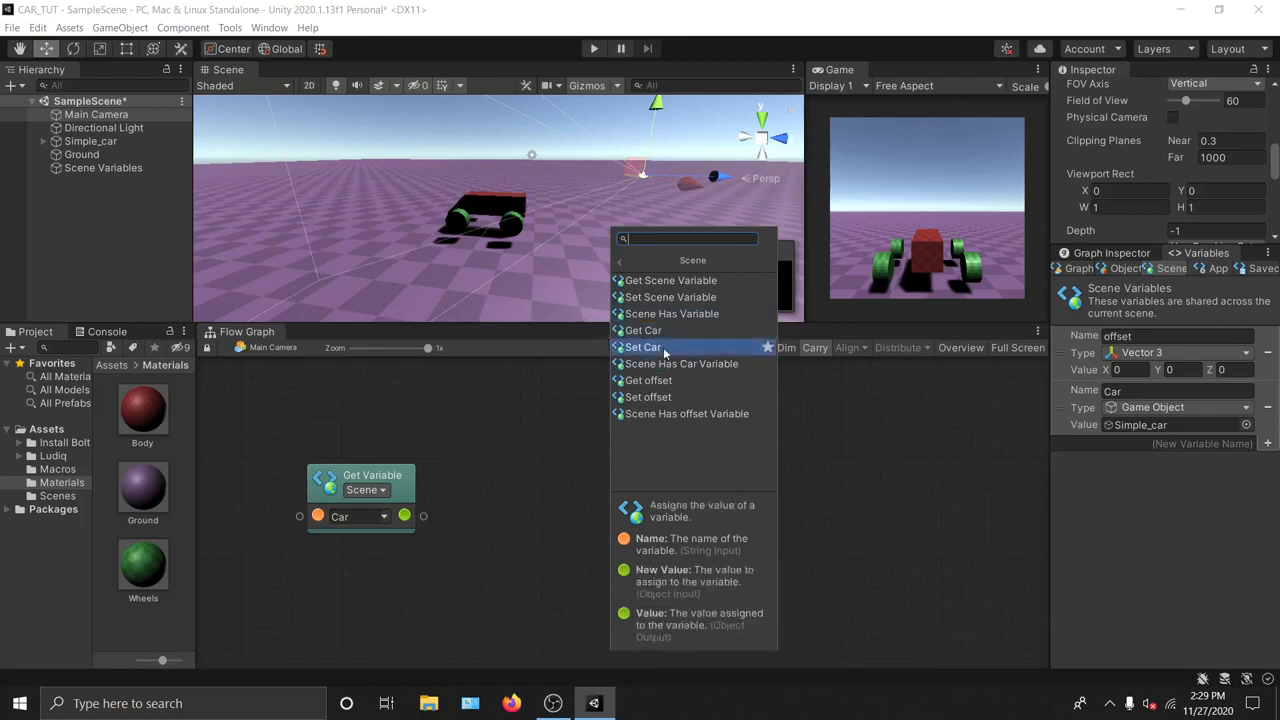
pyautogui.click(544, 516)
# Step: Feed the Car variable's output into a new Transform Get Position unit placed close beside it
pyautogui.moveTo(415, 486); pyautogui.dragTo(404, 484)
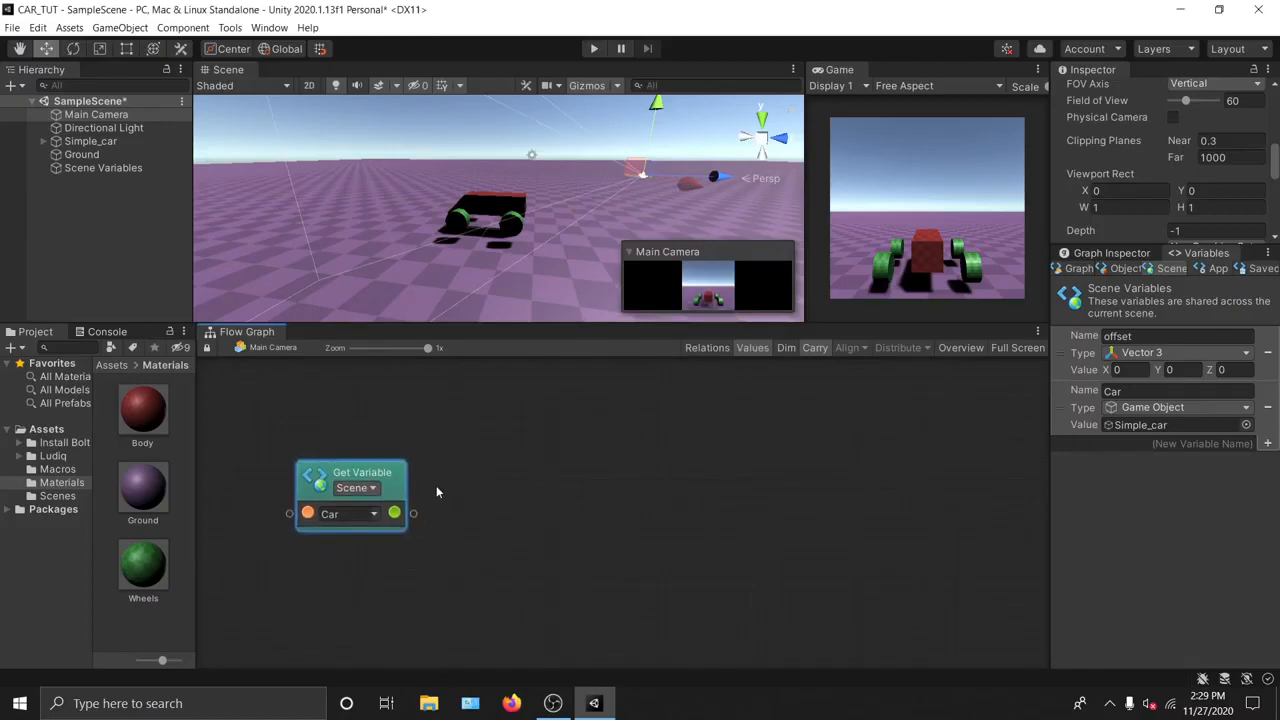
pyautogui.moveTo(583, 500); pyautogui.dragTo(565, 470, button='middle')
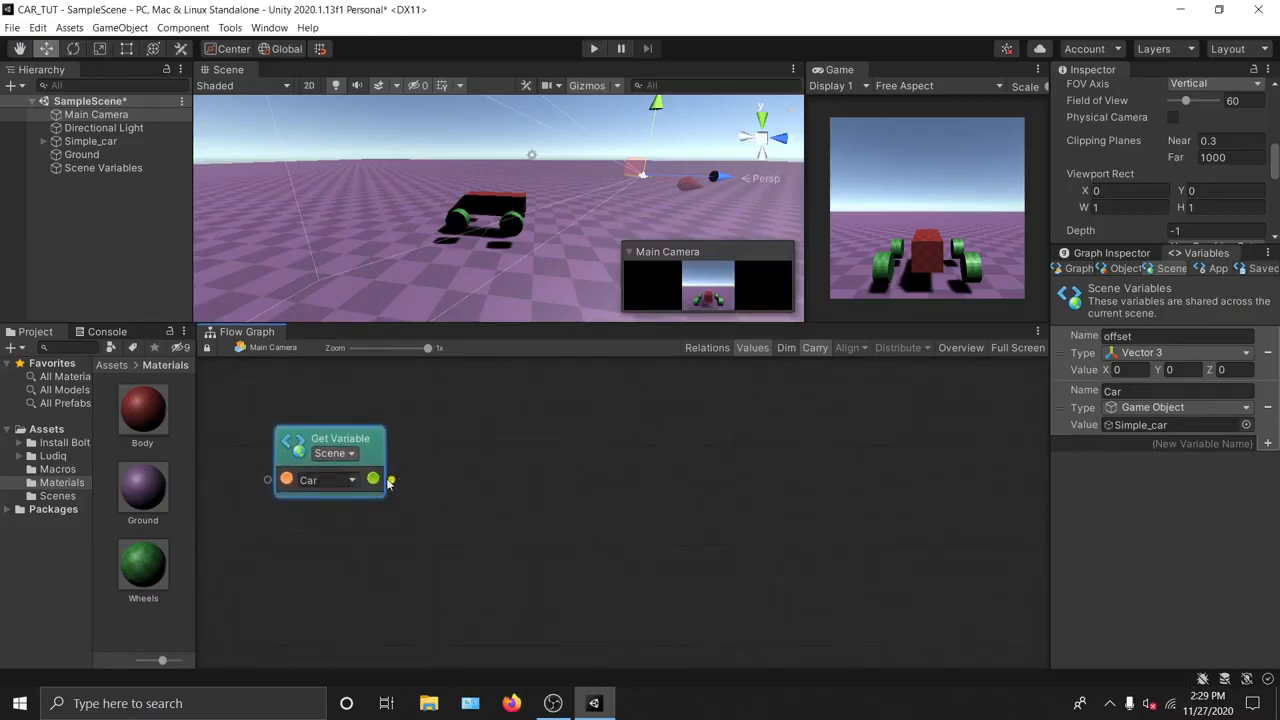
pyautogui.moveTo(392, 481); pyautogui.dragTo(571, 467)
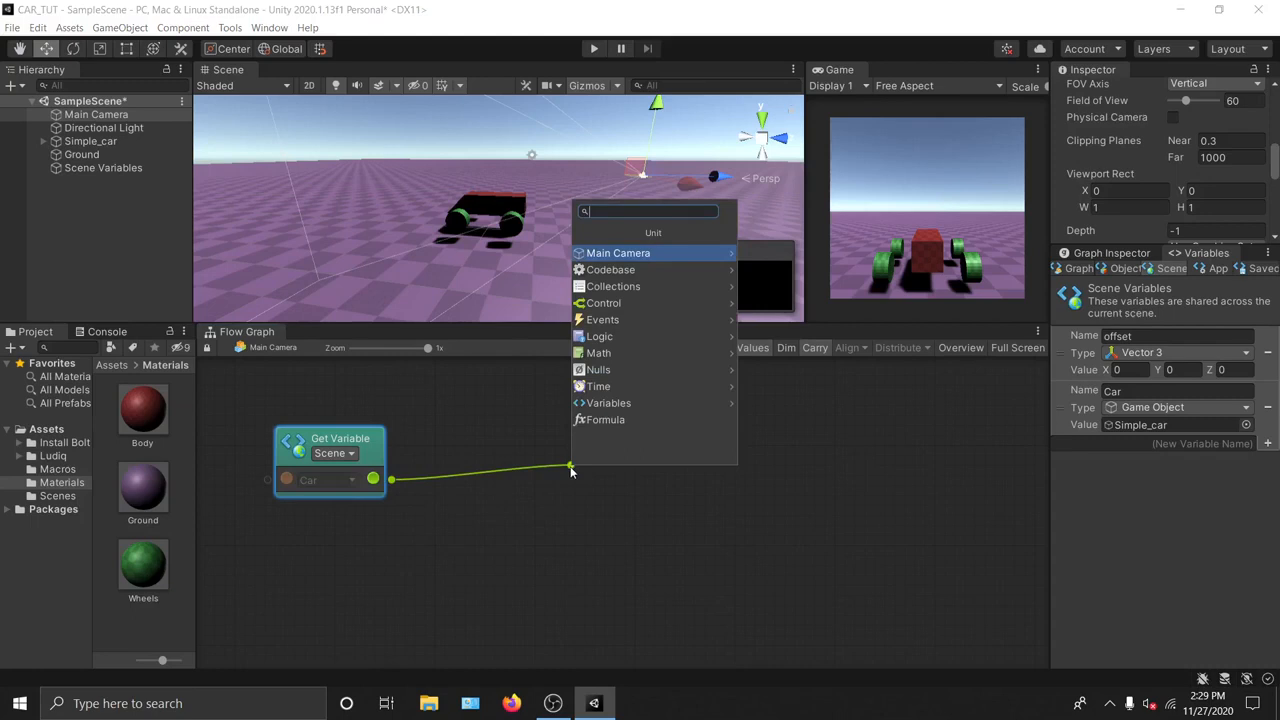
pyautogui.write('pos')
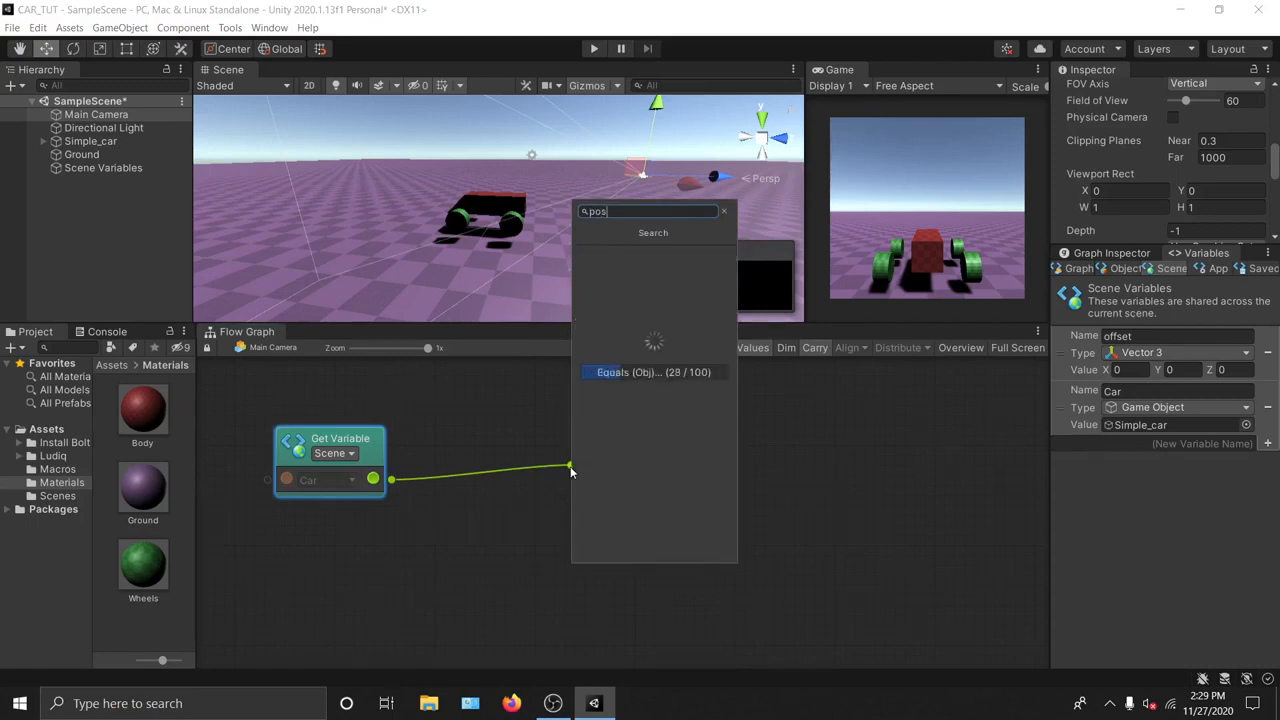
pyautogui.write('i')
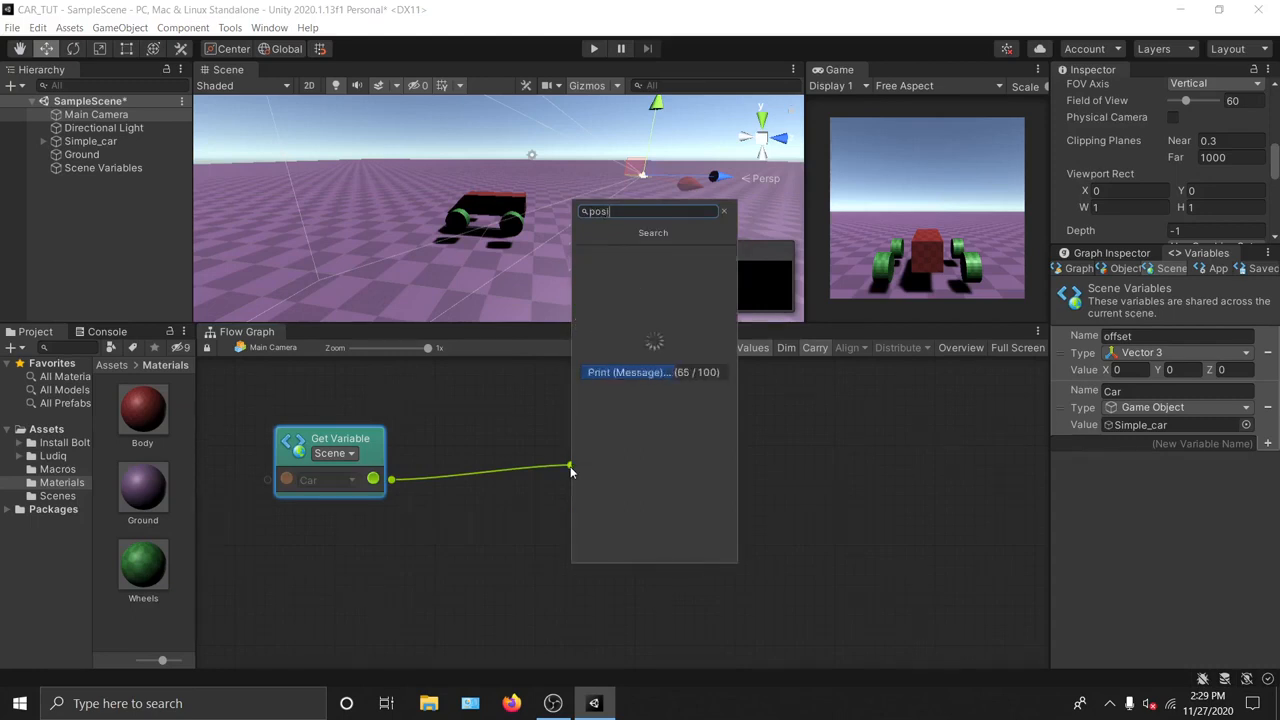
pyautogui.write('tio')
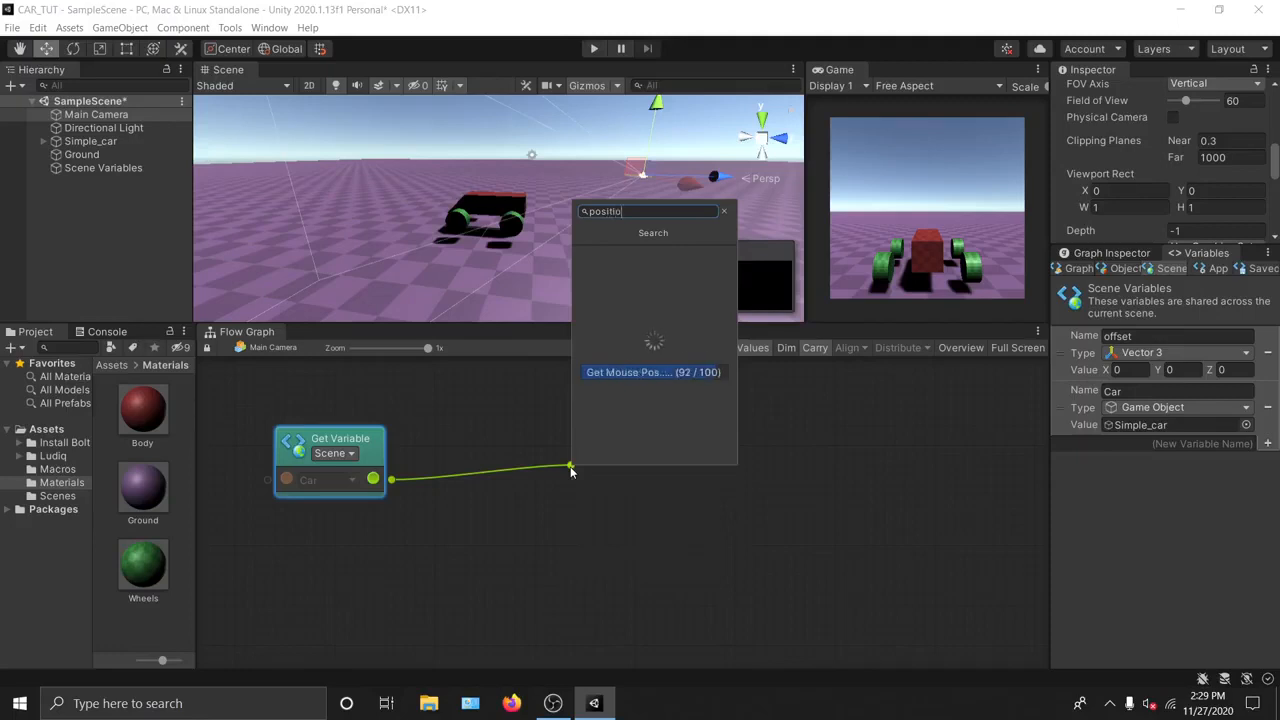
pyautogui.write('n')
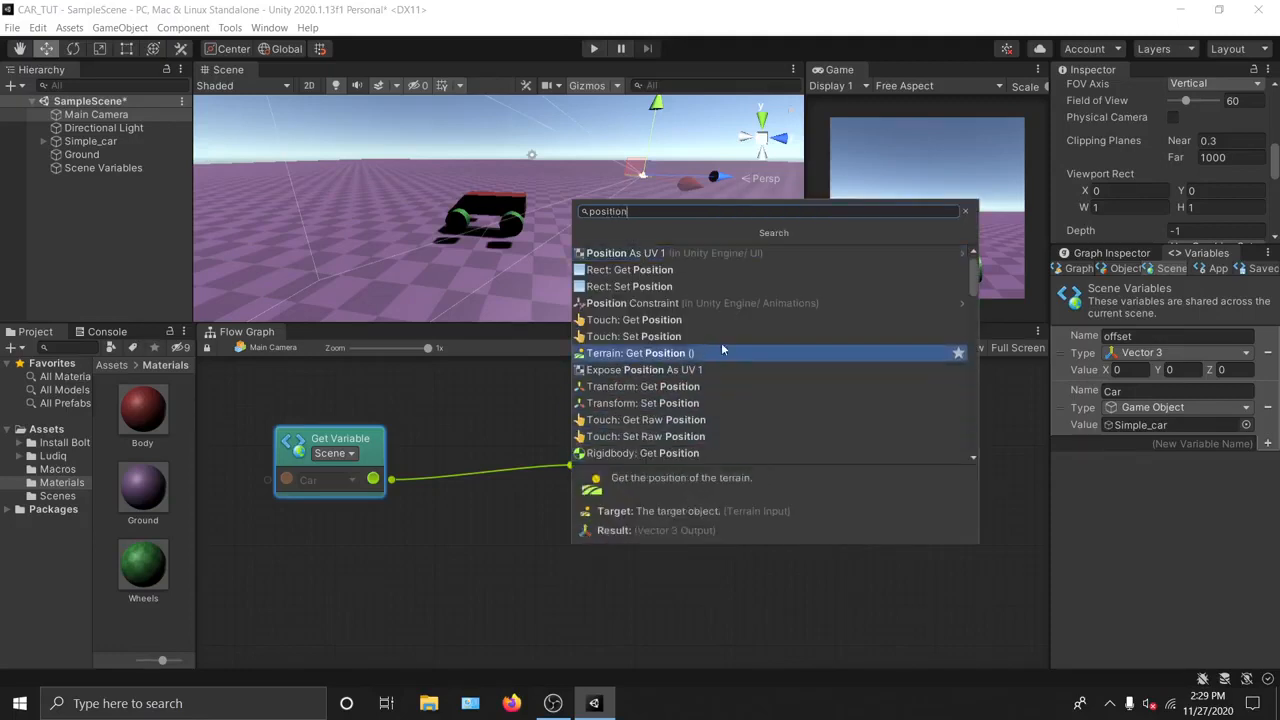
pyautogui.click(659, 392)
pyautogui.moveTo(634, 440); pyautogui.dragTo(507, 450)
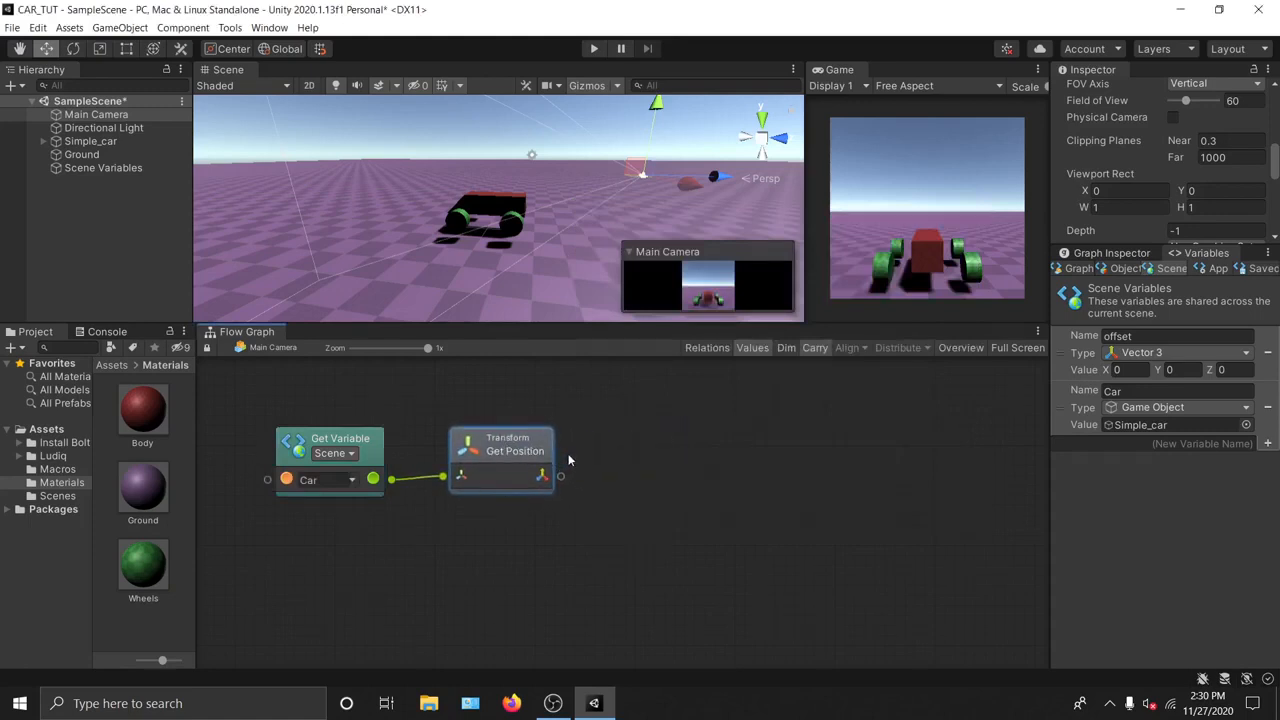
pyautogui.moveTo(568, 453); pyautogui.dragTo(591, 486, button='middle')
pyautogui.moveTo(497, 512); pyautogui.dragTo(487, 512)
pyautogui.moveTo(663, 503); pyautogui.dragTo(586, 480, button='middle')
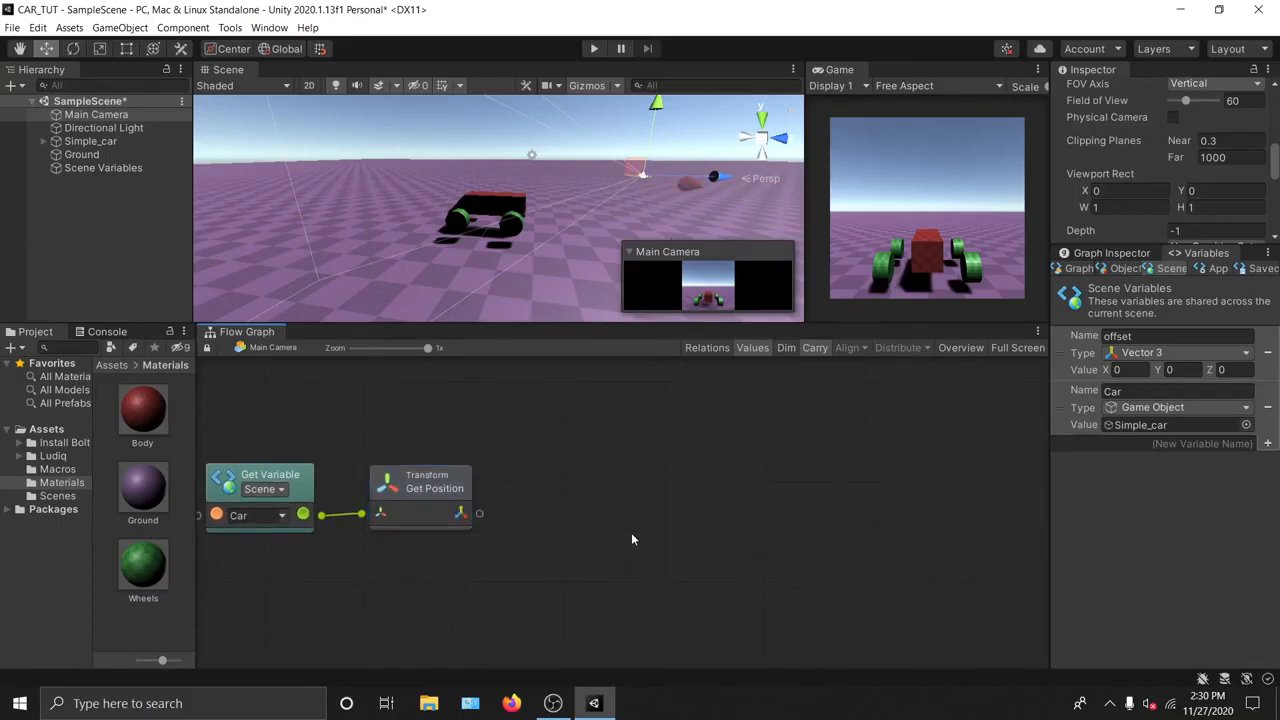
# Step: Add a Transform Set Position unit targeting Self and place it well to the right of Get Position
pyautogui.moveTo(631, 532); pyautogui.dragTo(650, 453, button='middle')
pyautogui.rightClick(650, 507)
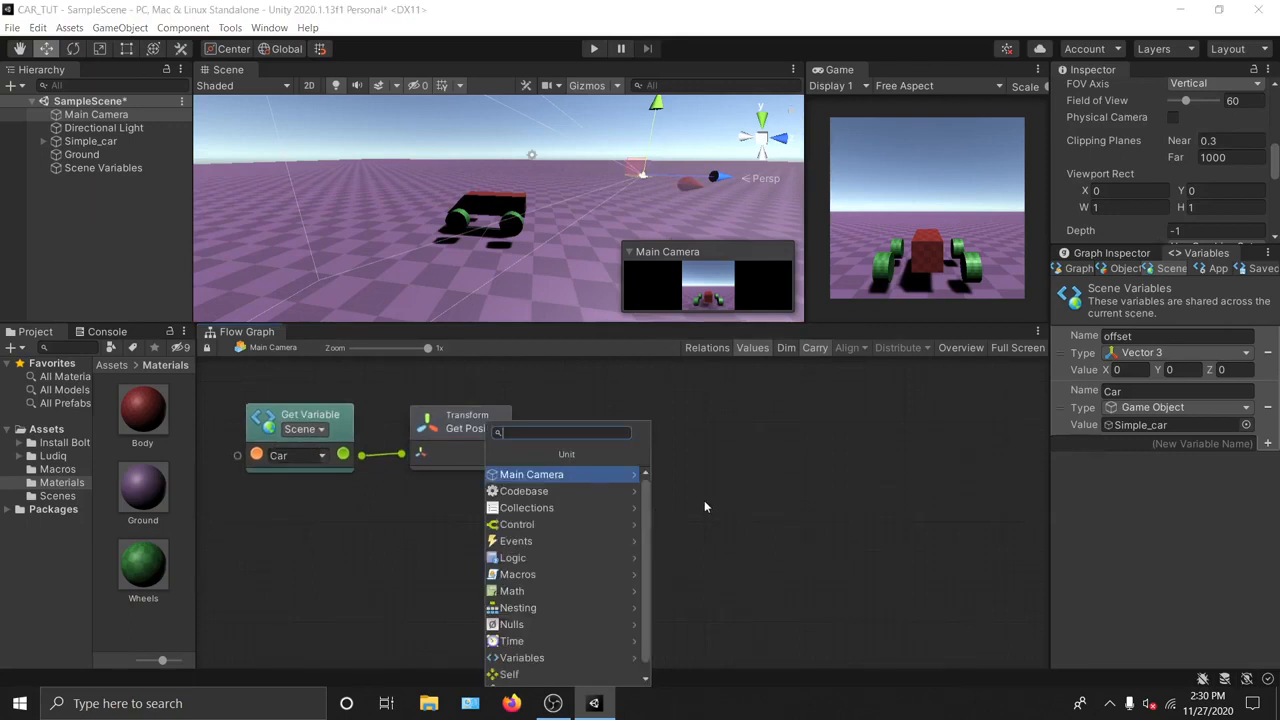
pyautogui.write('pos')
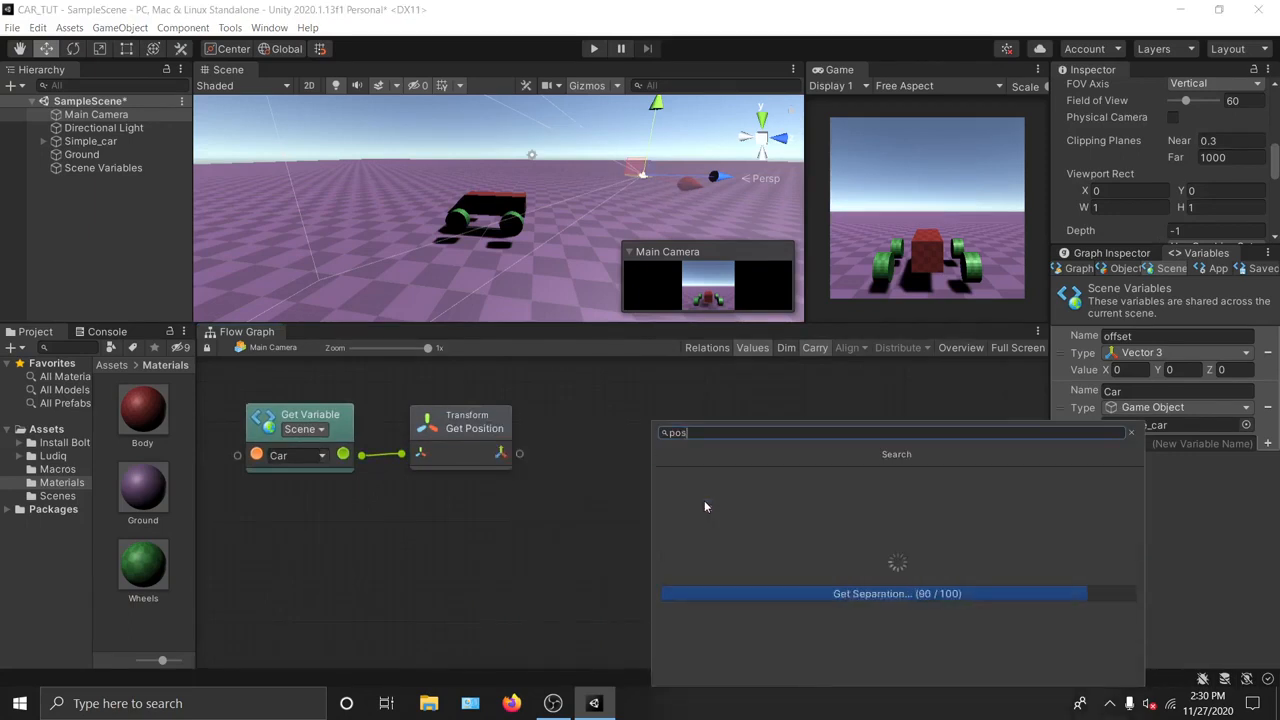
pyautogui.write('ition')
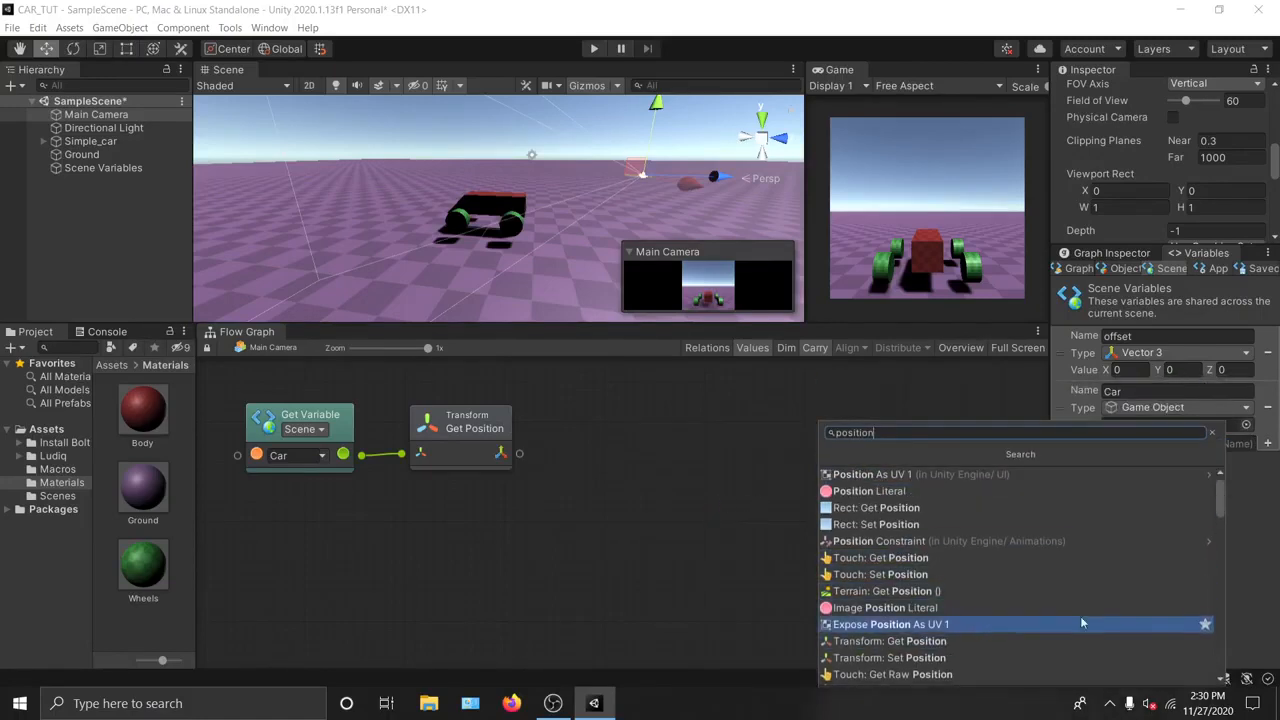
pyautogui.moveTo(1220, 506); pyautogui.dragTo(1218, 515)
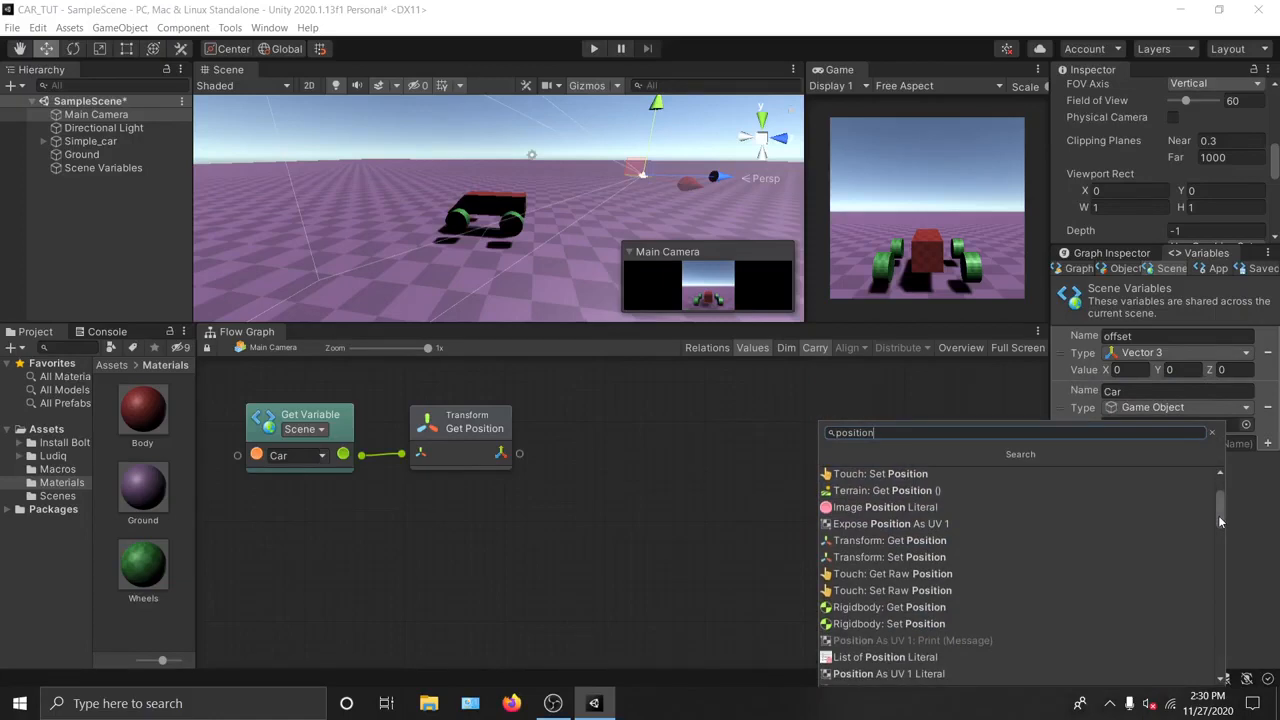
pyautogui.click(886, 558)
pyautogui.moveTo(700, 533); pyautogui.dragTo(801, 428)
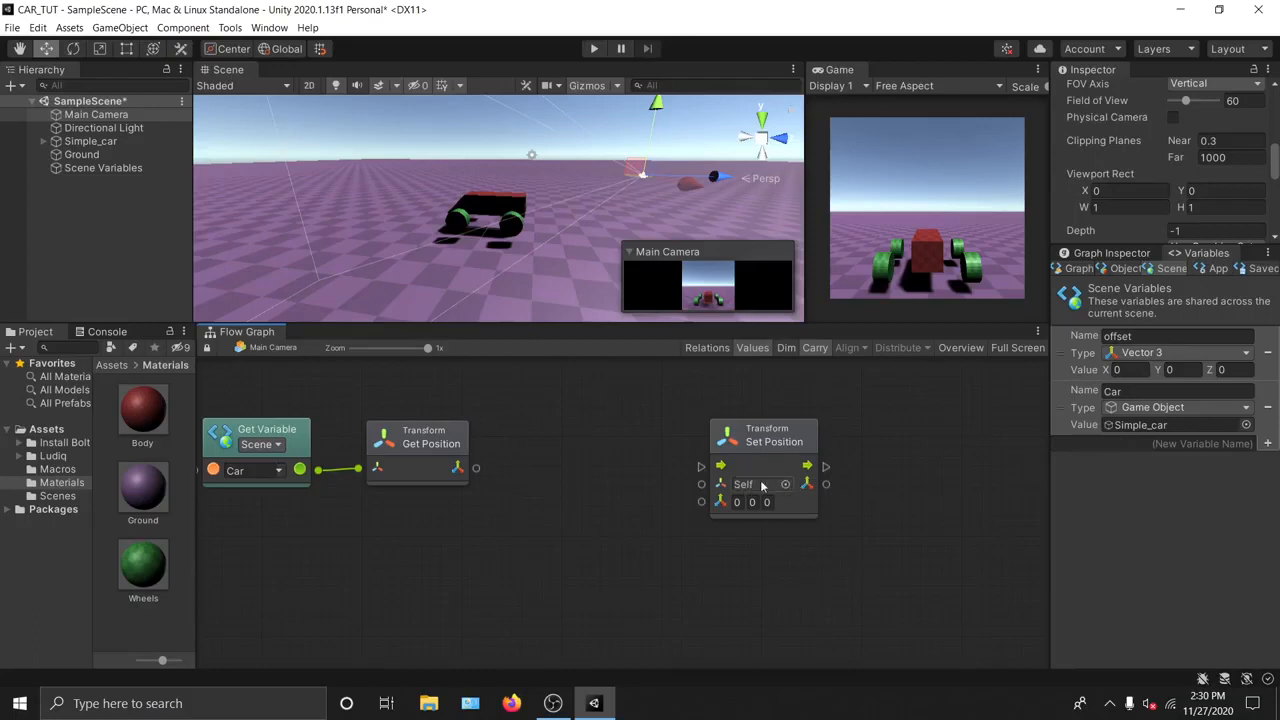
pyautogui.click(113, 119)
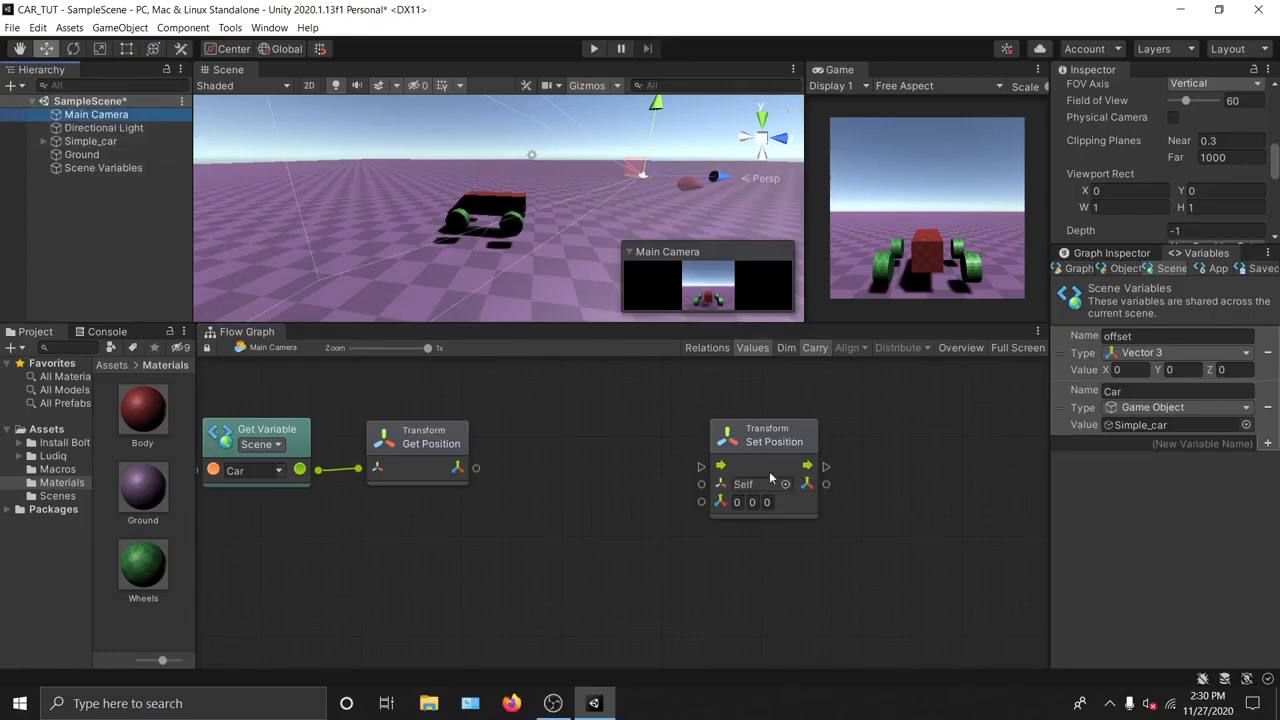
pyautogui.click(623, 524)
# Step: Disconnect the Car variable from the Get Position unit and move that unit farther away from it
pyautogui.moveTo(560, 488); pyautogui.dragTo(637, 484, button='middle')
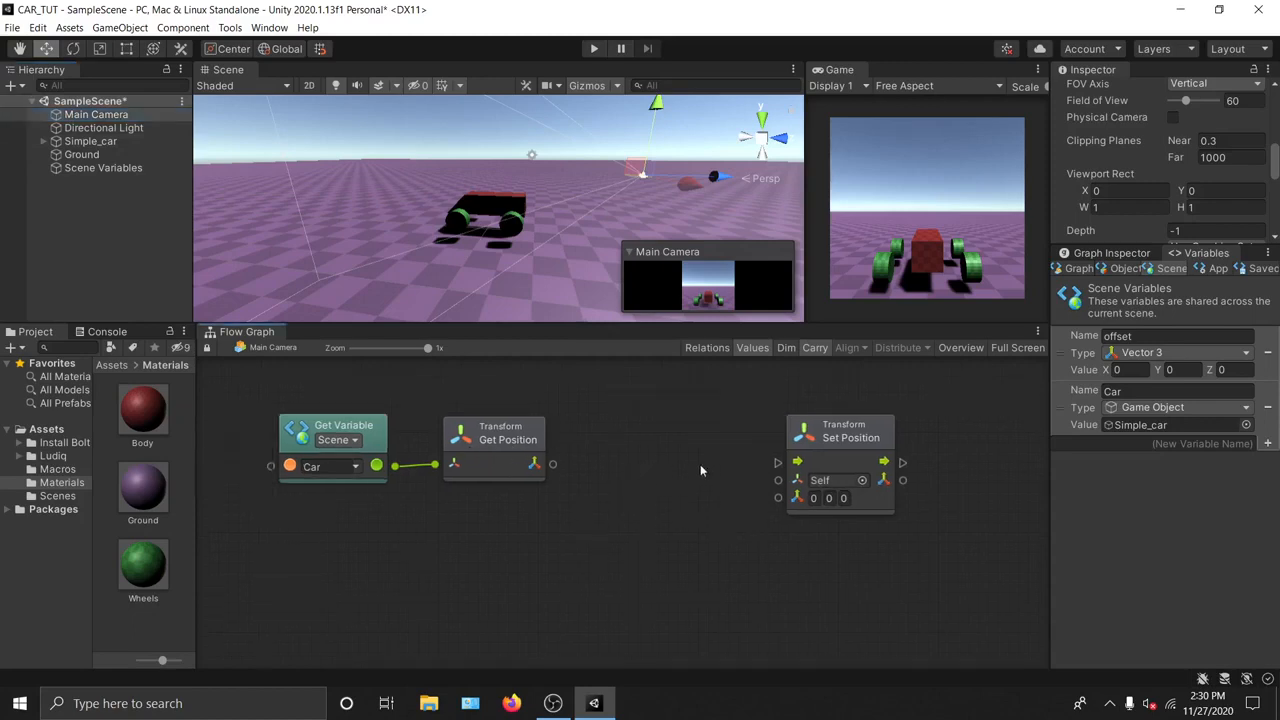
pyautogui.rightClick(435, 465)
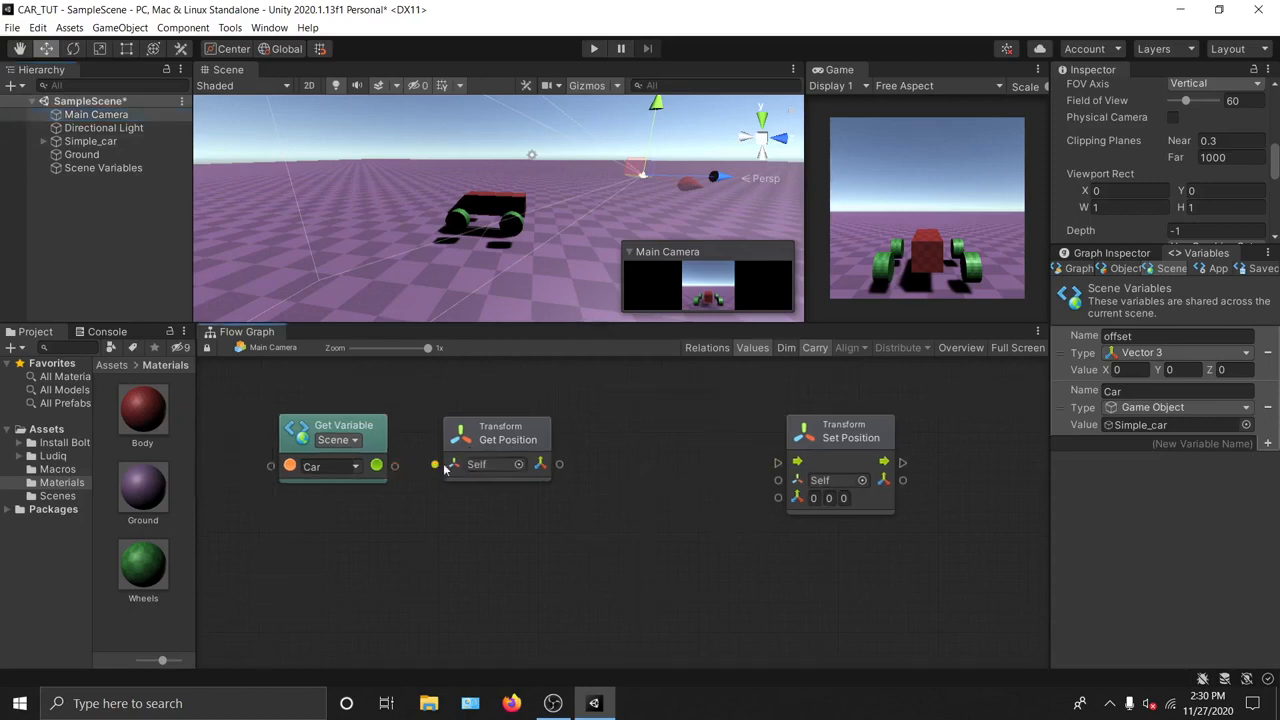
pyautogui.moveTo(511, 441); pyautogui.dragTo(557, 431)
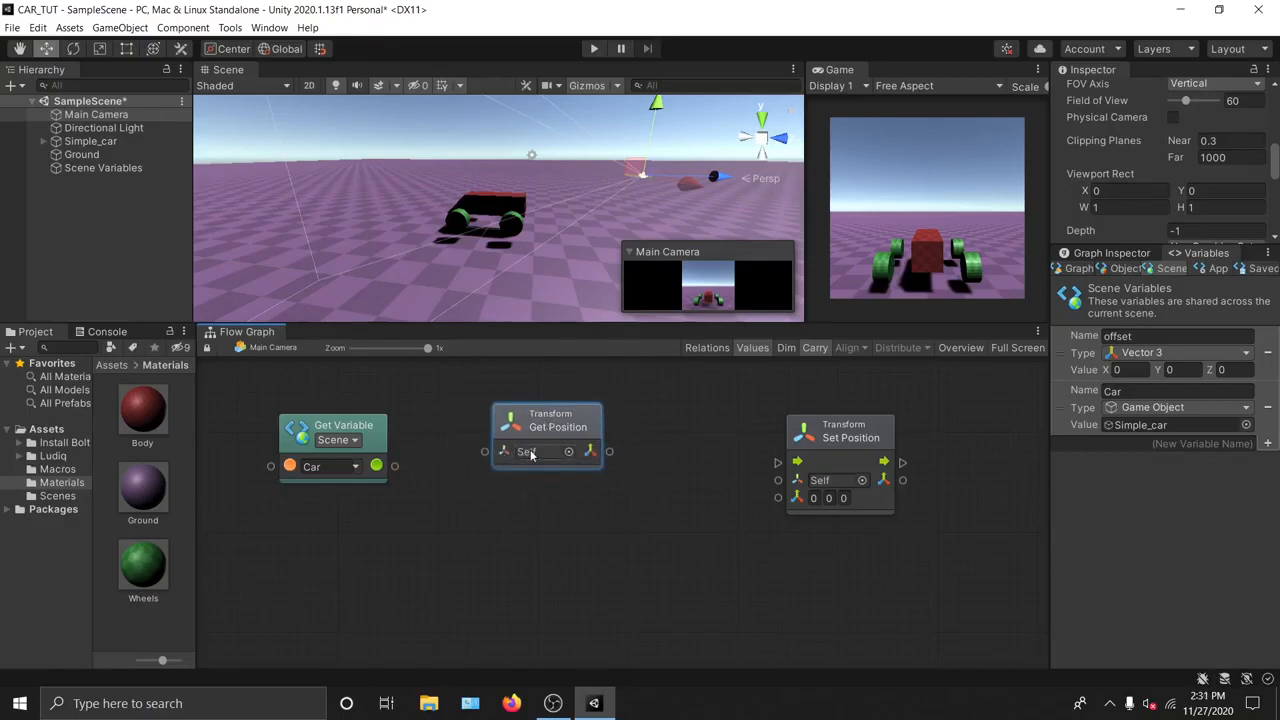
# Step: Feed the Car variable into the Get Position unit placed close beside it, and move the Set Position unit farther away
pyautogui.moveTo(580, 428); pyautogui.dragTo(577, 431)
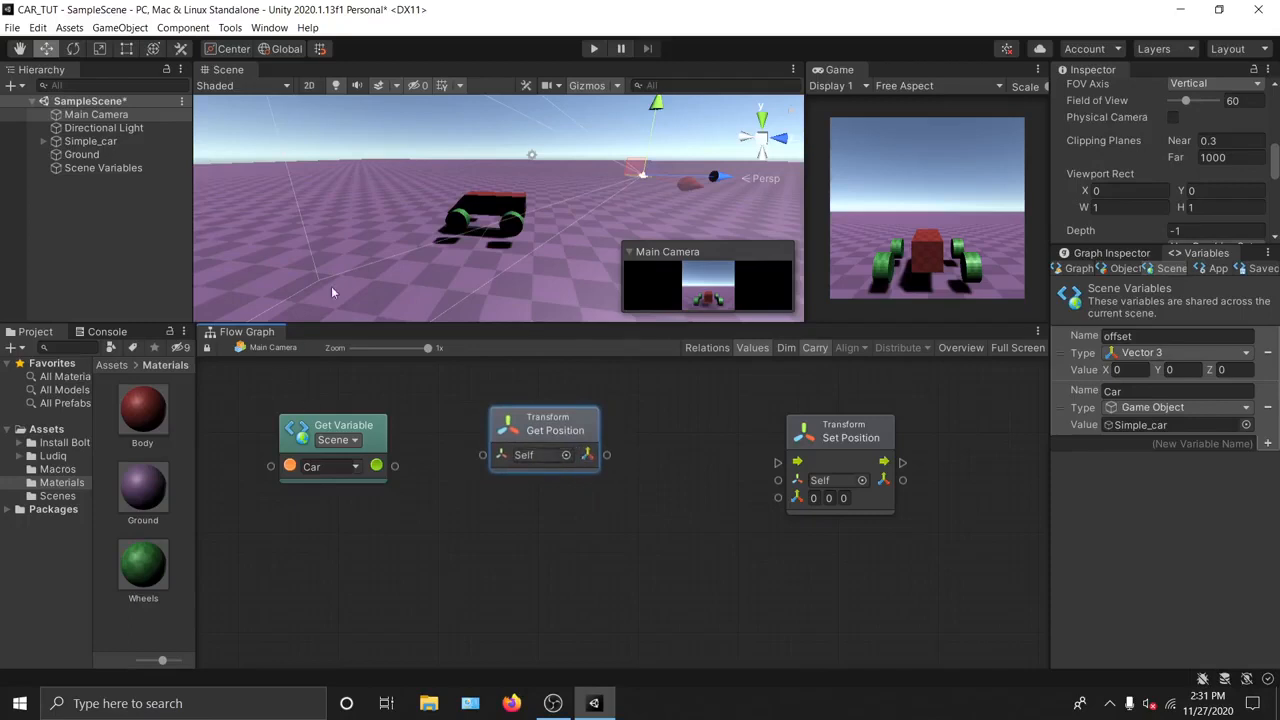
pyautogui.moveTo(394, 466); pyautogui.dragTo(505, 450)
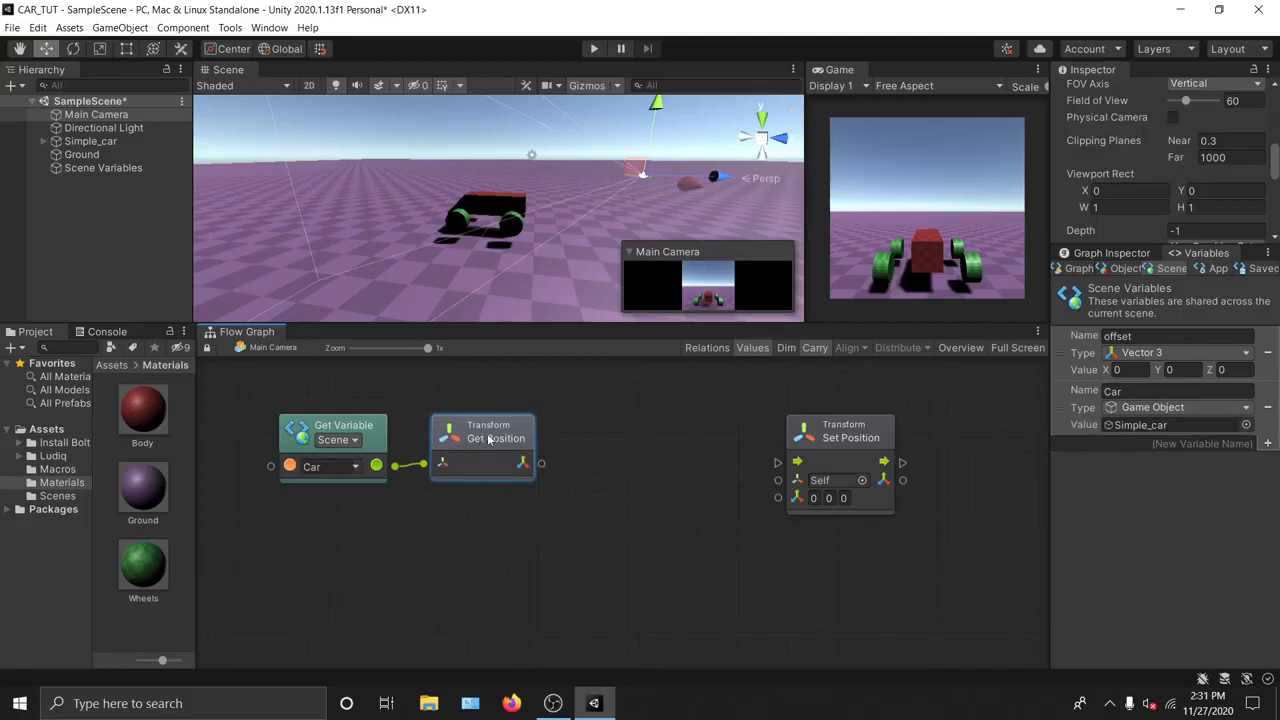
pyautogui.moveTo(636, 449); pyautogui.dragTo(566, 449, button='middle')
pyautogui.moveTo(798, 441); pyautogui.dragTo(876, 427)
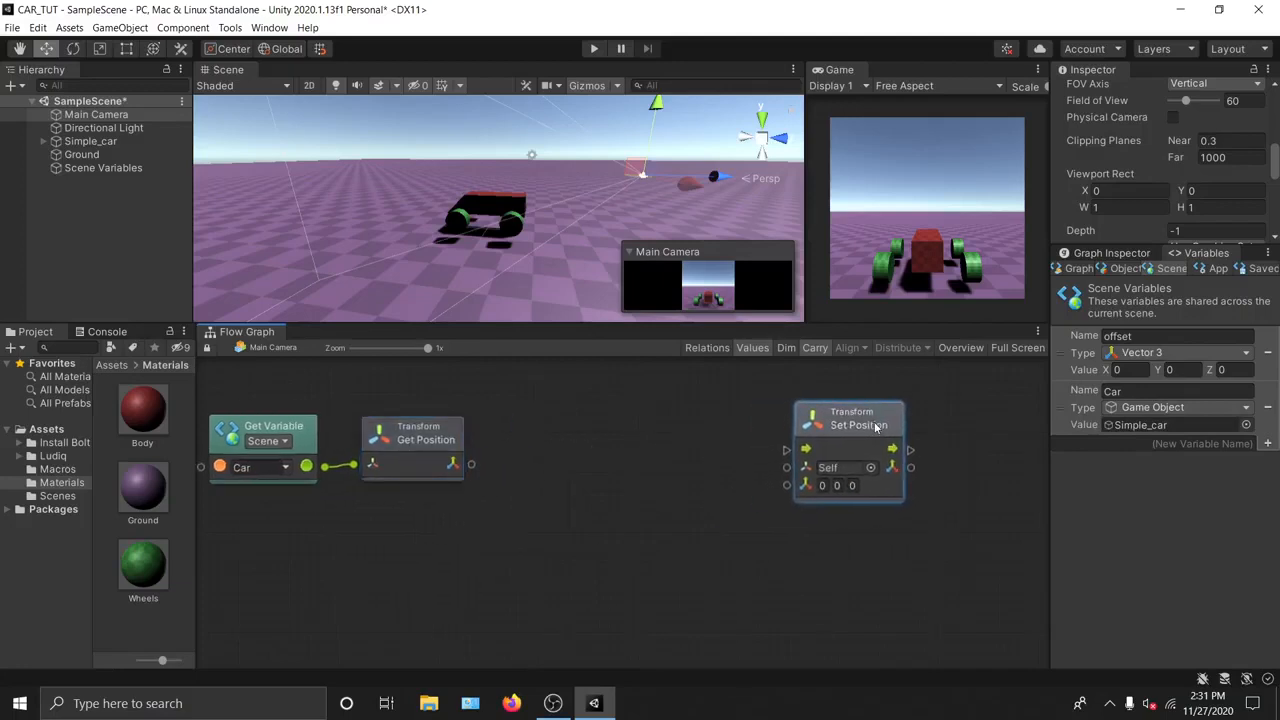
# Step: Try feeding the Get Position output directly into the Set Position unit's value input
pyautogui.moveTo(472, 465); pyautogui.dragTo(787, 485)
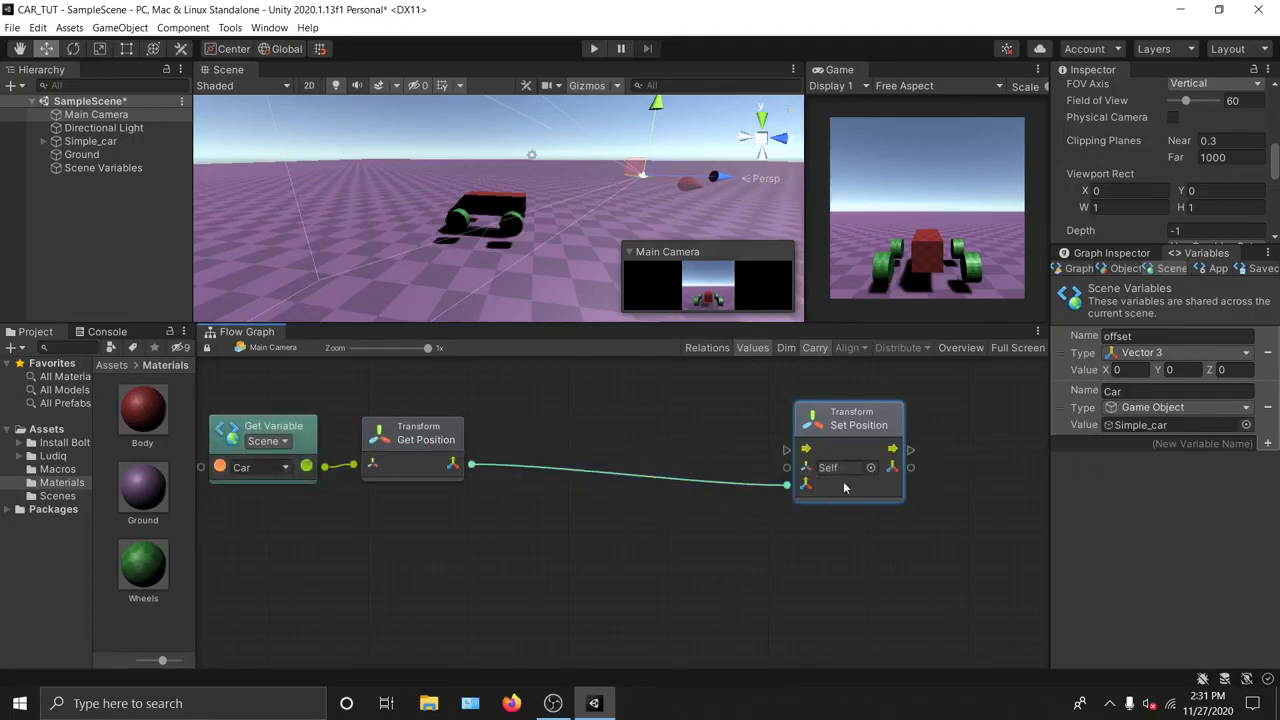
pyautogui.rightClick(787, 485)
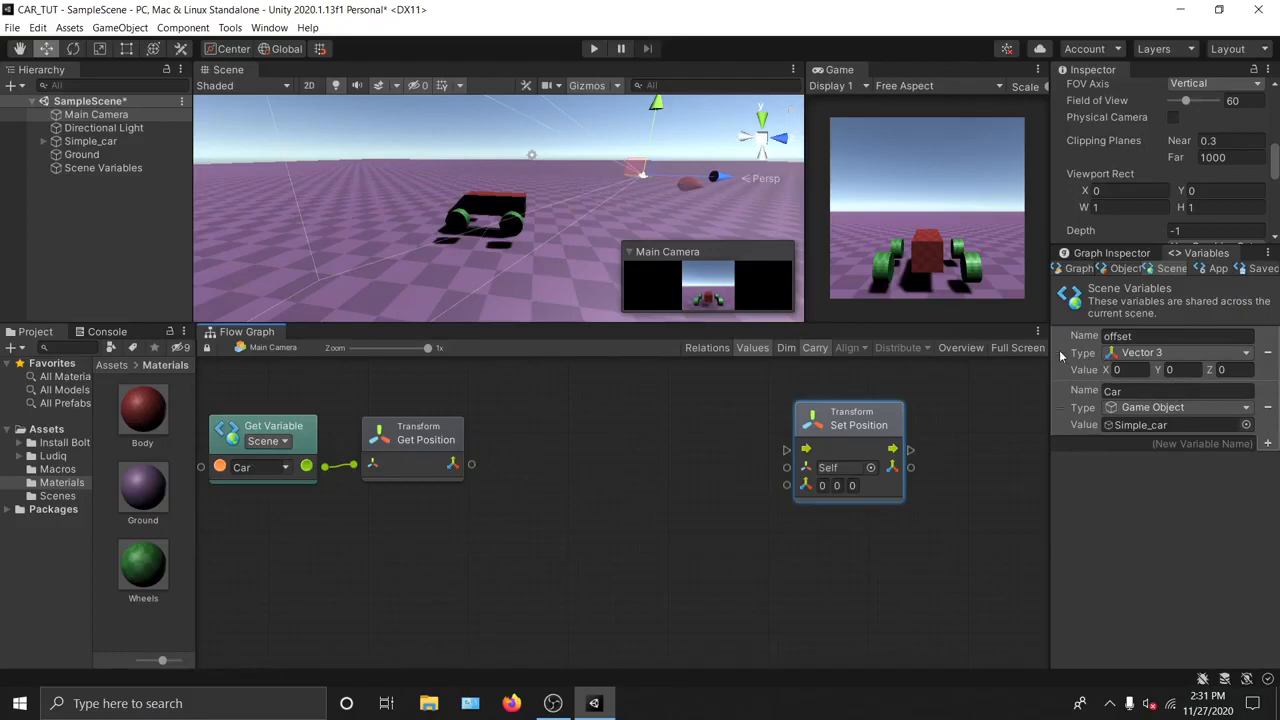
# Step: Add a Get Variable unit for the scene variable offset below Get Position, and feed Get Position's output into a new Add unit
pyautogui.moveTo(1060, 357); pyautogui.dragTo(393, 520)
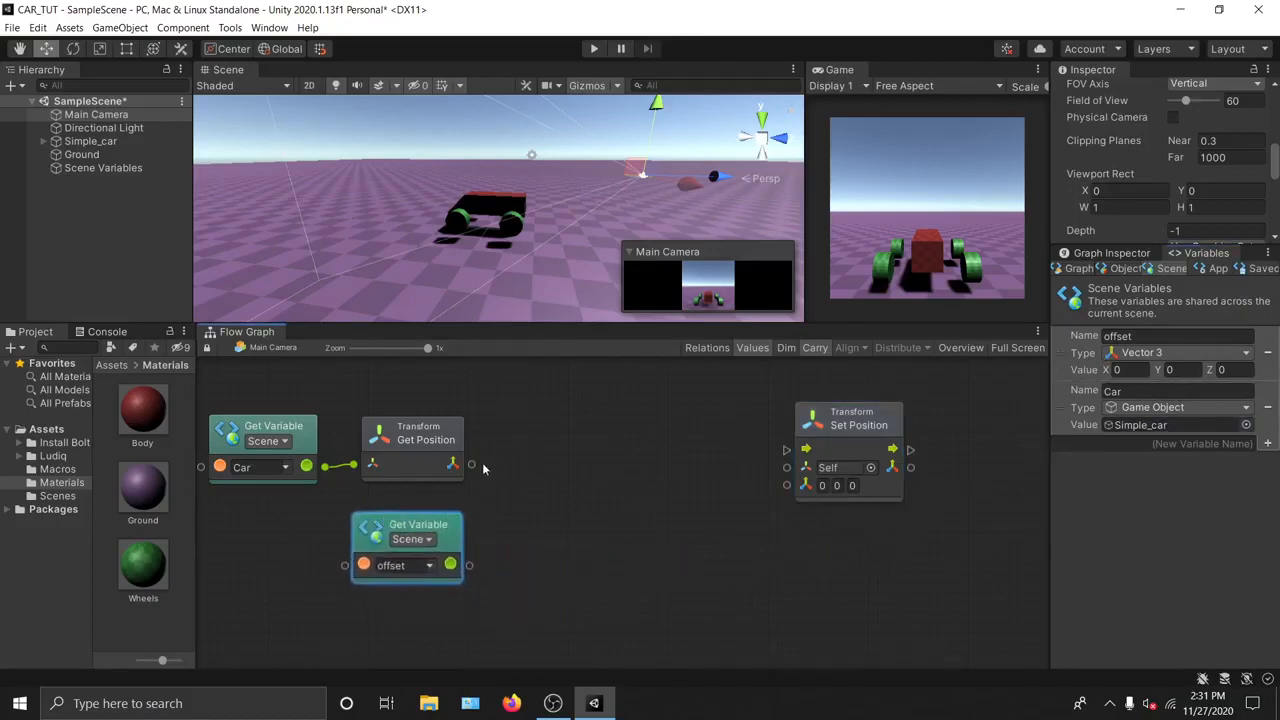
pyautogui.moveTo(472, 465); pyautogui.dragTo(512, 510)
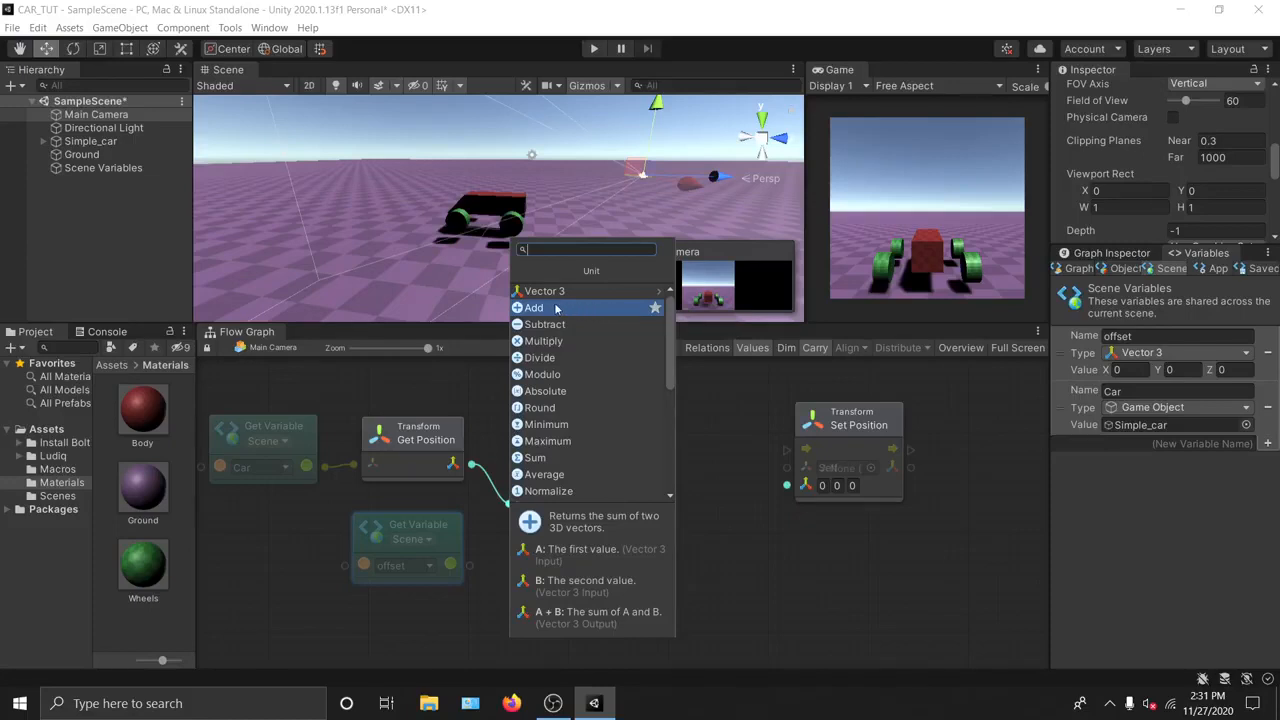
pyautogui.click(722, 514)
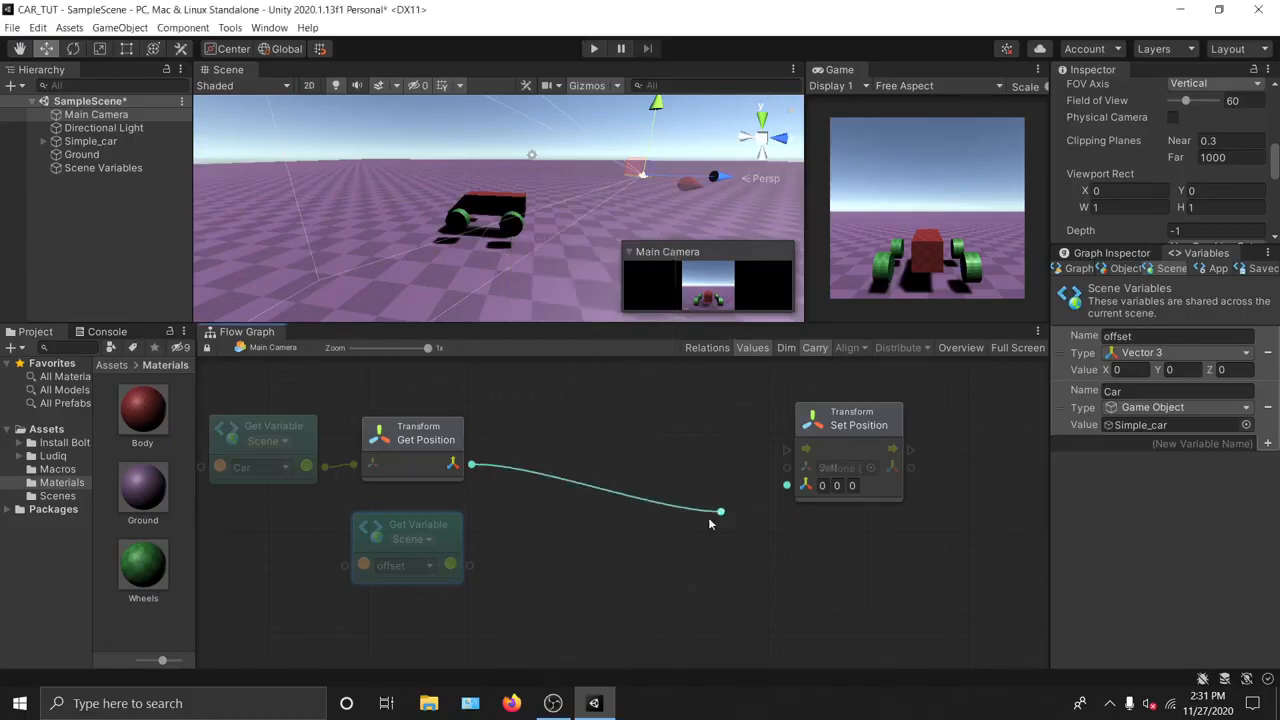
pyautogui.click(404, 530)
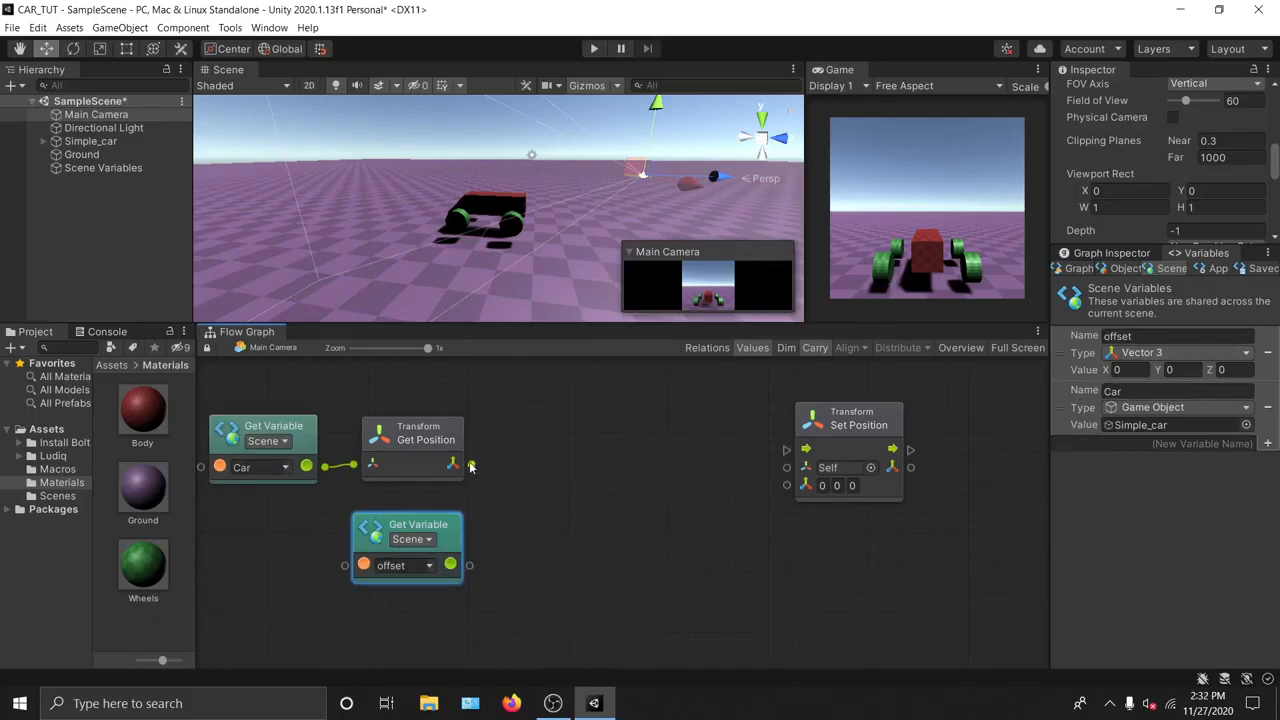
pyautogui.moveTo(471, 466); pyautogui.dragTo(547, 515)
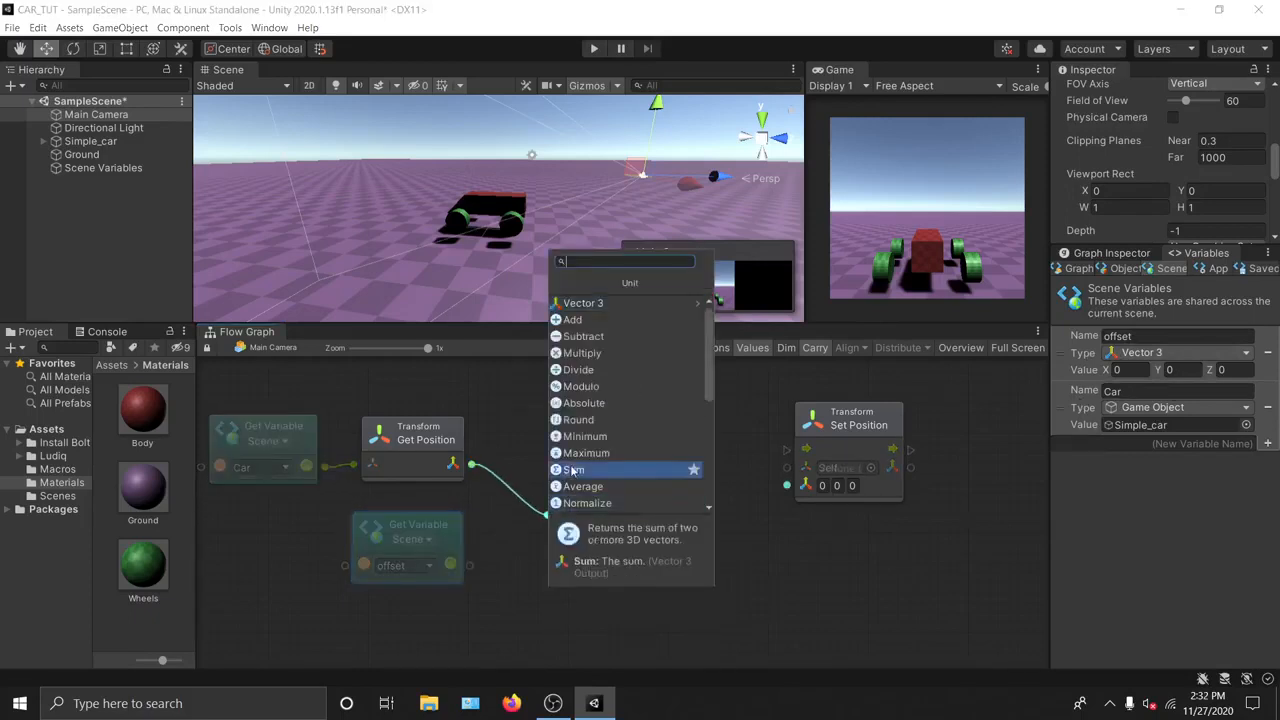
pyautogui.click(588, 320)
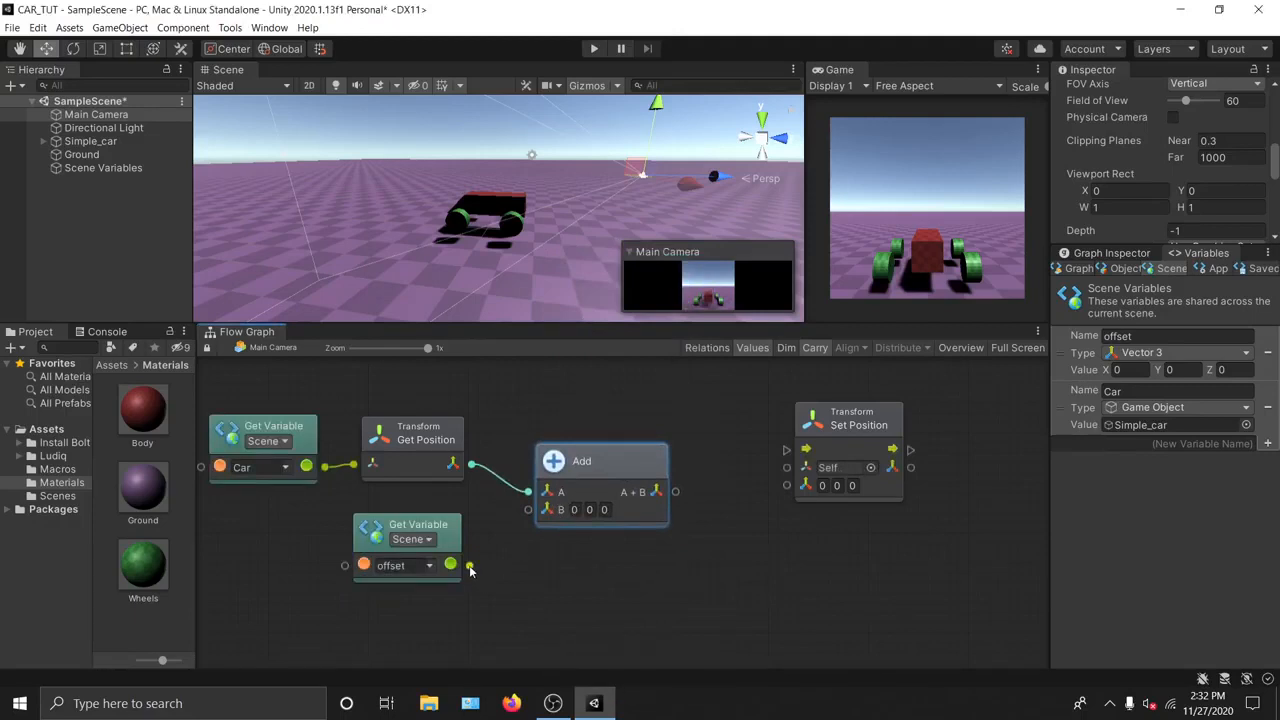
# Step: Connect and disconnect the offset variable at the Add unit's B input, and try constant values there such as 10 for X
pyautogui.moveTo(469, 566); pyautogui.dragTo(529, 510)
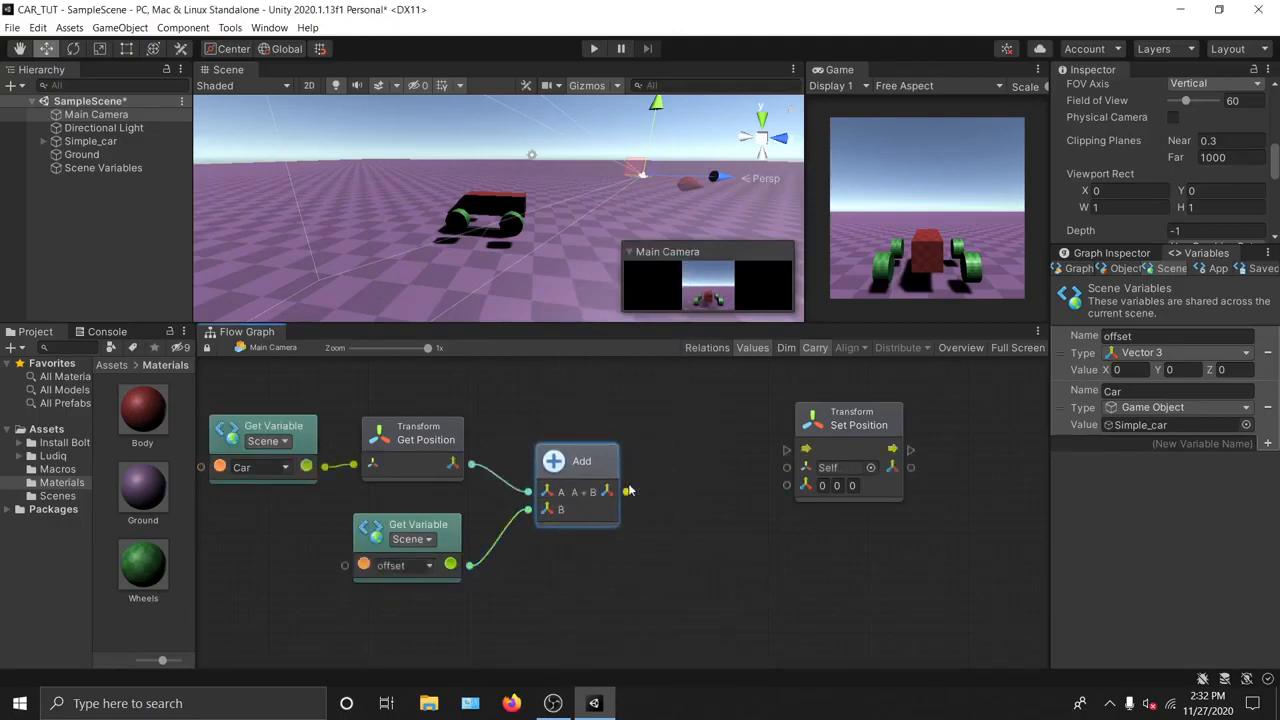
pyautogui.rightClick(529, 510)
pyautogui.moveTo(649, 498); pyautogui.dragTo(668, 505)
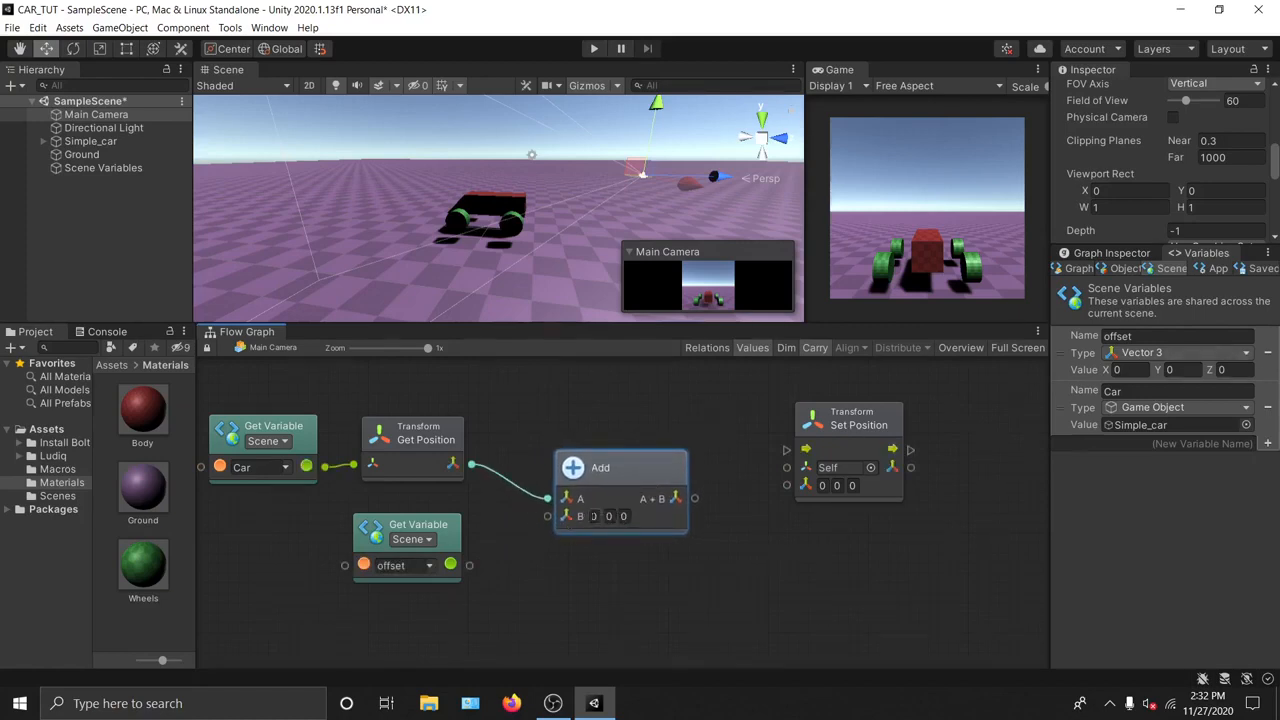
pyautogui.write('101')
pyautogui.click(698, 562)
pyautogui.click(601, 517)
pyautogui.write('10')
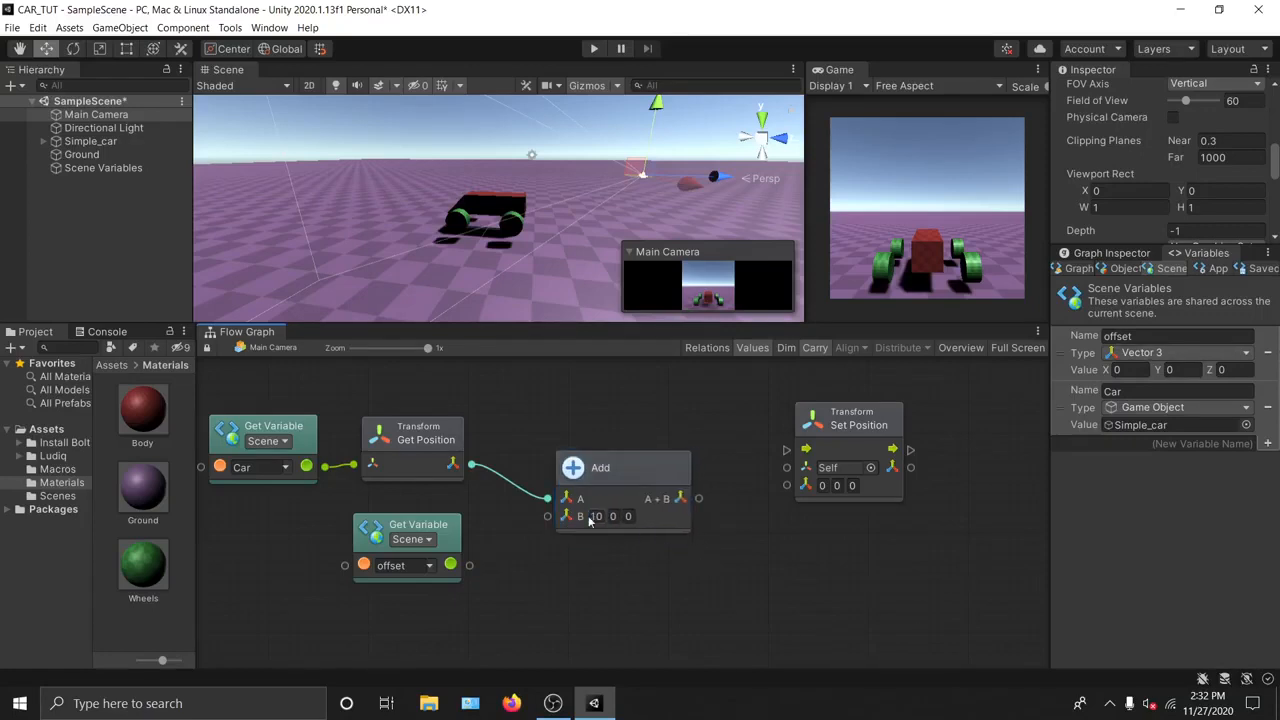
pyautogui.click(613, 516)
pyautogui.write('1')
pyautogui.click(596, 516)
pyautogui.write('0')
pyautogui.click(612, 516)
pyautogui.write('0')
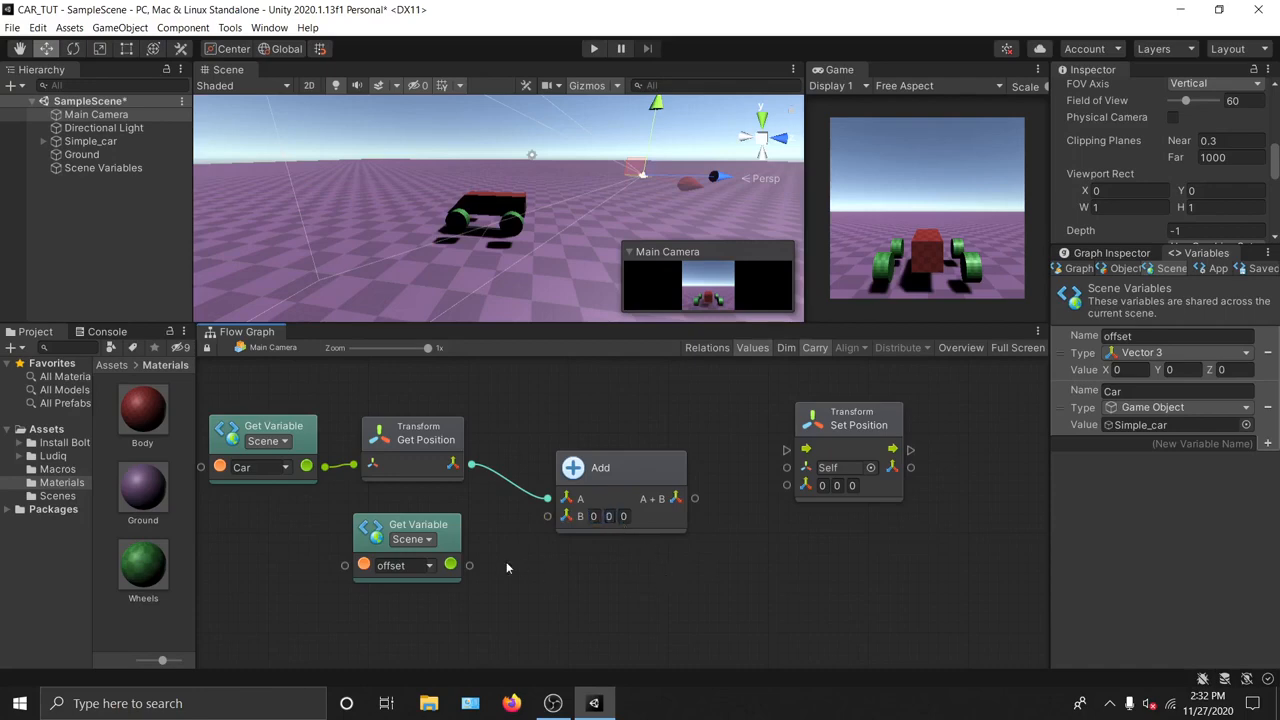
# Step: Feed the offset variable into the Add unit's B input and the A + B output into Set Position's value input
pyautogui.moveTo(469, 565); pyautogui.dragTo(547, 516)
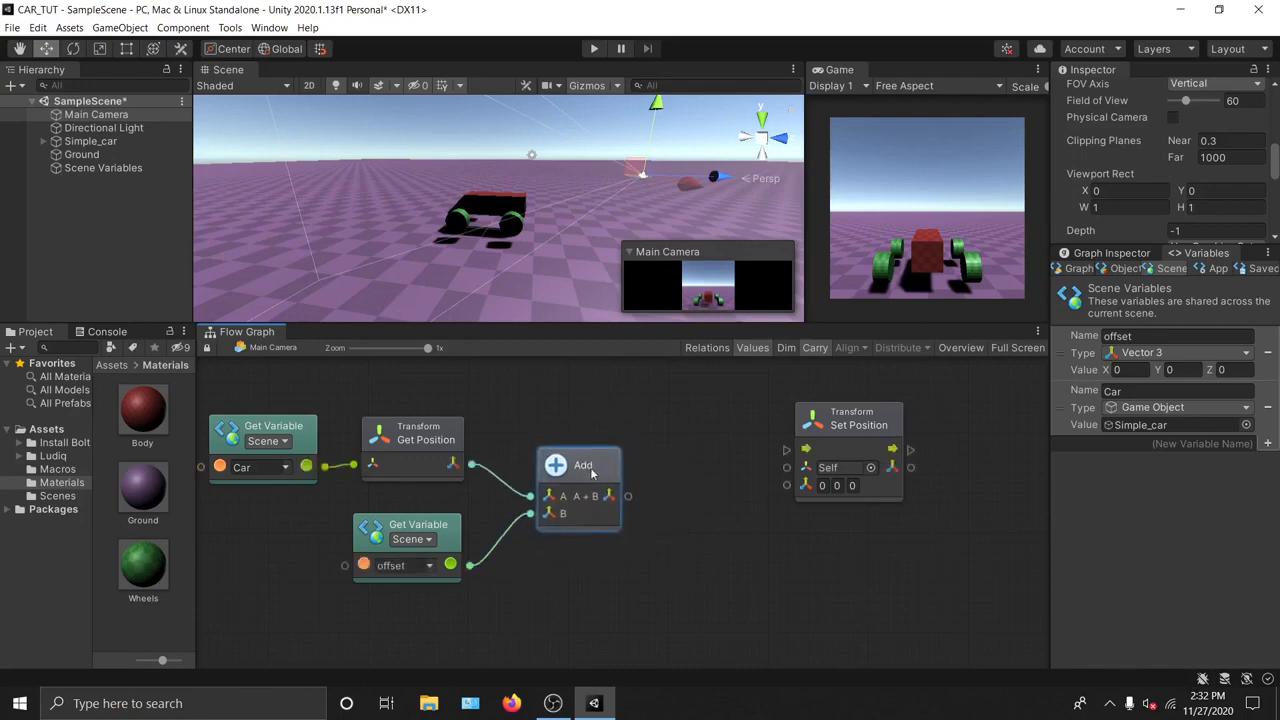
pyautogui.moveTo(626, 493); pyautogui.dragTo(787, 485)
pyautogui.moveTo(650, 380); pyautogui.dragTo(700, 420, button='middle')
pyautogui.click(700, 420)
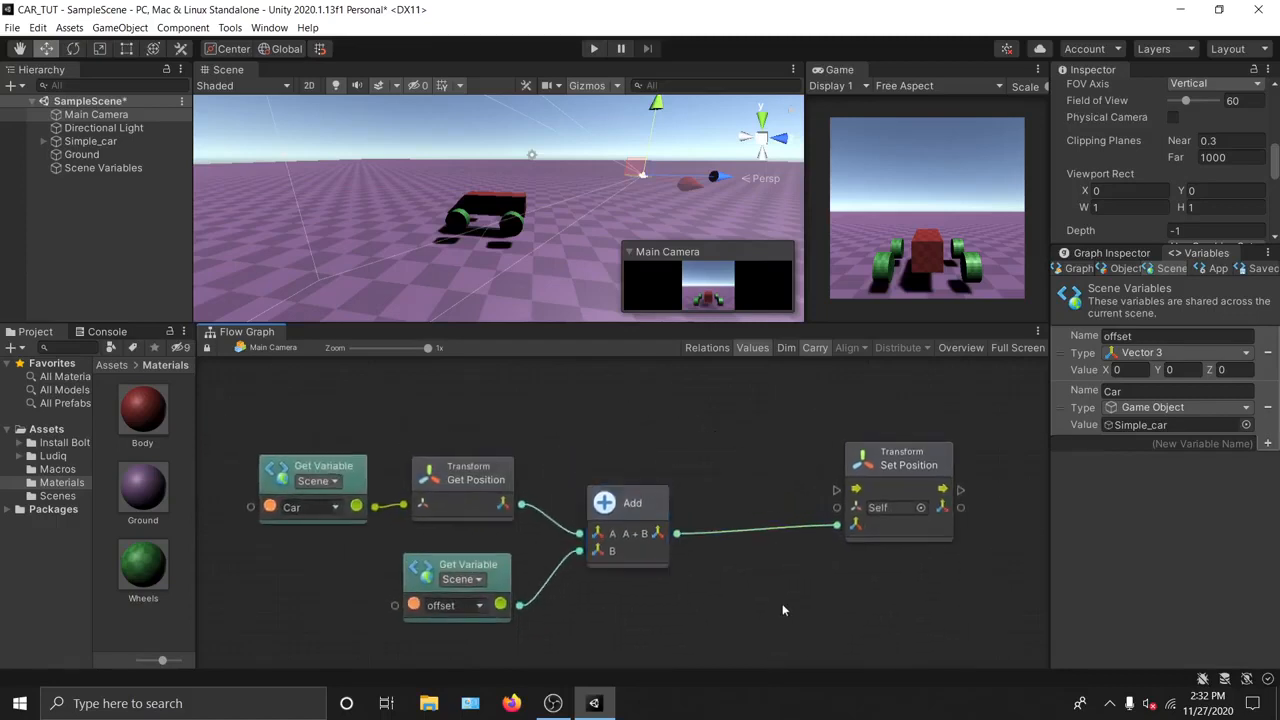
pyautogui.moveTo(782, 603); pyautogui.dragTo(707, 556, button='middle')
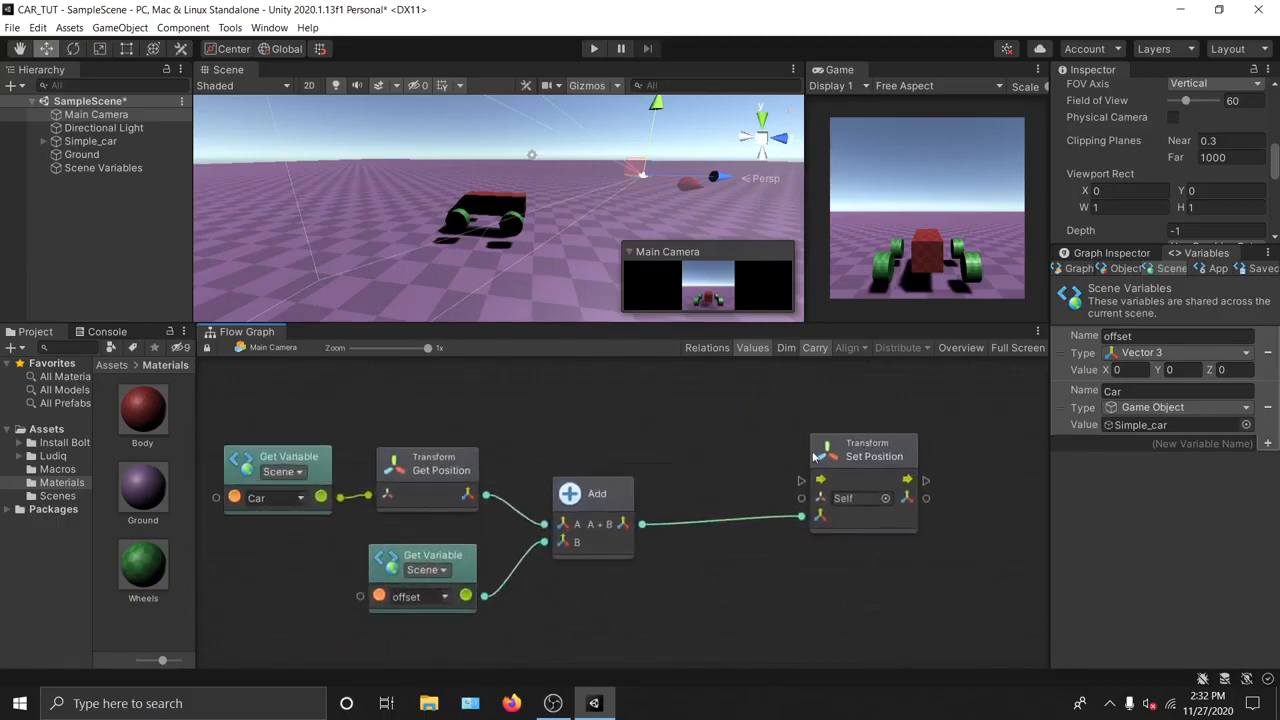
pyautogui.moveTo(815, 455); pyautogui.dragTo(864, 516, button='middle')
pyautogui.click(878, 524)
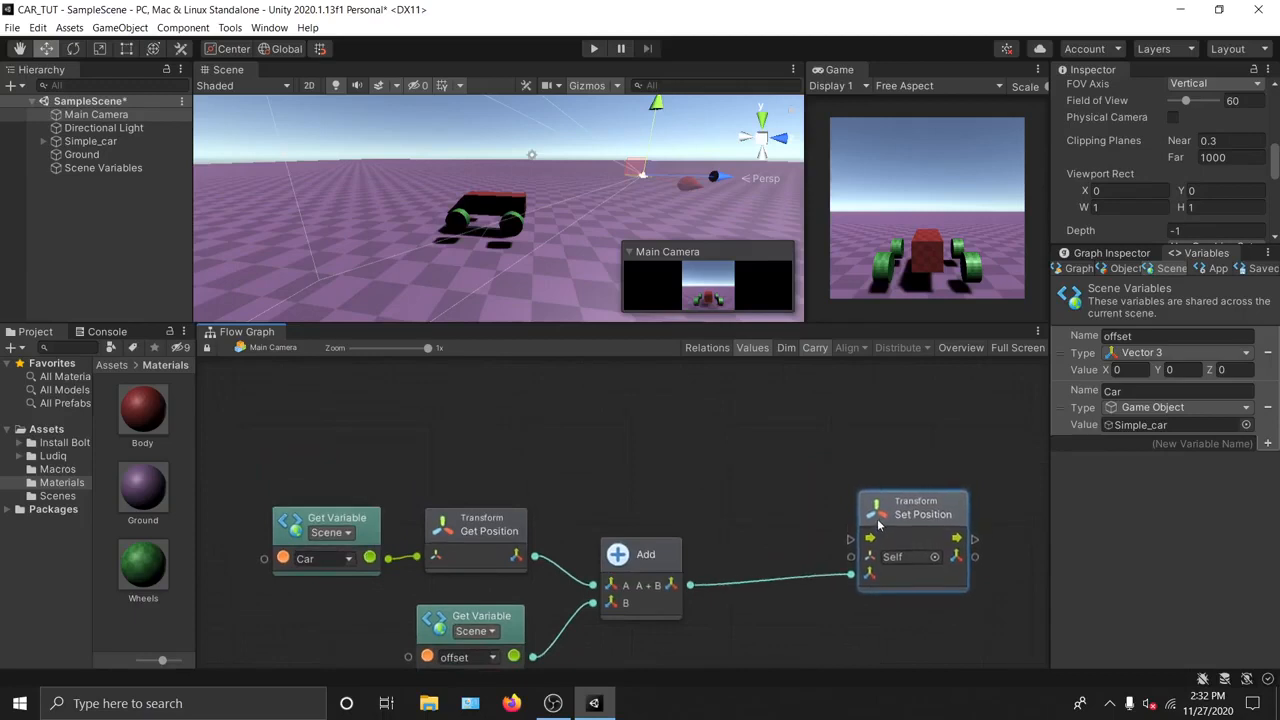
pyautogui.moveTo(756, 490); pyautogui.dragTo(683, 469, button='middle')
pyautogui.rightClick(503, 408)
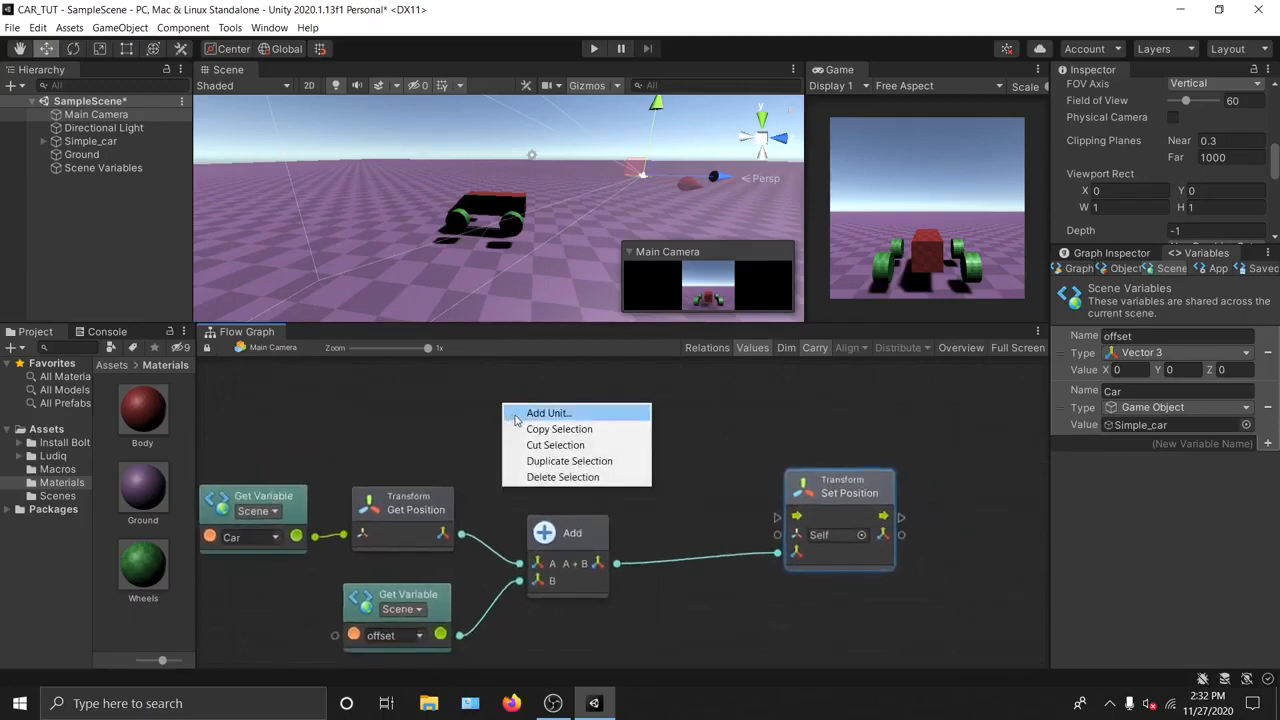
pyautogui.click(540, 413)
pyautogui.click(751, 411)
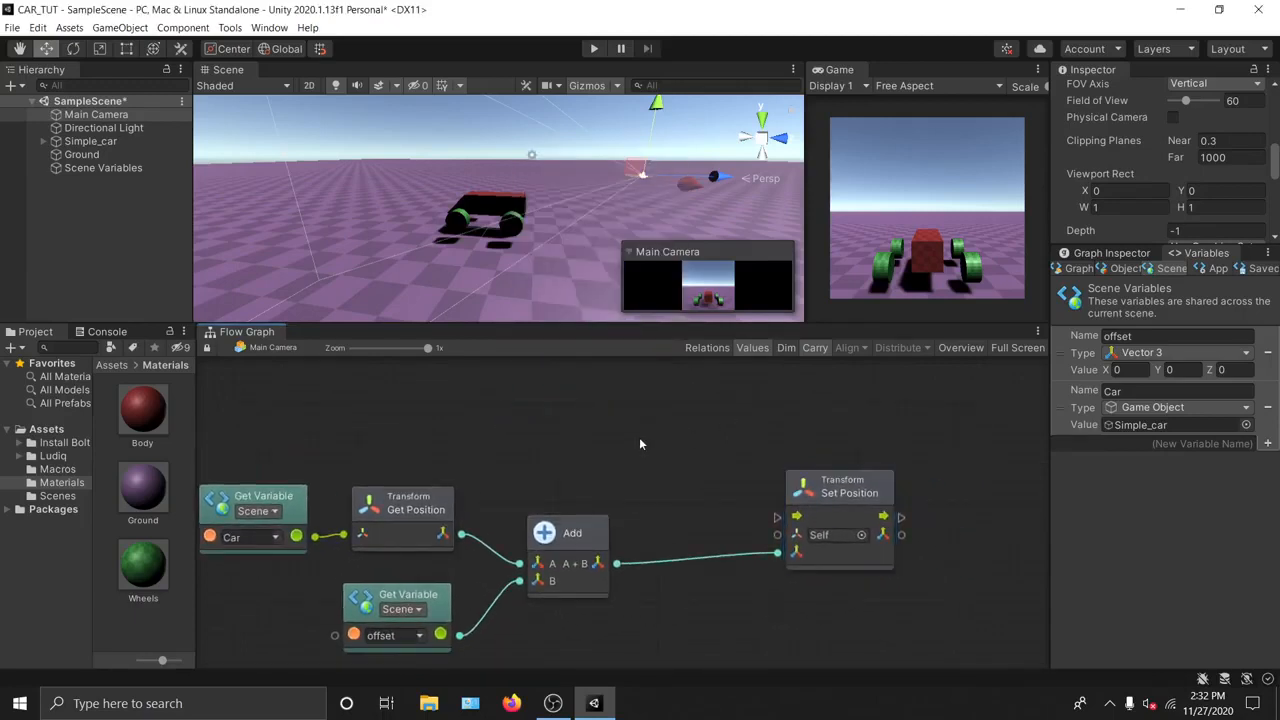
pyautogui.rightClick(618, 422)
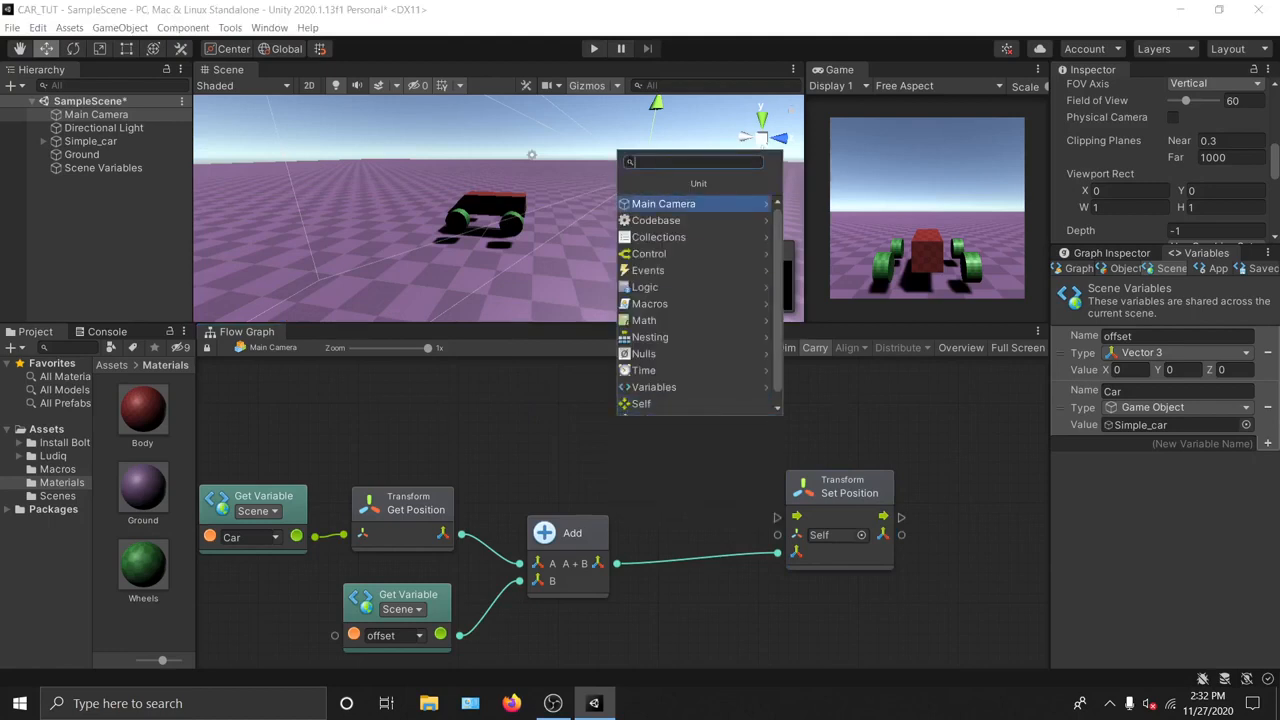
pyautogui.click(530, 440)
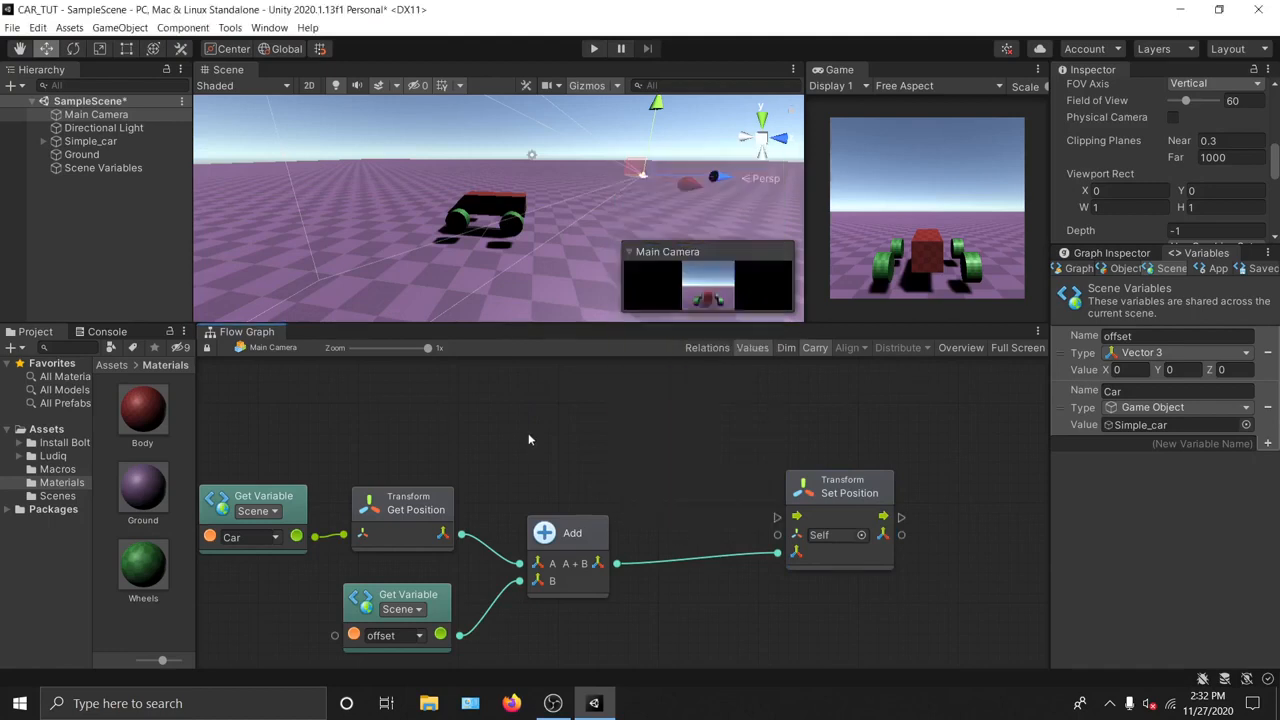
pyautogui.click(592, 532)
# Step: Add an Update event unit above the Add unit and connect its flow output to the Set Position unit's flow input
pyautogui.rightClick(603, 433)
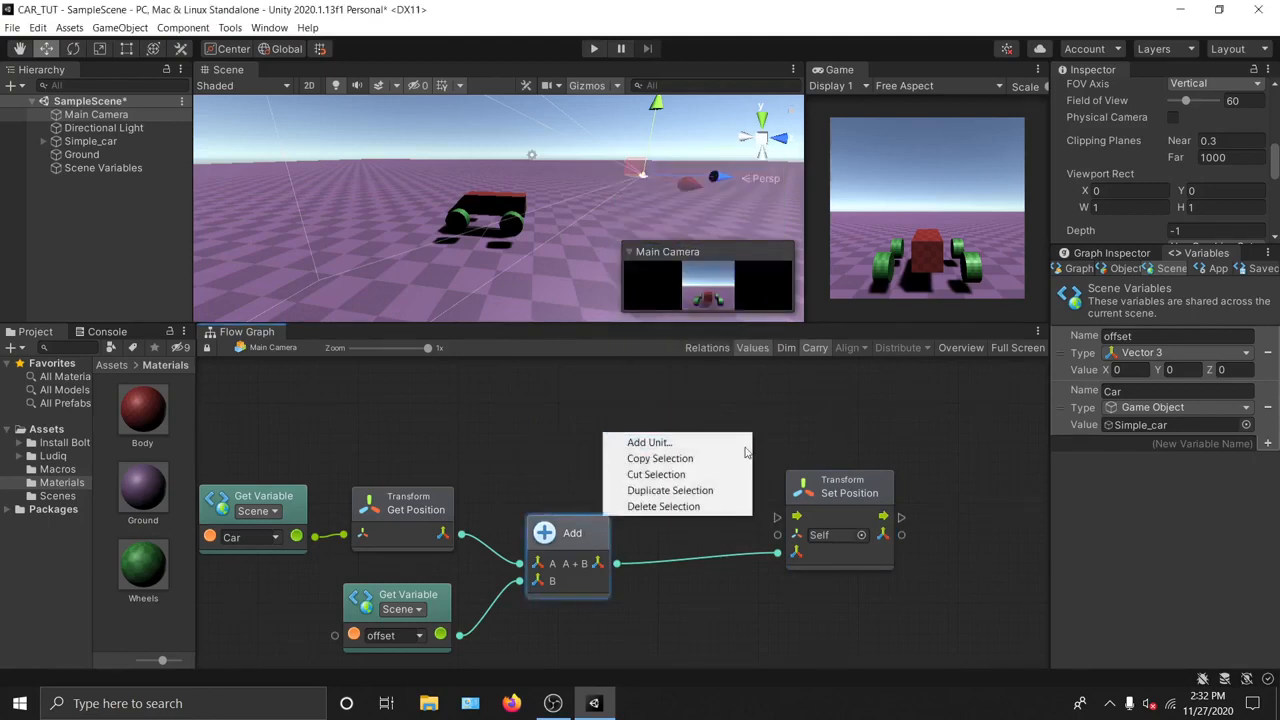
pyautogui.click(669, 443)
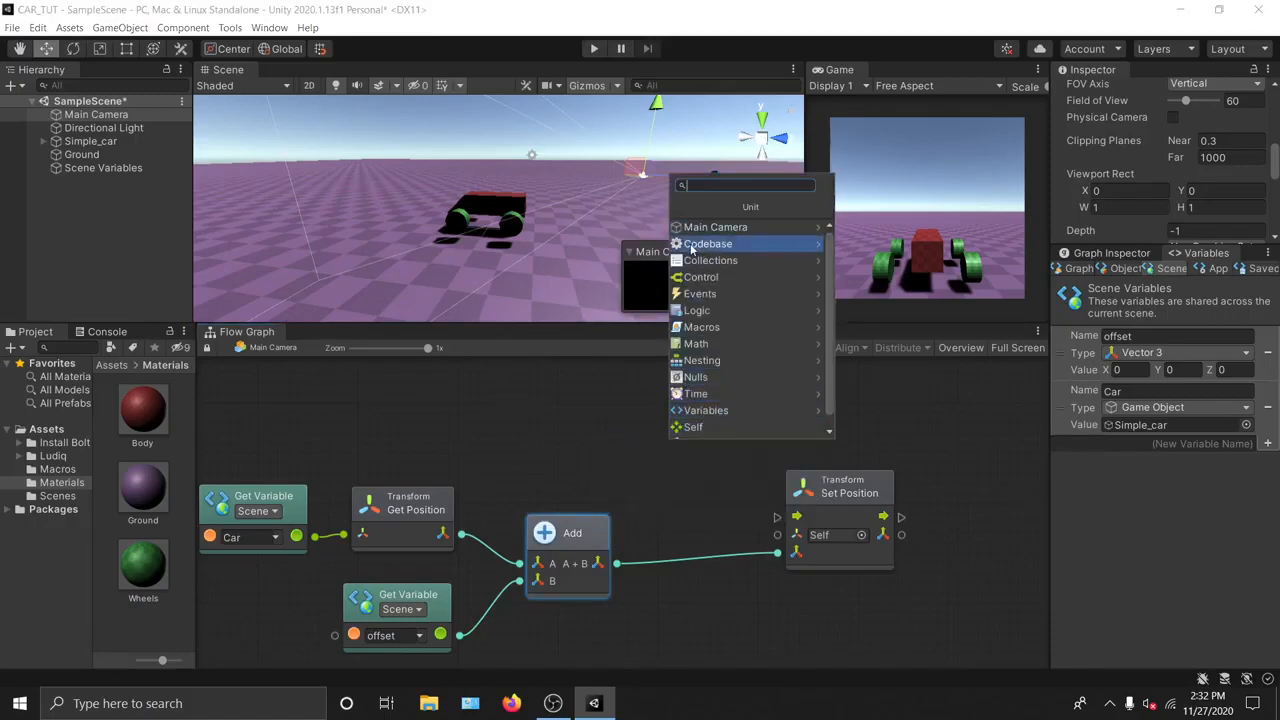
pyautogui.write('Update')
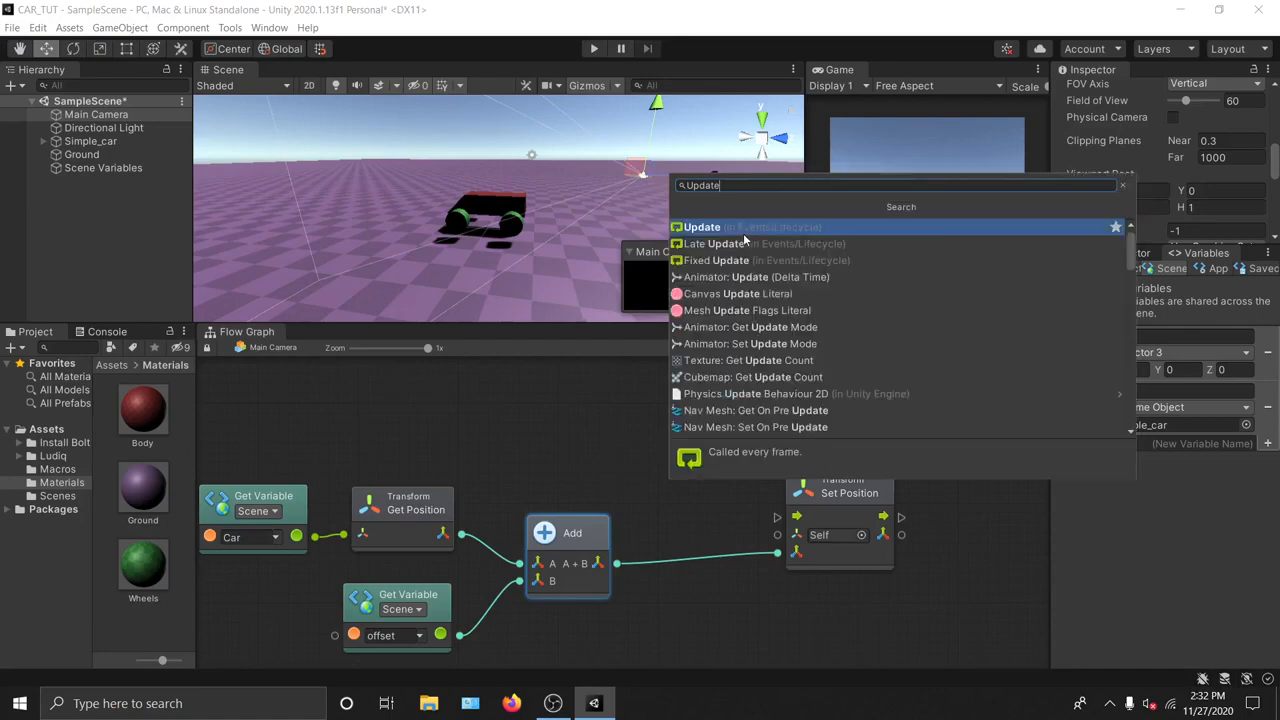
pyautogui.click(706, 228)
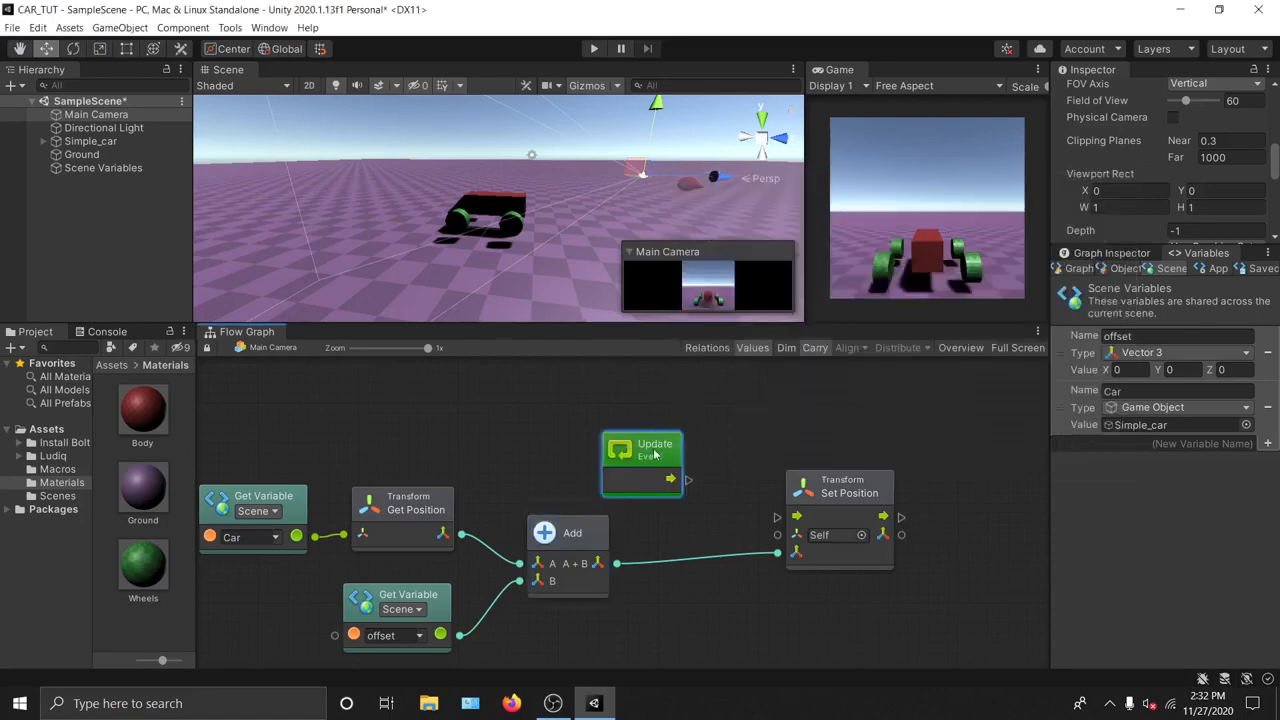
pyautogui.moveTo(658, 452); pyautogui.dragTo(777, 517)
pyautogui.press('Home')
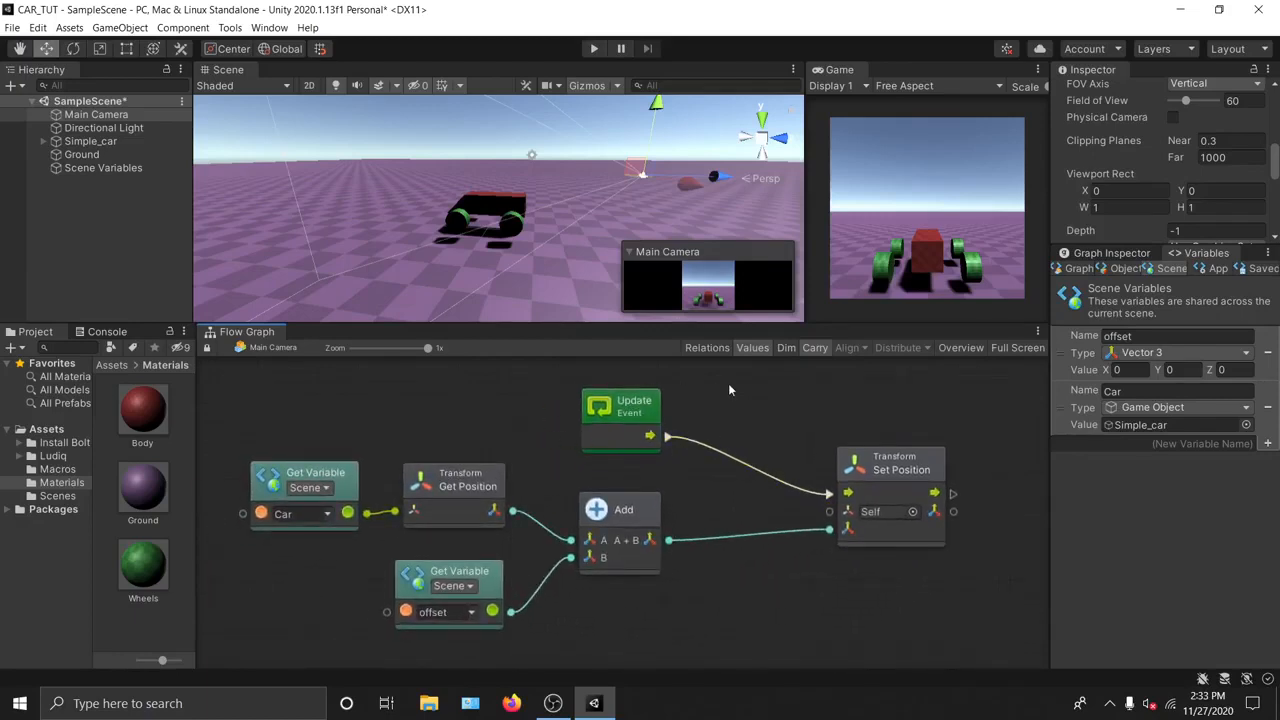
pyautogui.moveTo(676, 461); pyautogui.dragTo(568, 452, button='middle')
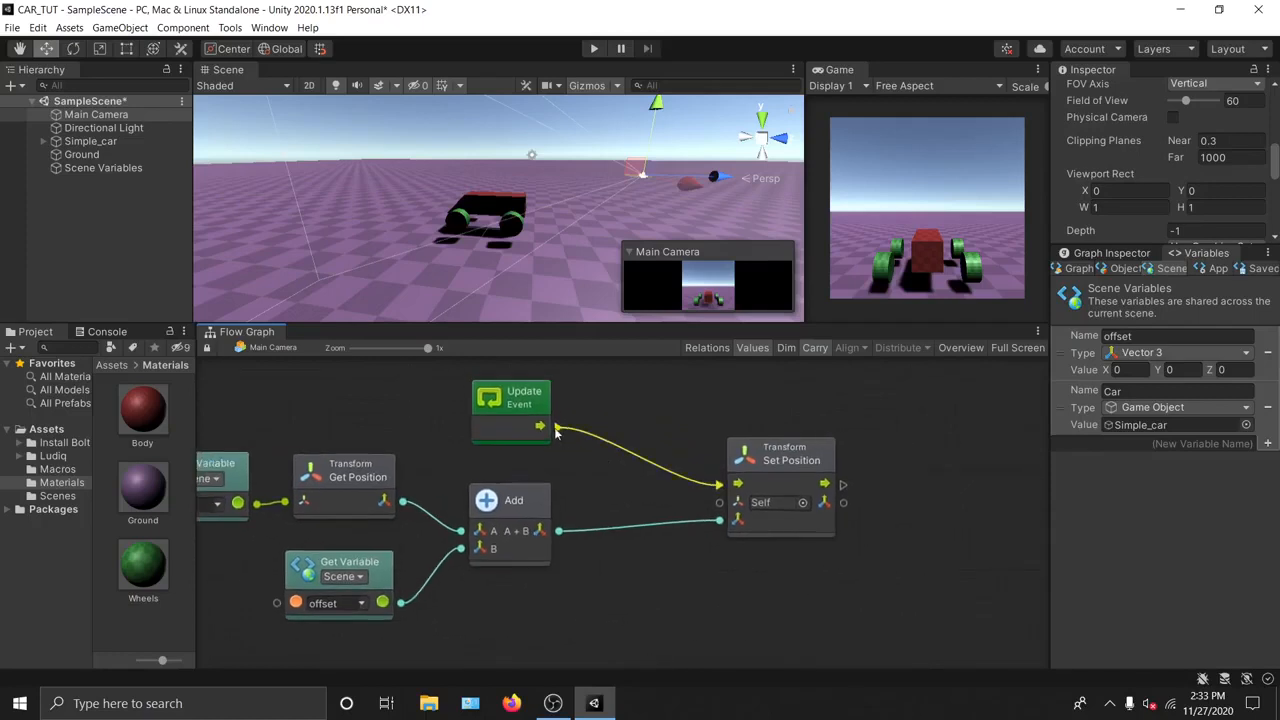
pyautogui.moveTo(556, 426); pyautogui.dragTo(718, 484)
pyautogui.moveTo(840, 485); pyautogui.dragTo(786, 484, button='middle')
pyautogui.moveTo(786, 484); pyautogui.dragTo(880, 415)
pyautogui.click(672, 430)
pyautogui.moveTo(570, 424); pyautogui.dragTo(710, 421, button='middle')
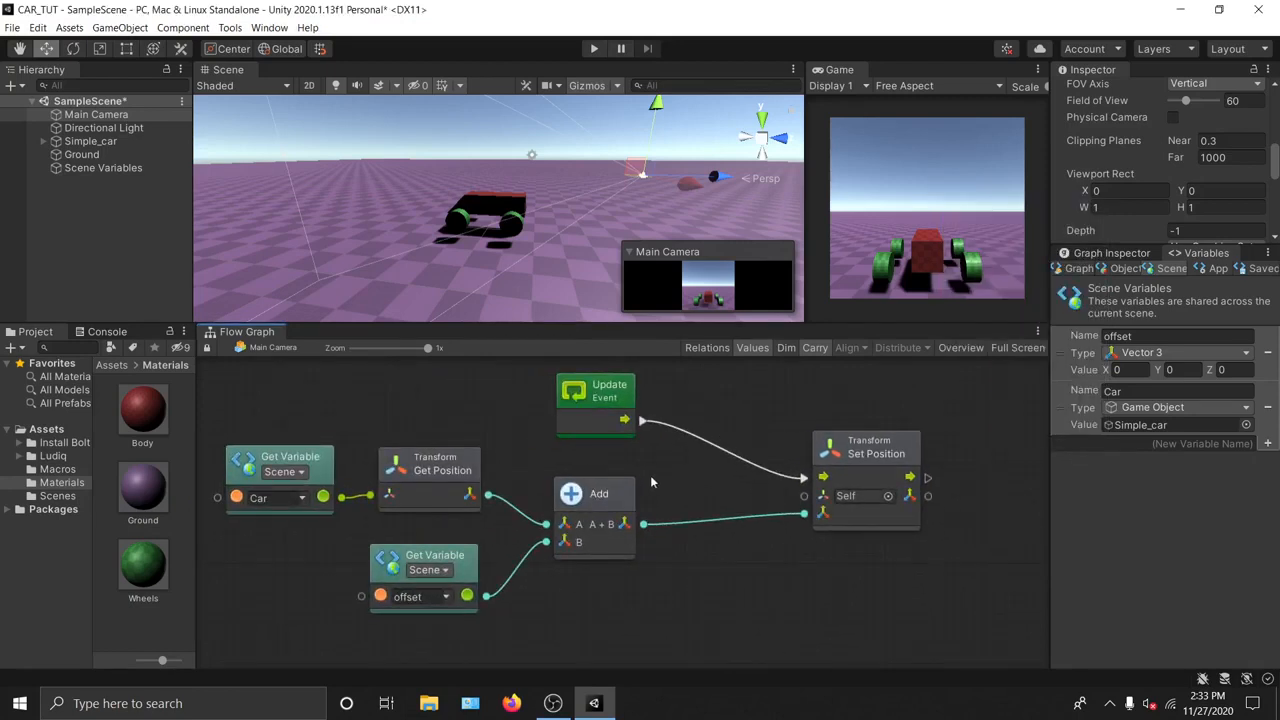
pyautogui.moveTo(650, 475); pyautogui.dragTo(716, 480, button='middle')
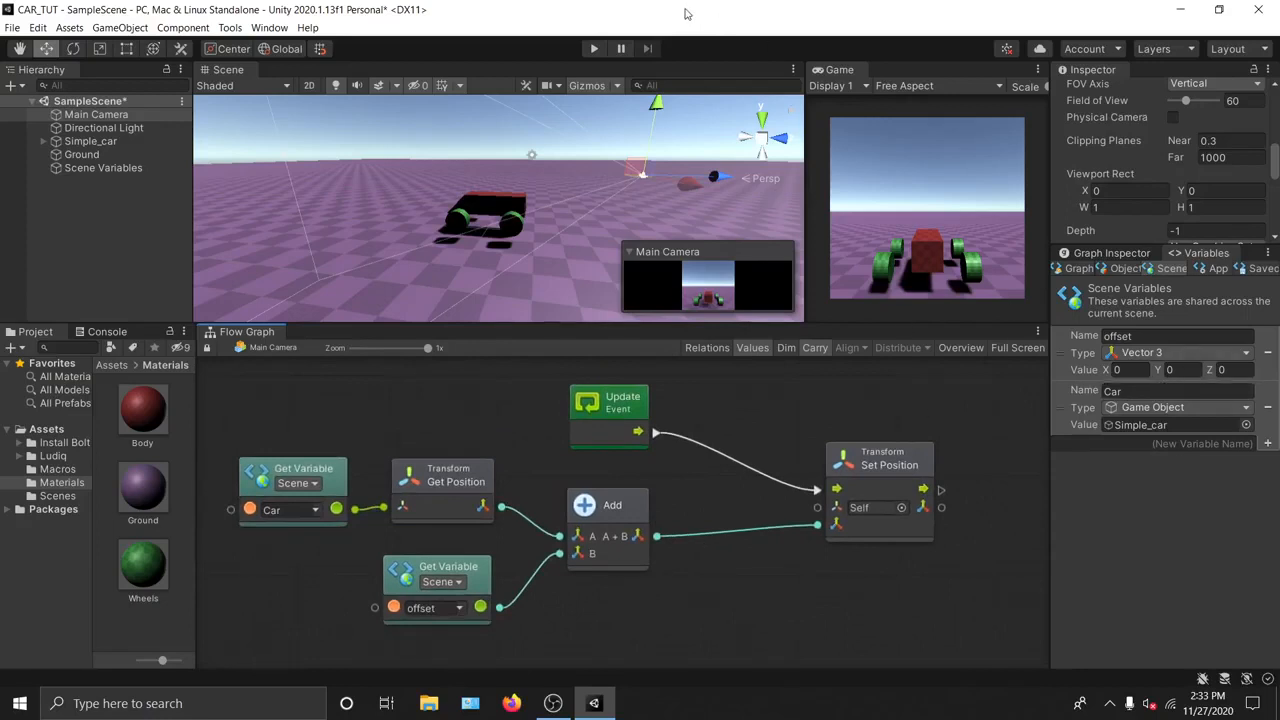
# Step: Widen the Game view beside the Scene view, and run the saved scene in Play mode
pyautogui.moveTo(806, 213); pyautogui.dragTo(558, 213)
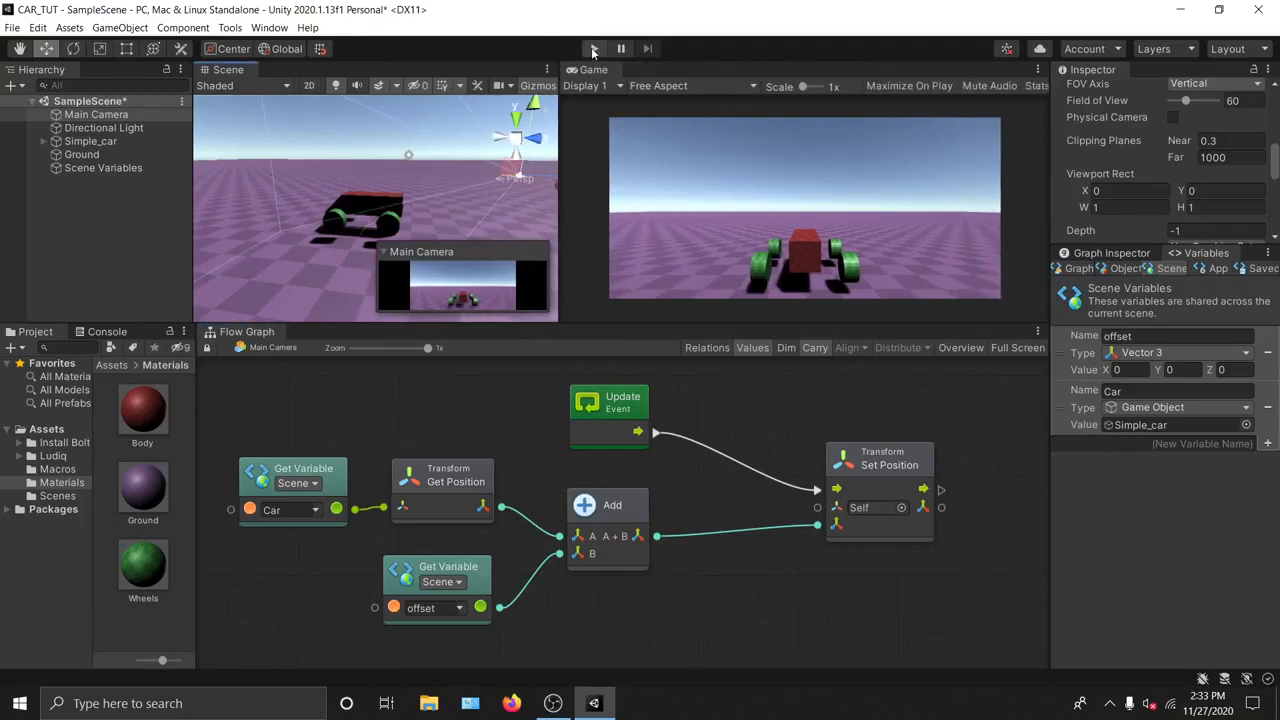
pyautogui.hotkey('ctrl', 's')
pyautogui.click(596, 48)
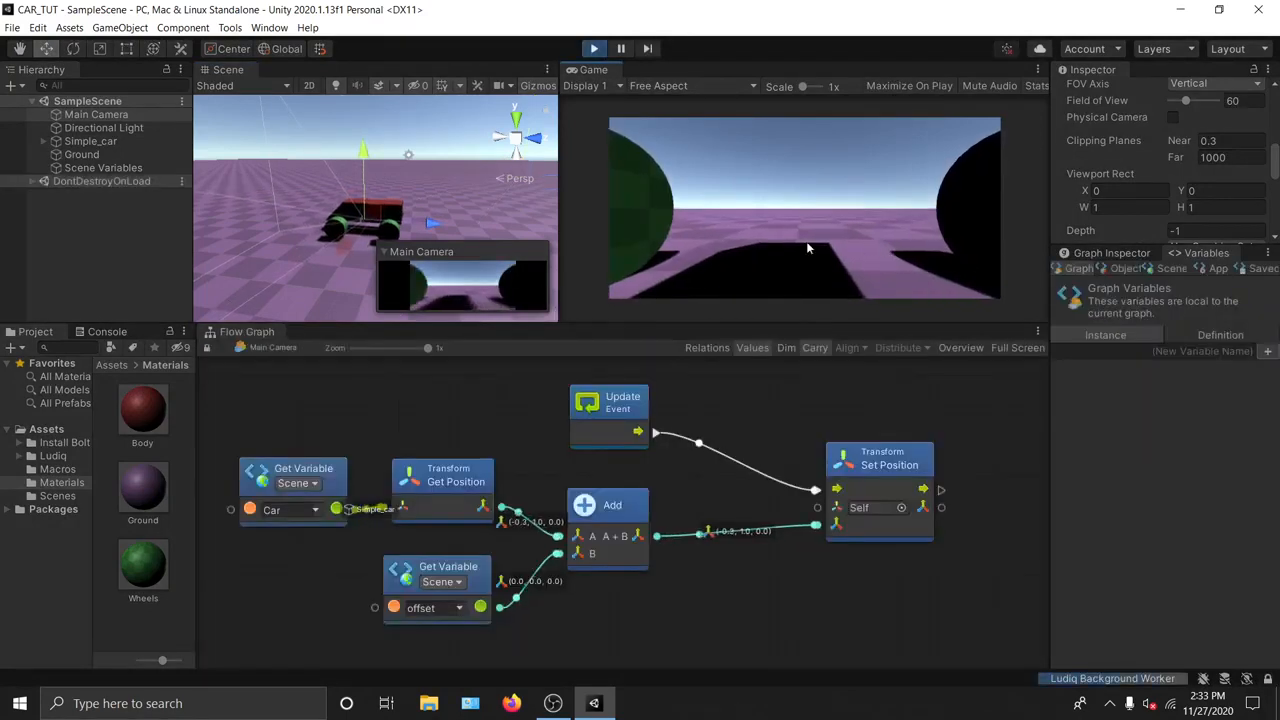
# Step: Show the scene variables, and move the Add unit slightly farther from the Get Position unit in the flow graph
pyautogui.keyDown('alt'); pyautogui.moveTo(458, 215); pyautogui.dragTo(390, 240); pyautogui.keyUp('alt')
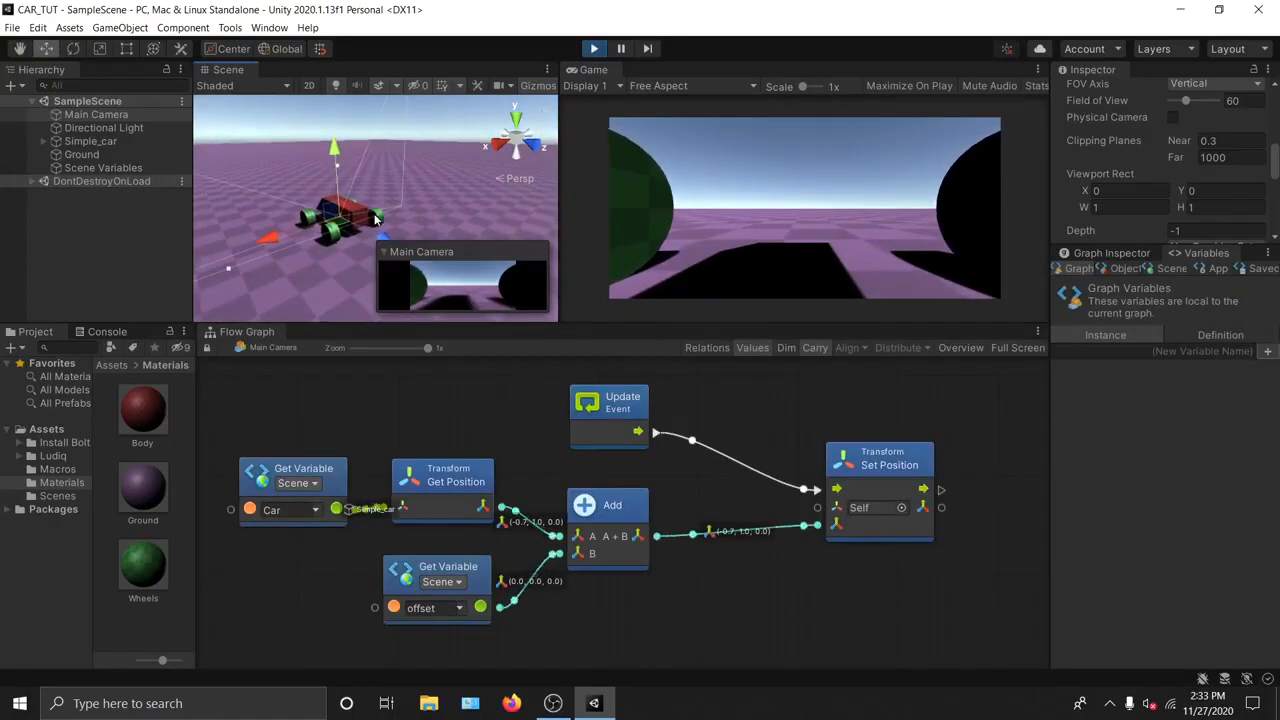
pyautogui.click(1172, 268)
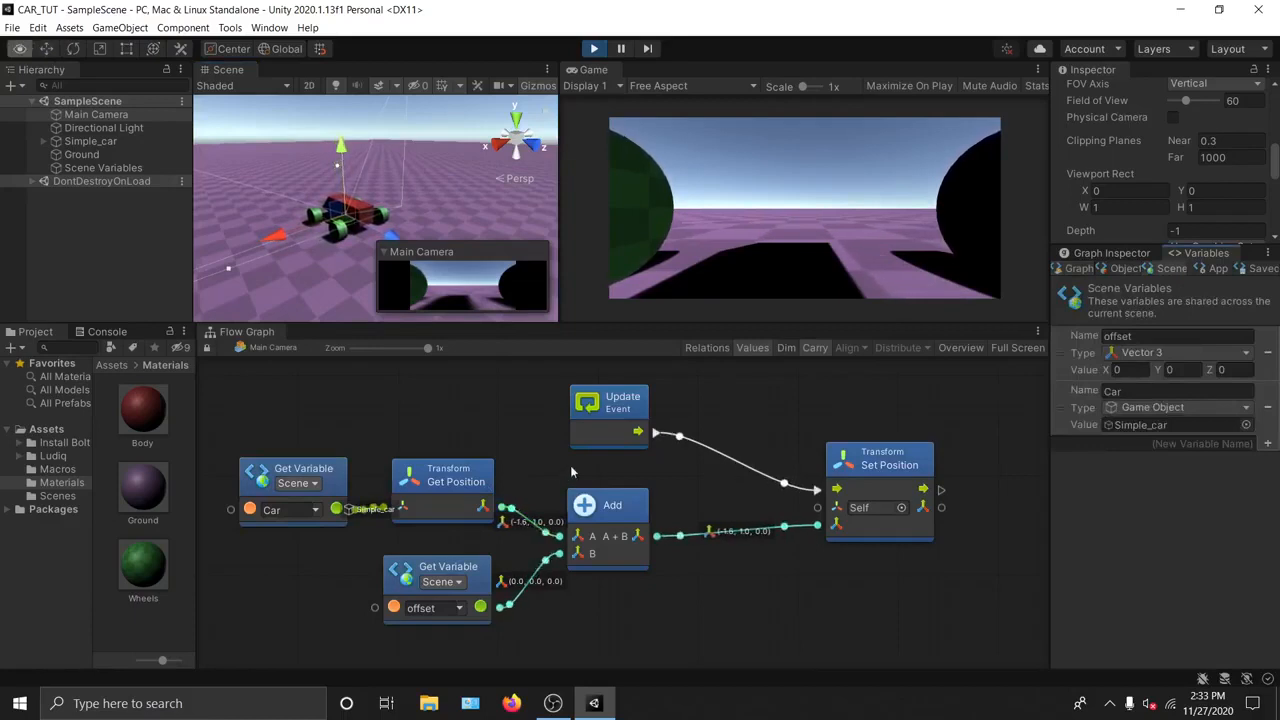
pyautogui.moveTo(560, 455); pyautogui.dragTo(570, 413, button='middle')
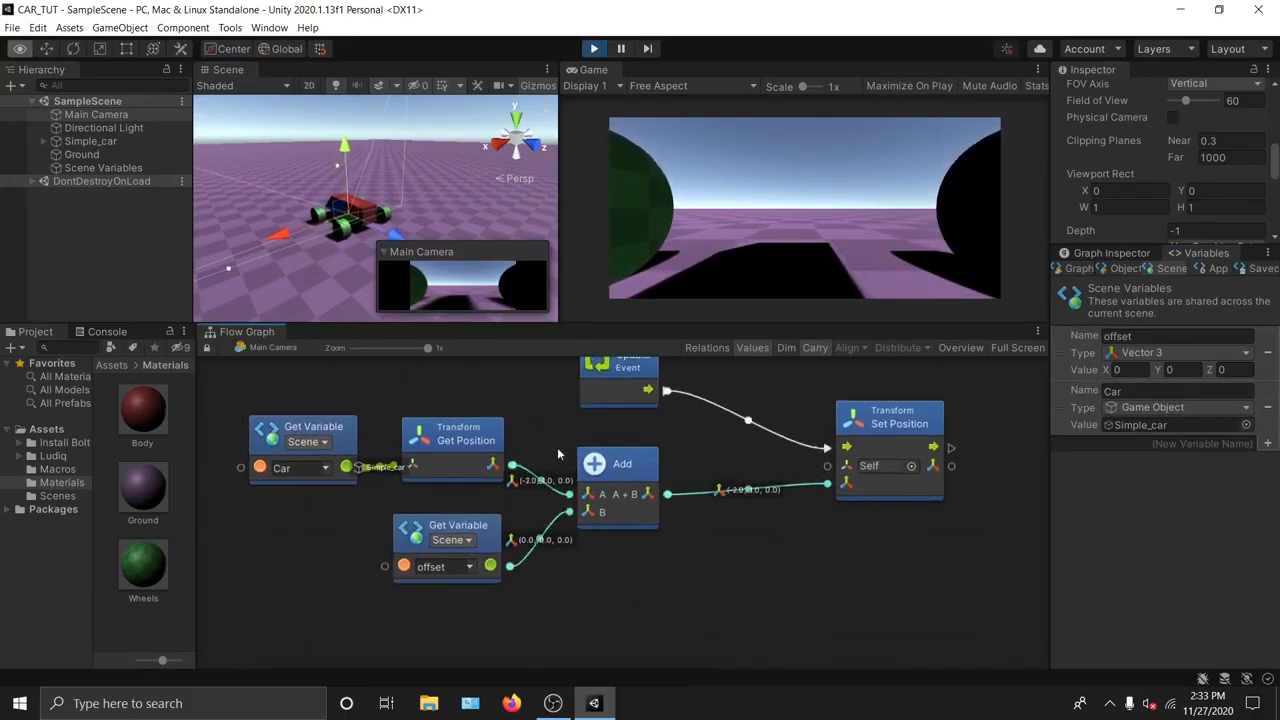
pyautogui.rightClick(508, 478)
pyautogui.write('update')
pyautogui.press('Return')
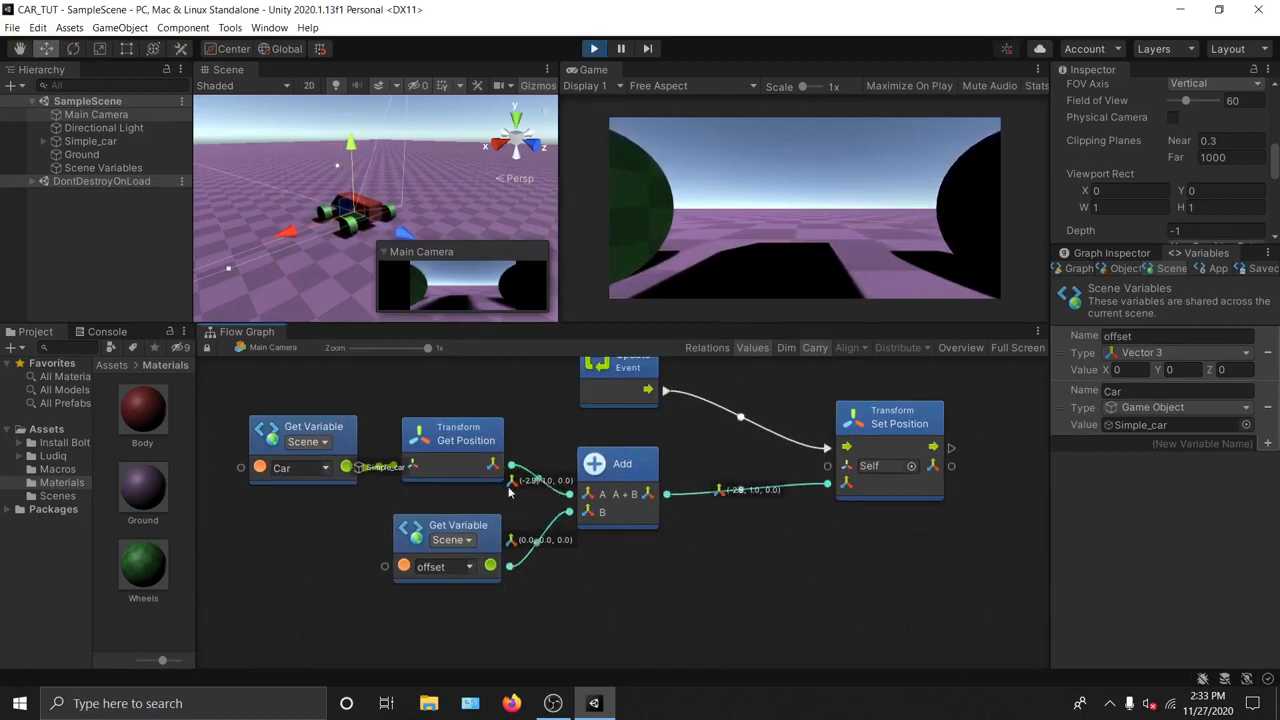
pyautogui.moveTo(610, 463); pyautogui.dragTo(638, 470)
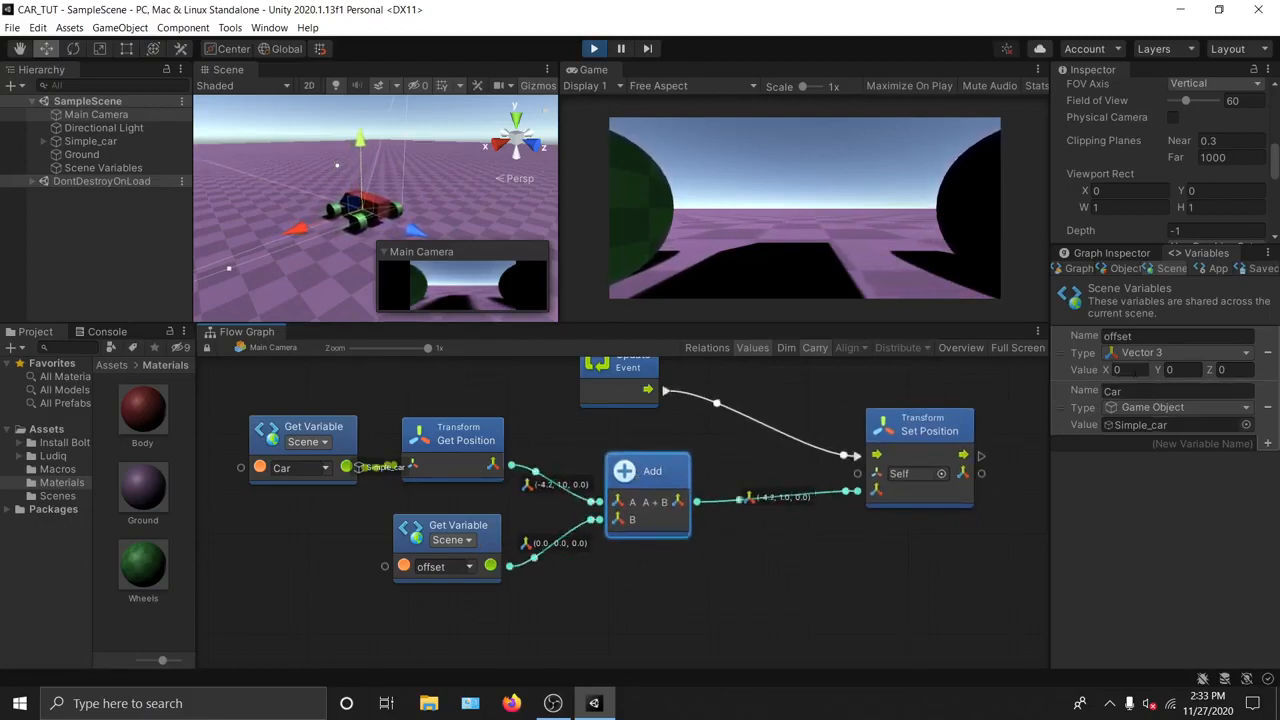
# Step: Try Z values of 5, 11, 110 and 10 for the offset variable while the scene is playing
pyautogui.click(1222, 370)
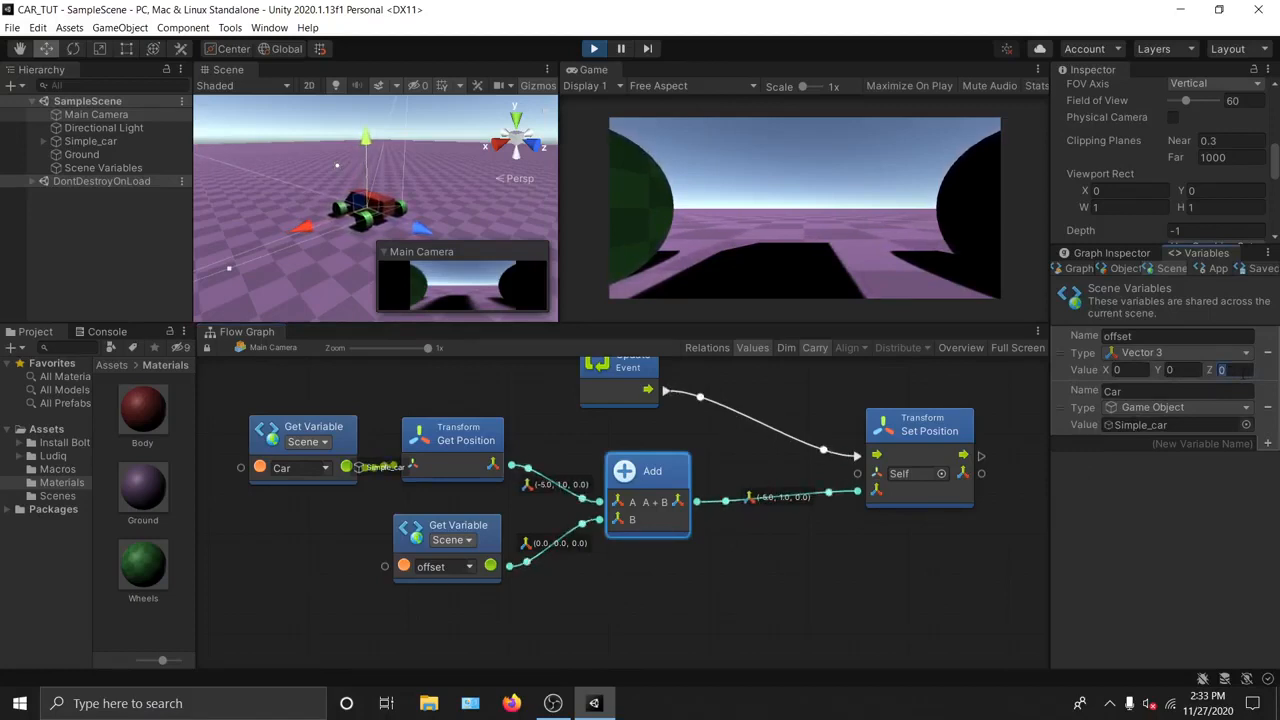
pyautogui.write('5')
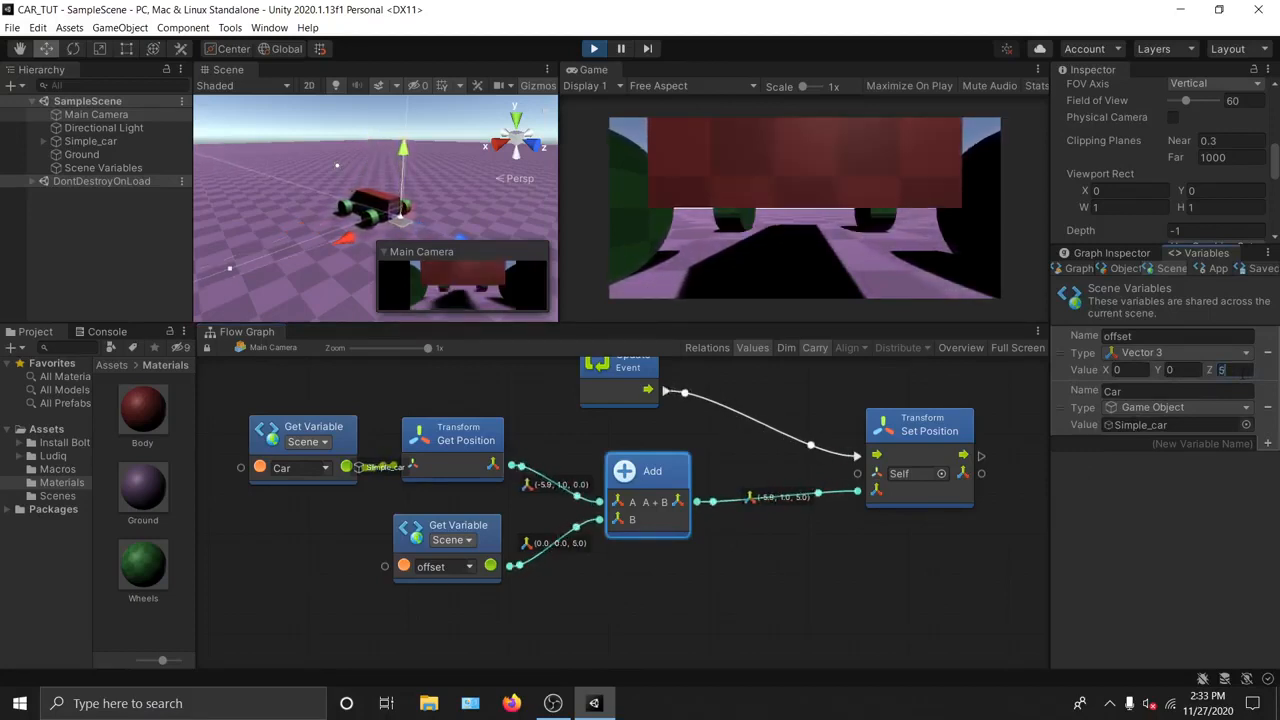
pyautogui.press('BackSpace')
pyautogui.write('11')
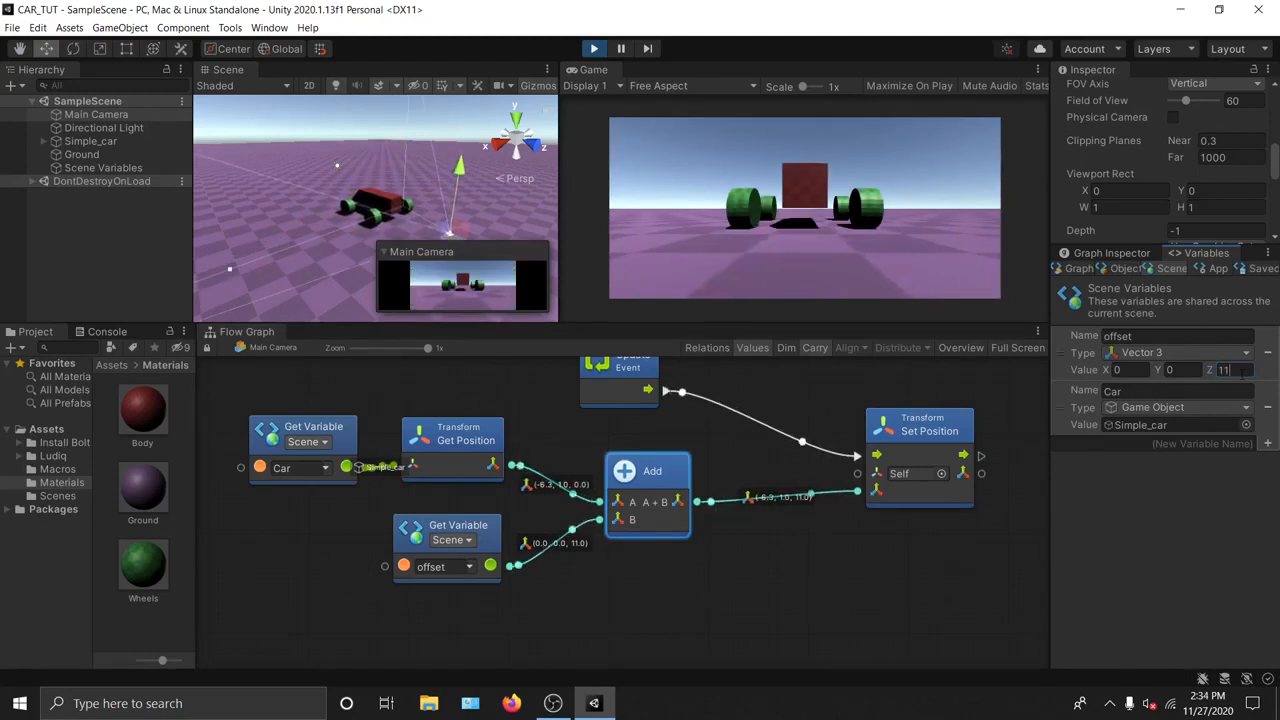
pyautogui.press('BackSpace')
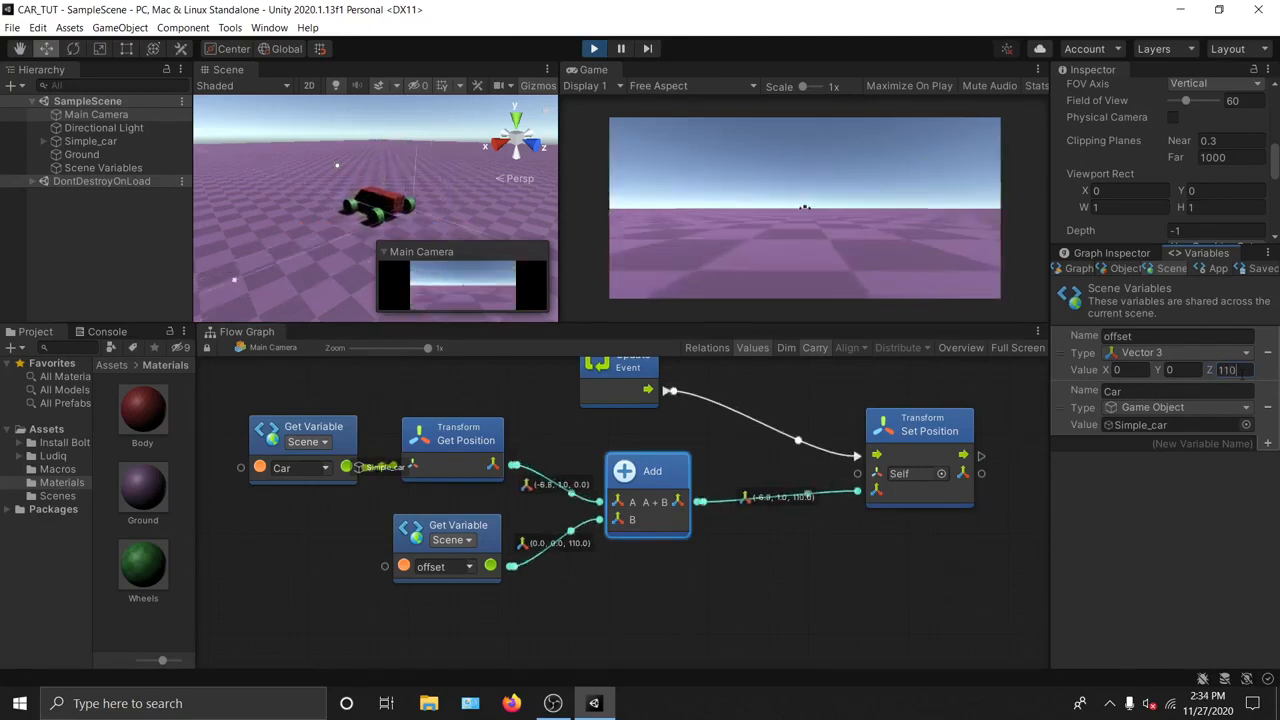
pyautogui.press('BackSpace')
pyautogui.press('BackSpace')
pyautogui.write('0')
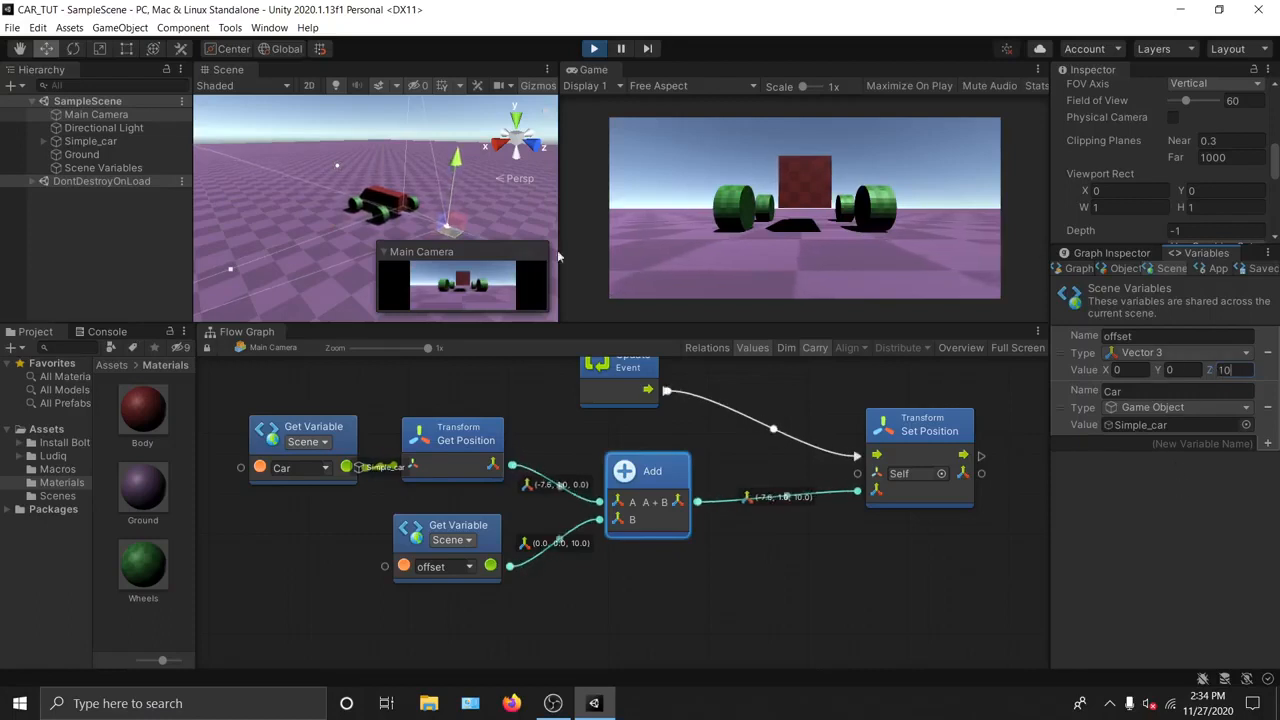
# Step: Try offset Y values of 5, 4, 3 and 2, returning to 3, and set Z to 12 during play
pyautogui.click(1172, 370)
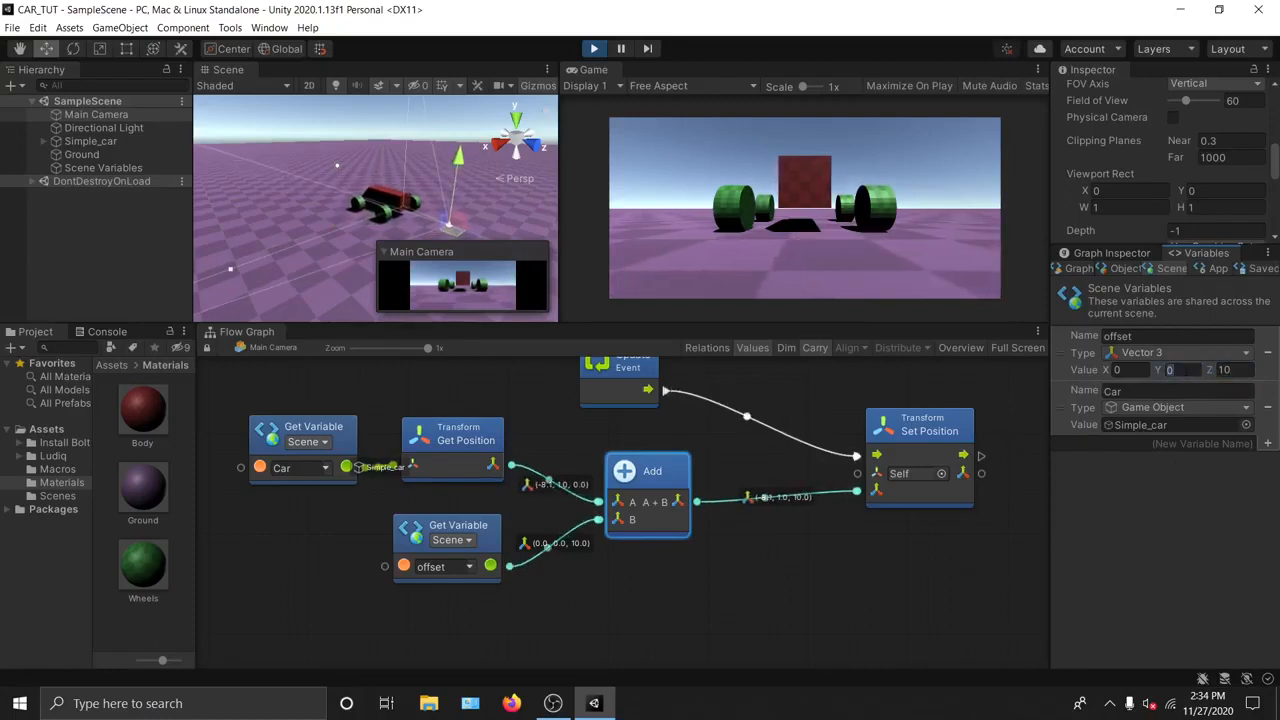
pyautogui.write('5')
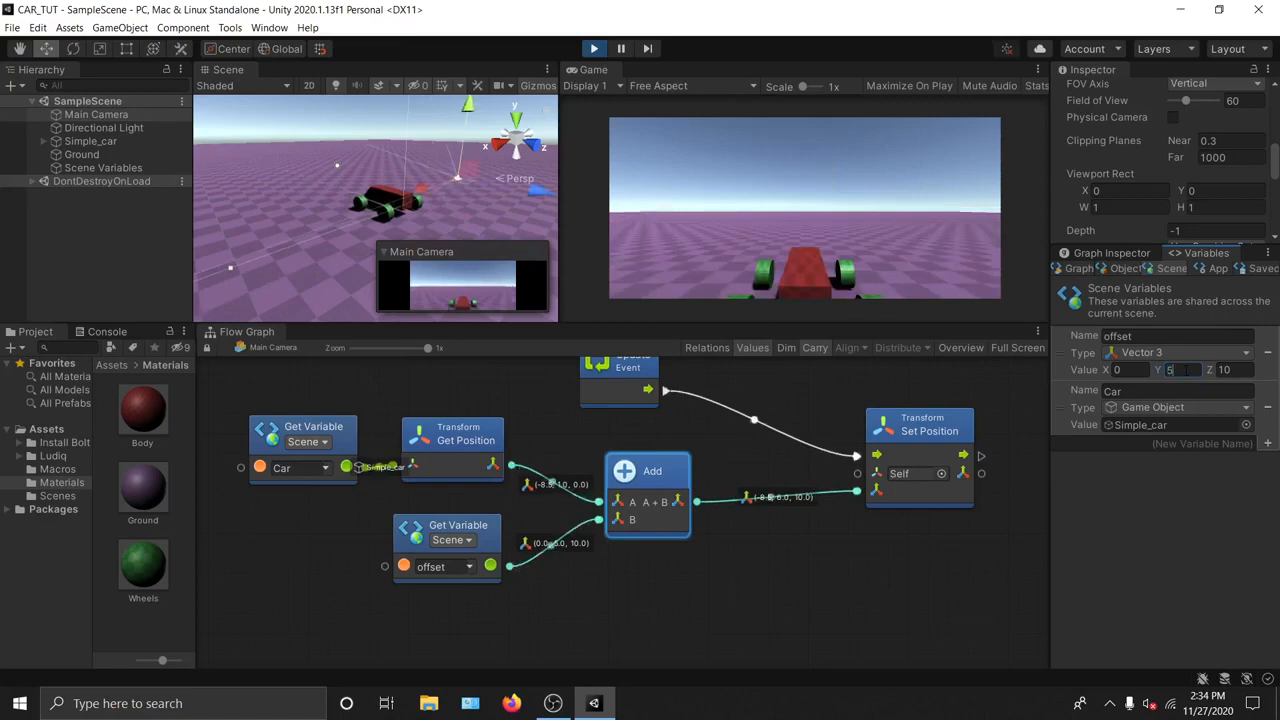
pyautogui.press('BackSpace')
pyautogui.write('4')
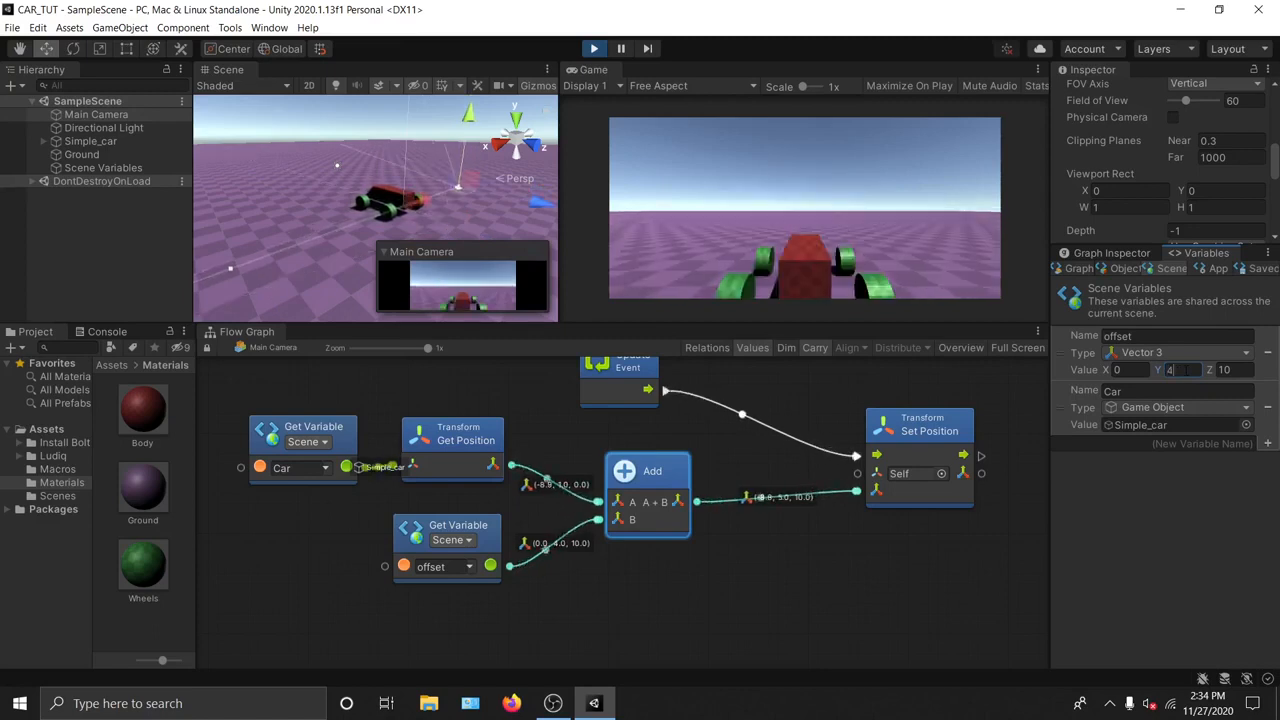
pyautogui.press('BackSpace')
pyautogui.write('3')
pyautogui.press('BackSpace')
pyautogui.write('2')
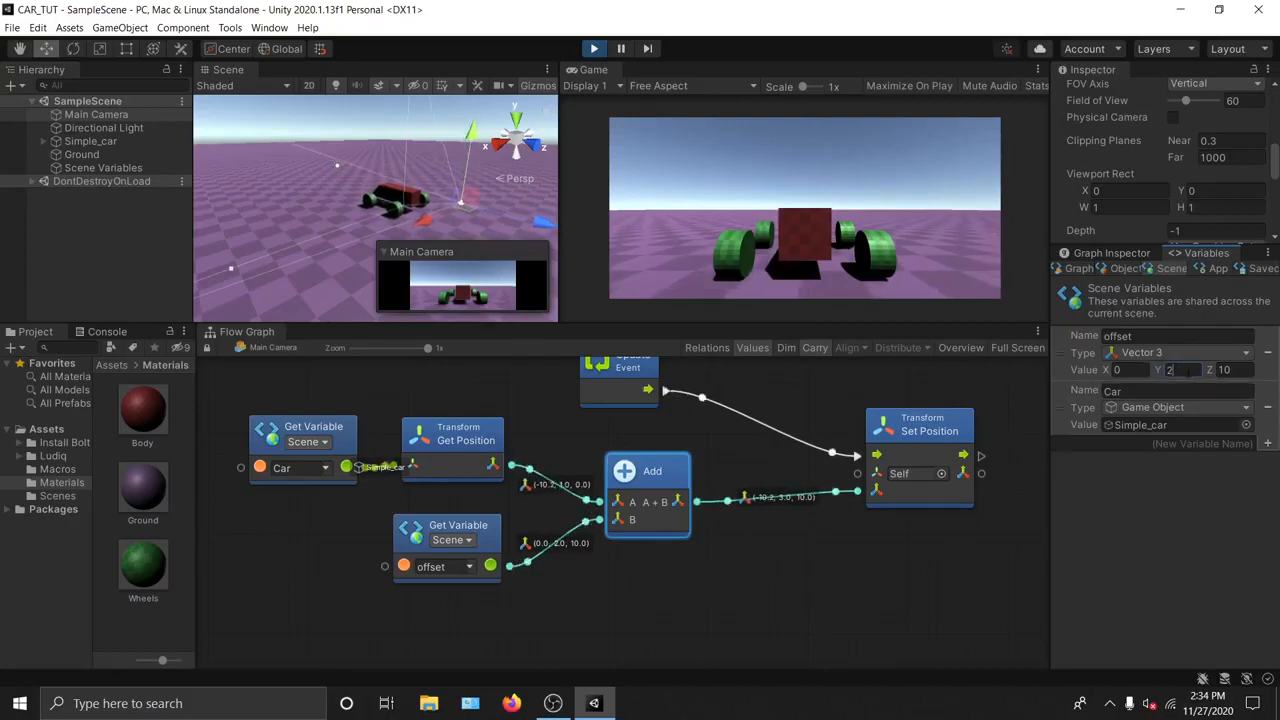
pyautogui.press('BackSpace')
pyautogui.write('3')
pyautogui.press('Tab')
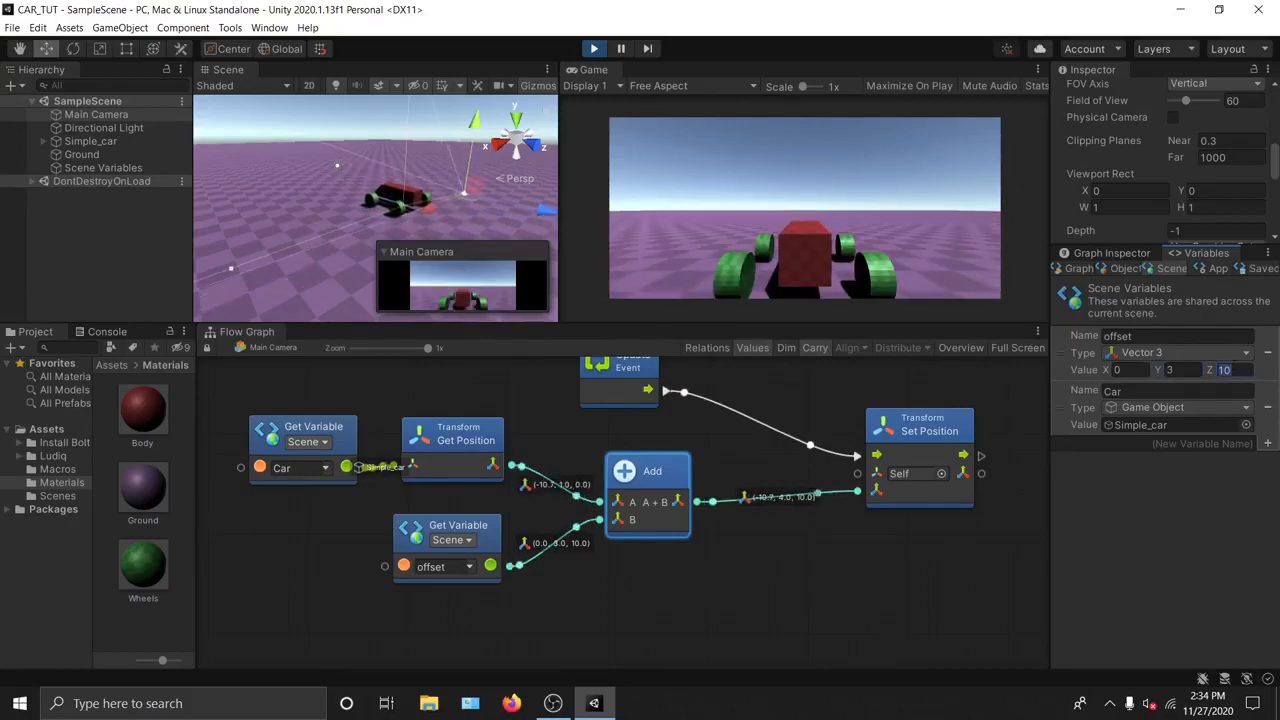
pyautogui.write('12')
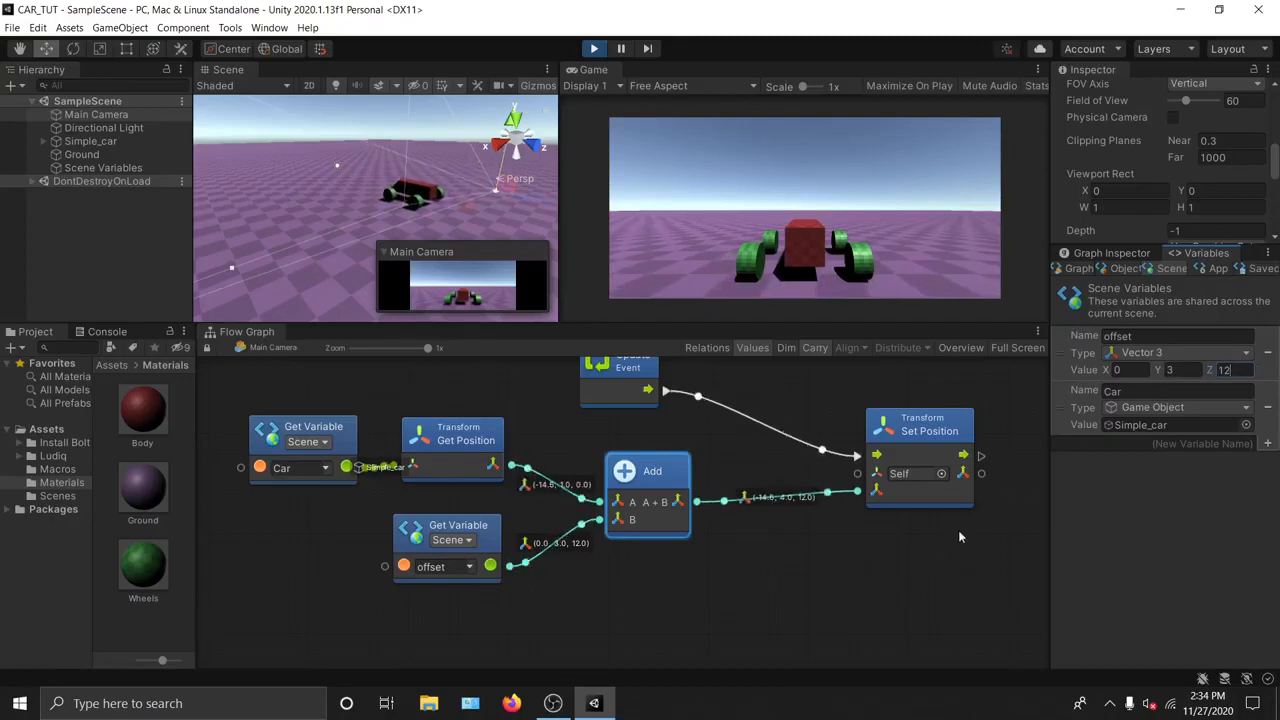
# Step: Exit Play mode and set the offset scene variable to Y 3 and Z 12
pyautogui.click(595, 49)
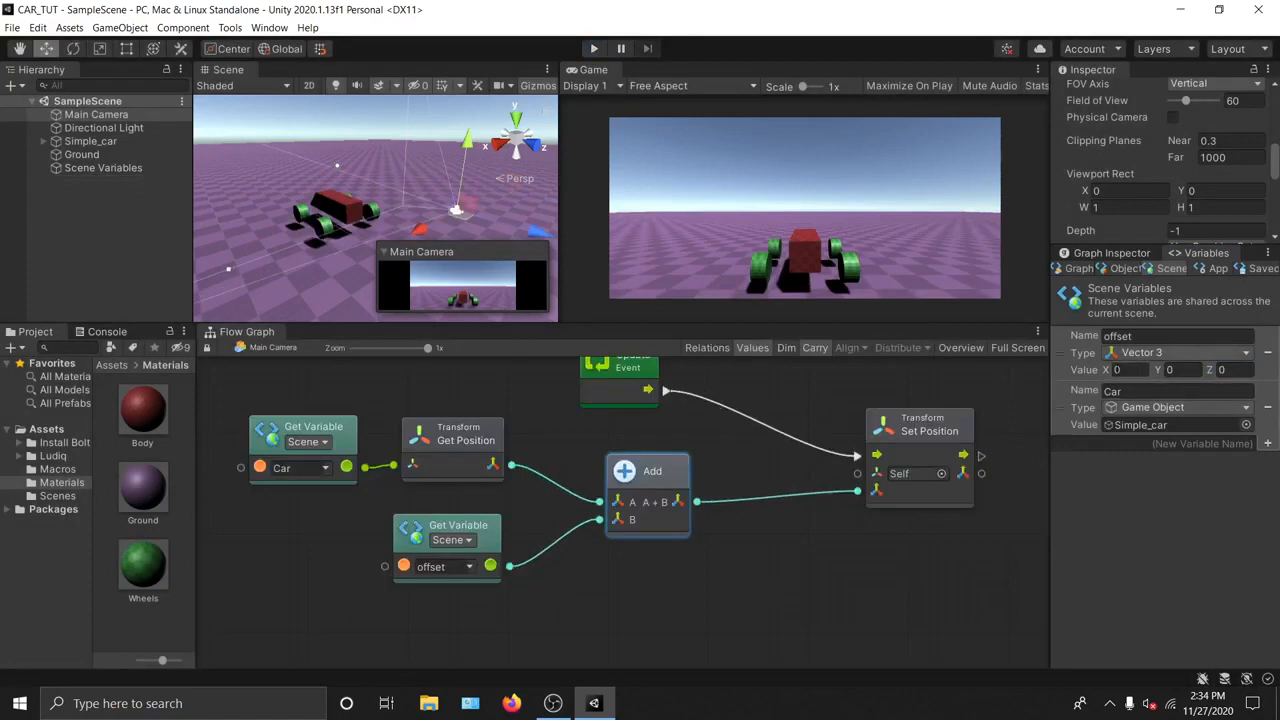
pyautogui.click(1180, 370)
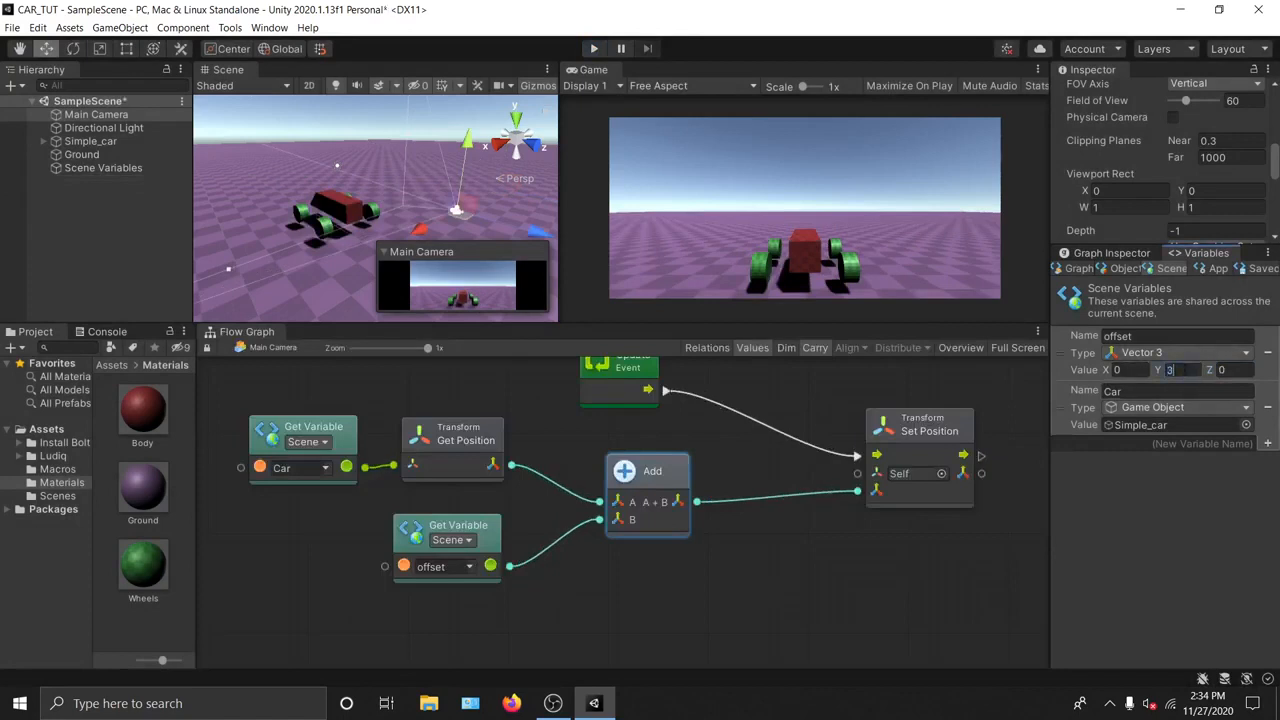
pyautogui.click(1236, 372)
pyautogui.click(1014, 515)
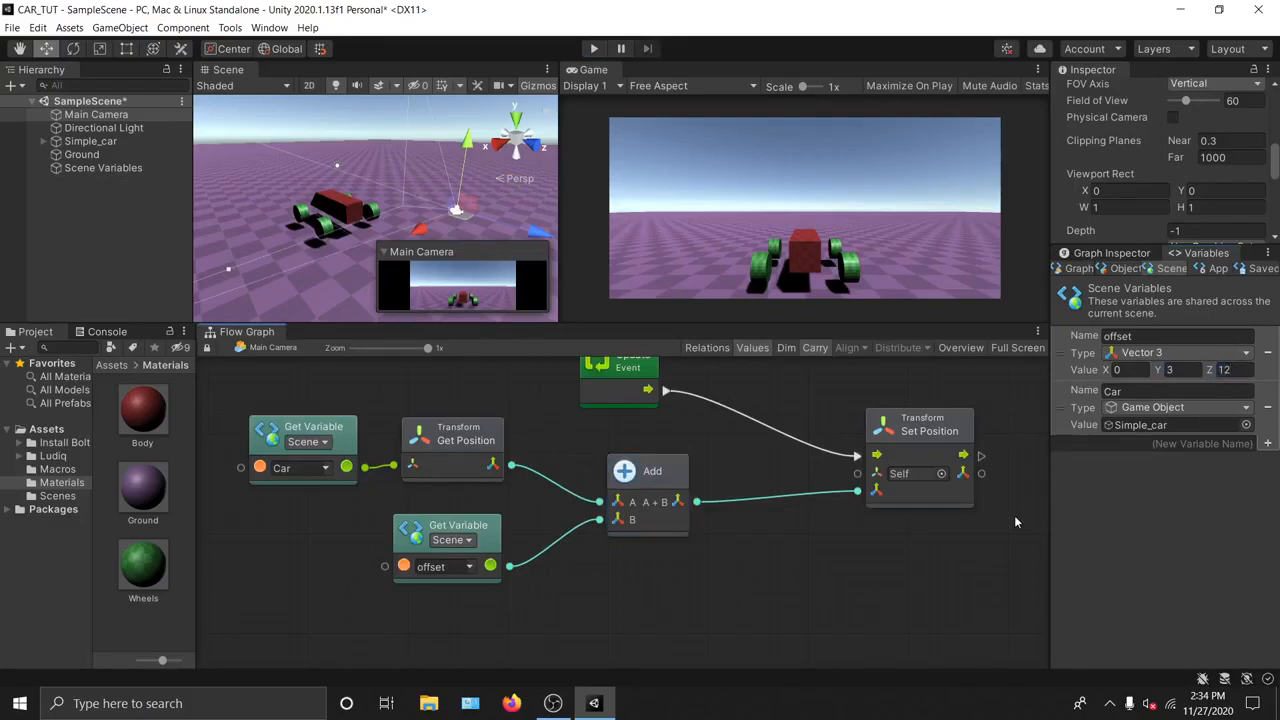
# Step: Run the scene and test the camera follow by moving Simple_car along Z in the Scene view
pyautogui.click(596, 48)
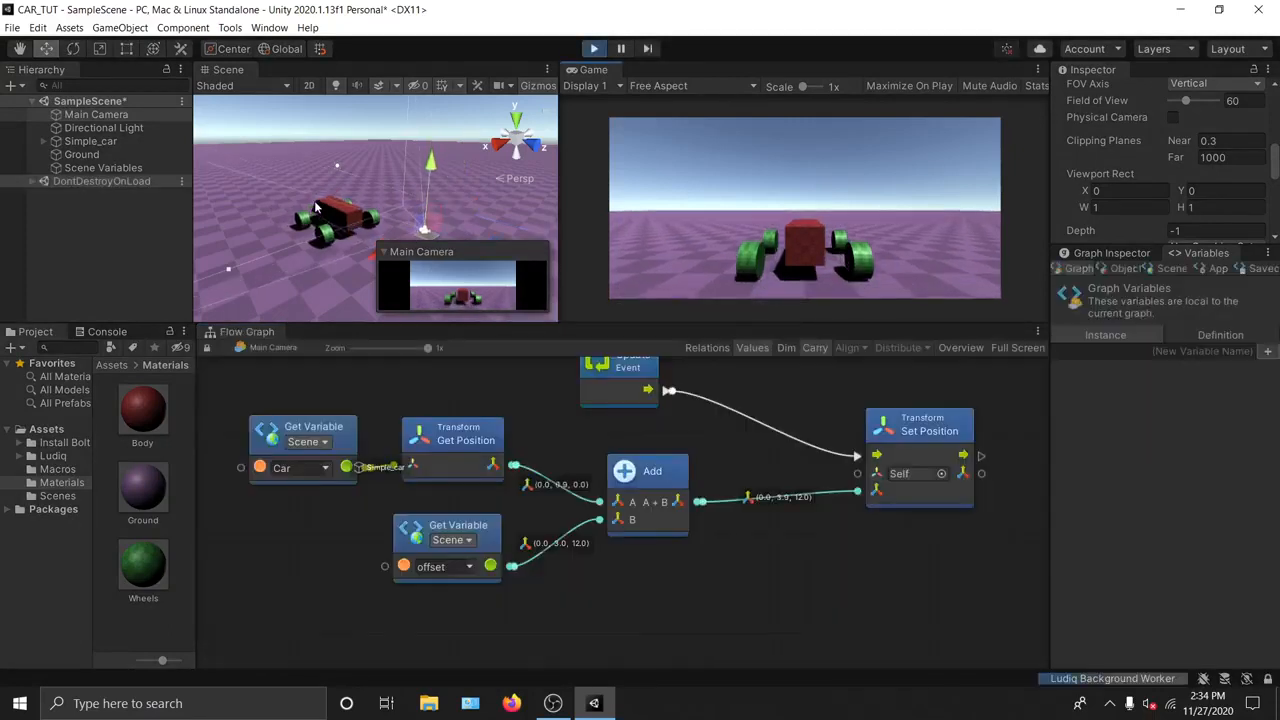
pyautogui.click(105, 143)
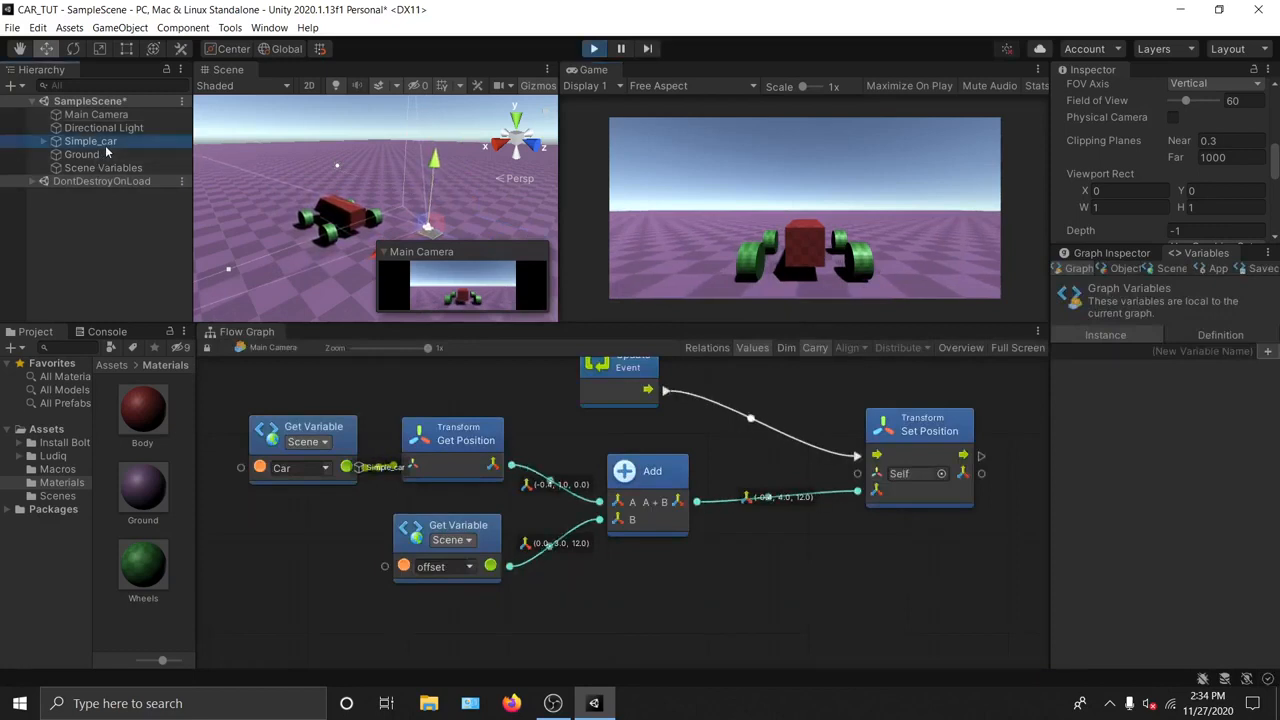
pyautogui.click(381, 234)
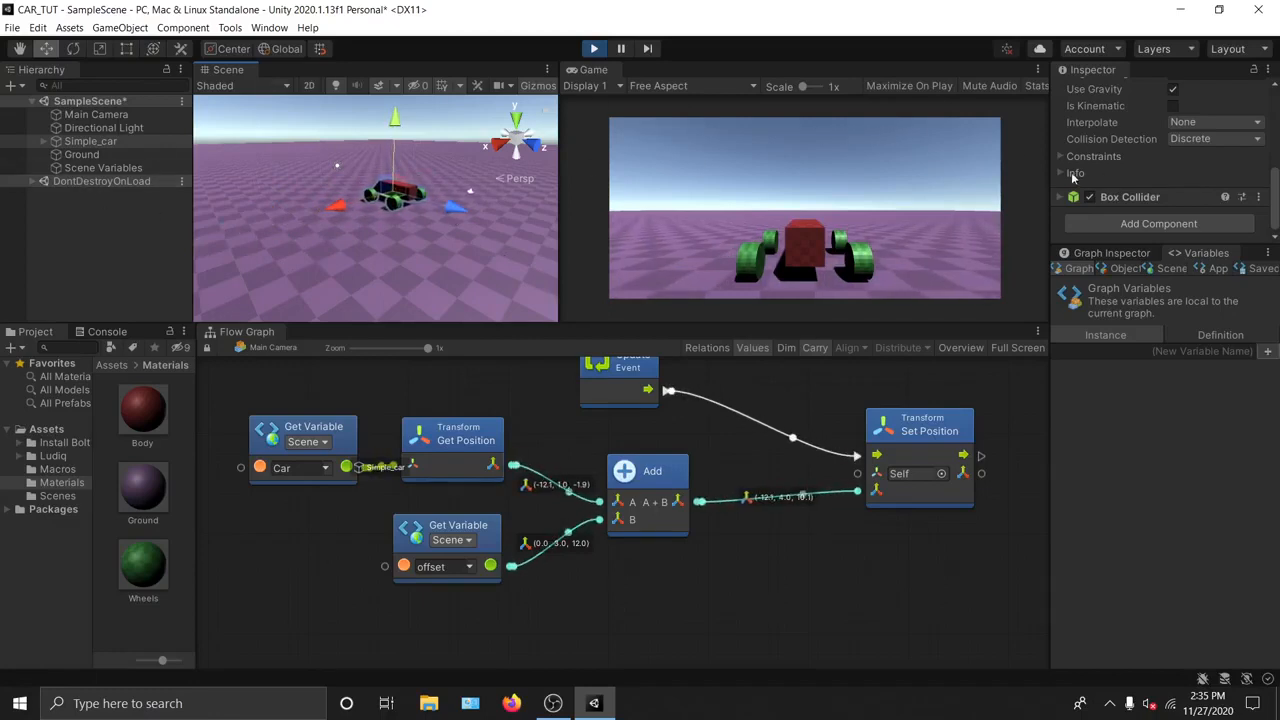
# Step: Rotate Simple_car to about -23 on Y to test the camera's response, and exit Play mode
pyautogui.click(123, 147)
pyautogui.scroll(5, 1160, 160)
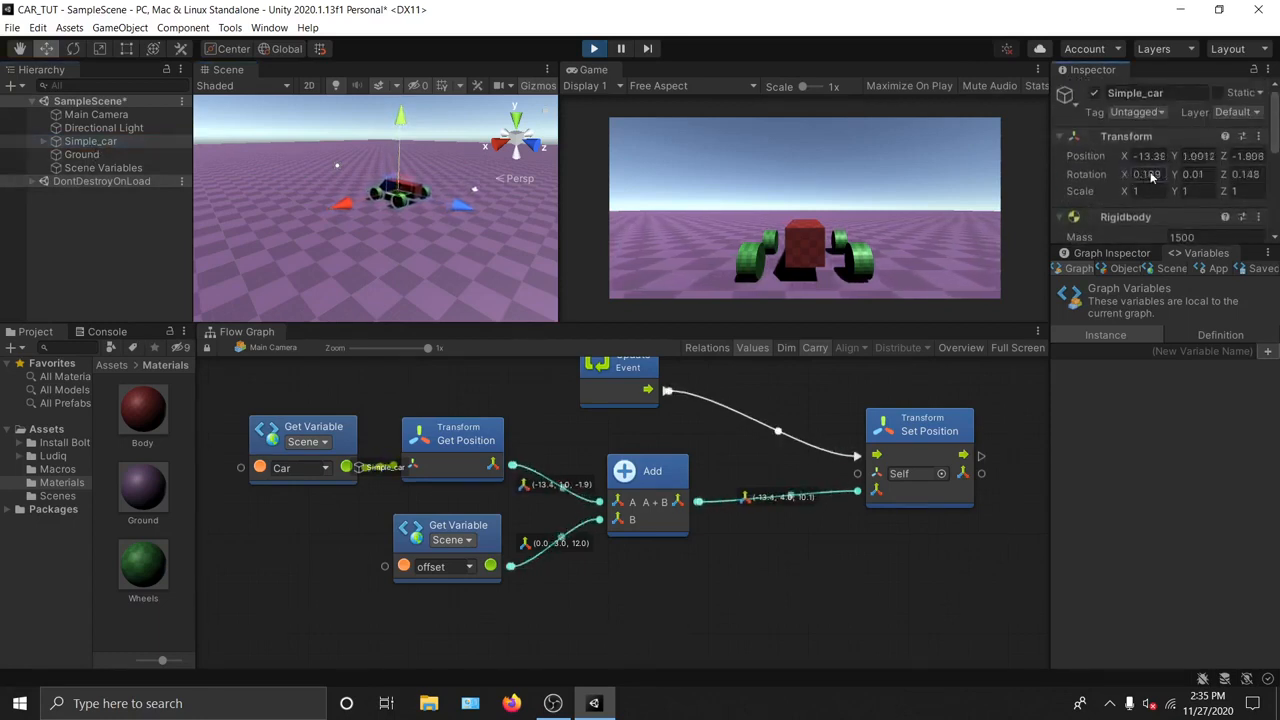
pyautogui.moveTo(1176, 174); pyautogui.dragTo(1060, 176)
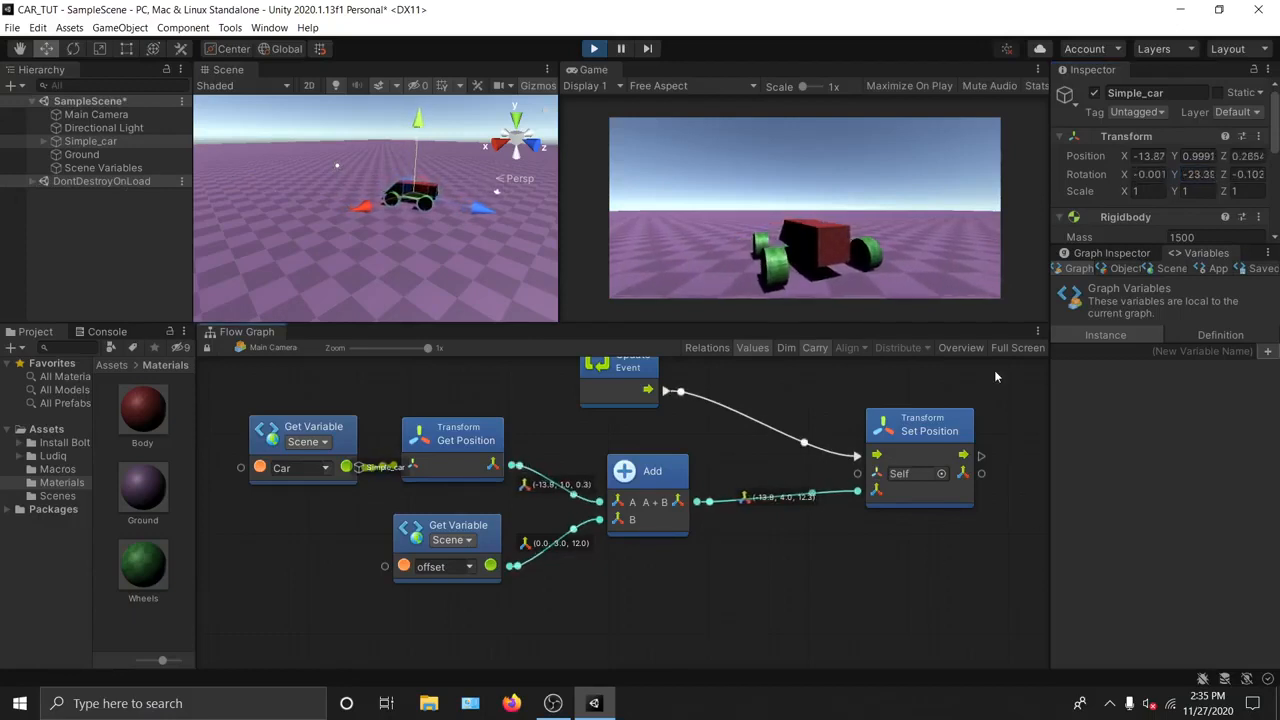
pyautogui.click(594, 48)
# Step: Enlarge the Flow Graph area below the Scene and Game views, widen the Scene view, and frame the car more closely
pyautogui.moveTo(300, 220)
pyautogui.mouseDown(button='right')
pyautogui.moveTo(228, 213)
pyautogui.moveTo(320, 220)
pyautogui.mouseUp(button='right')
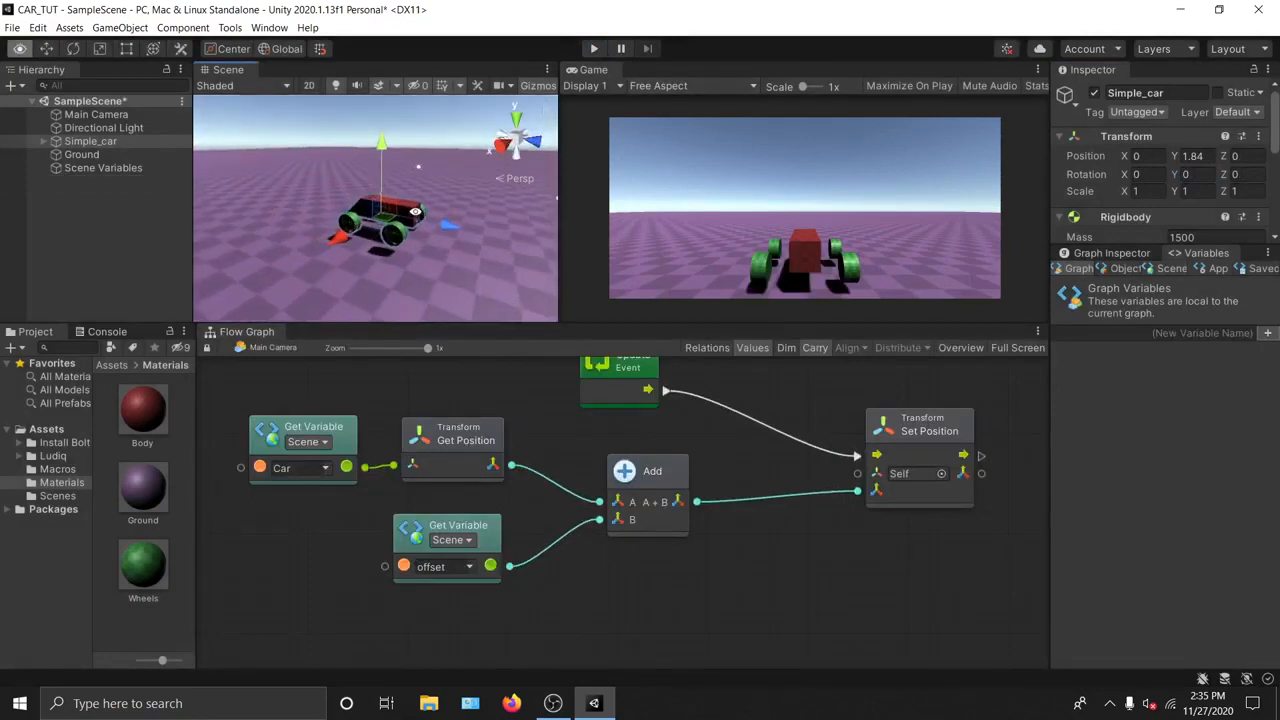
pyautogui.keyDown('alt'); pyautogui.moveTo(410, 235); pyautogui.dragTo(431, 157, button='right'); pyautogui.keyUp('alt')
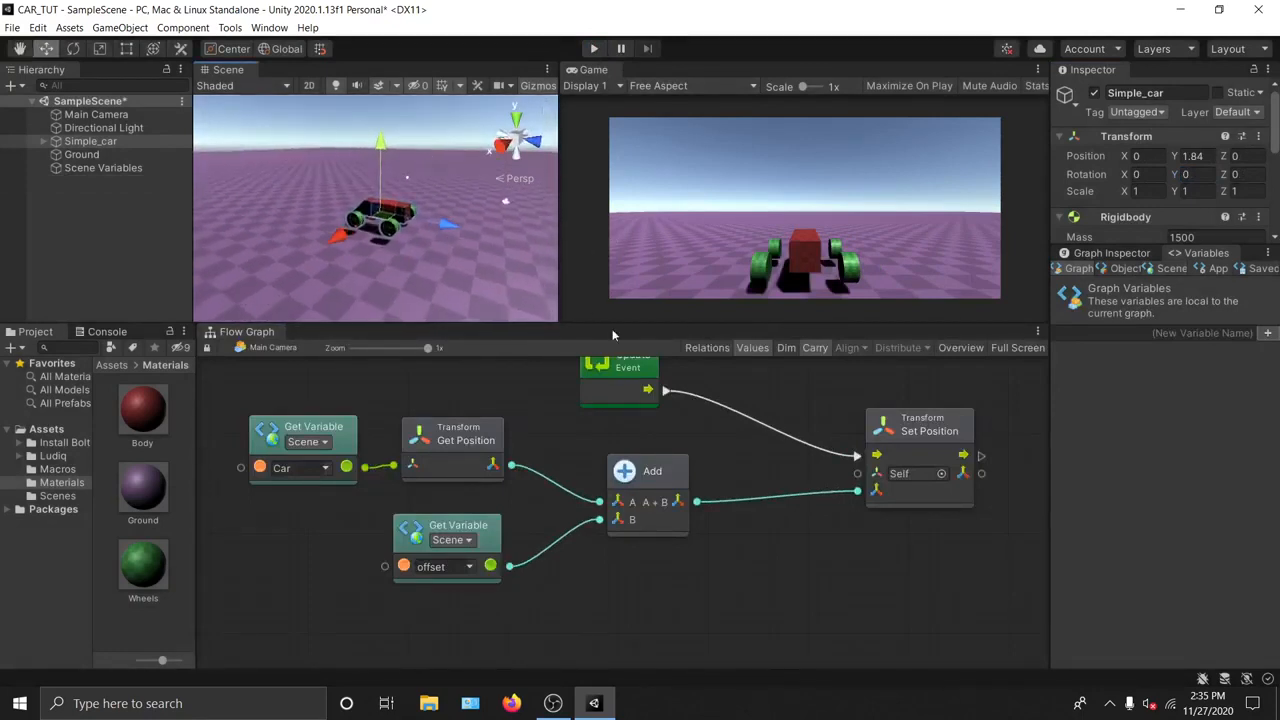
pyautogui.moveTo(680, 324); pyautogui.dragTo(680, 246)
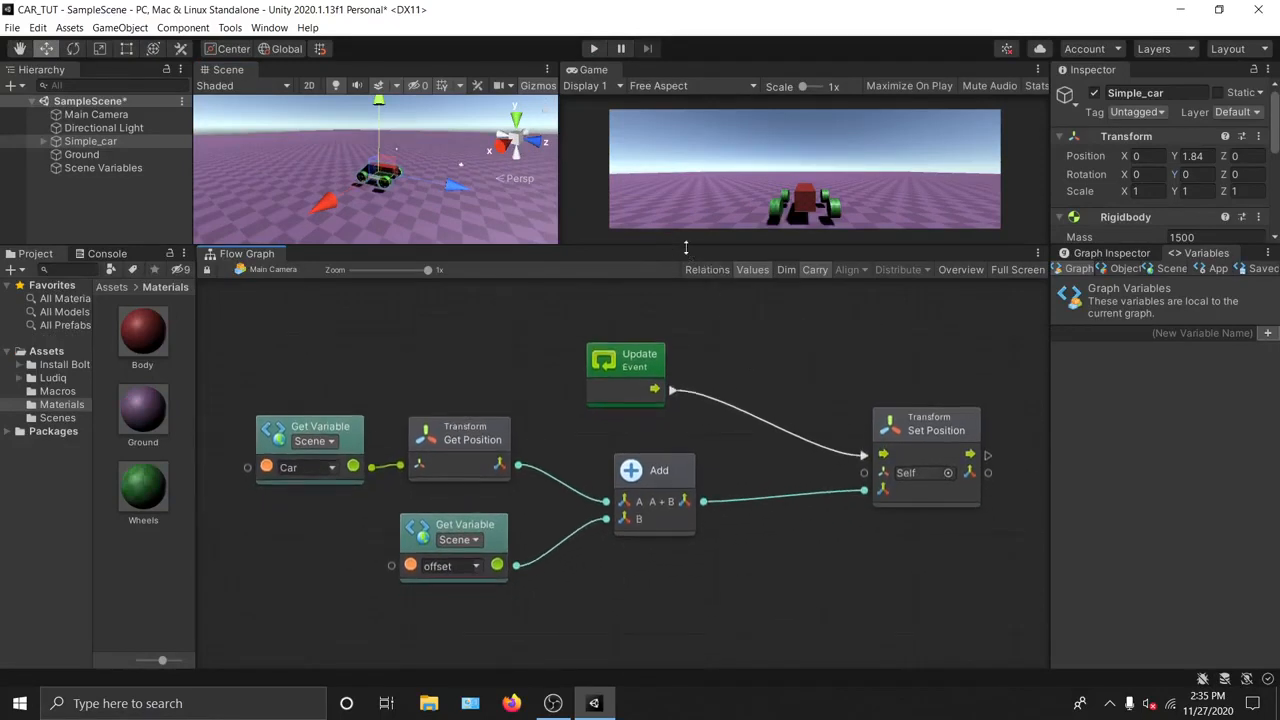
pyautogui.moveTo(686, 247); pyautogui.dragTo(686, 313)
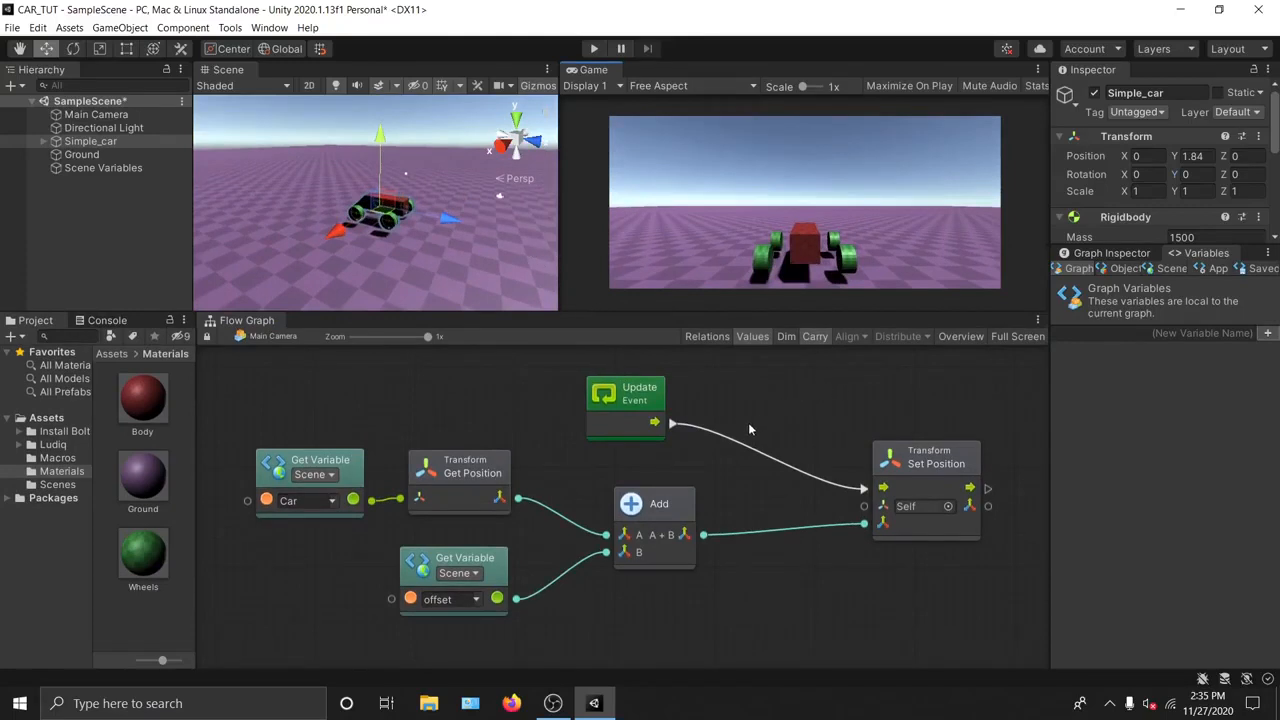
pyautogui.moveTo(736, 313); pyautogui.dragTo(736, 280)
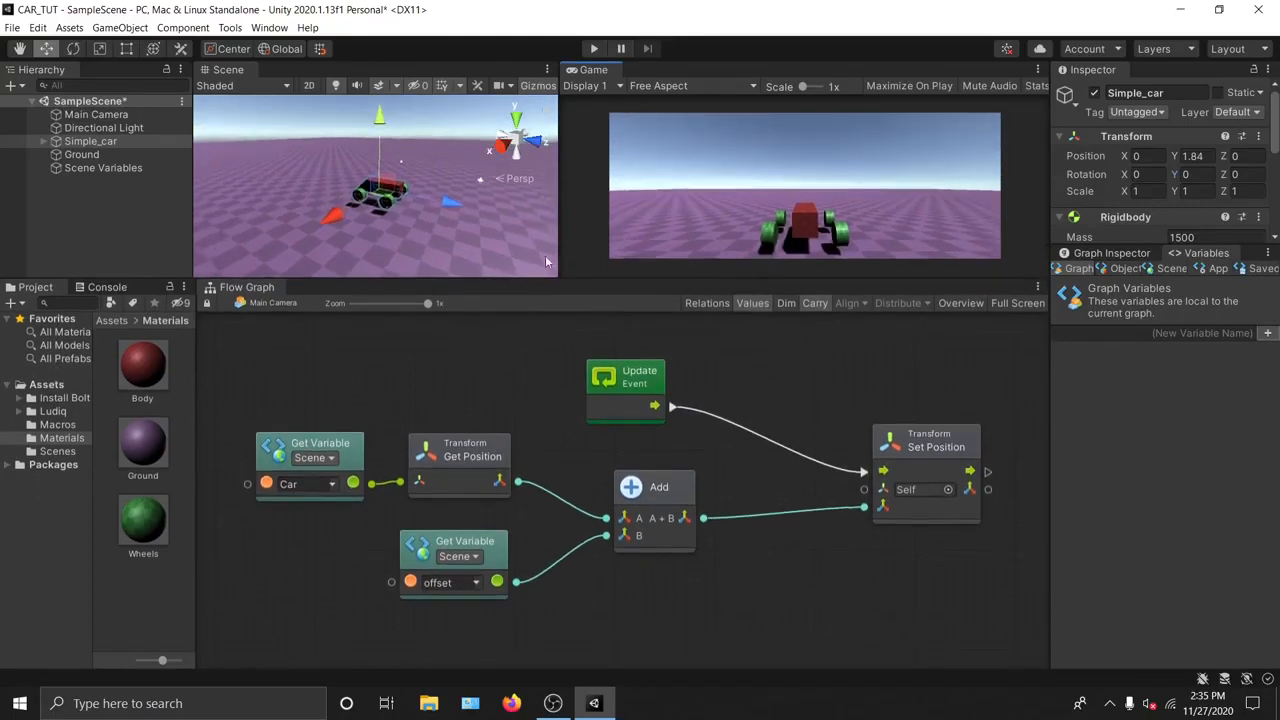
pyautogui.scroll(5, 381, 204)
pyautogui.keyDown('alt'); pyautogui.moveTo(381, 204); pyautogui.dragTo(427, 241); pyautogui.keyUp('alt')
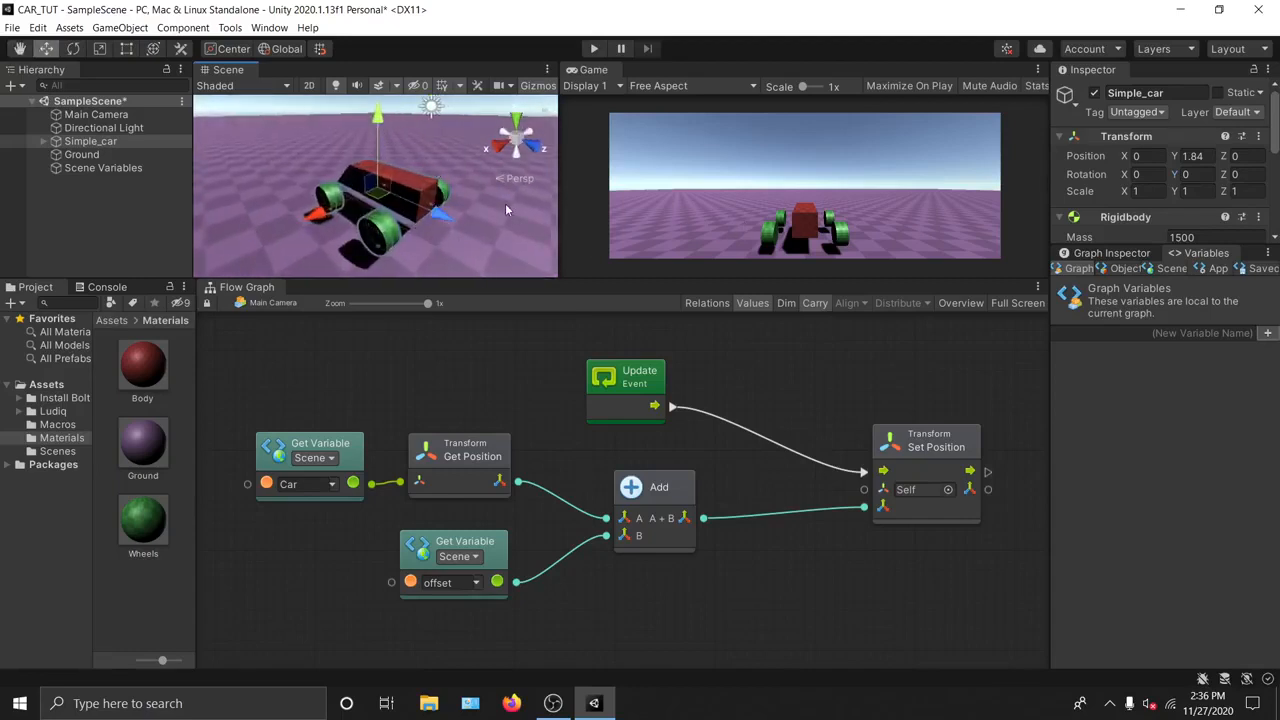
pyautogui.moveTo(830, 280); pyautogui.dragTo(815, 247)
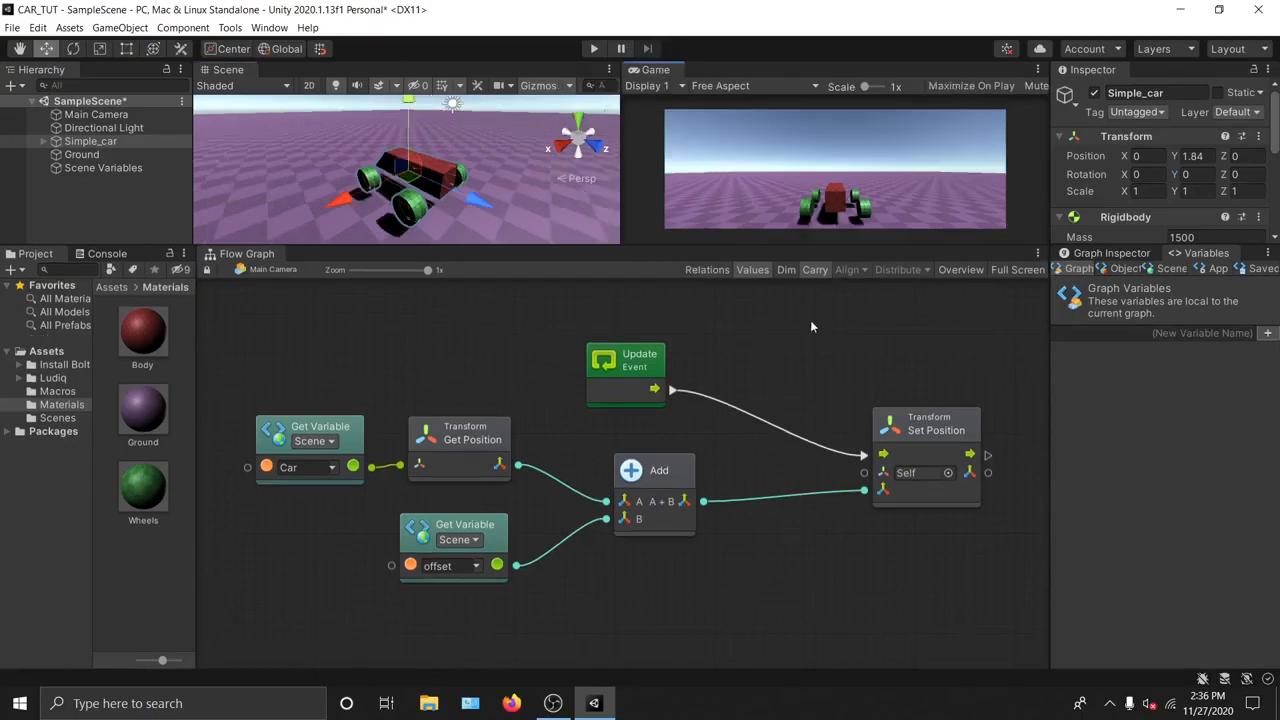